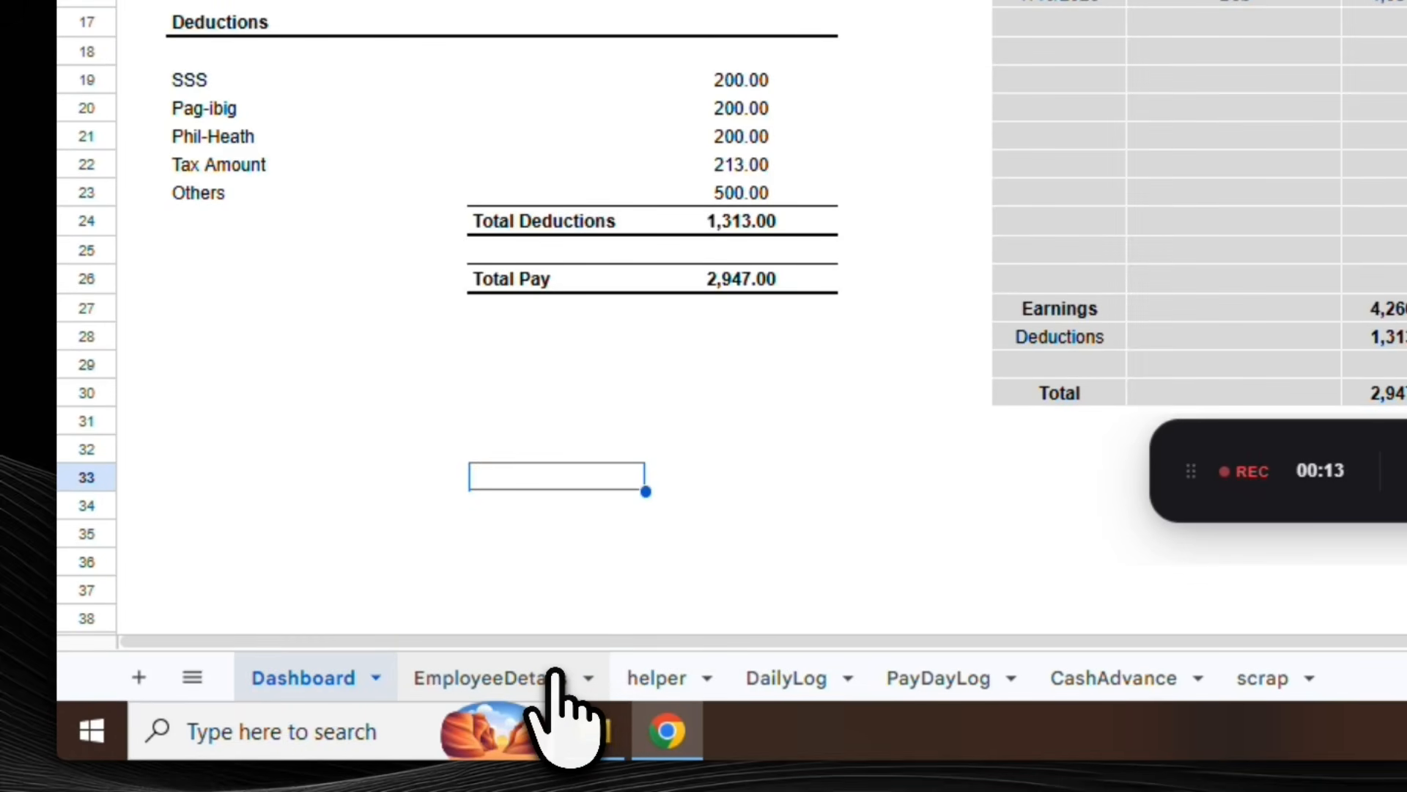
Step: Open the EmployeeDetails sheet and review the Name, Daily Rate and Position columns
{"action": "left_click", "coordinate": [556, 676]}
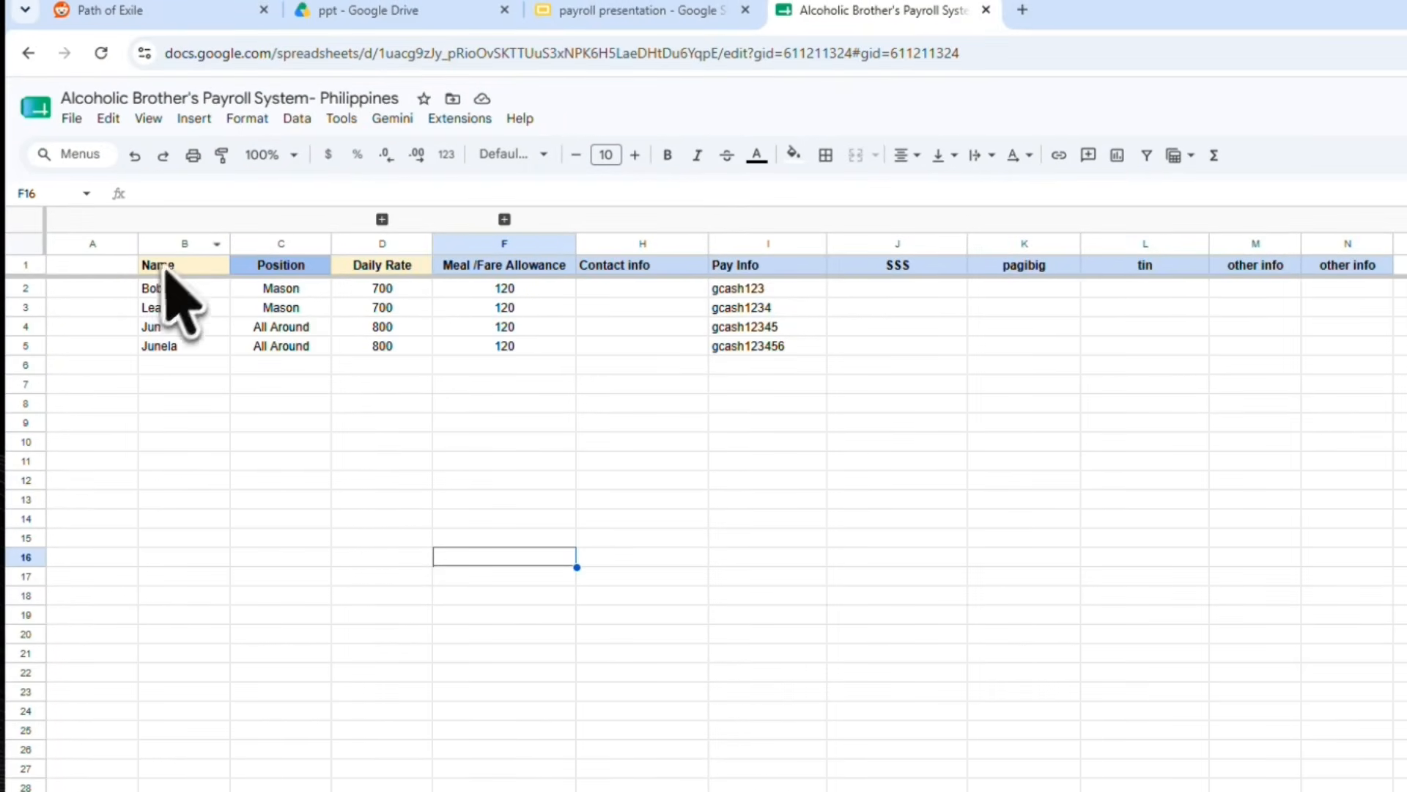
{"action": "left_click", "coordinate": [185, 245]}
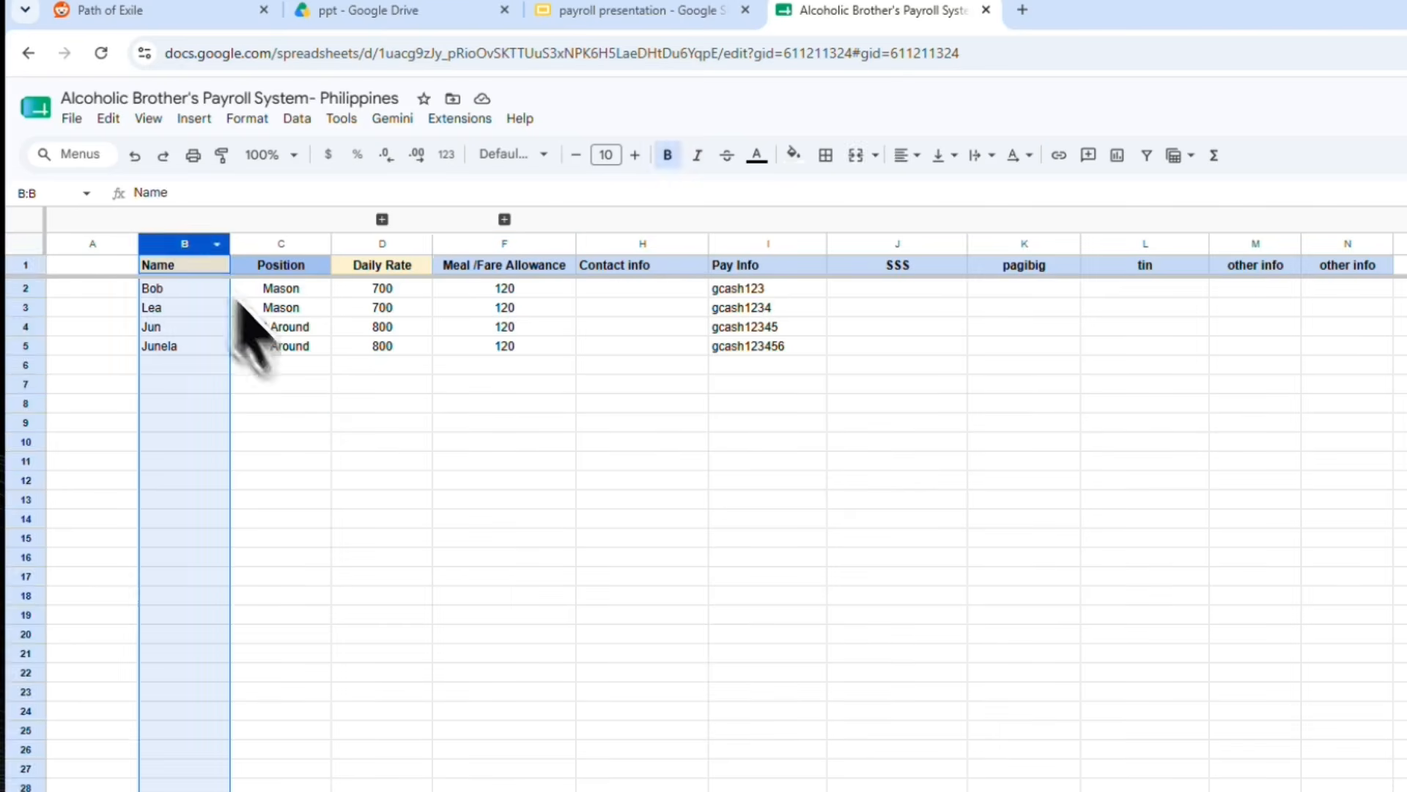
{"action": "left_click", "coordinate": [345, 422]}
{"action": "left_click", "coordinate": [390, 242]}
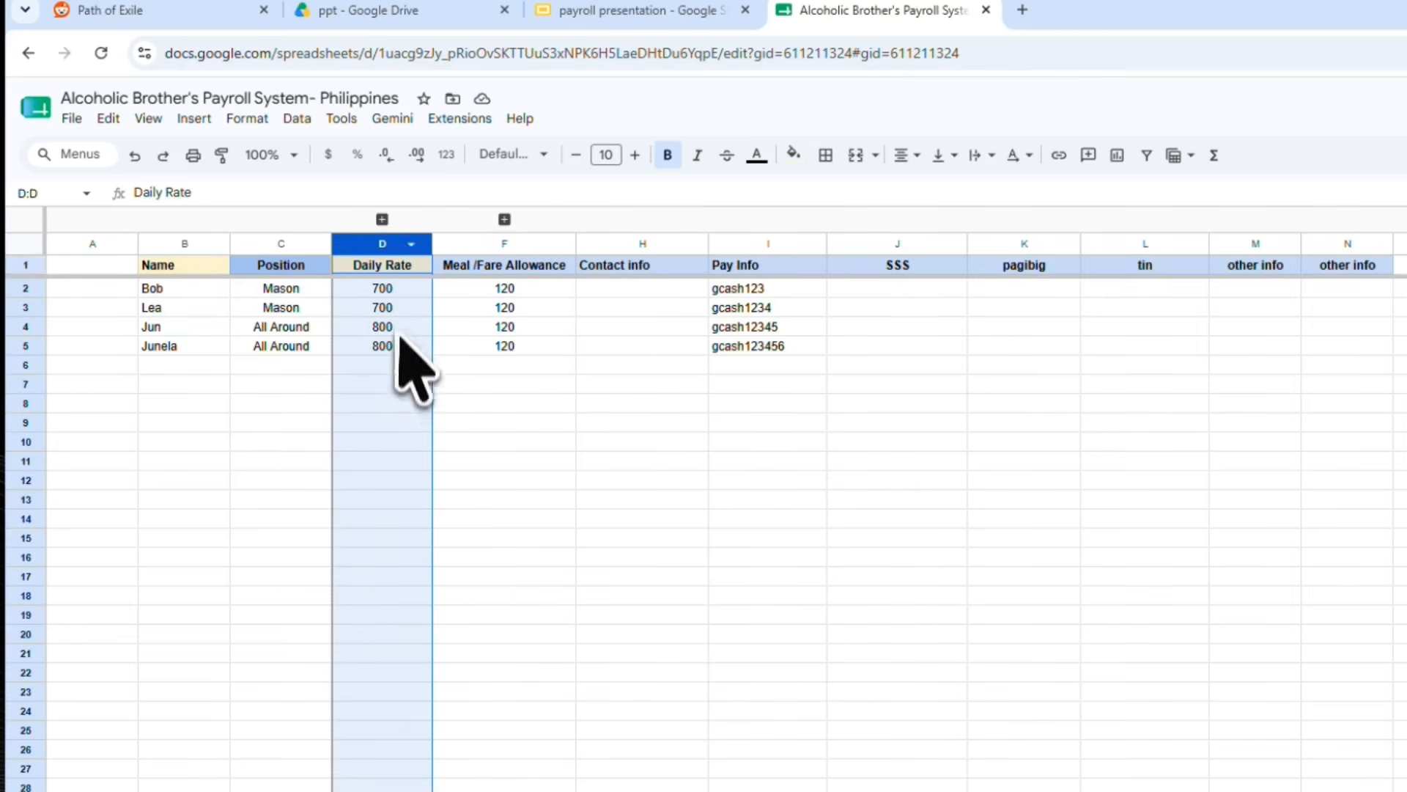
{"action": "left_click", "coordinate": [368, 460]}
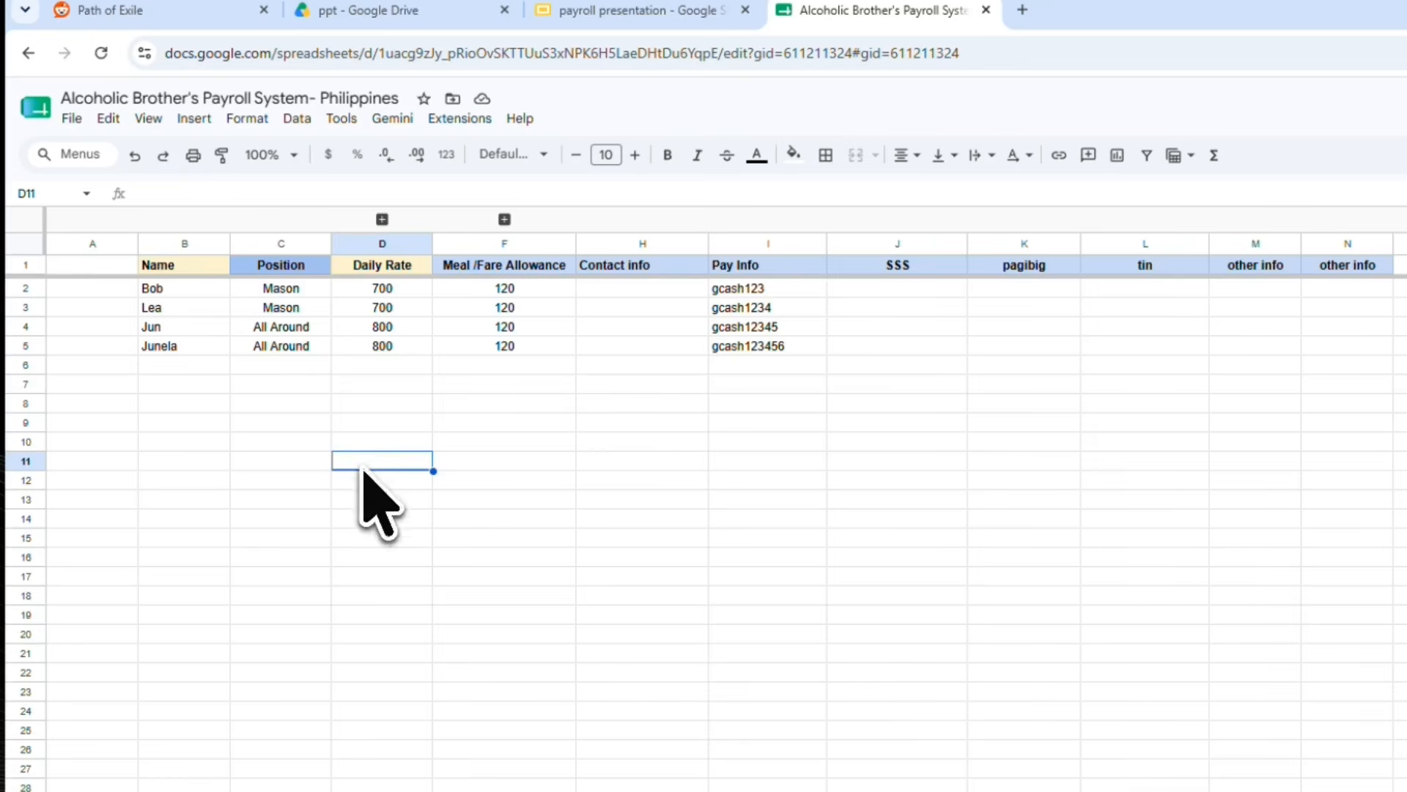
{"action": "left_click", "coordinate": [280, 244]}
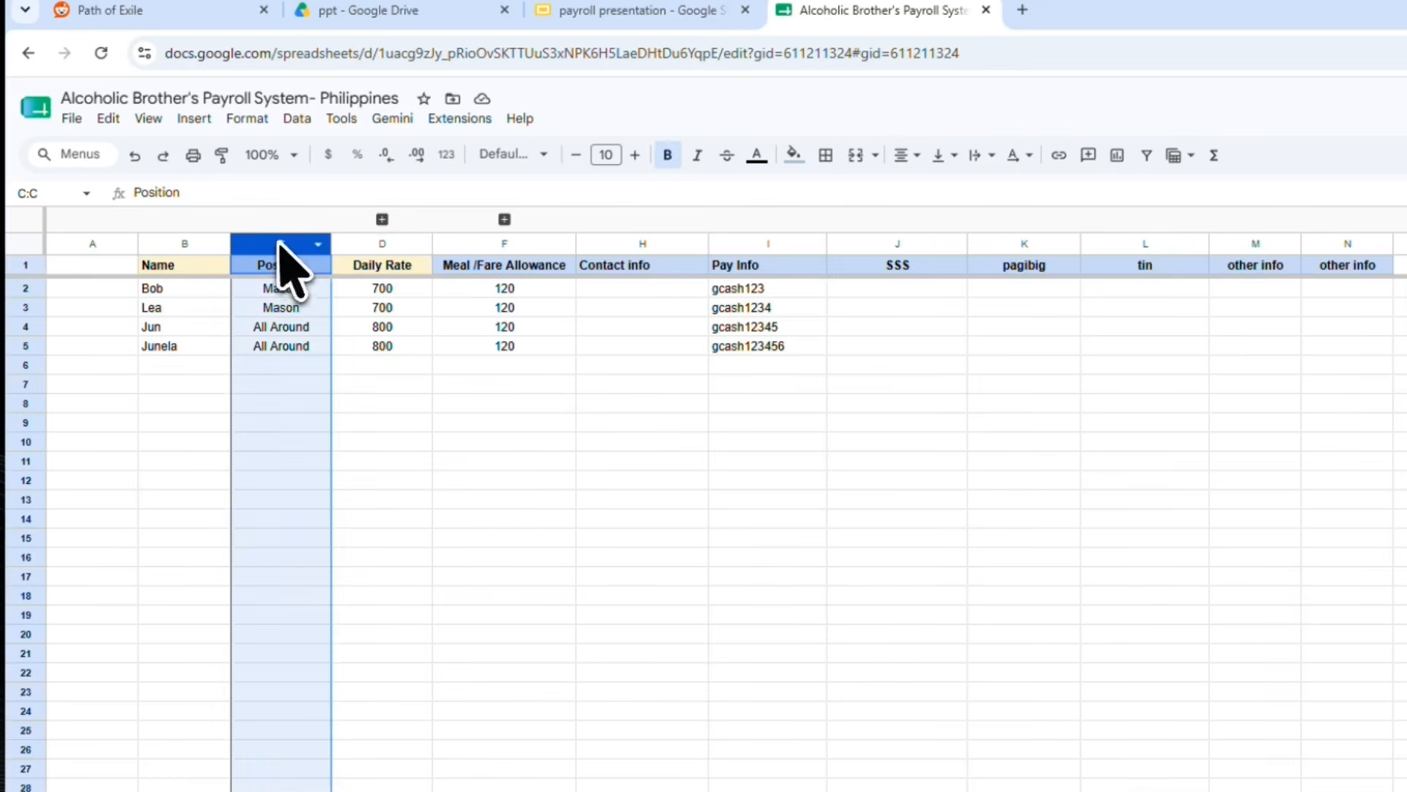
{"action": "left_click", "coordinate": [651, 442]}
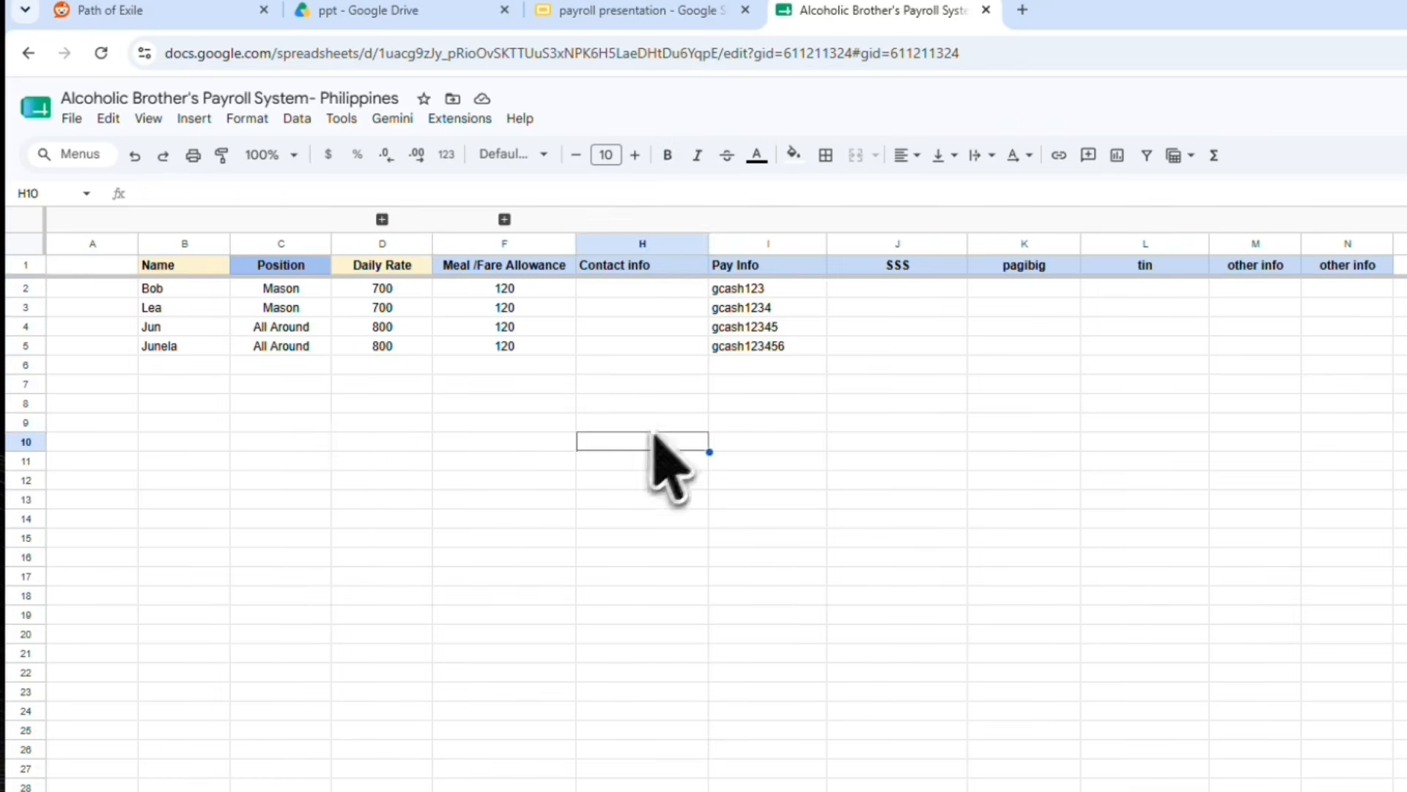
Step: Review the Pay Info, SSS and other info columns, plus each employee's Position entry
{"action": "left_click", "coordinate": [801, 291]}
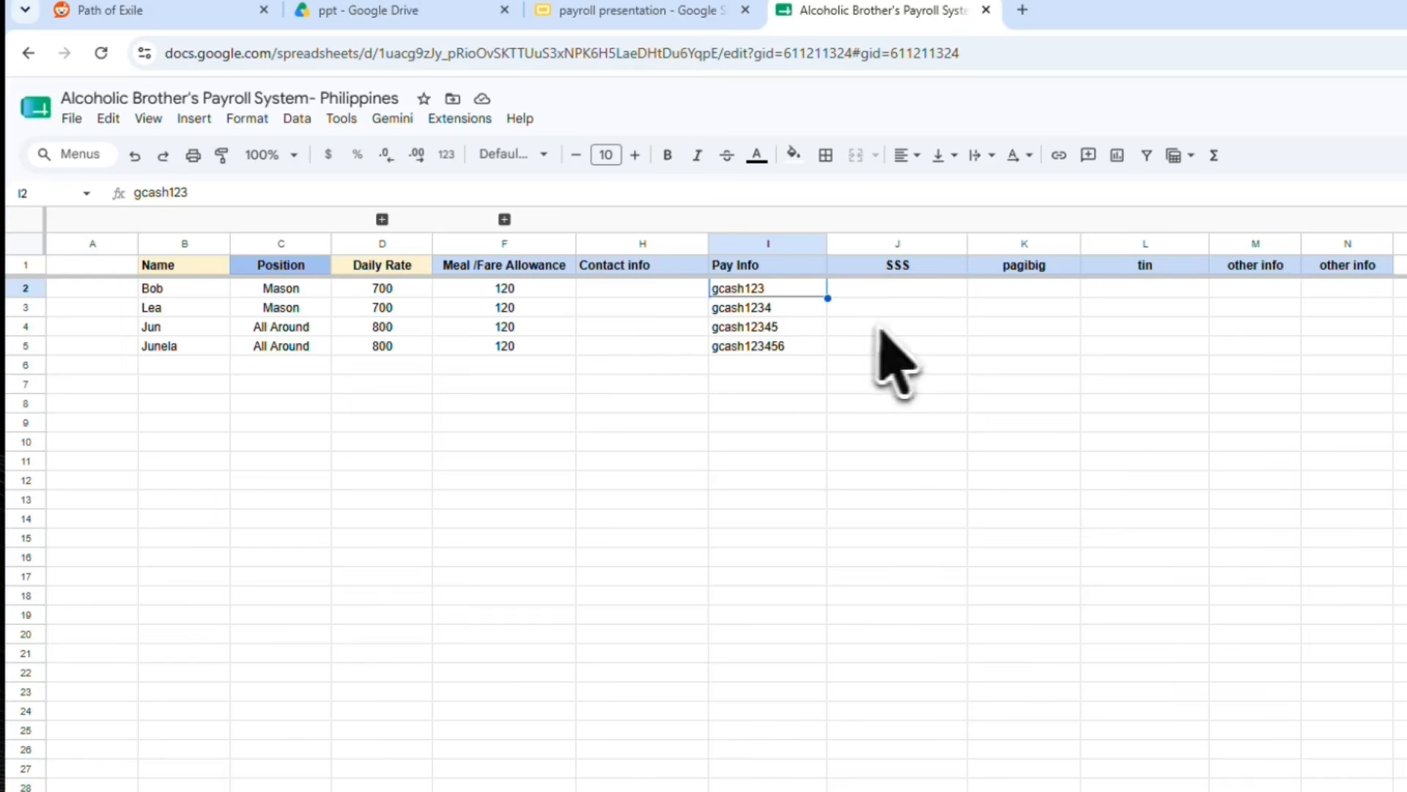
{"action": "left_click", "coordinate": [942, 308]}
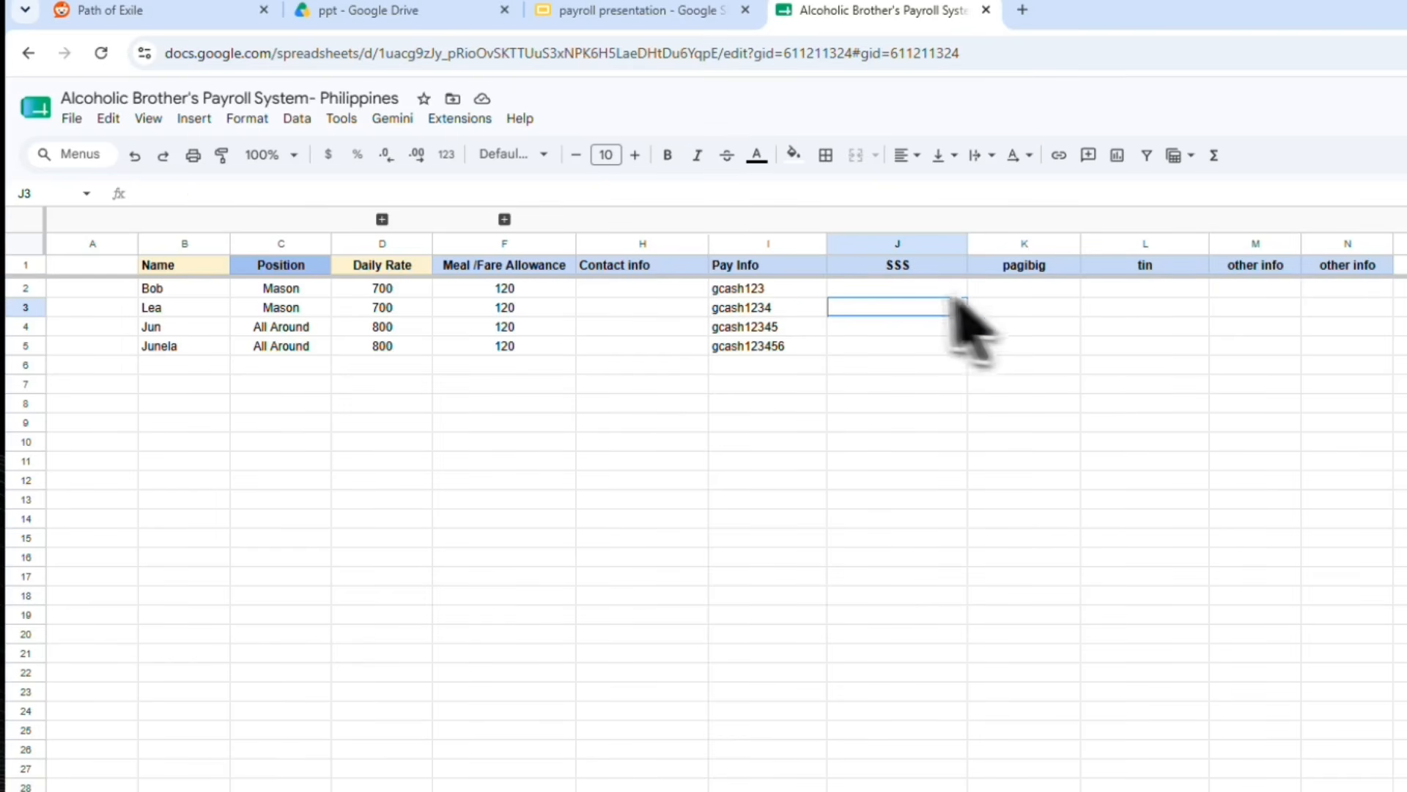
{"action": "left_click", "coordinate": [1246, 346]}
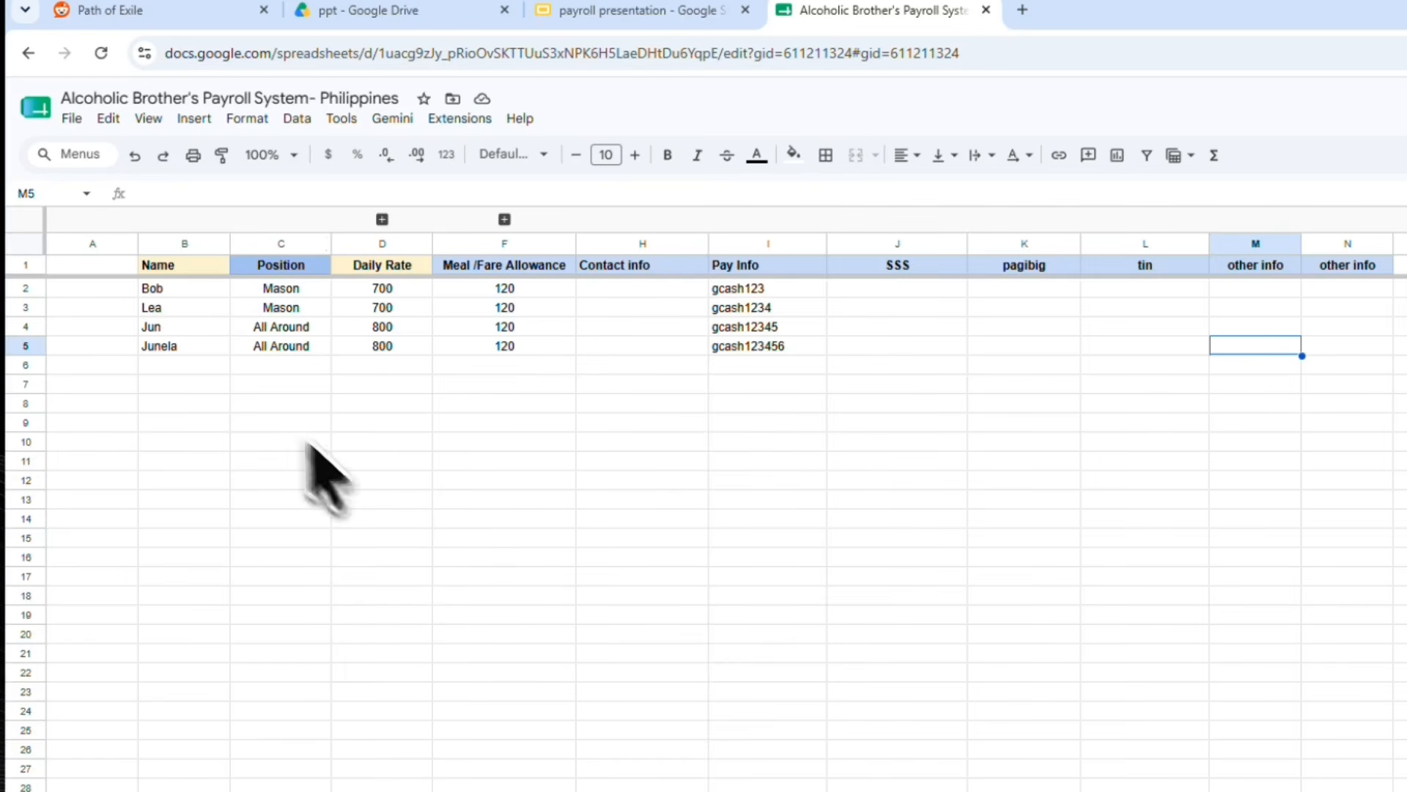
{"action": "left_click", "coordinate": [308, 290]}
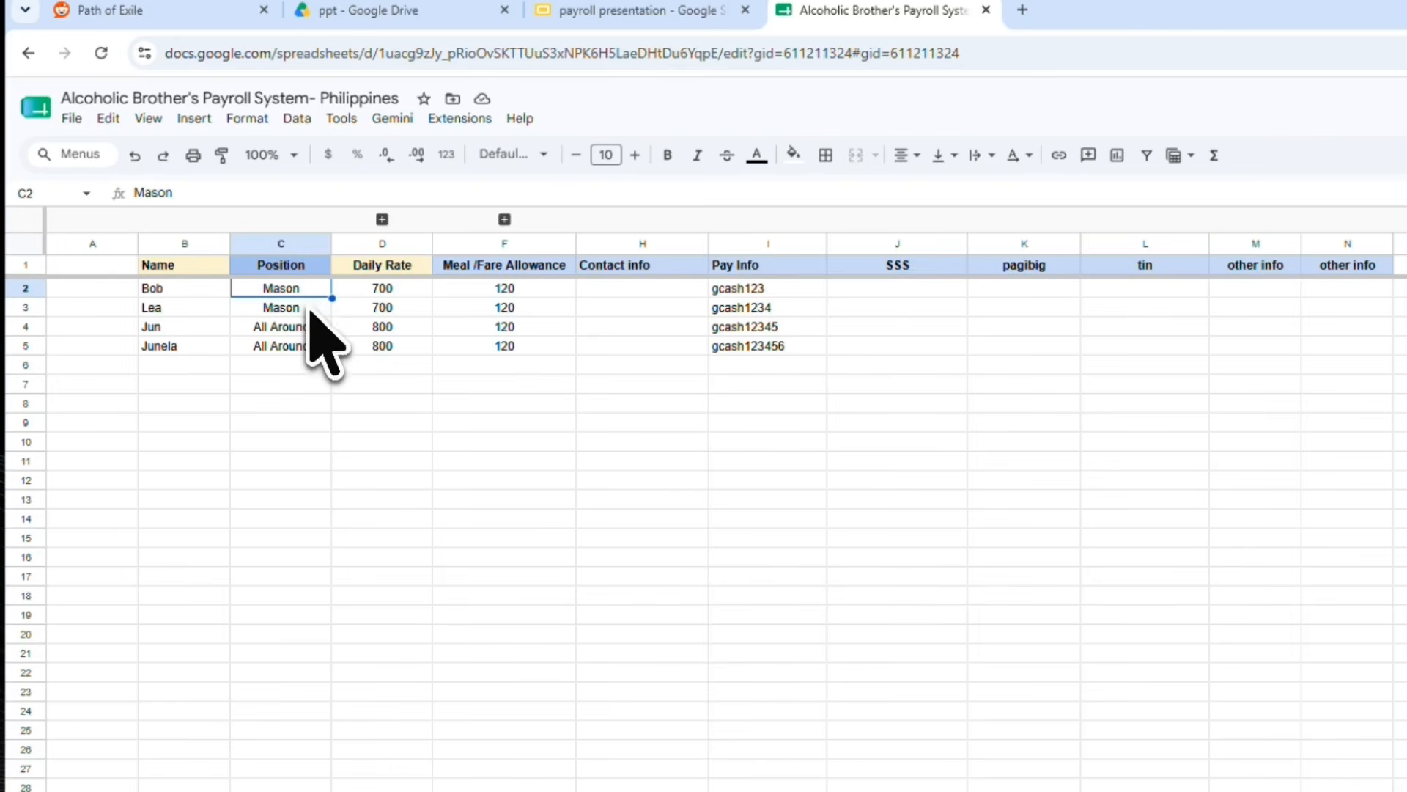
{"action": "left_click", "coordinate": [308, 314]}
{"action": "left_click", "coordinate": [307, 328]}
{"action": "left_click", "coordinate": [302, 364]}
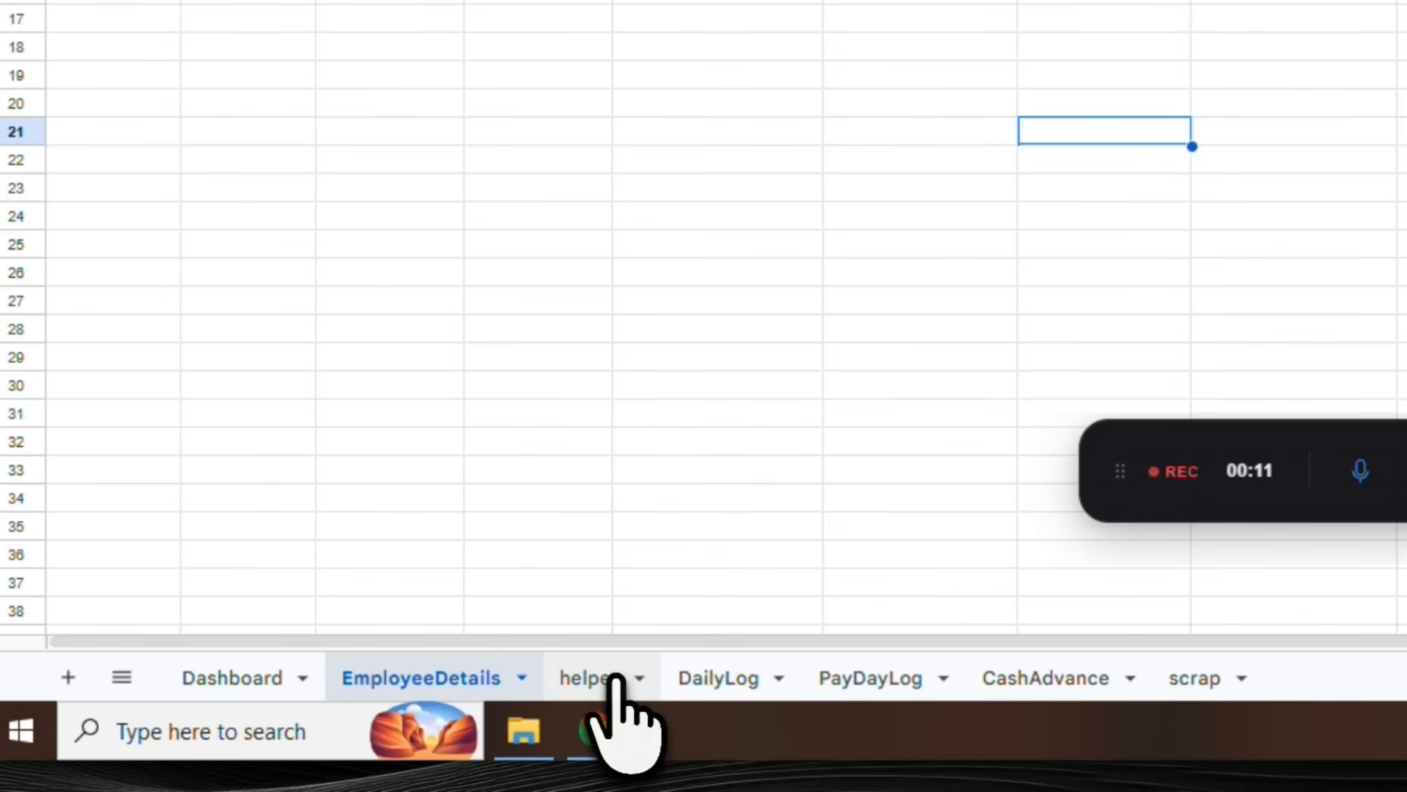
Step: Open the helper sheet and examine the start and end times of schedule shell I
{"action": "left_click", "coordinate": [613, 678]}
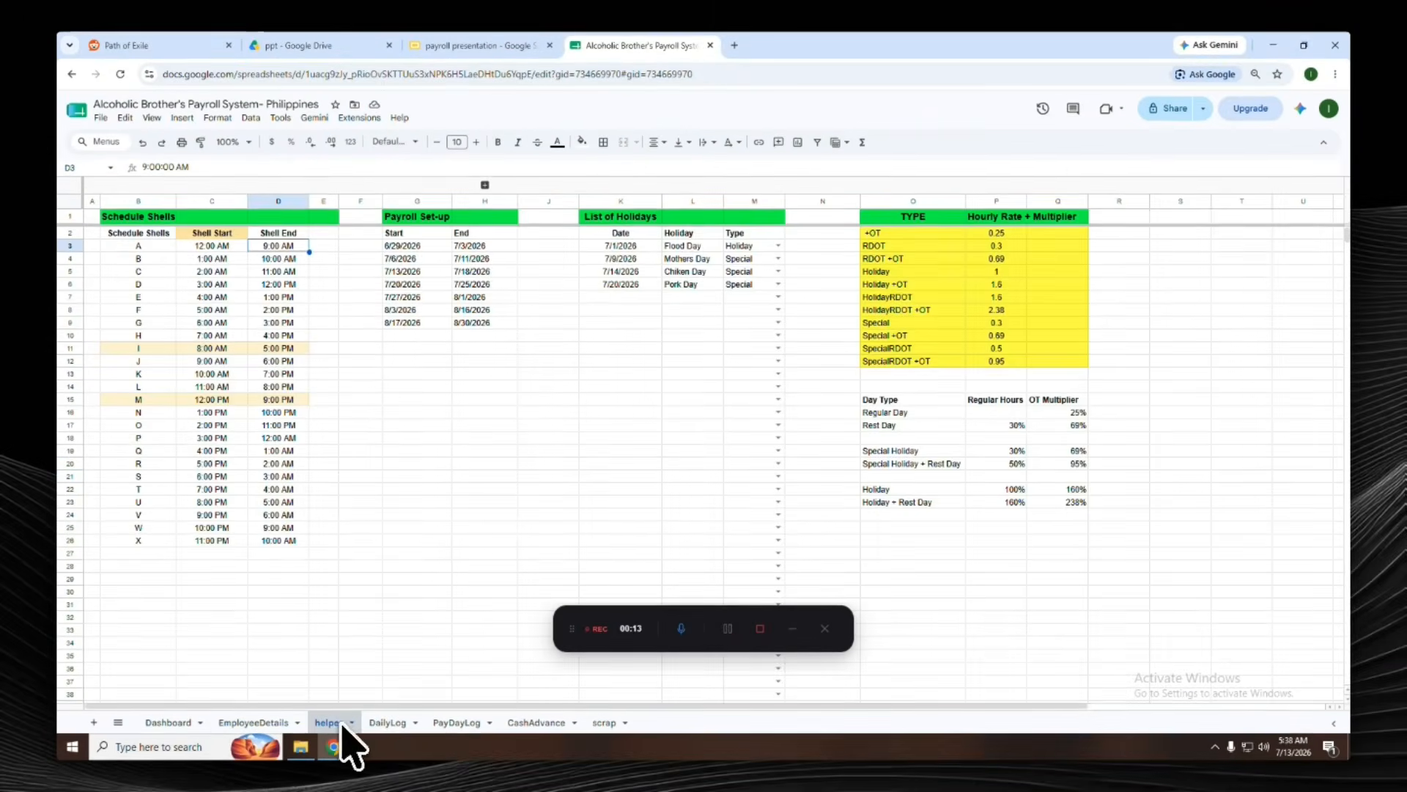
{"action": "left_click", "coordinate": [497, 505]}
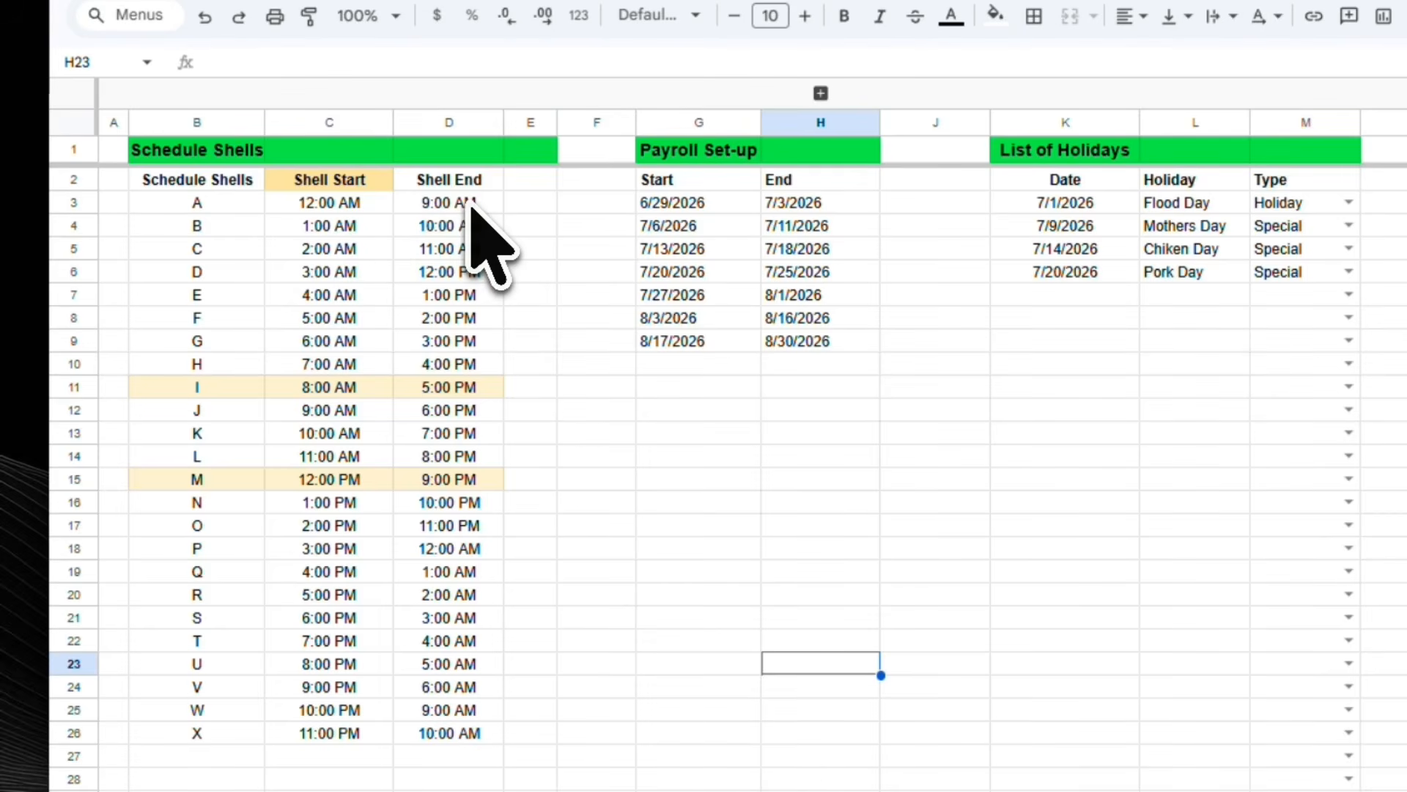
{"action": "left_click", "coordinate": [222, 207]}
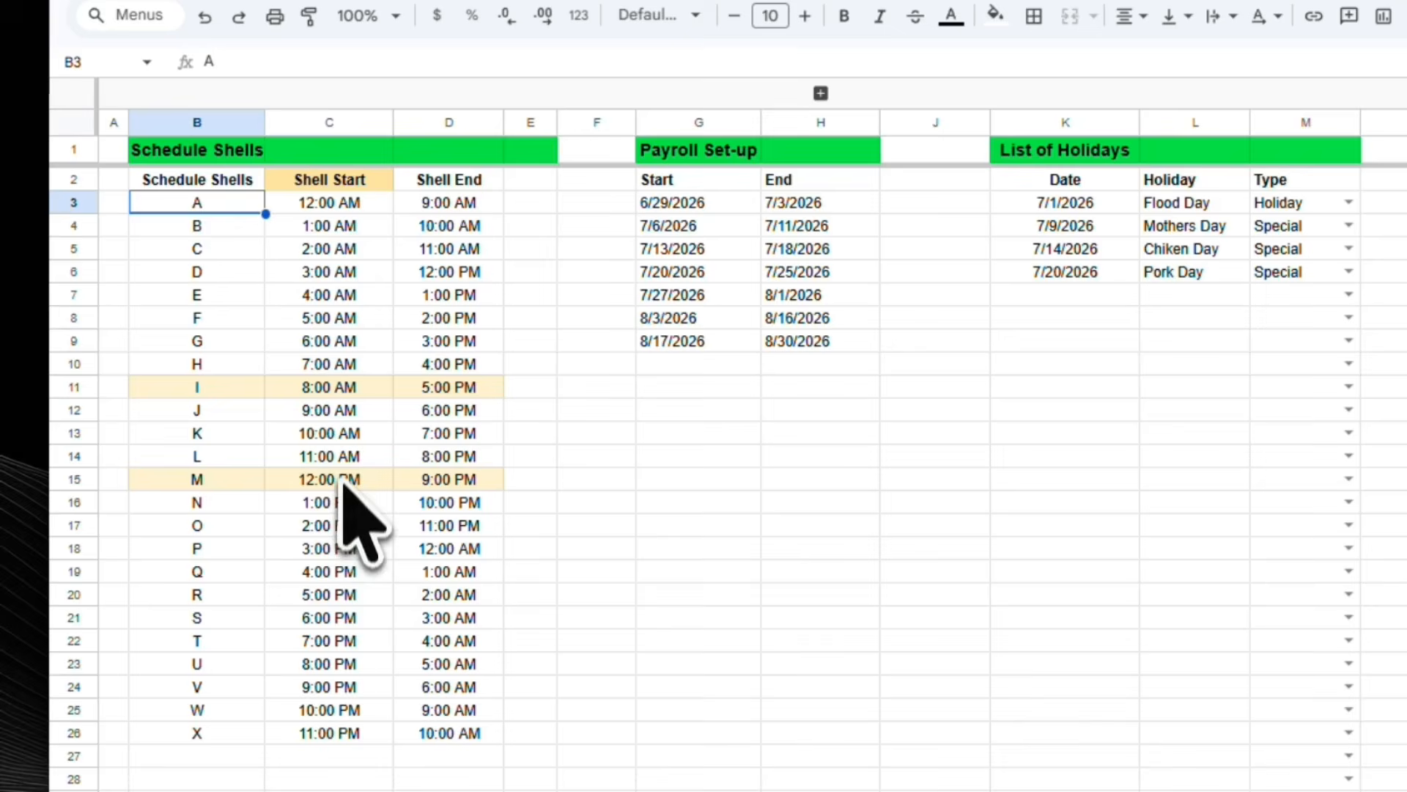
{"action": "left_click_drag", "start_coordinate": [184, 387], "coordinate": [246, 390]}
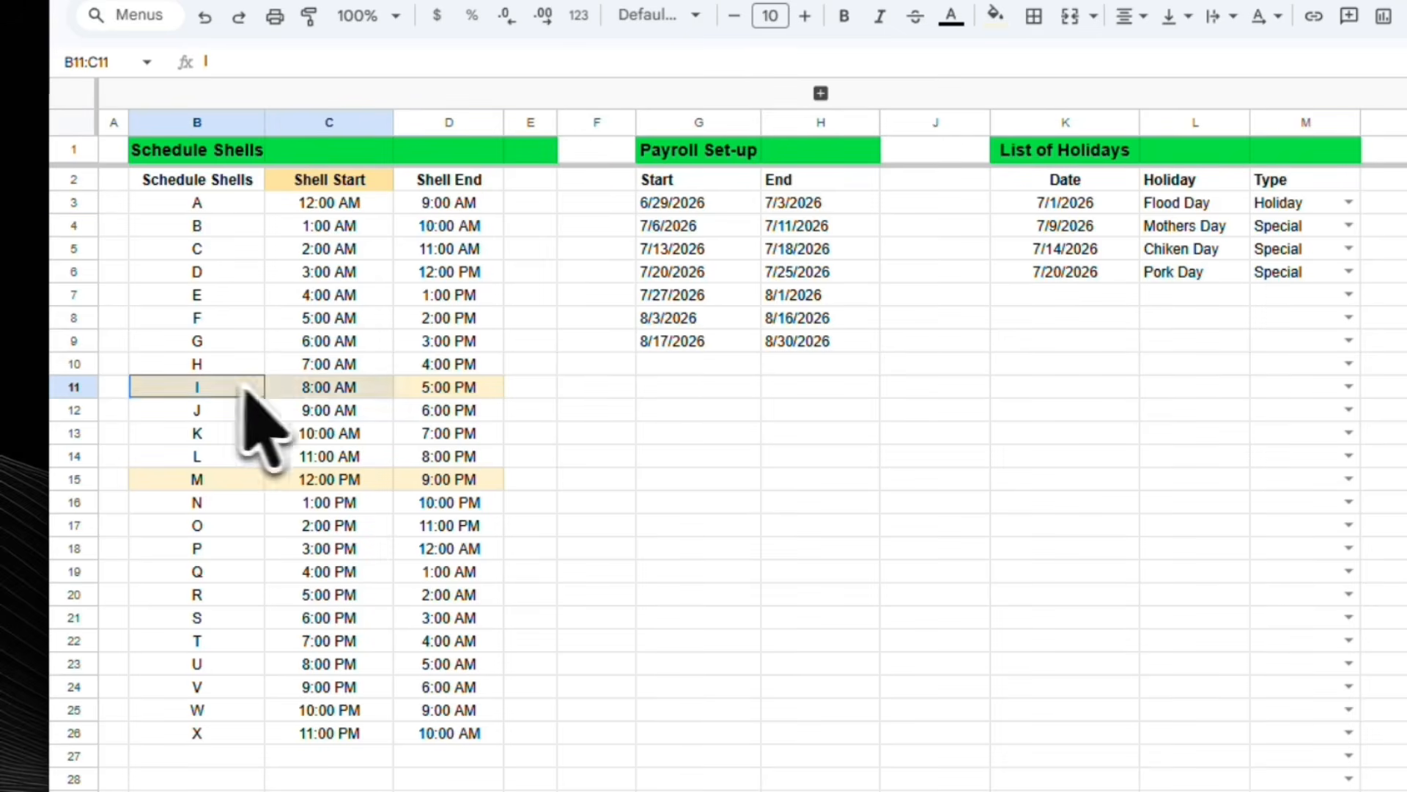
{"action": "left_click", "coordinate": [350, 396]}
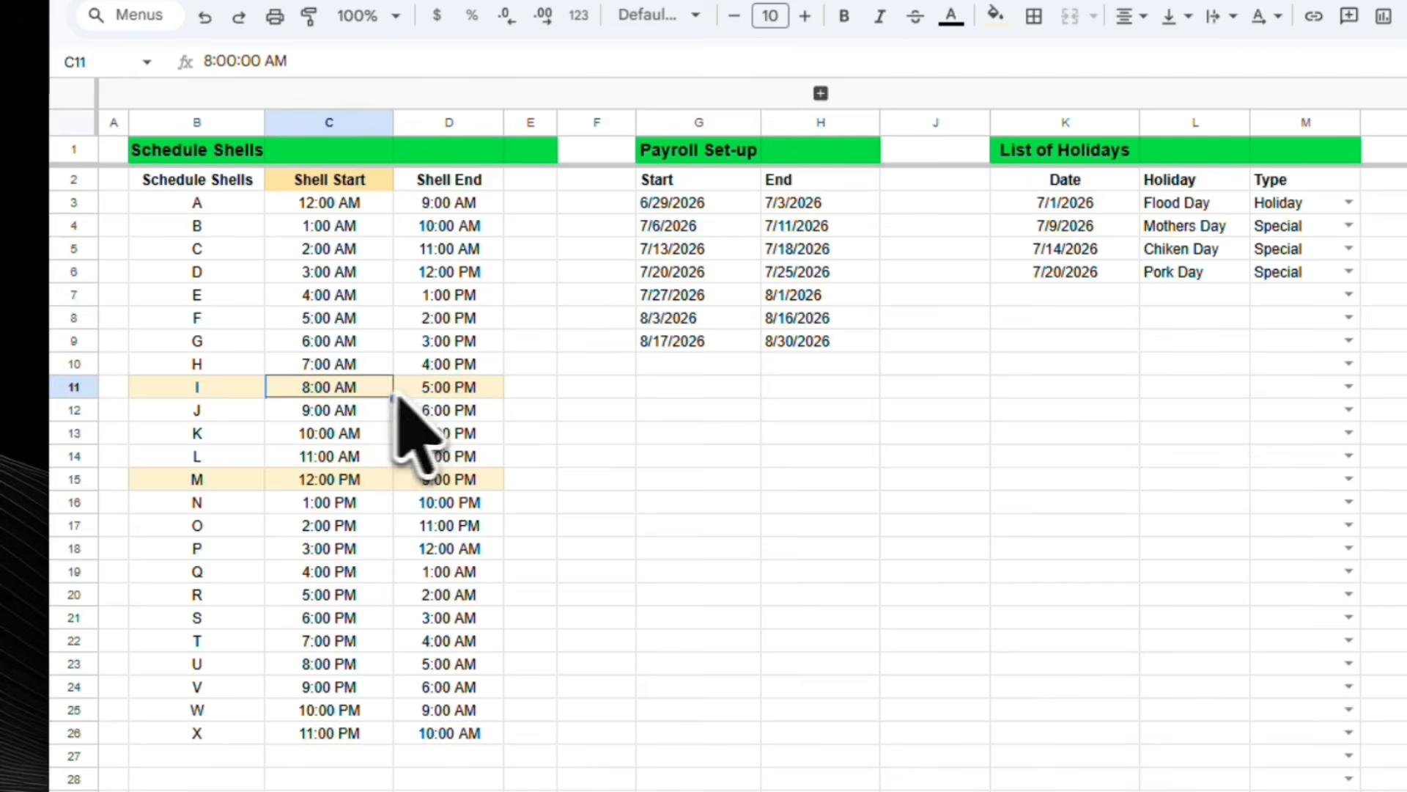
{"action": "left_click", "coordinate": [422, 396]}
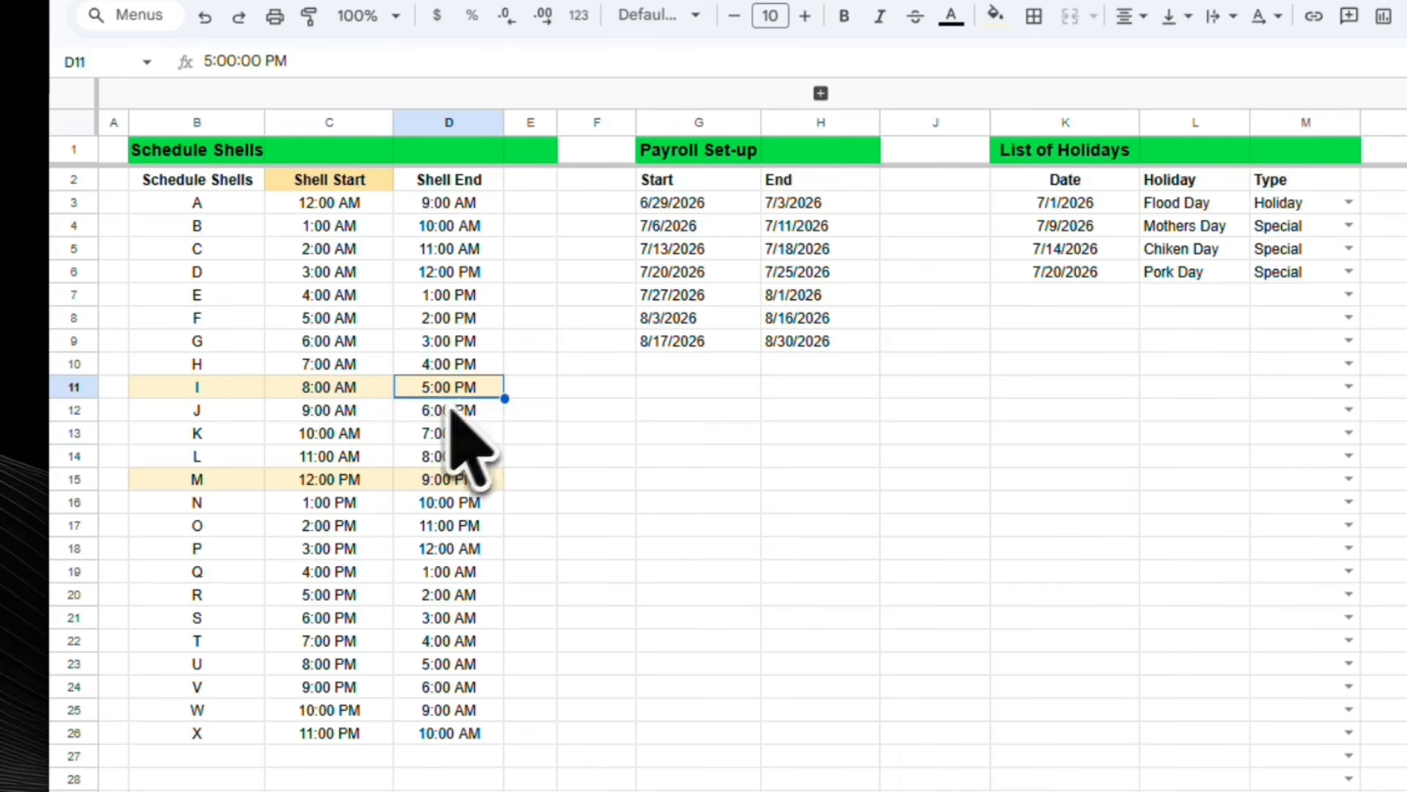
Step: Examine the start and end times of schedule shell M and the start time of shell D
{"action": "left_click", "coordinate": [219, 480]}
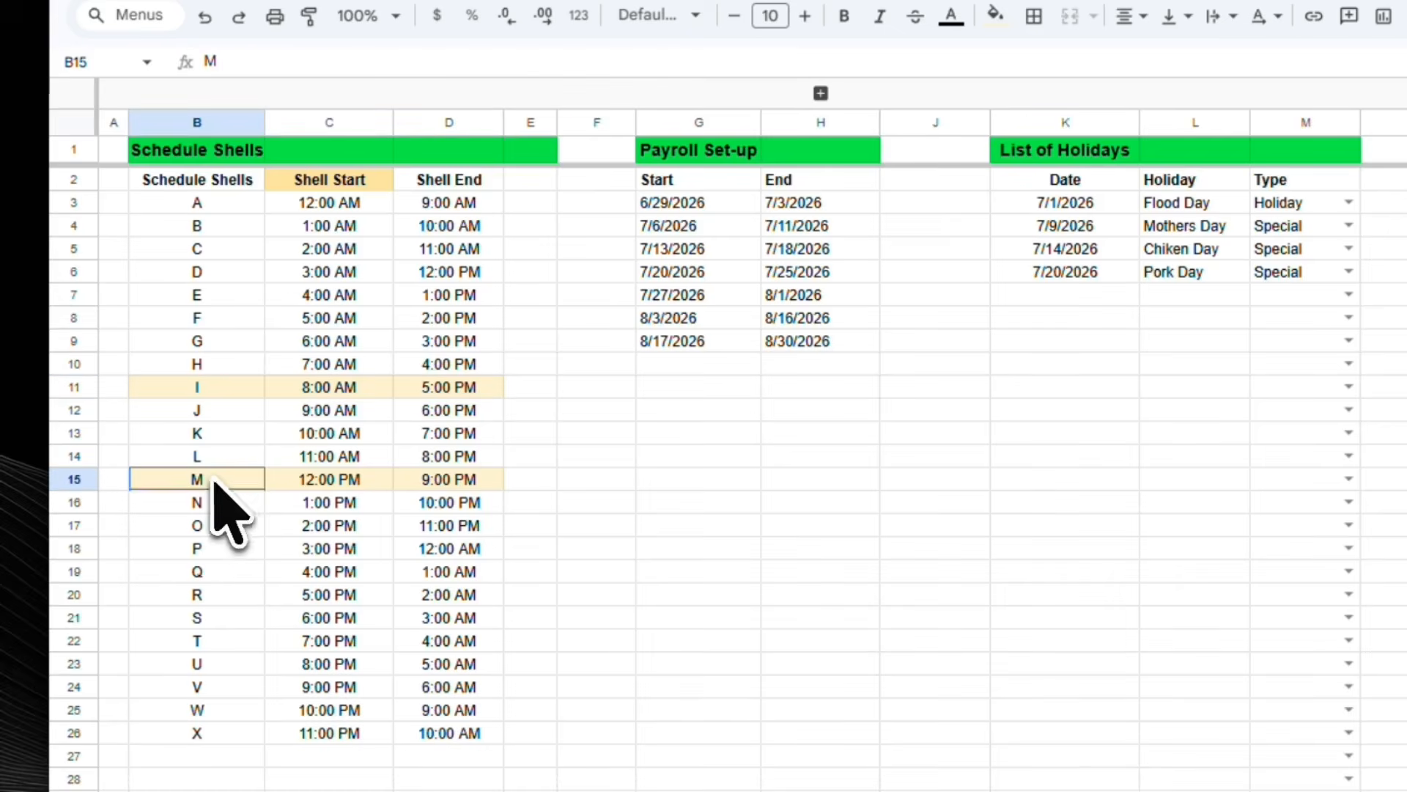
{"action": "left_click", "coordinate": [338, 486]}
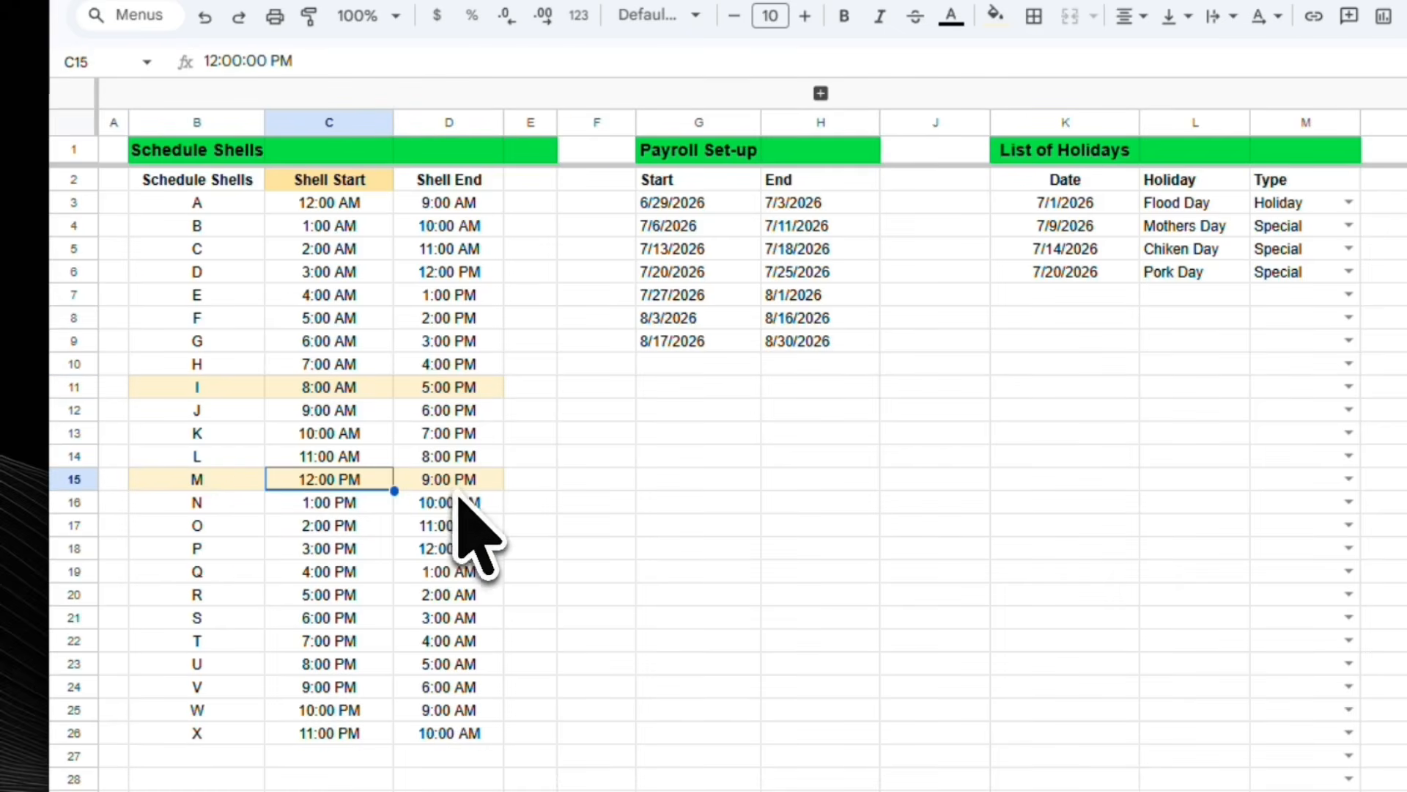
{"action": "left_click", "coordinate": [452, 481]}
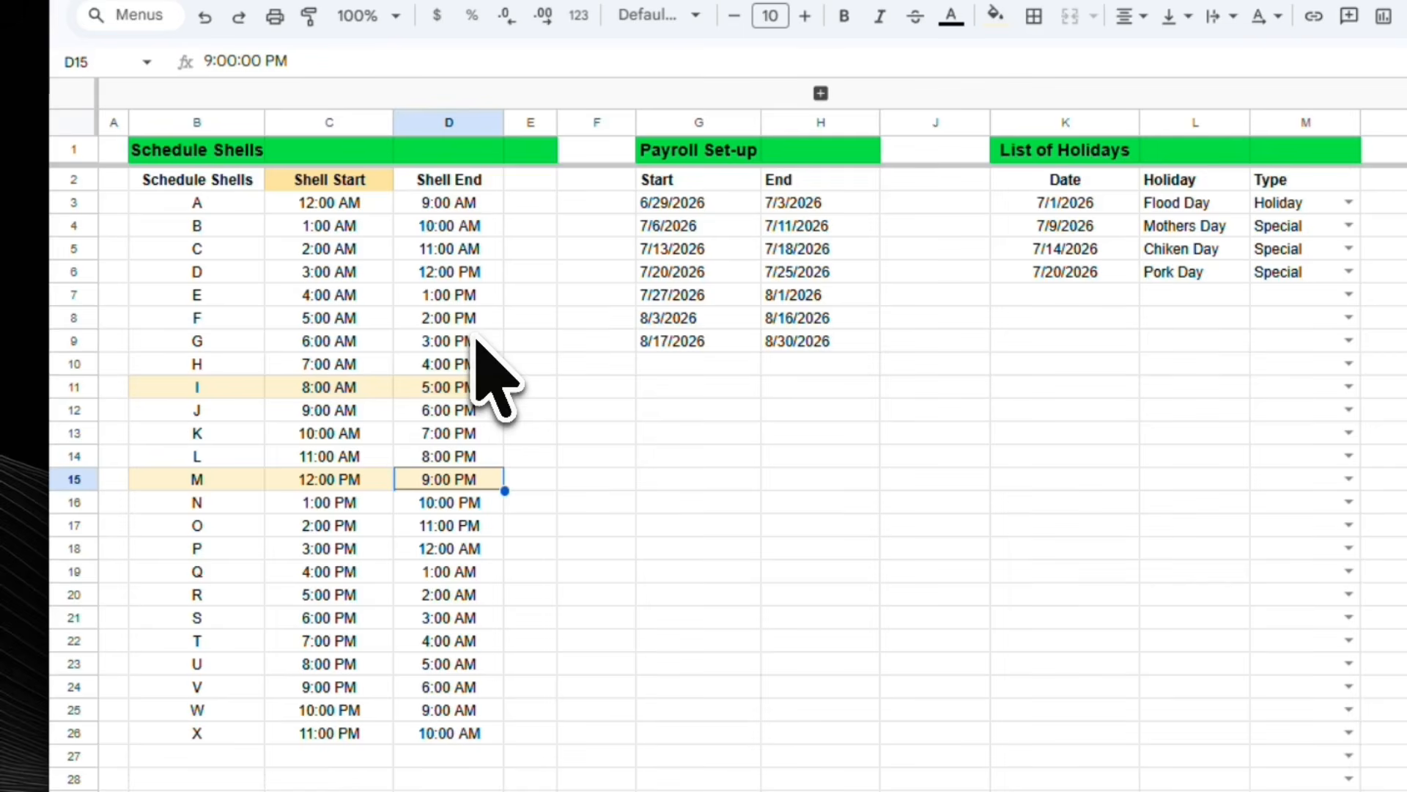
{"action": "left_click", "coordinate": [329, 275]}
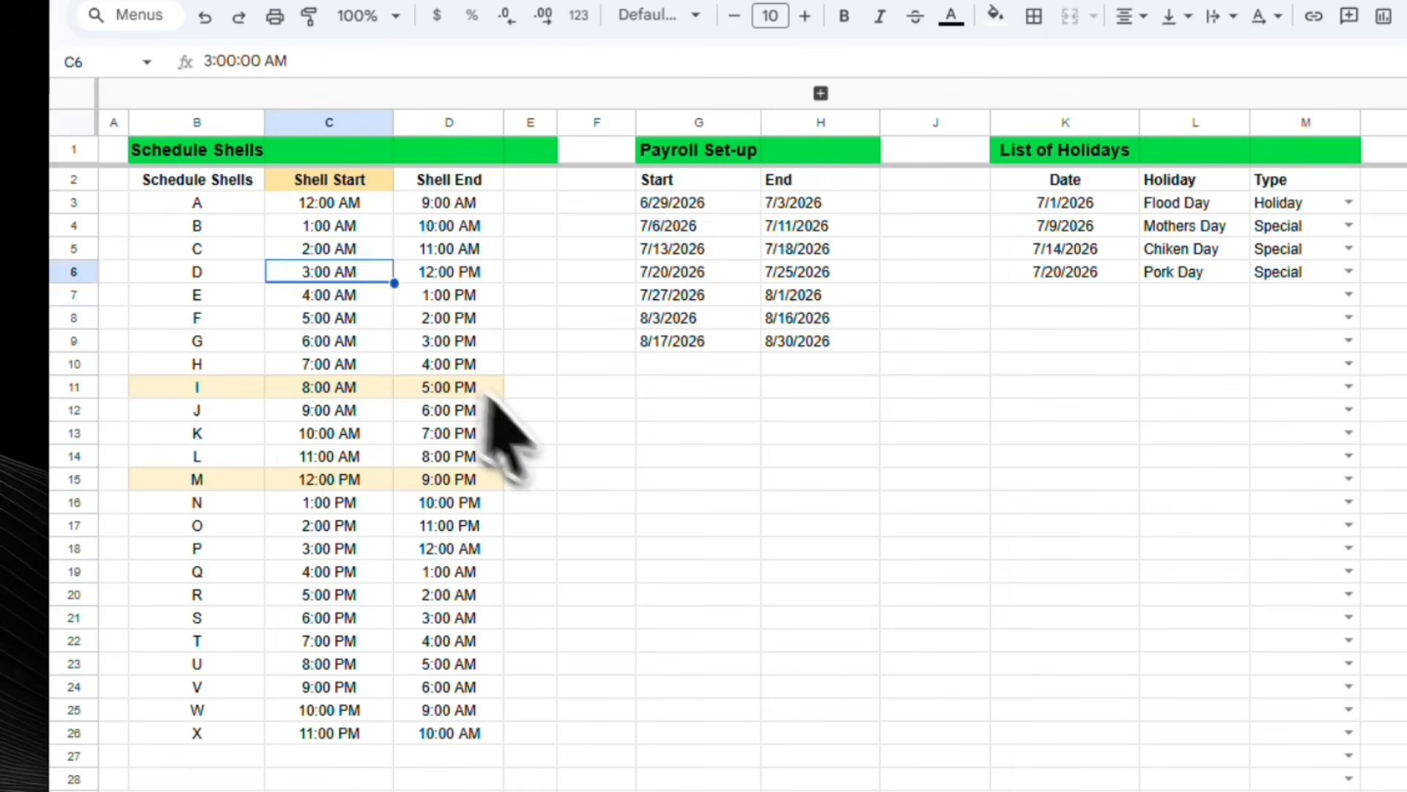
{"action": "left_click", "coordinate": [591, 480]}
{"action": "left_click", "coordinate": [702, 526]}
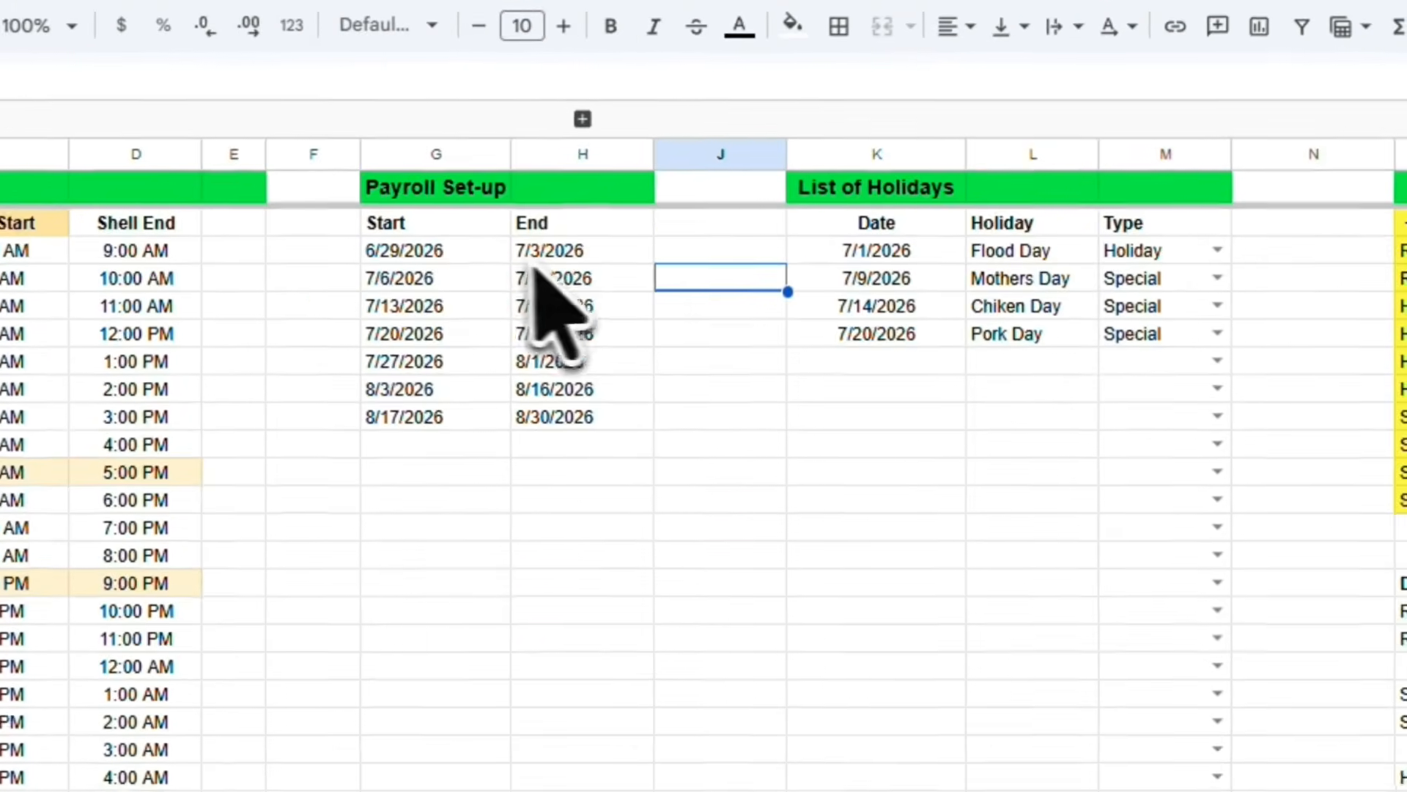
Step: Examine the first pay period's start and end dates under Payroll Set-up, checking the start date in its calendar
{"action": "left_click", "coordinate": [707, 204]}
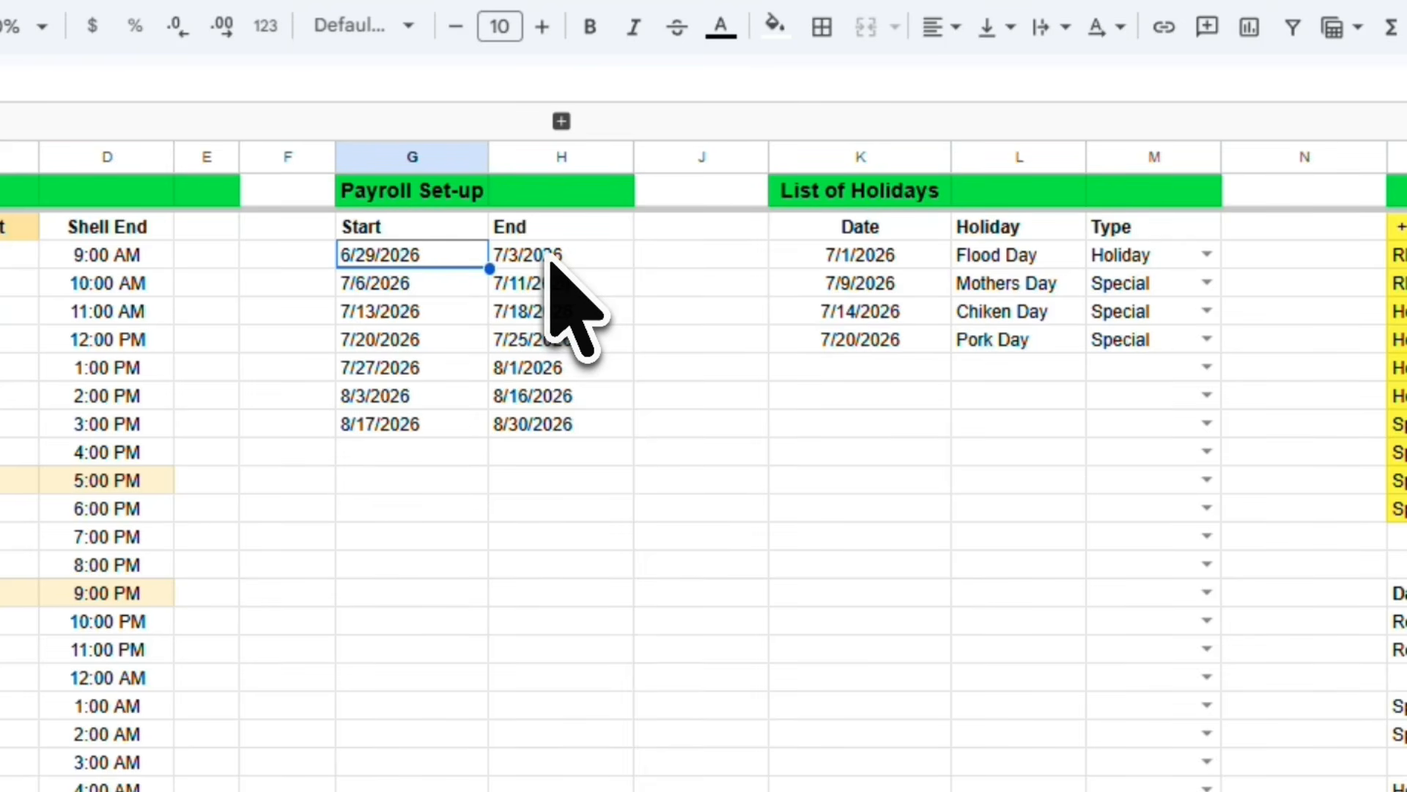
{"action": "double_click", "coordinate": [427, 253]}
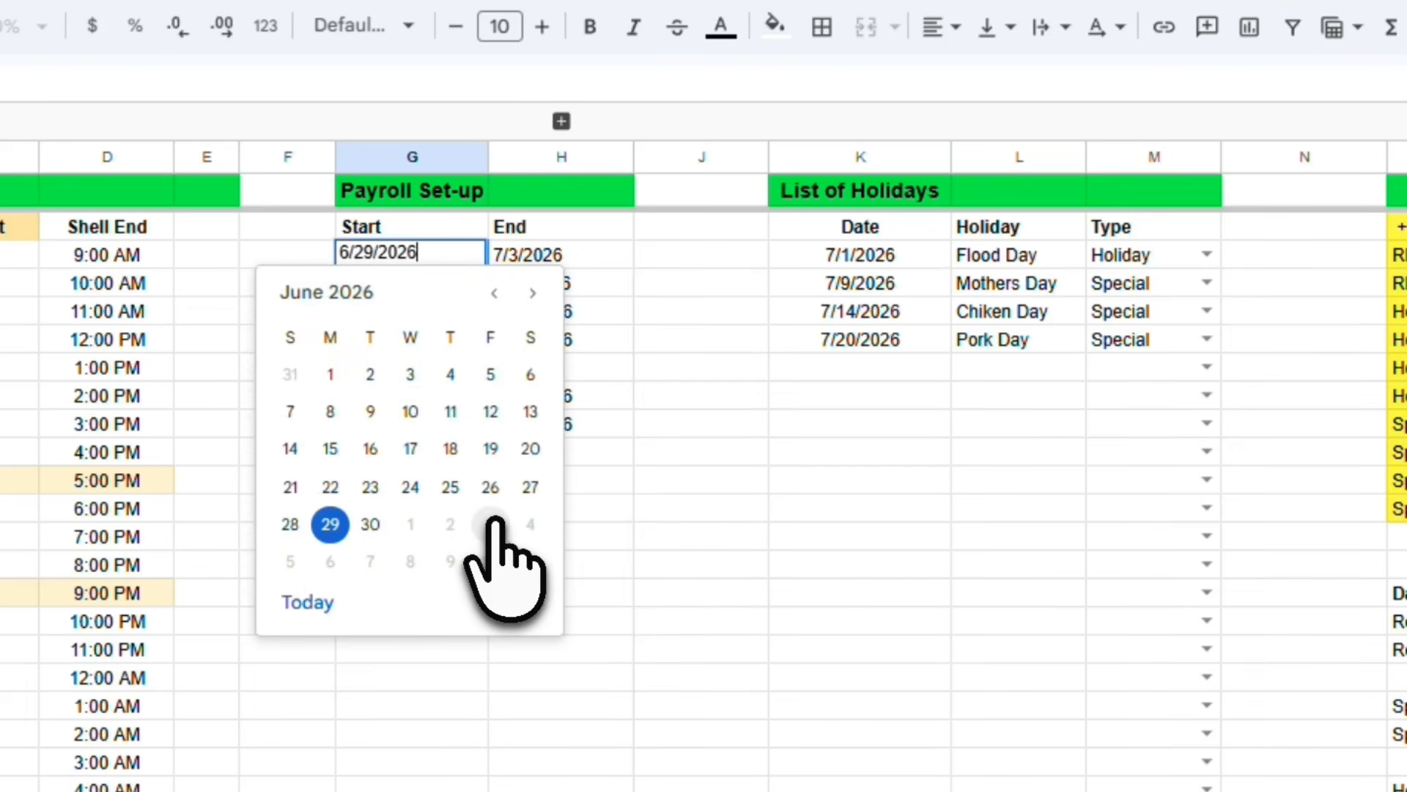
{"action": "left_click", "coordinate": [780, 424]}
{"action": "left_click", "coordinate": [413, 256]}
{"action": "left_click", "coordinate": [563, 260]}
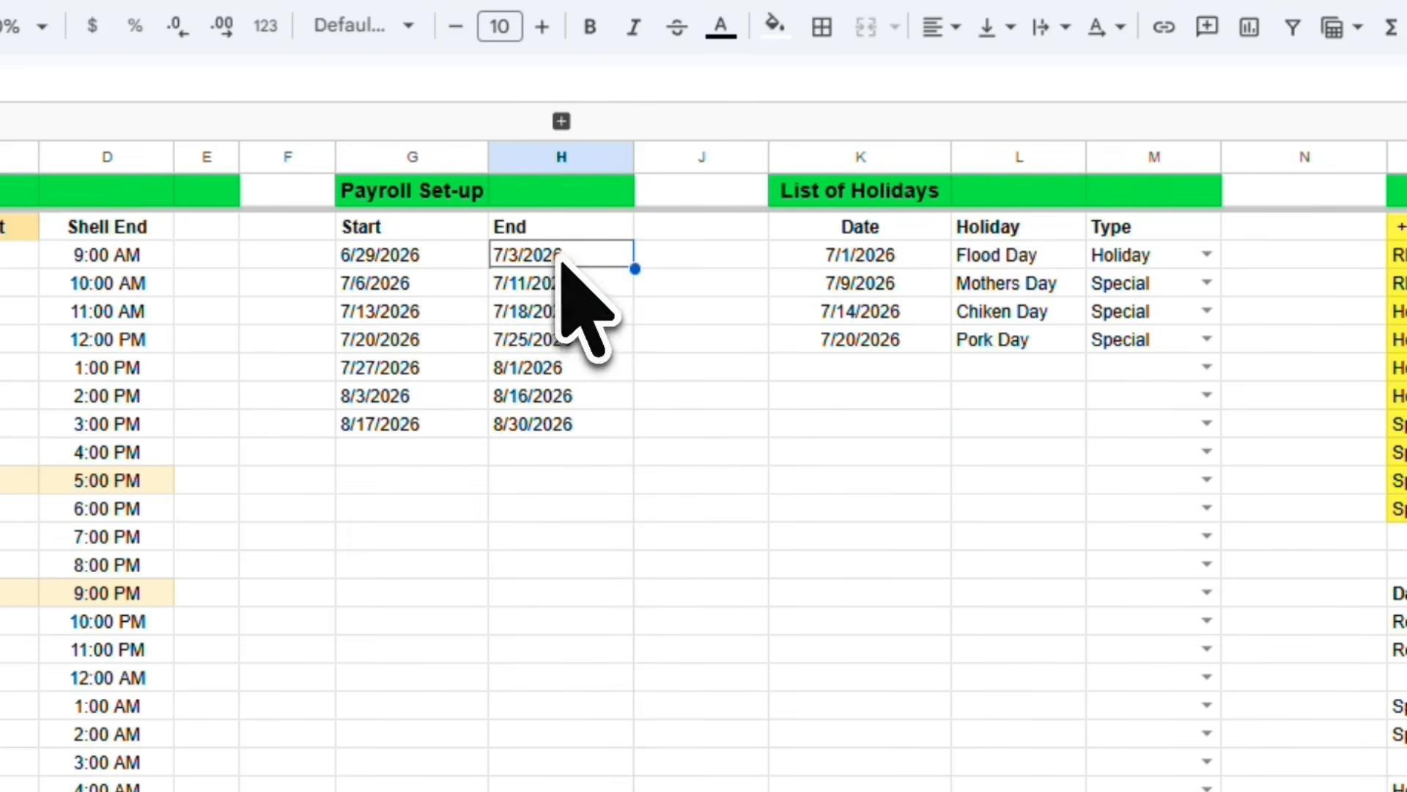
{"action": "left_click", "coordinate": [393, 256]}
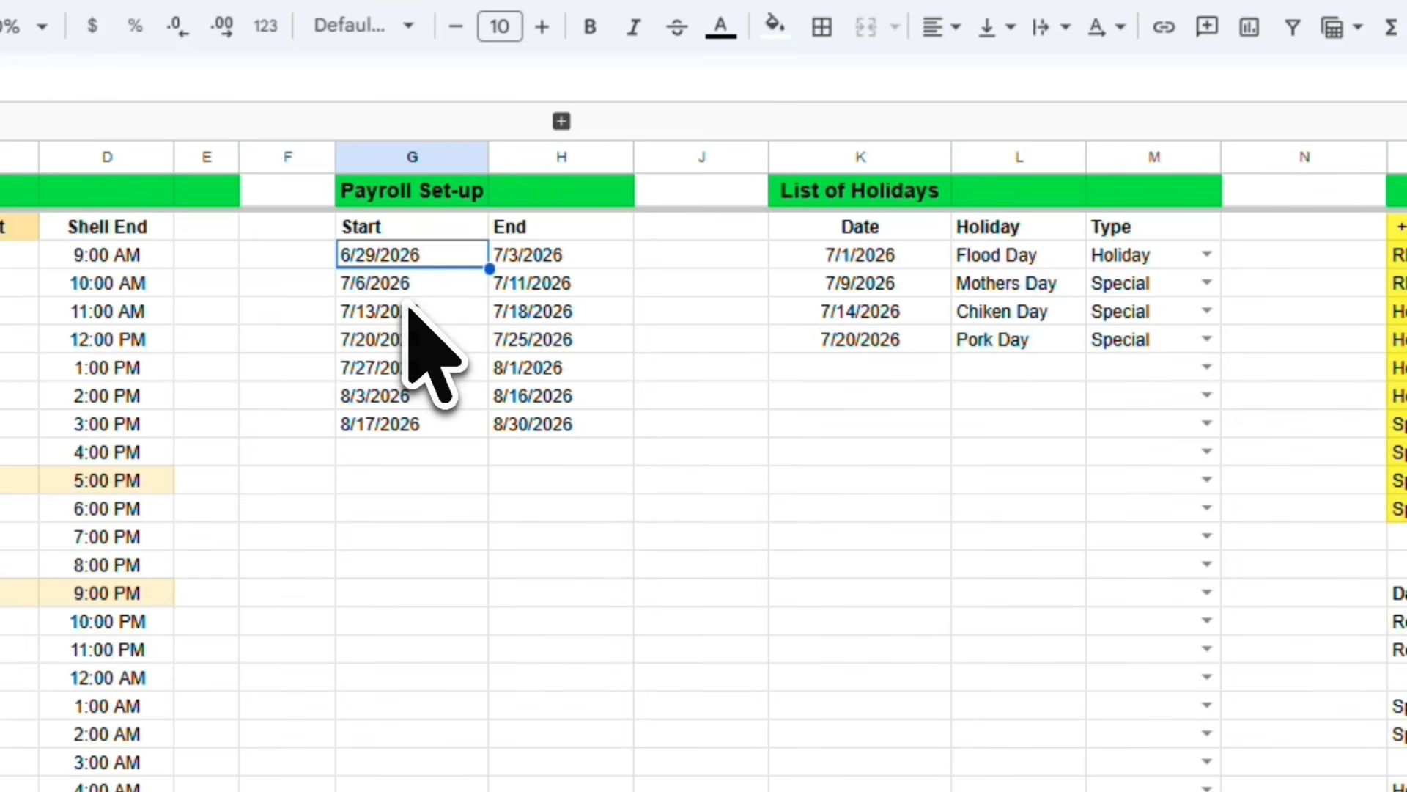
{"action": "left_click", "coordinate": [550, 487]}
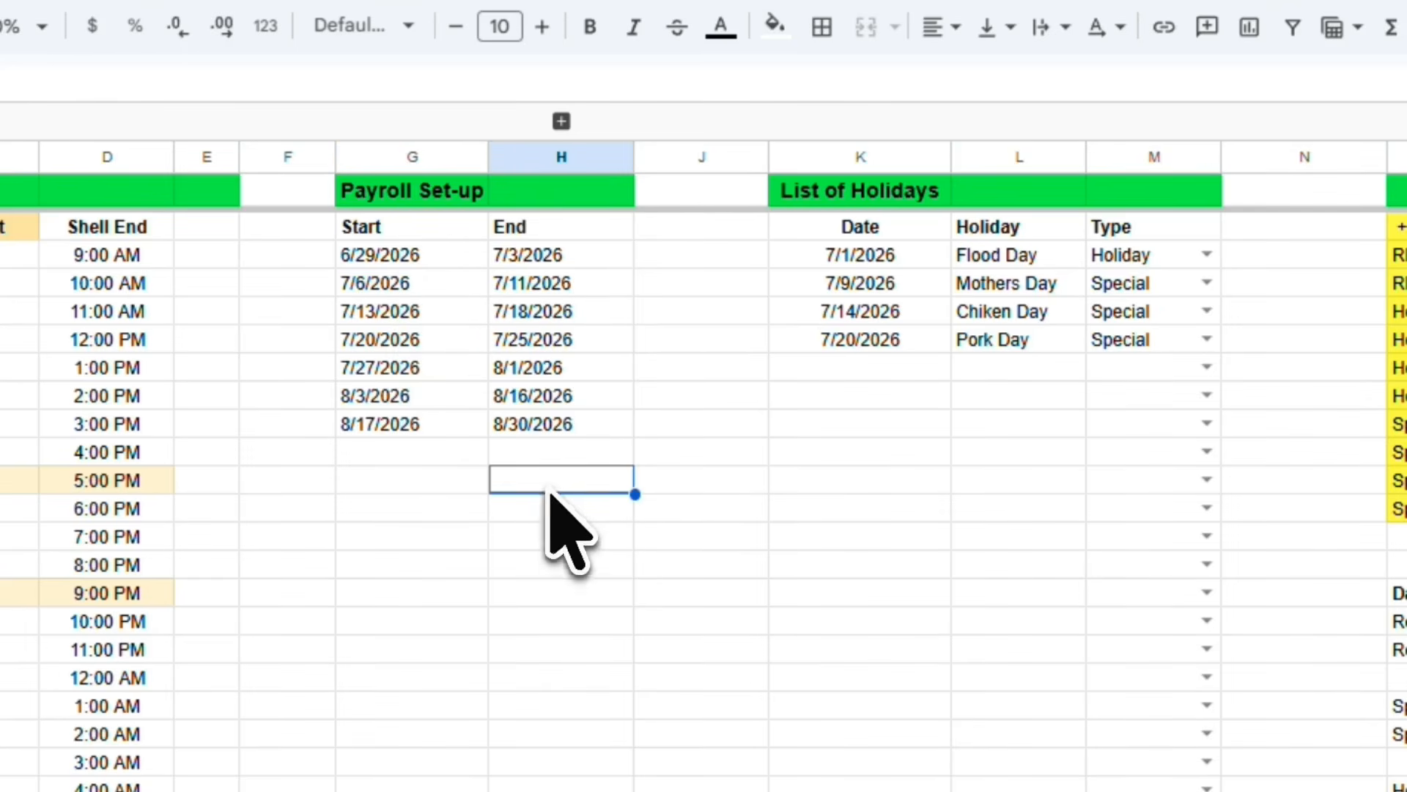
Step: Review the weekly pay periods in the first five rows of Payroll Set-up
{"action": "left_click_drag", "start_coordinate": [402, 258], "coordinate": [498, 258]}
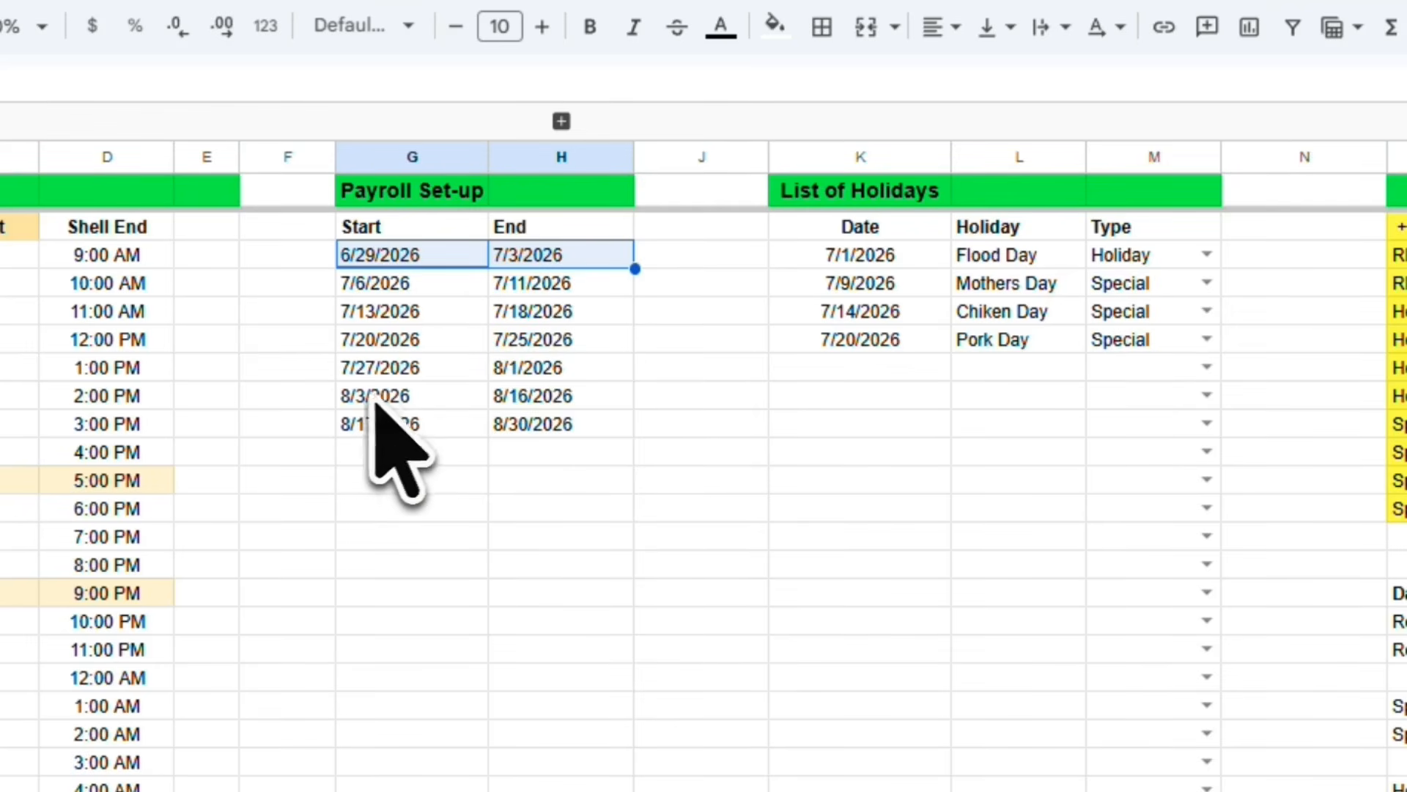
{"action": "left_click", "coordinate": [660, 423]}
{"action": "left_click", "coordinate": [363, 400]}
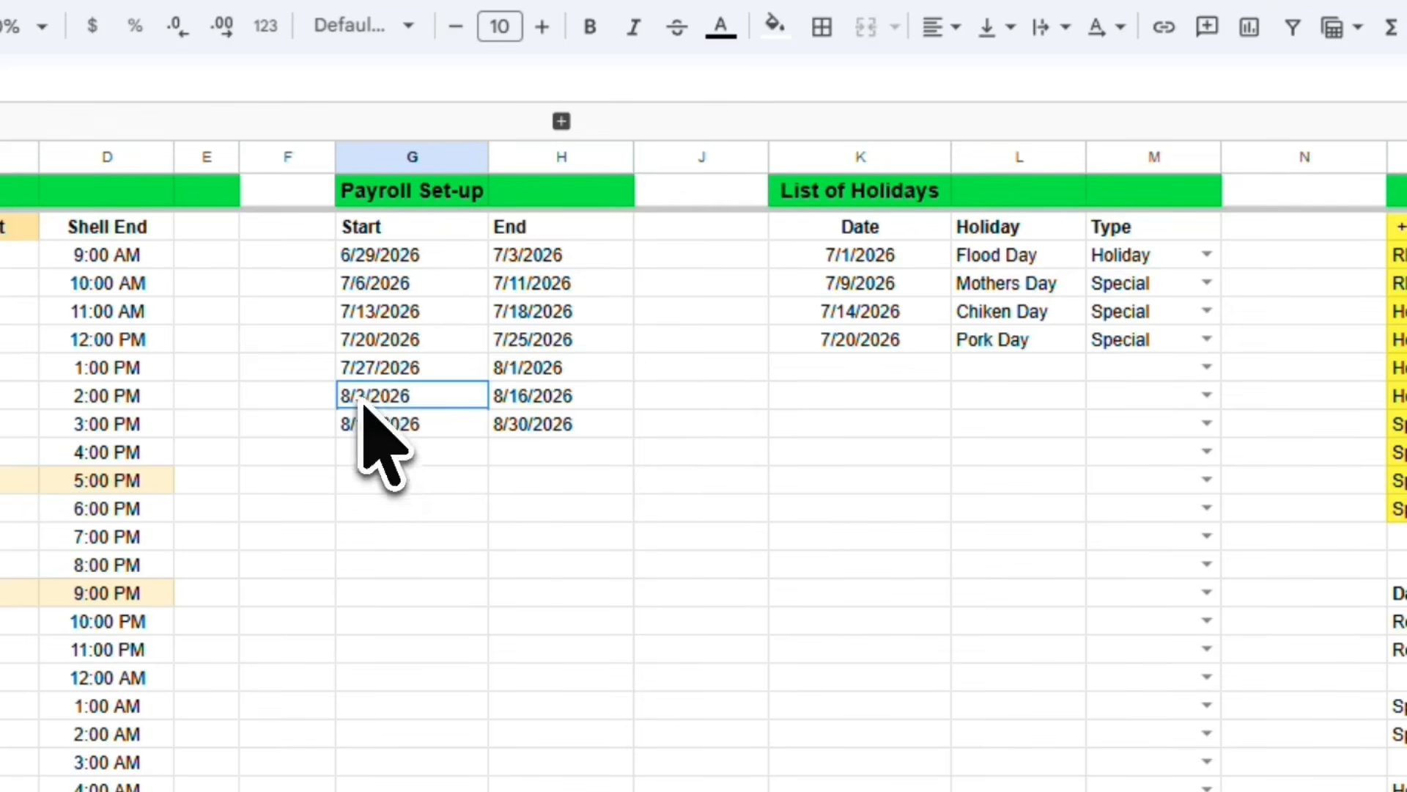
{"action": "left_click_drag", "start_coordinate": [396, 257], "coordinate": [564, 378]}
{"action": "left_click", "coordinate": [436, 478]}
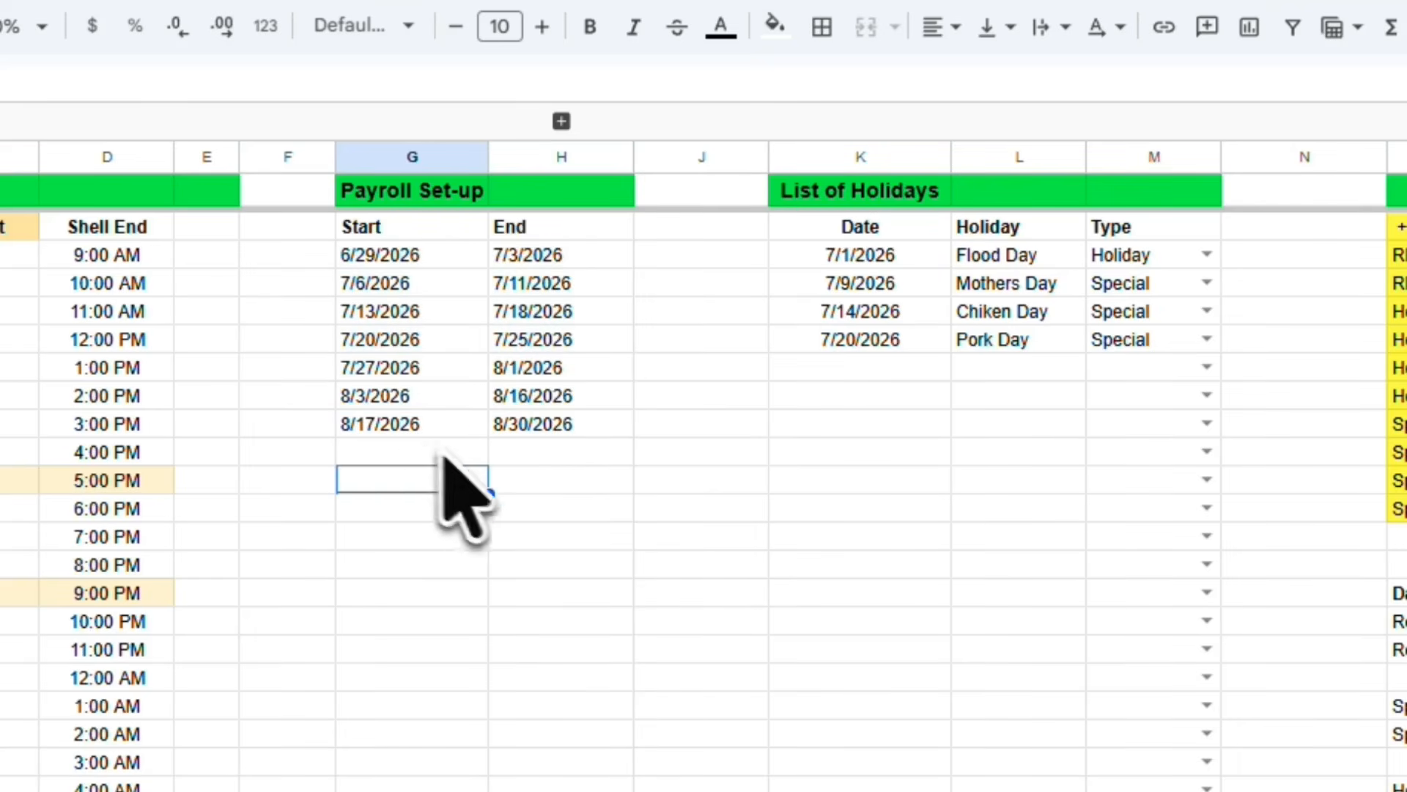
Step: Check the pay period starting 8/3/2026 in its calendar and review the last two pay periods of Payroll Set-up
{"action": "left_click", "coordinate": [380, 400]}
{"action": "double_click", "coordinate": [396, 396]}
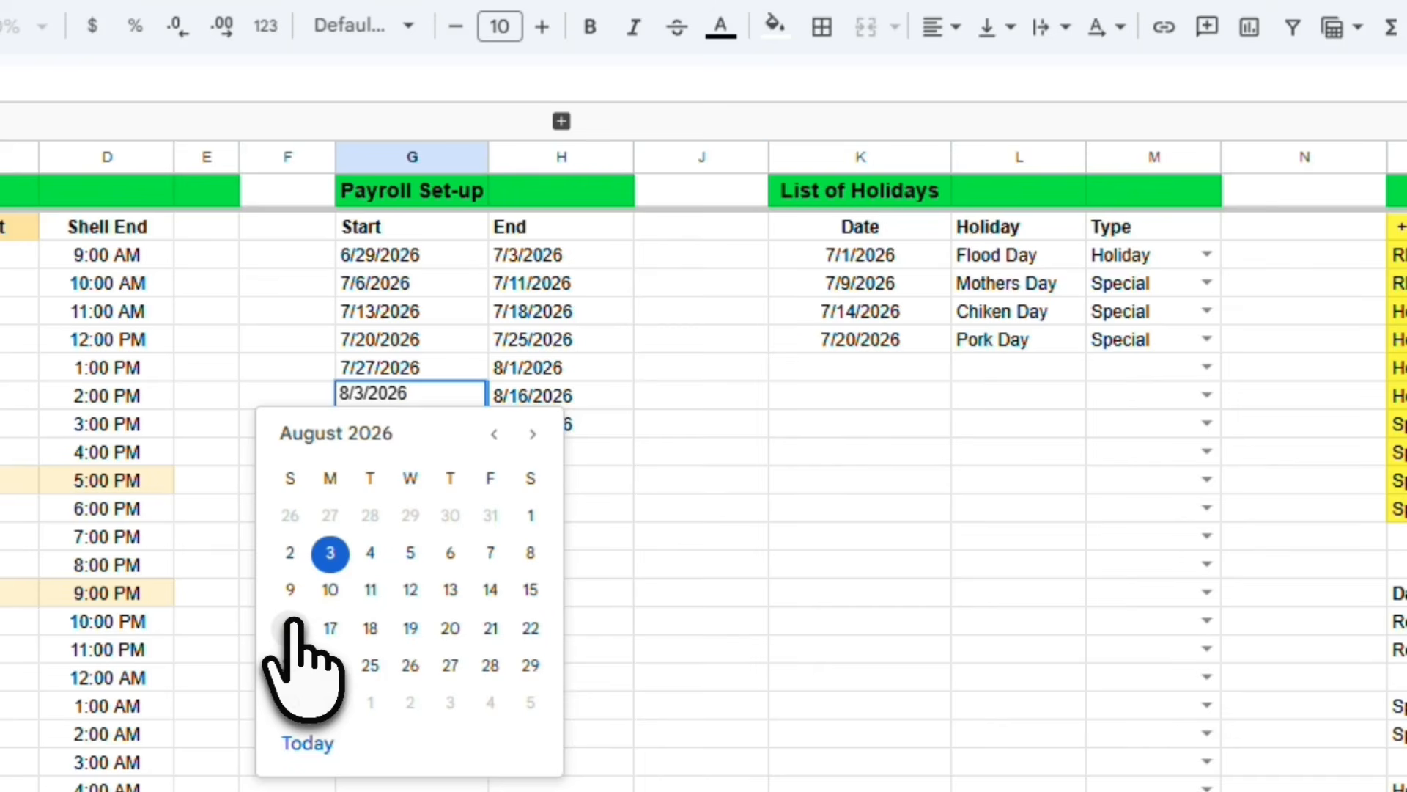
{"action": "left_click", "coordinate": [649, 514]}
{"action": "double_click", "coordinate": [371, 395]}
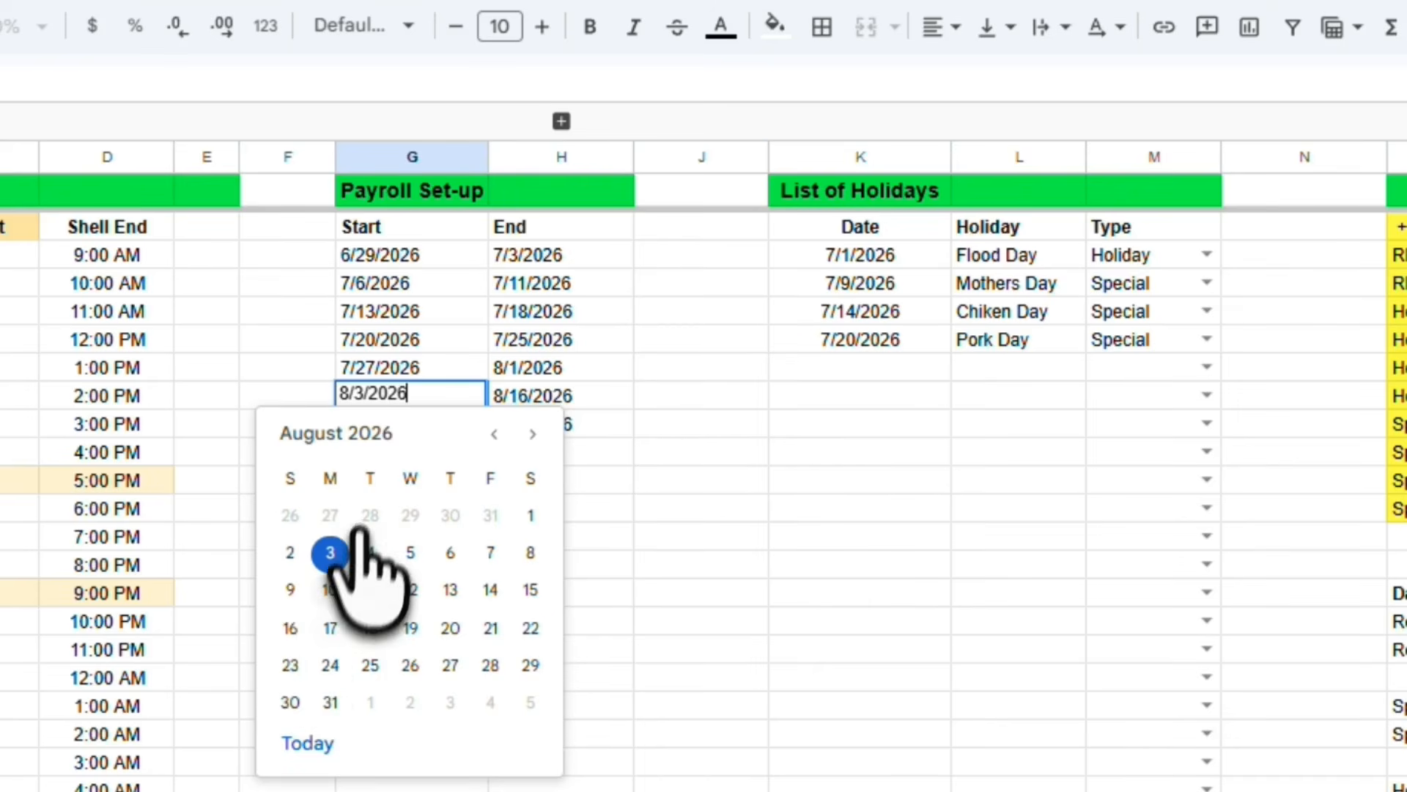
{"action": "left_click", "coordinate": [796, 480]}
{"action": "left_click", "coordinate": [541, 403]}
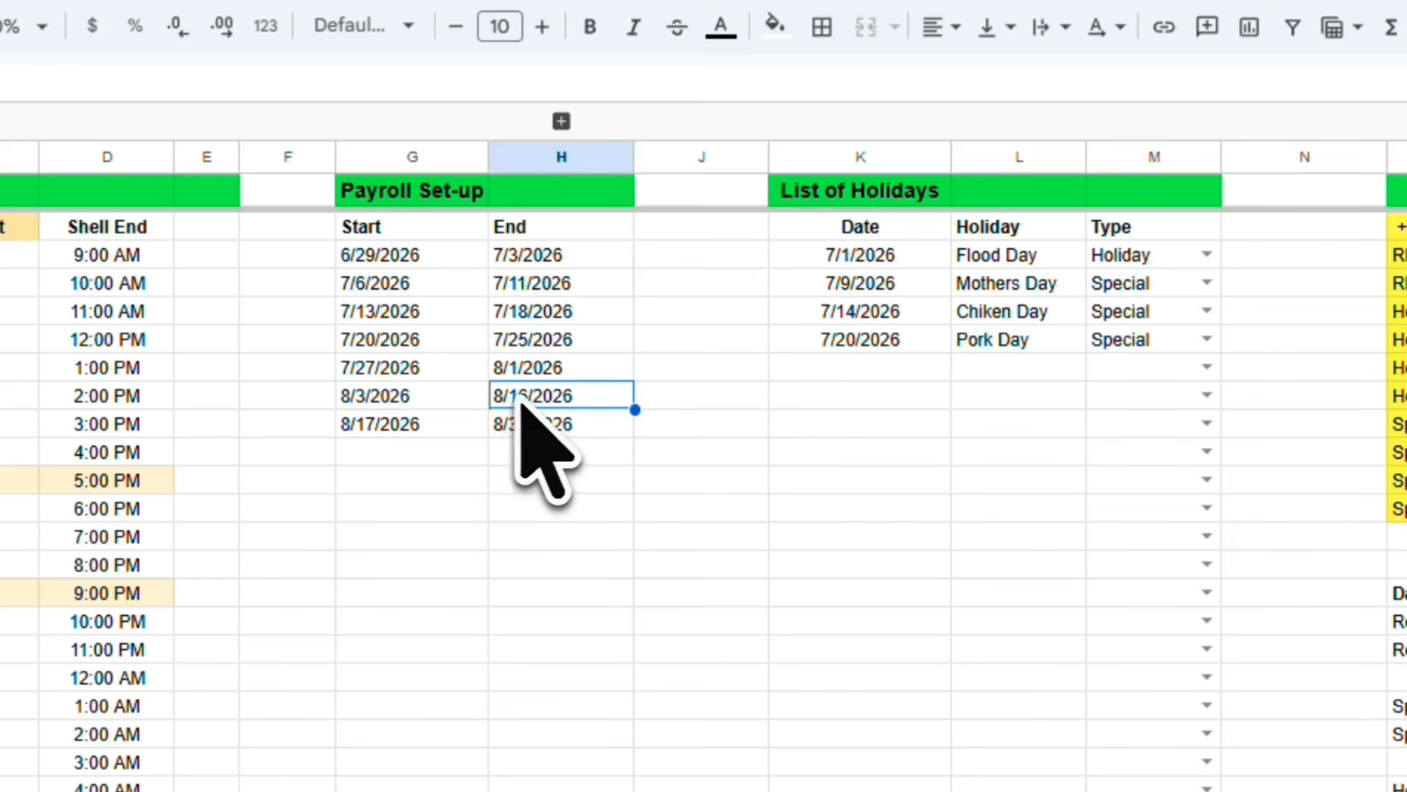
{"action": "left_click", "coordinate": [420, 429]}
{"action": "left_click_drag", "start_coordinate": [383, 425], "coordinate": [513, 431]}
{"action": "left_click", "coordinate": [480, 563]}
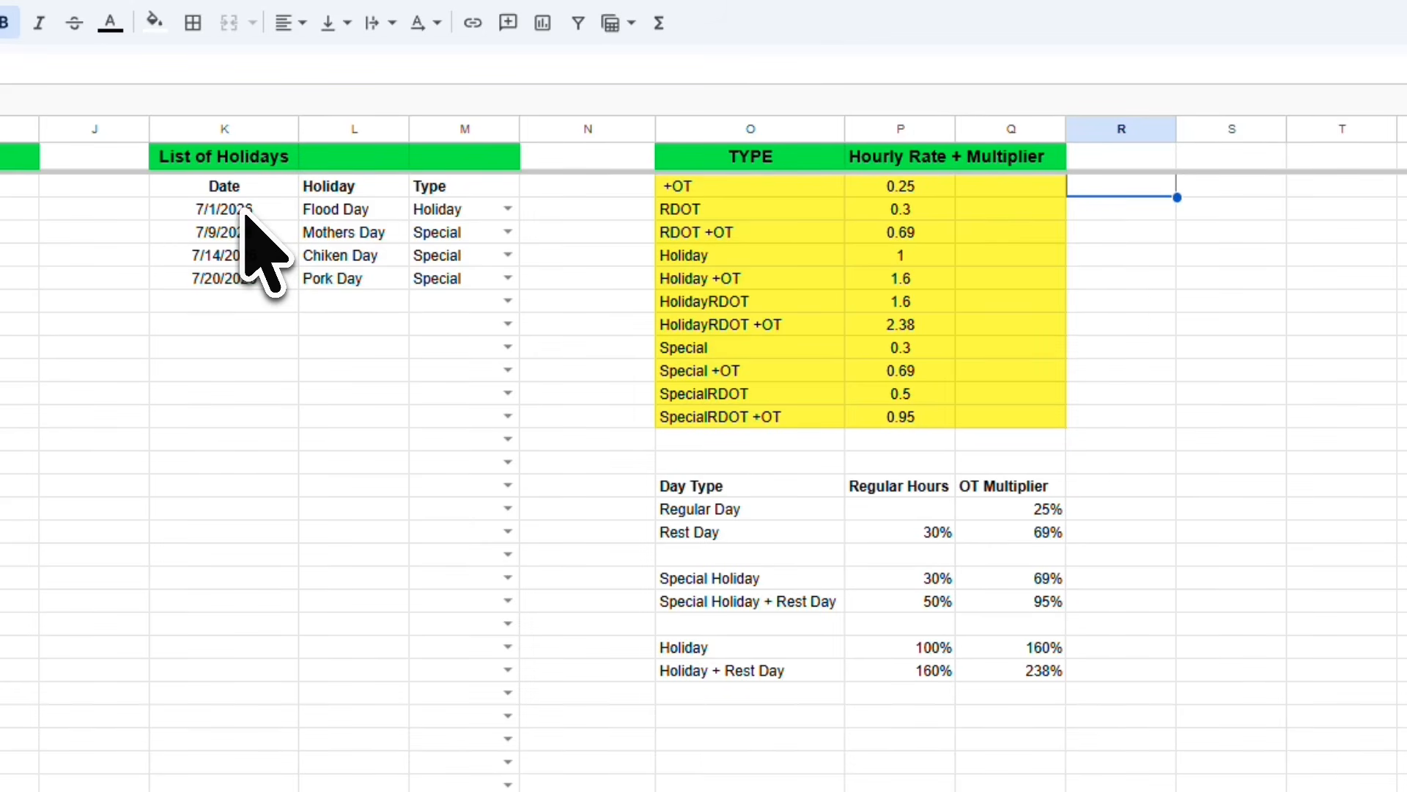
Step: Check the type options offered for the 7/1/2026 holiday and the type assigned to the 7/14/2026 holiday
{"action": "left_click", "coordinate": [509, 209]}
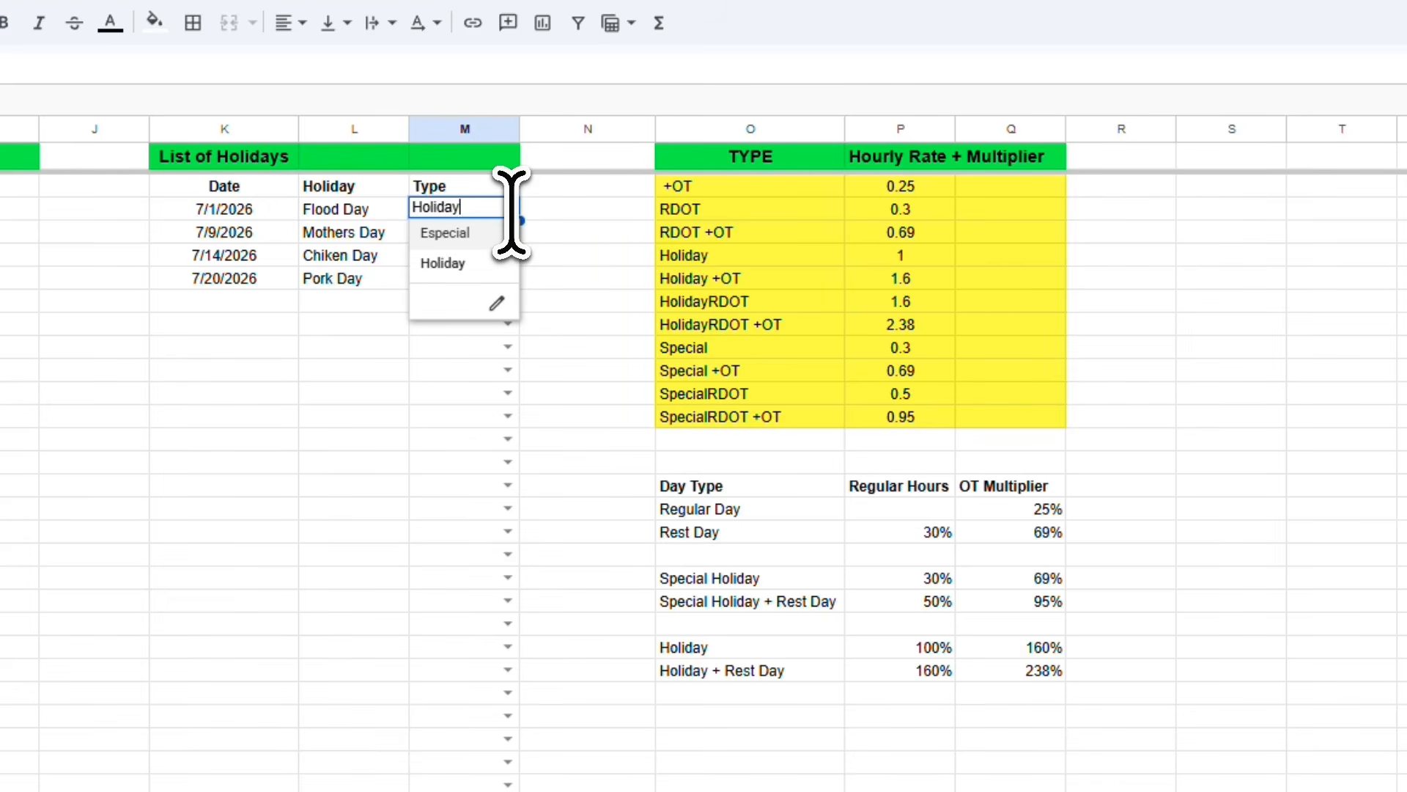
{"action": "left_click", "coordinate": [579, 213]}
{"action": "left_click", "coordinate": [457, 256]}
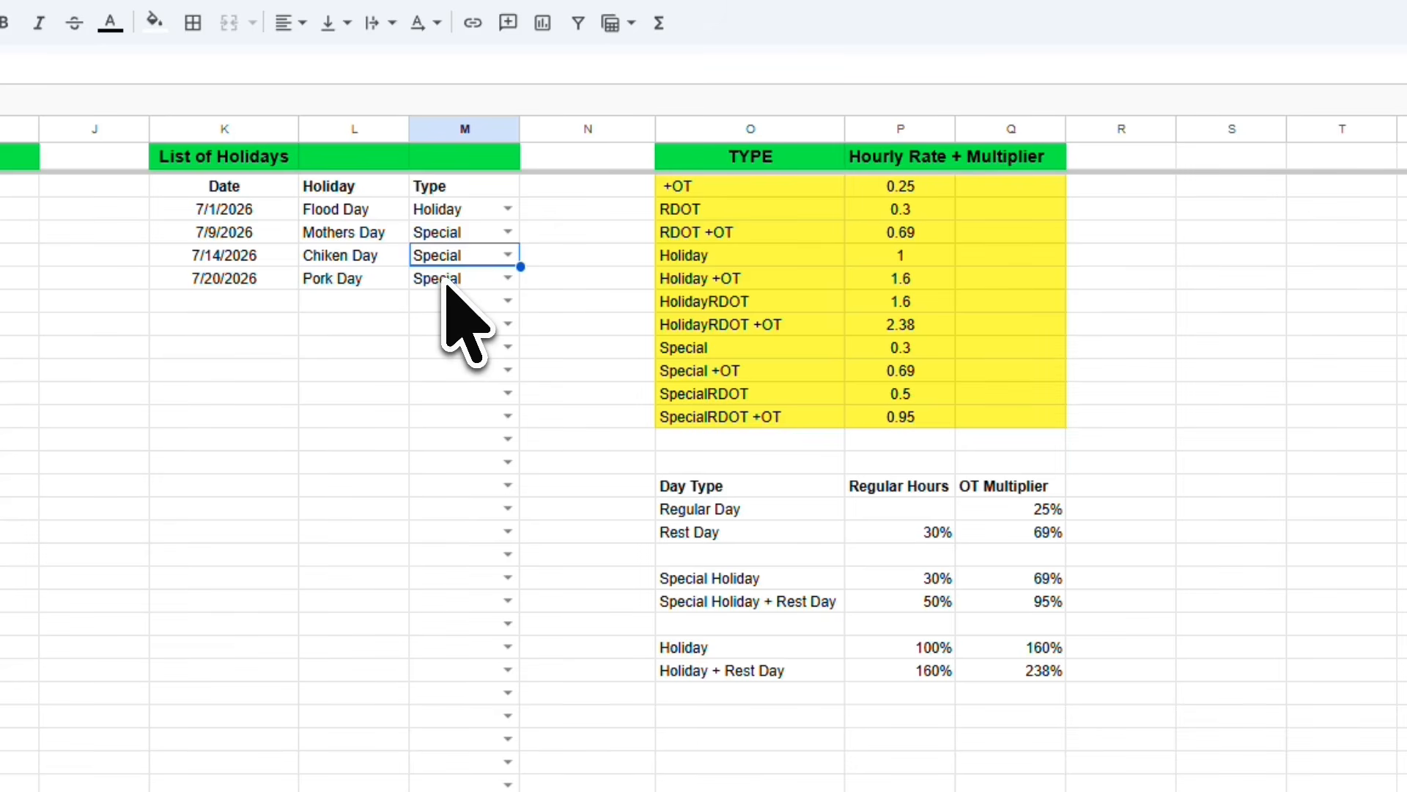
{"action": "left_click", "coordinate": [293, 345]}
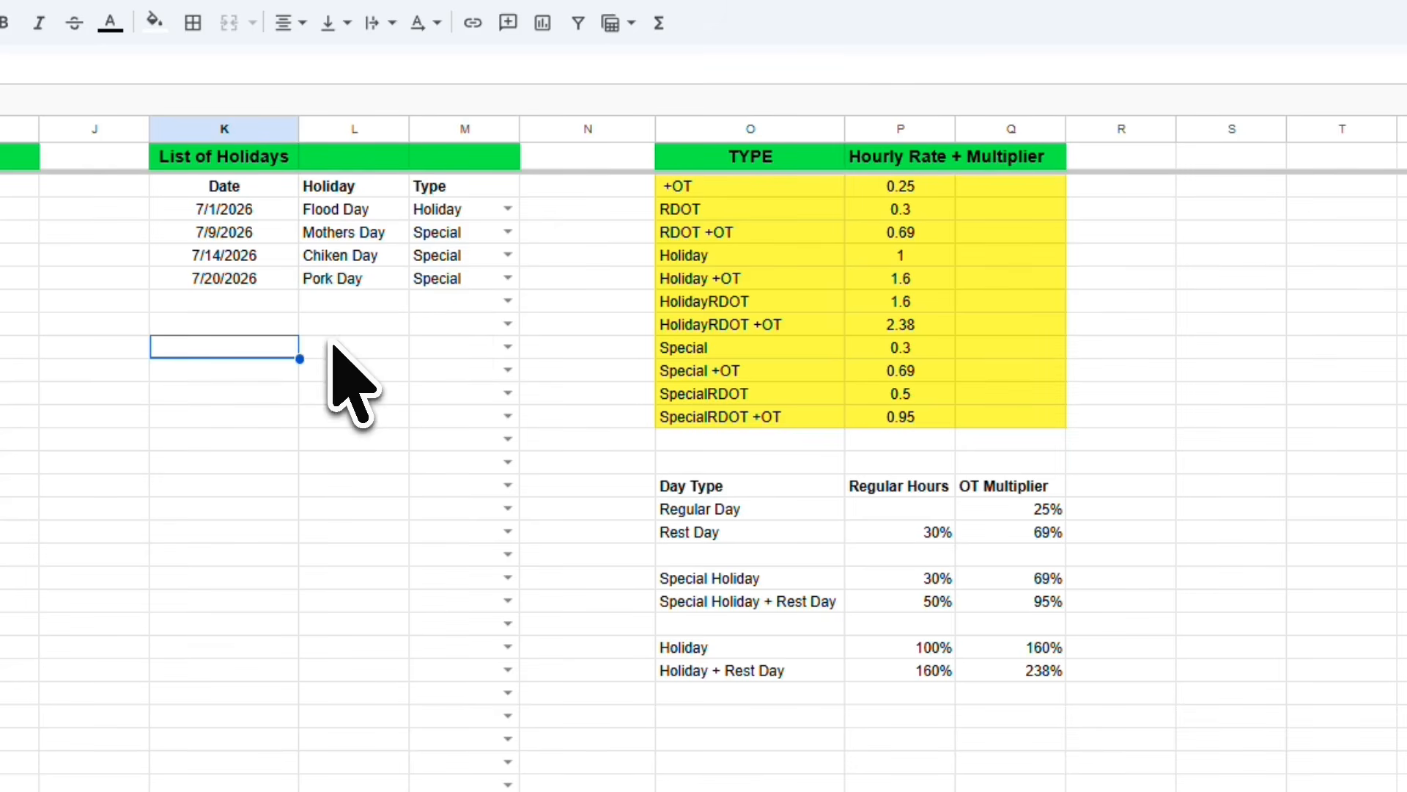
Step: Examine the first empty row of the List of Holidays, covering its Date, Holiday and Type cells
{"action": "left_click", "coordinate": [222, 286]}
{"action": "left_click", "coordinate": [222, 301]}
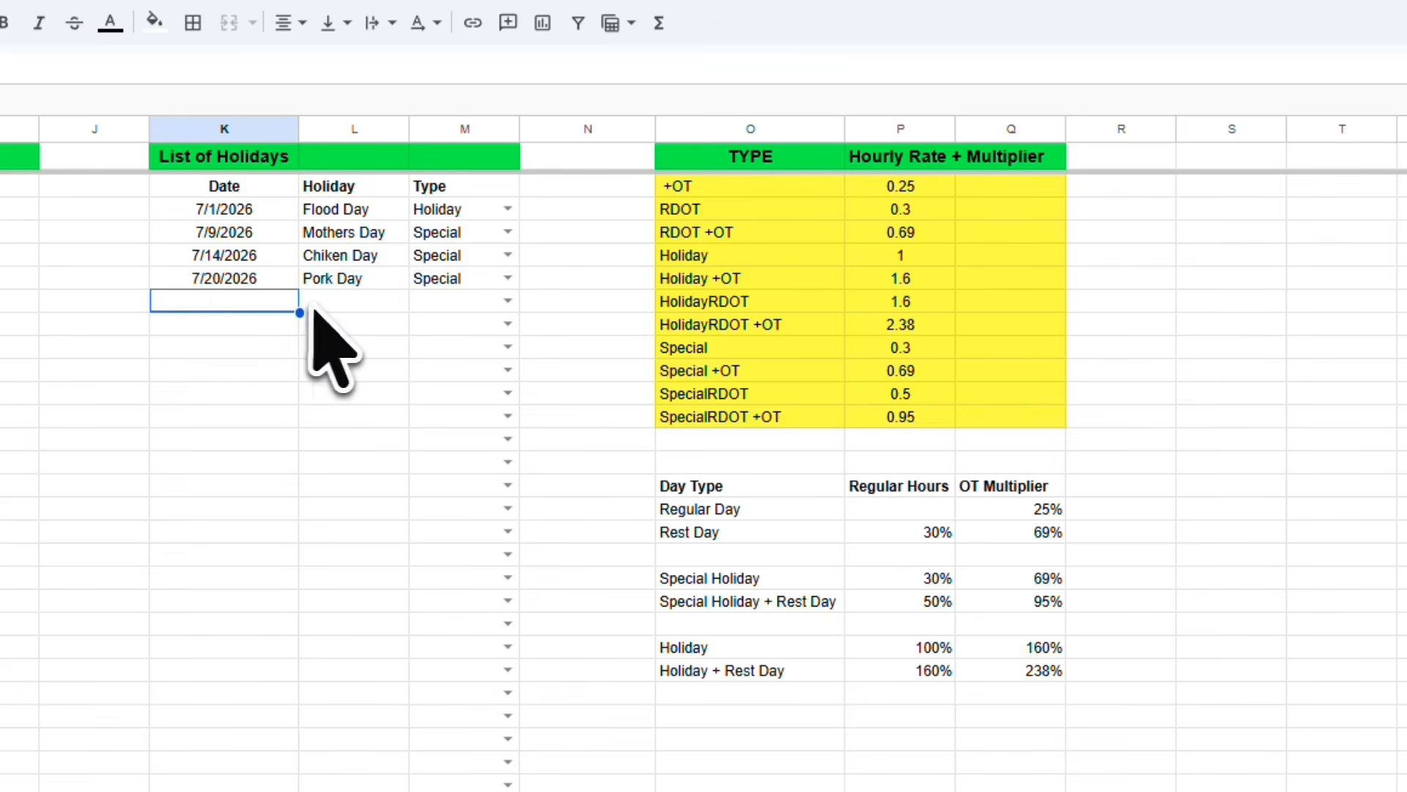
{"action": "left_click", "coordinate": [333, 302]}
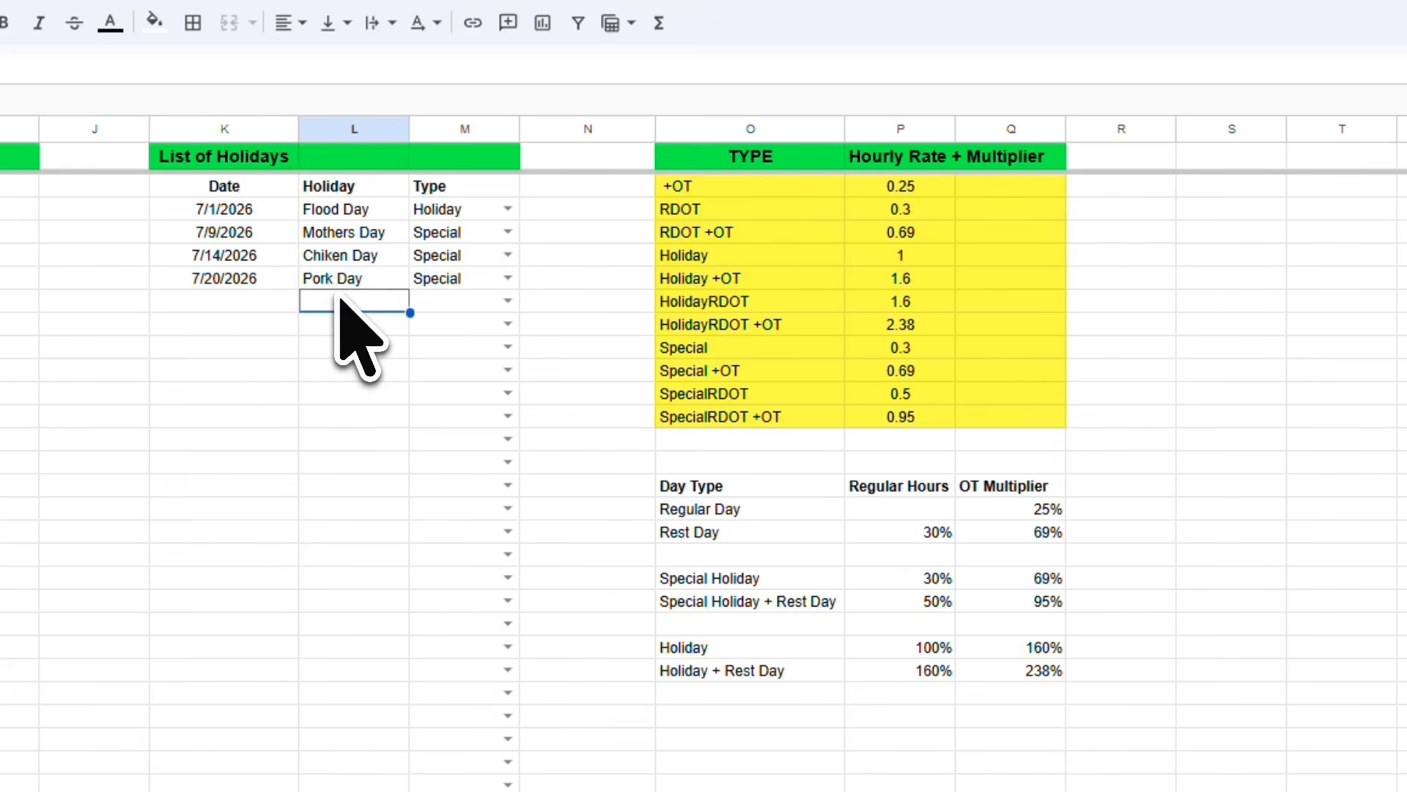
{"action": "left_click", "coordinate": [470, 300]}
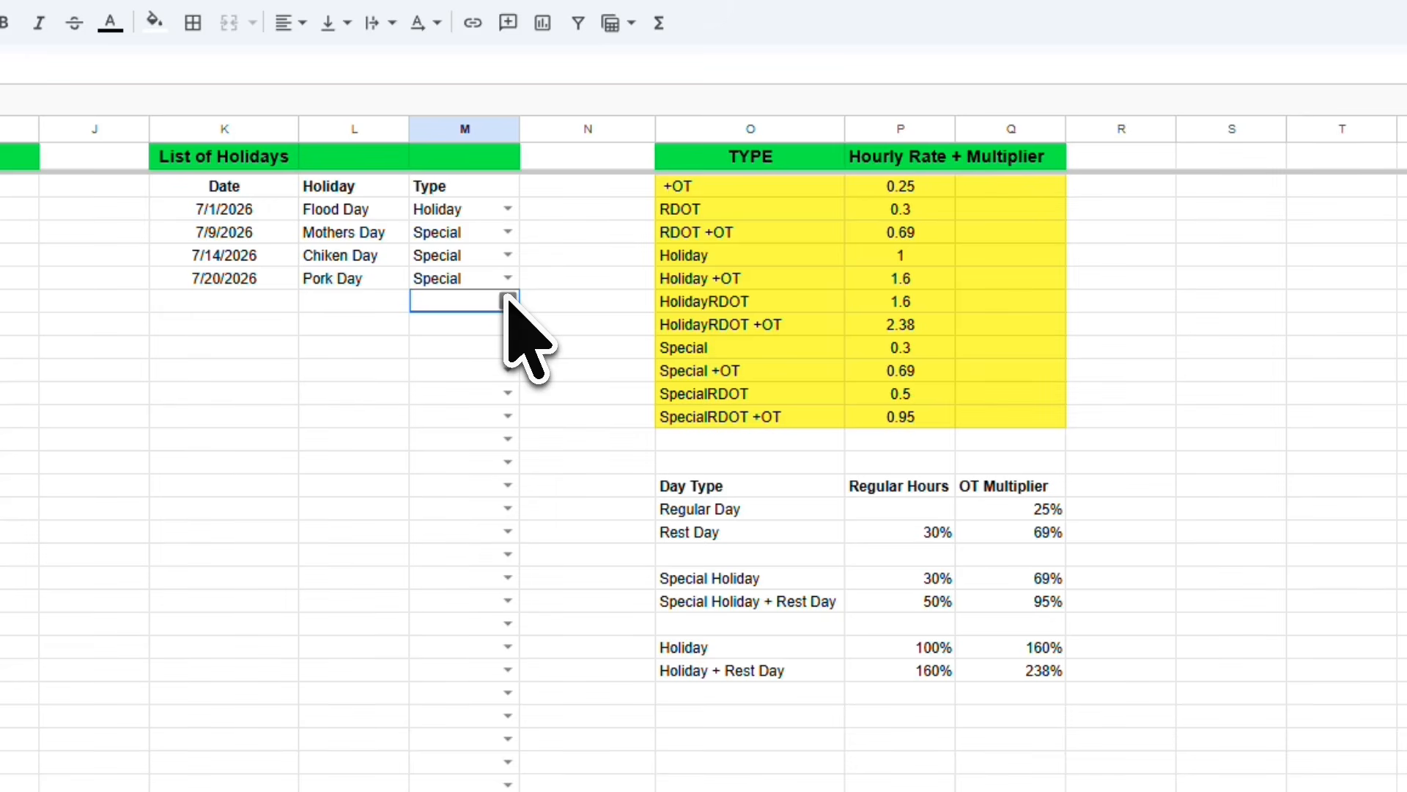
{"action": "left_click", "coordinate": [292, 302]}
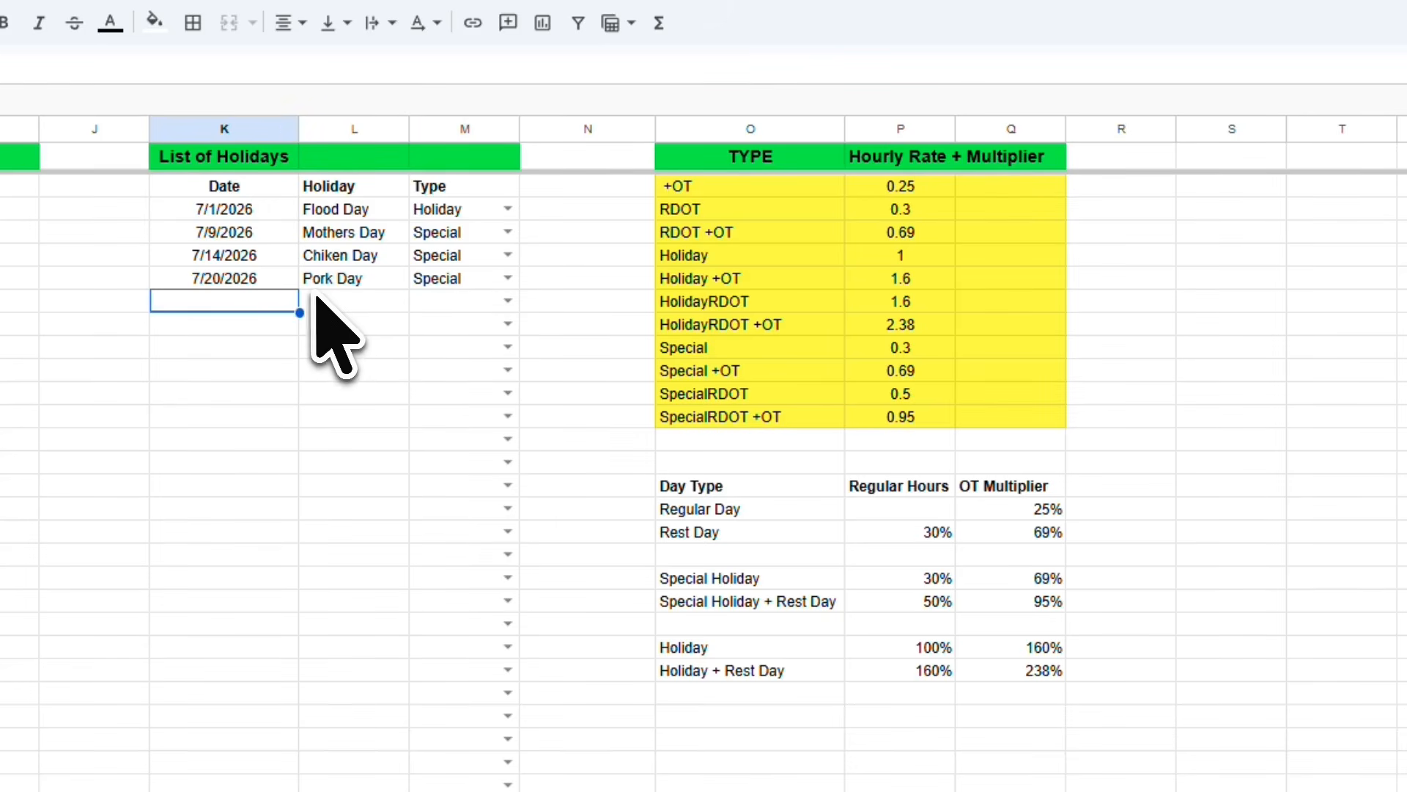
{"action": "left_click", "coordinate": [303, 327]}
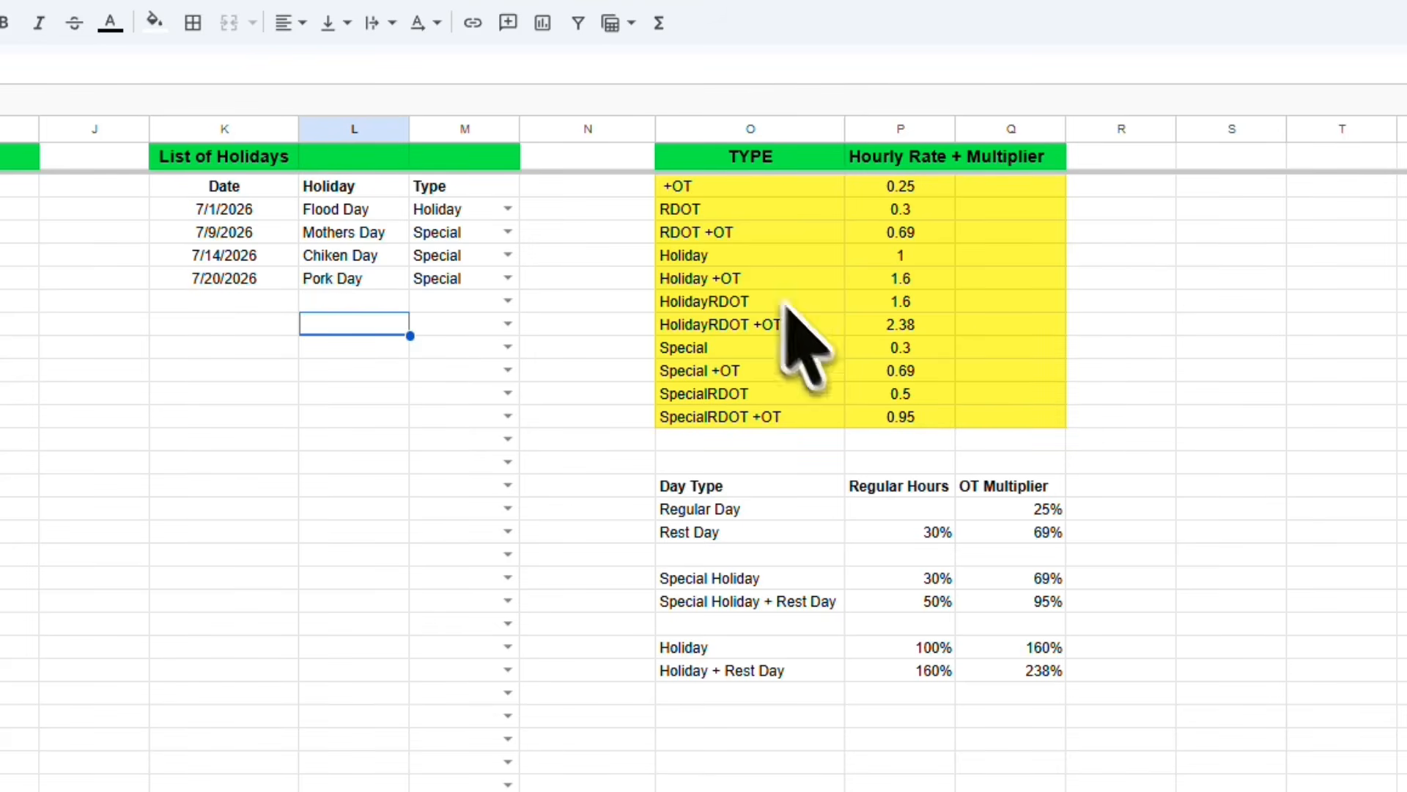
Step: Examine the RDOT +OT entry and its multiplier in the TYPE table
{"action": "left_click", "coordinate": [1100, 258]}
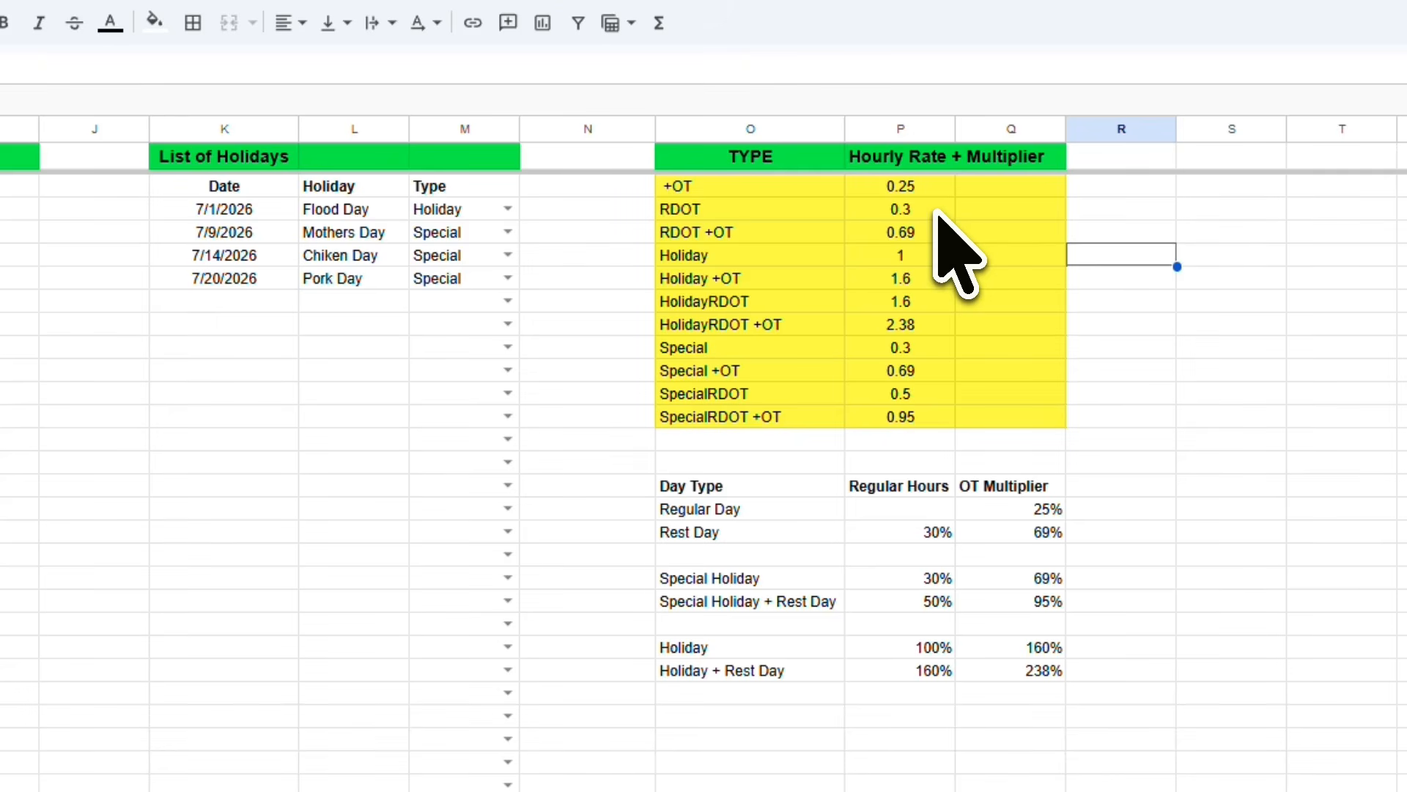
{"action": "left_click", "coordinate": [801, 234]}
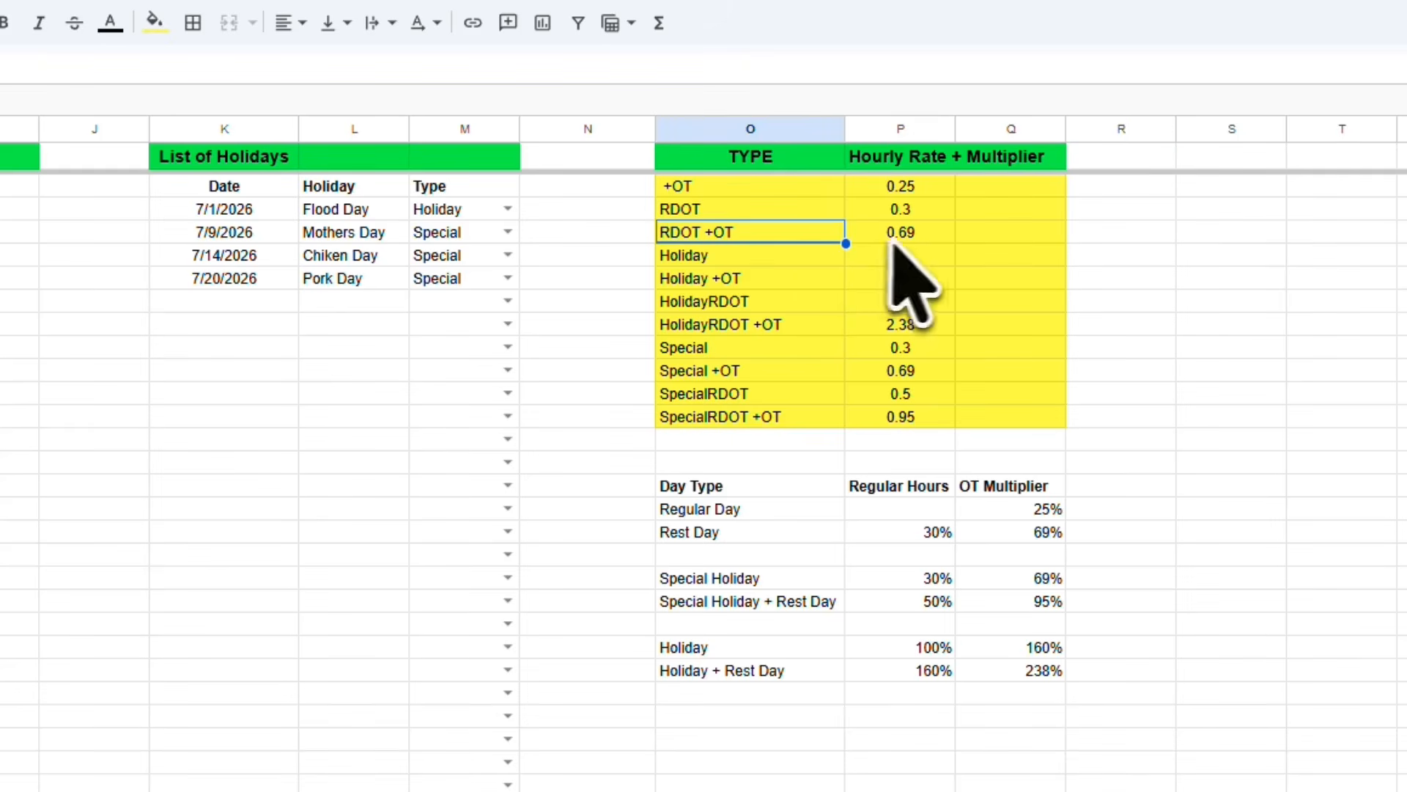
{"action": "left_click", "coordinate": [931, 233]}
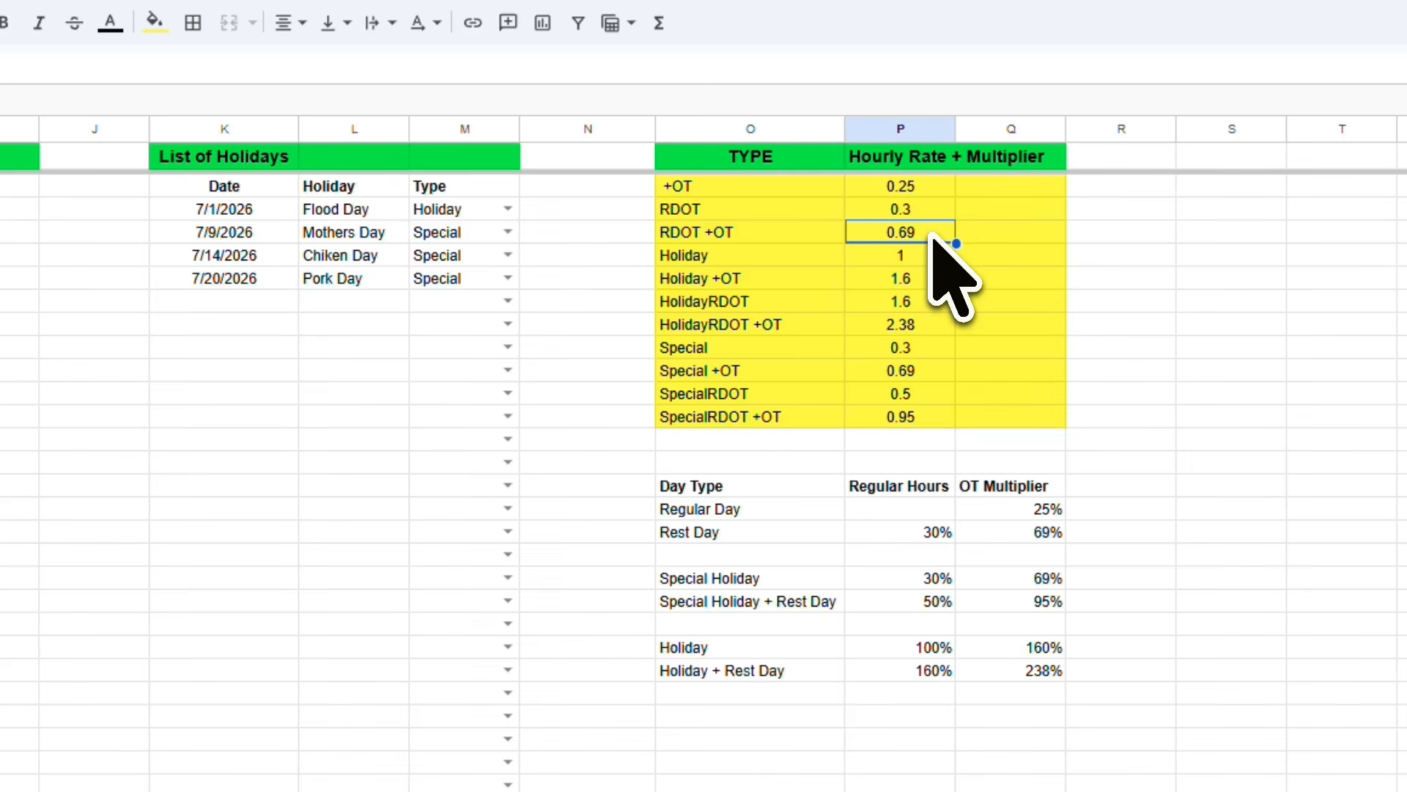
{"action": "left_click", "coordinate": [1008, 233]}
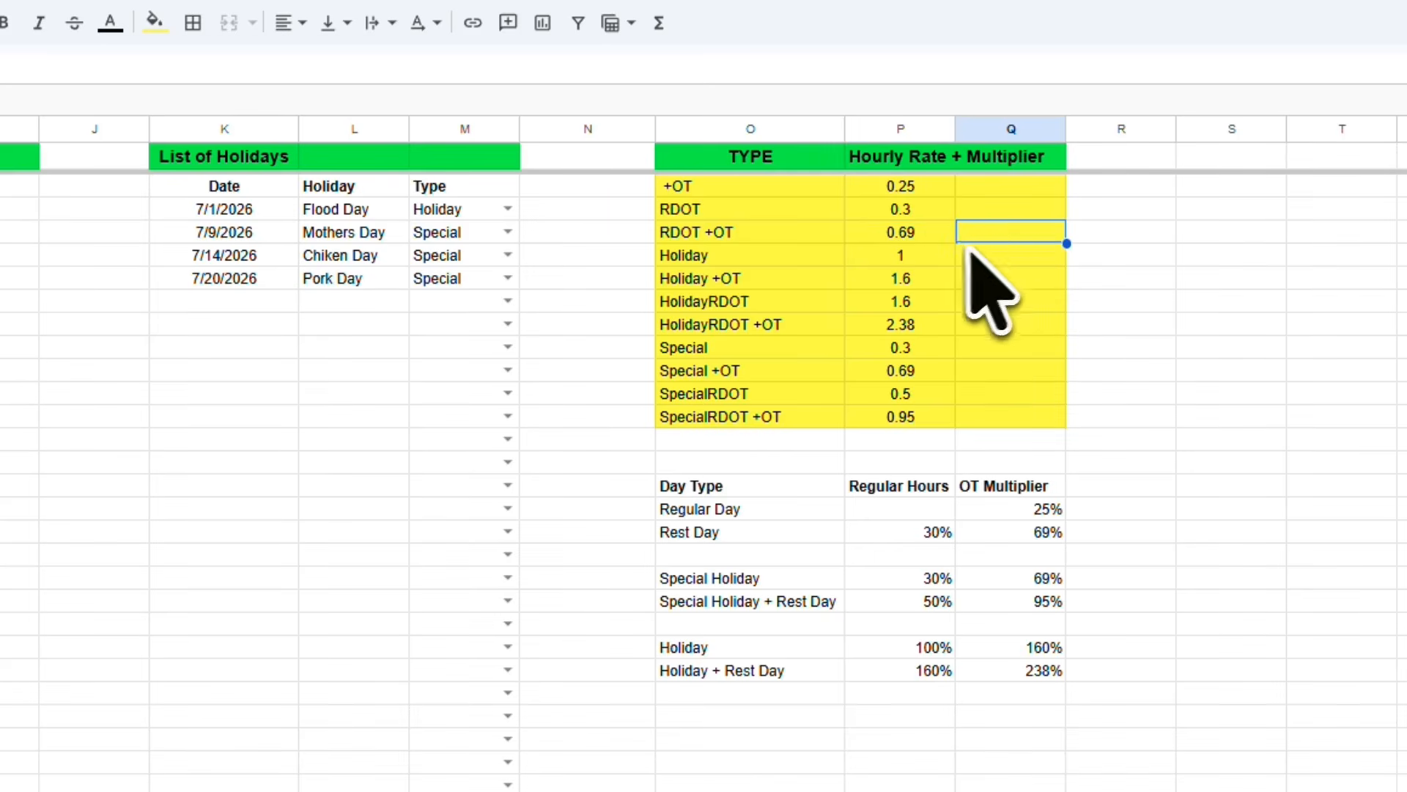
Step: Compare the Holiday and Holiday +OT entries and their multipliers in the TYPE table
{"action": "left_click", "coordinate": [735, 257]}
{"action": "left_click", "coordinate": [929, 256]}
{"action": "left_click", "coordinate": [1008, 257]}
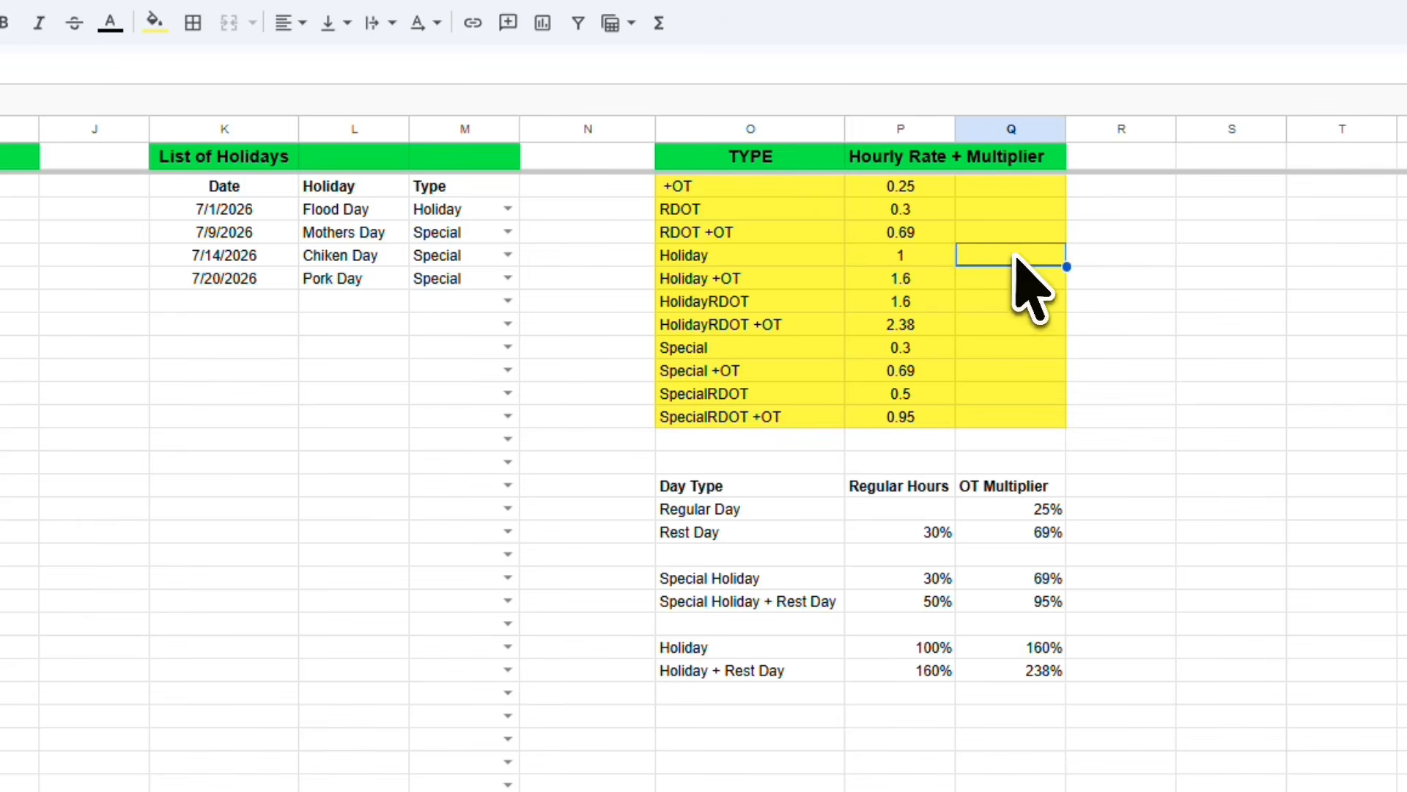
{"action": "left_click", "coordinate": [928, 277]}
{"action": "left_click", "coordinate": [925, 257]}
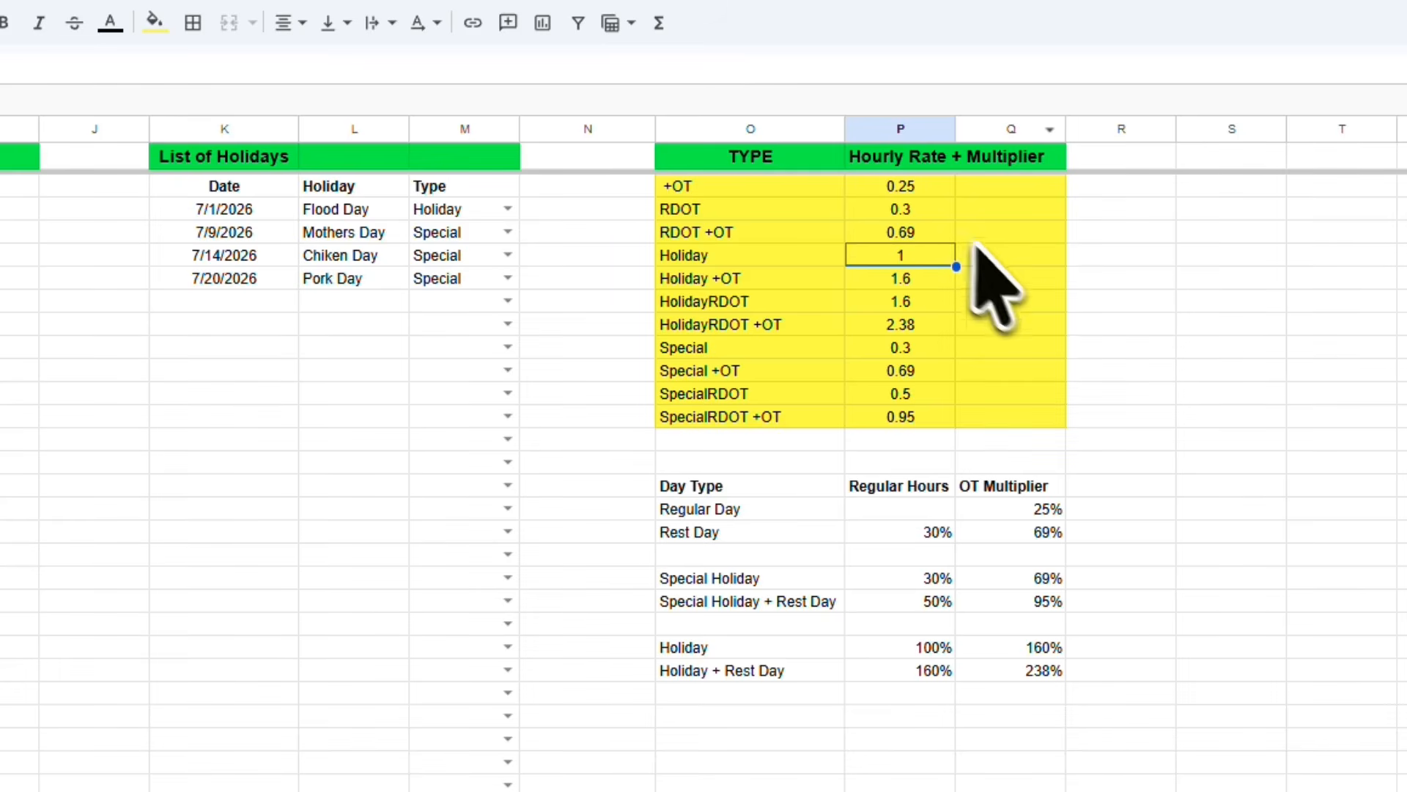
{"action": "left_click", "coordinate": [971, 277]}
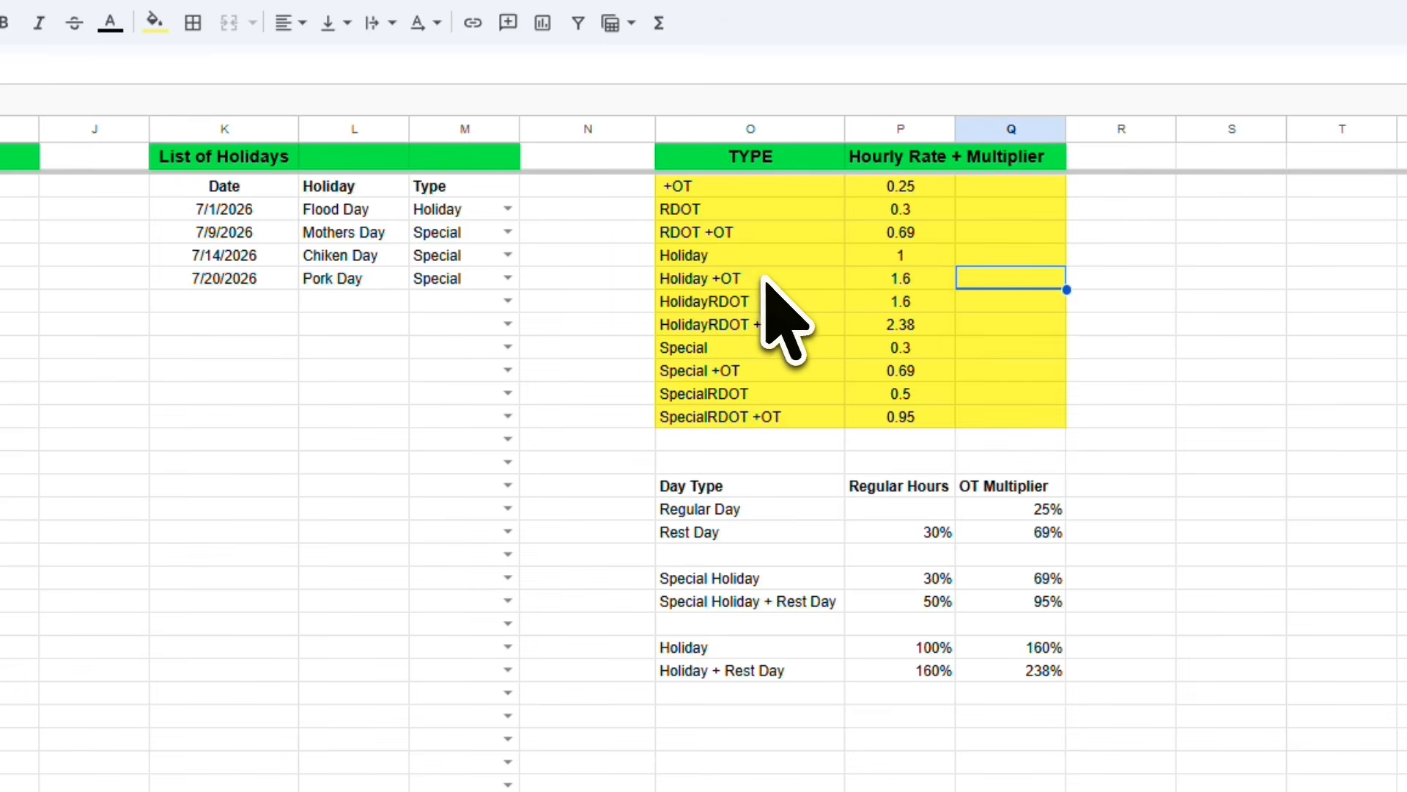
Step: Clear the Holiday +OT multiplier and undo the deletion
{"action": "left_click", "coordinate": [916, 283]}
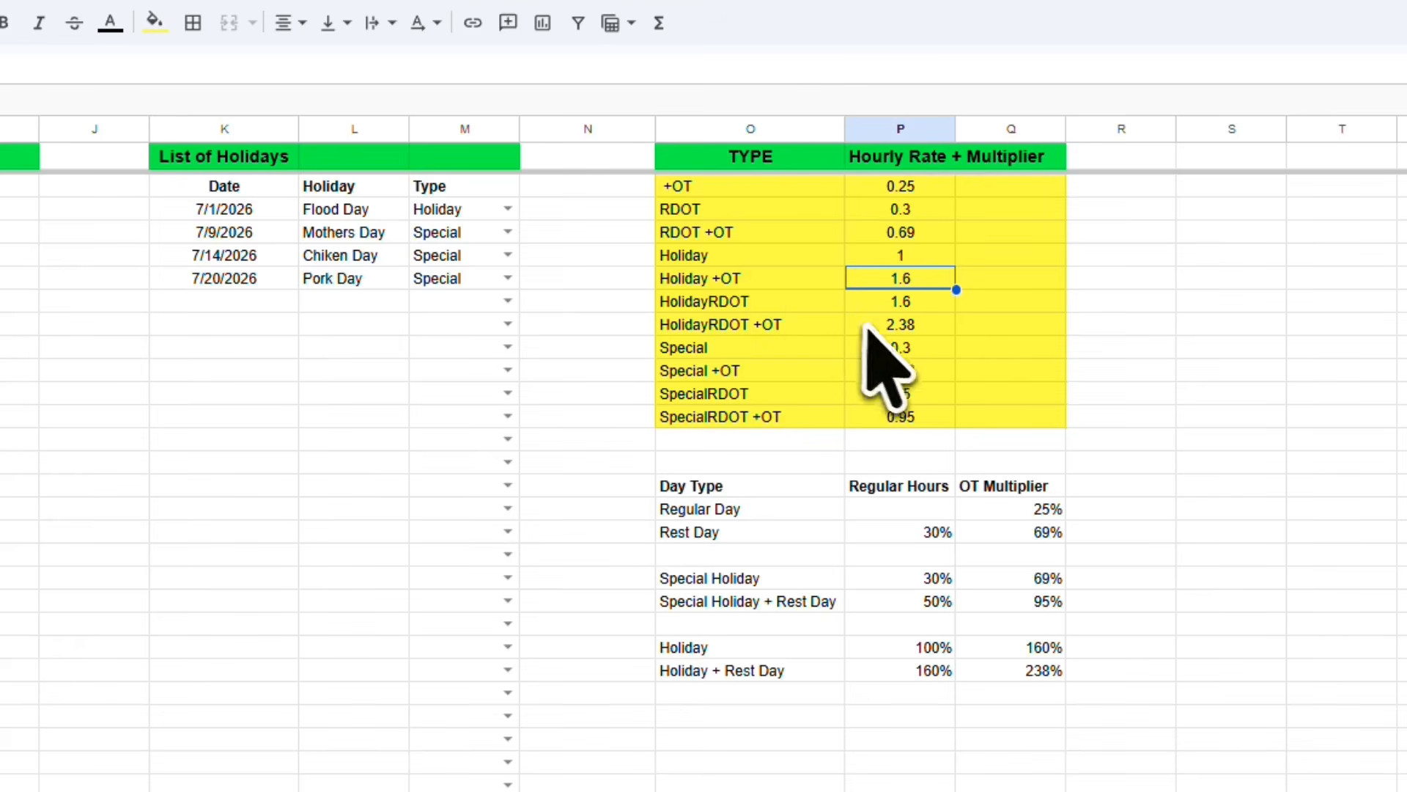
{"action": "key", "text": "Delete"}
{"action": "key", "text": "ctrl+z"}
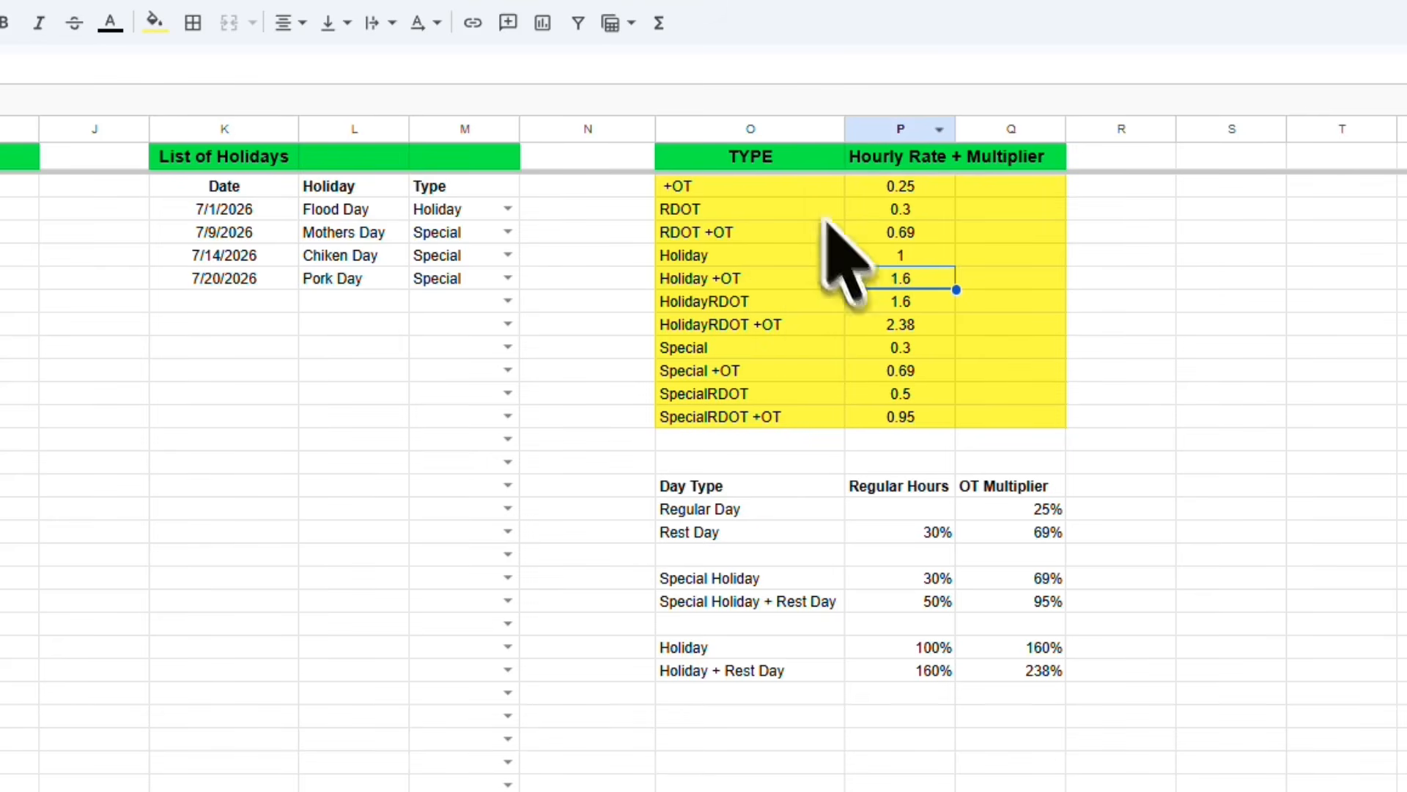
{"action": "left_click", "coordinate": [1134, 289]}
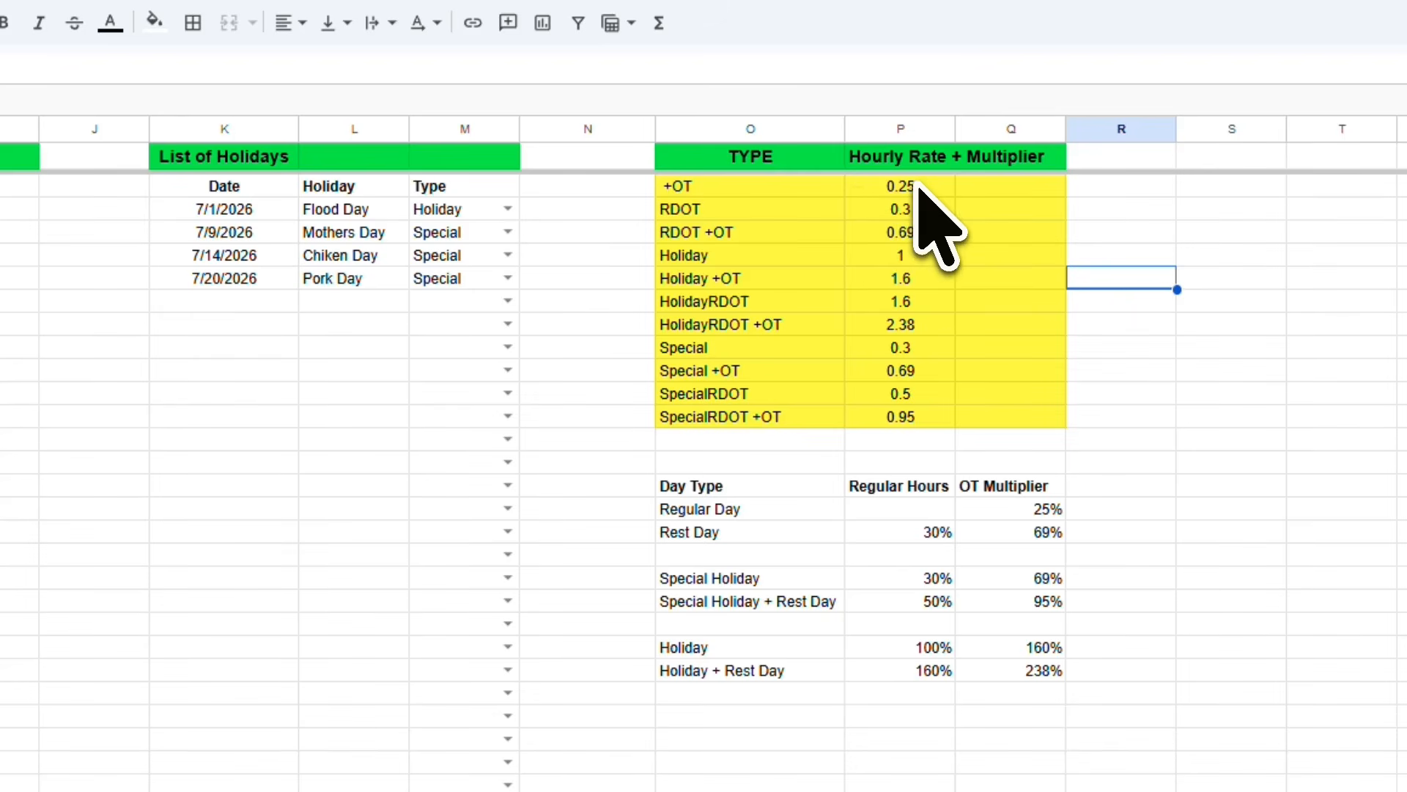
Step: Review the TYPE table's entries and multiplier column from +OT through SpecialRDOT +OT
{"action": "left_click", "coordinate": [1084, 394]}
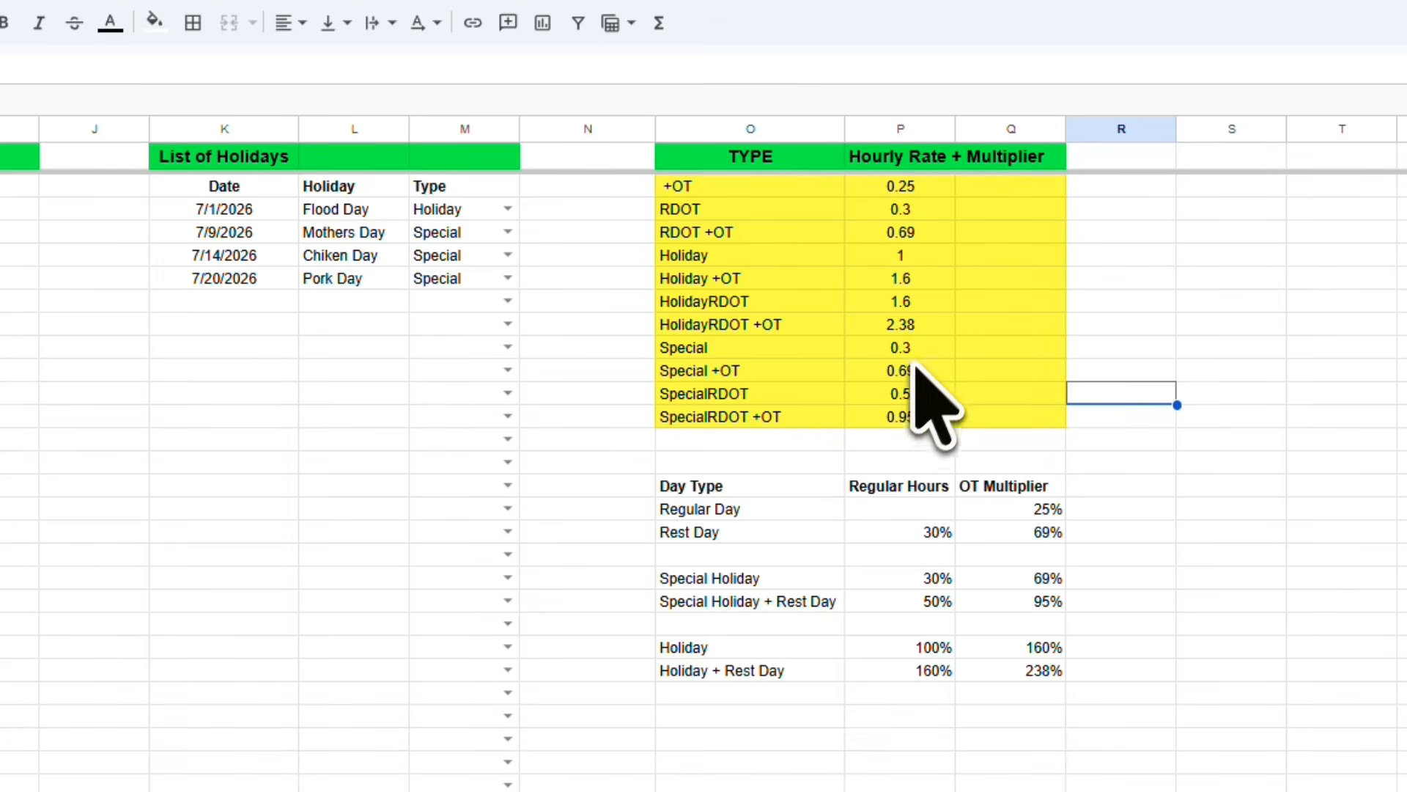
{"action": "left_click", "coordinate": [1095, 232]}
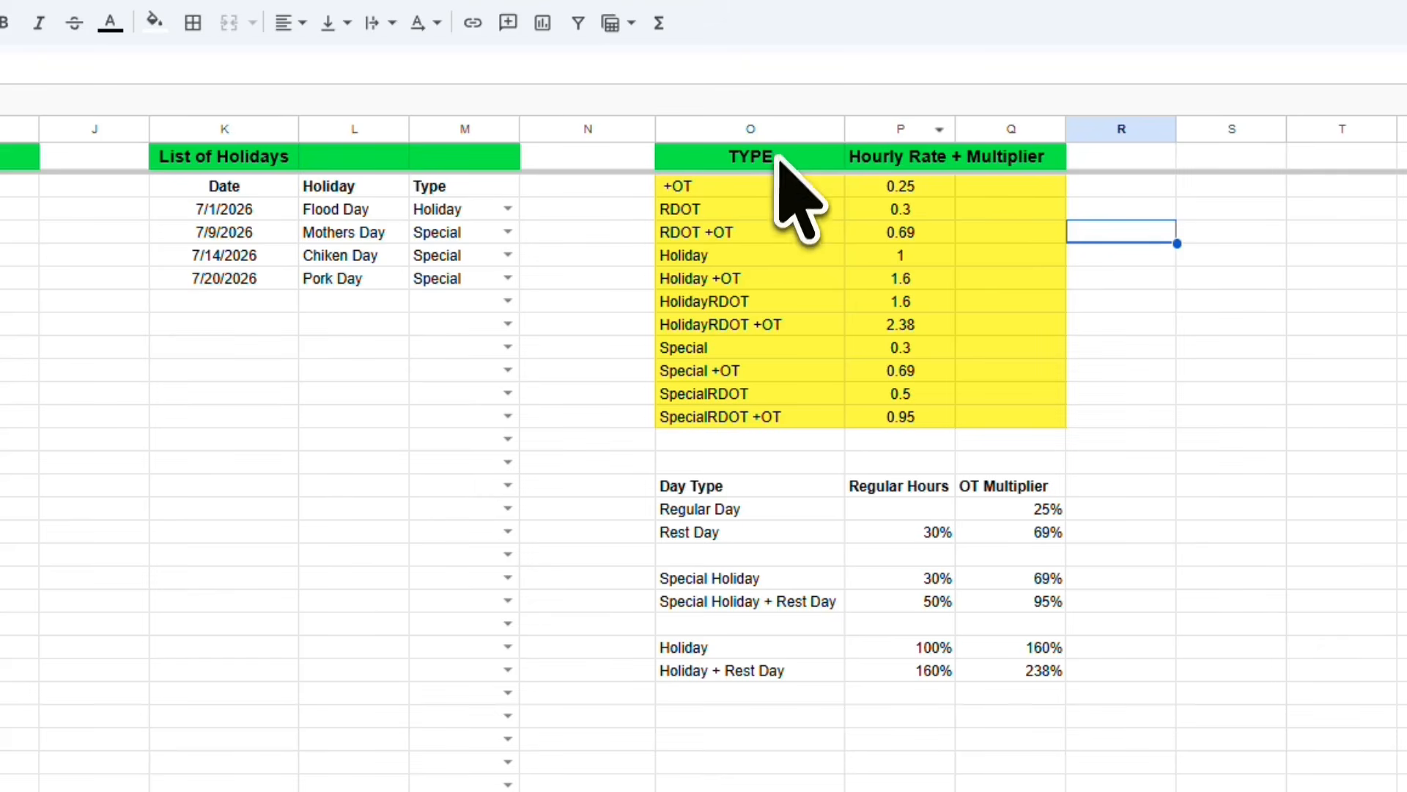
{"action": "left_click_drag", "start_coordinate": [759, 187], "coordinate": [893, 426]}
{"action": "left_click", "coordinate": [894, 258]}
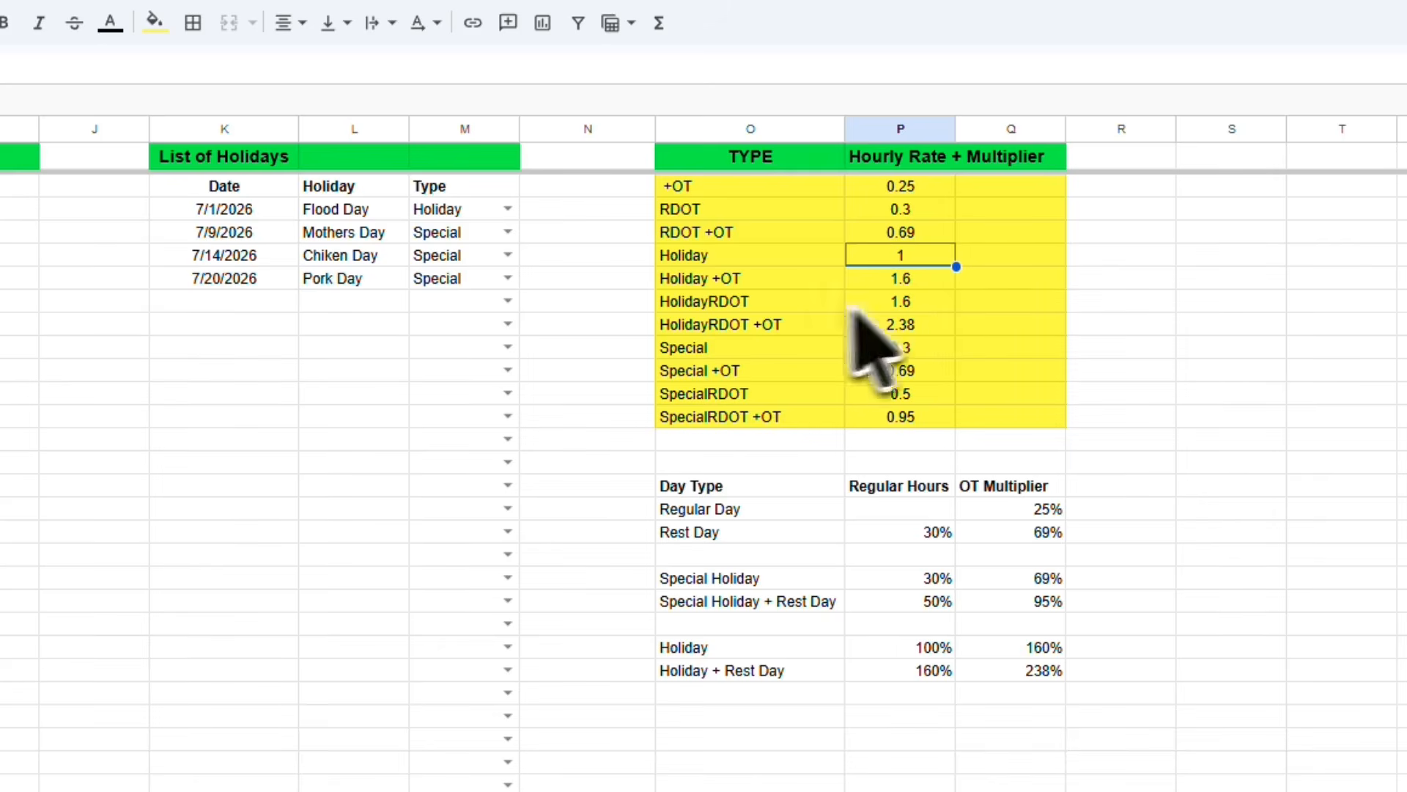
{"action": "left_click", "coordinate": [744, 324]}
{"action": "left_click", "coordinate": [960, 302]}
{"action": "left_click", "coordinate": [917, 190]}
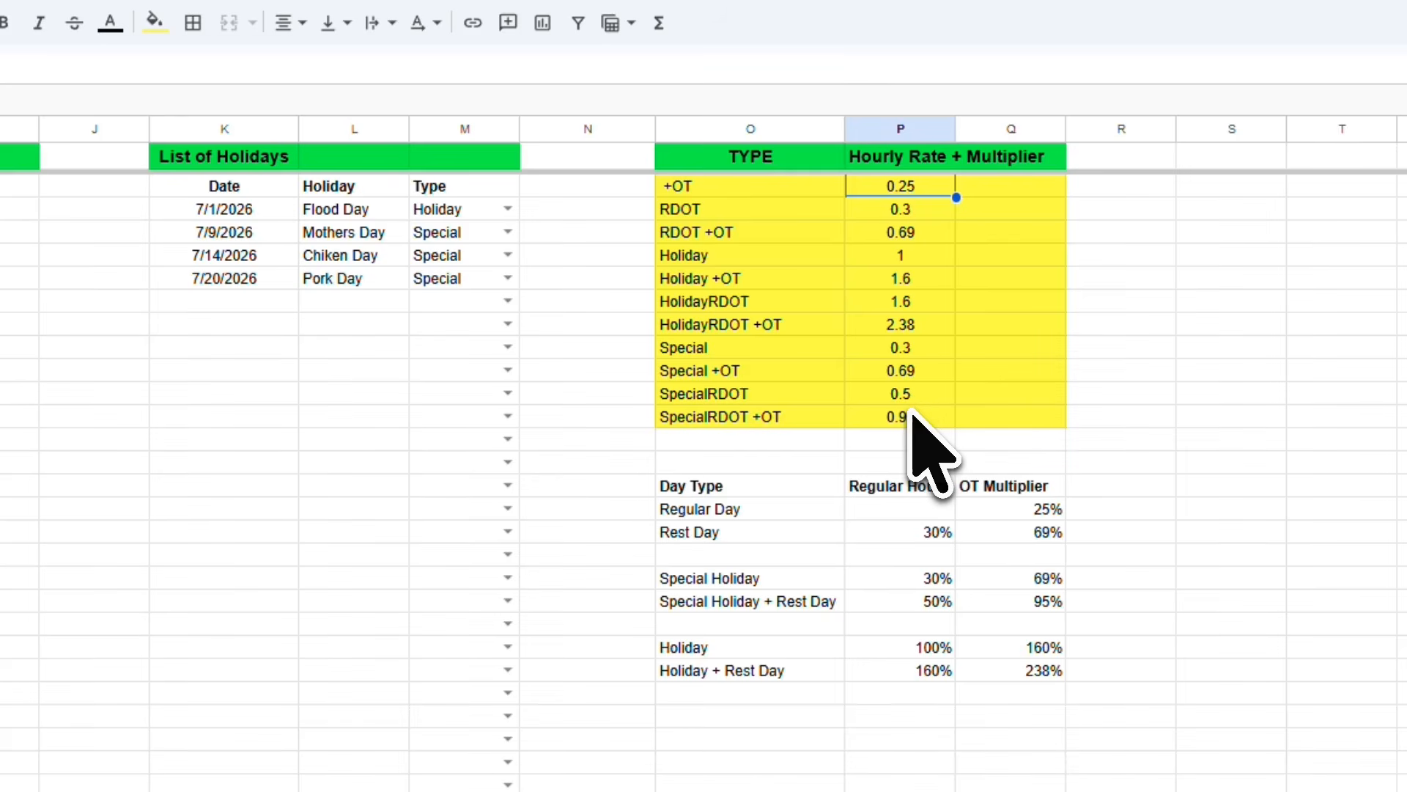
{"action": "left_click", "coordinate": [998, 283]}
{"action": "left_click_drag", "start_coordinate": [907, 188], "coordinate": [895, 418]}
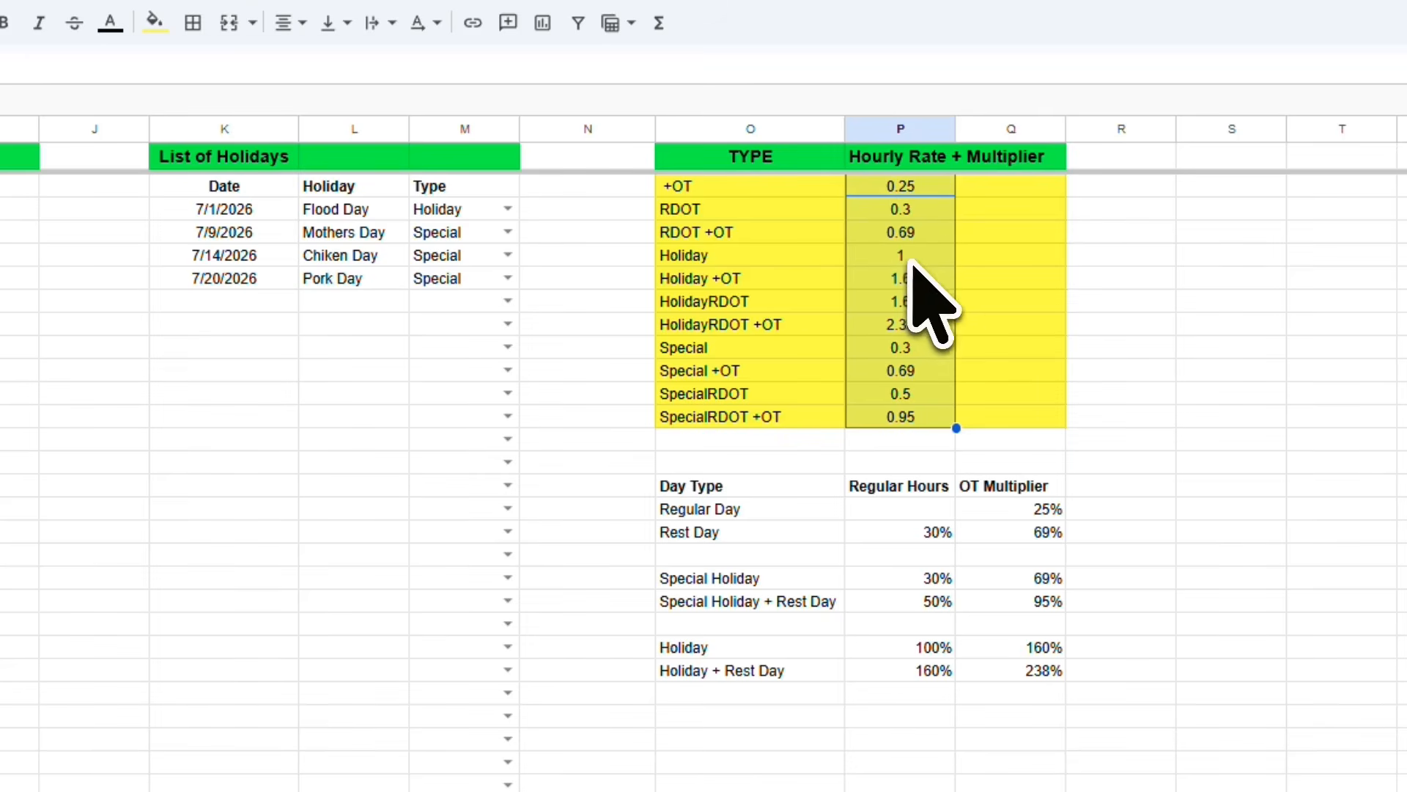
{"action": "left_click", "coordinate": [1076, 324]}
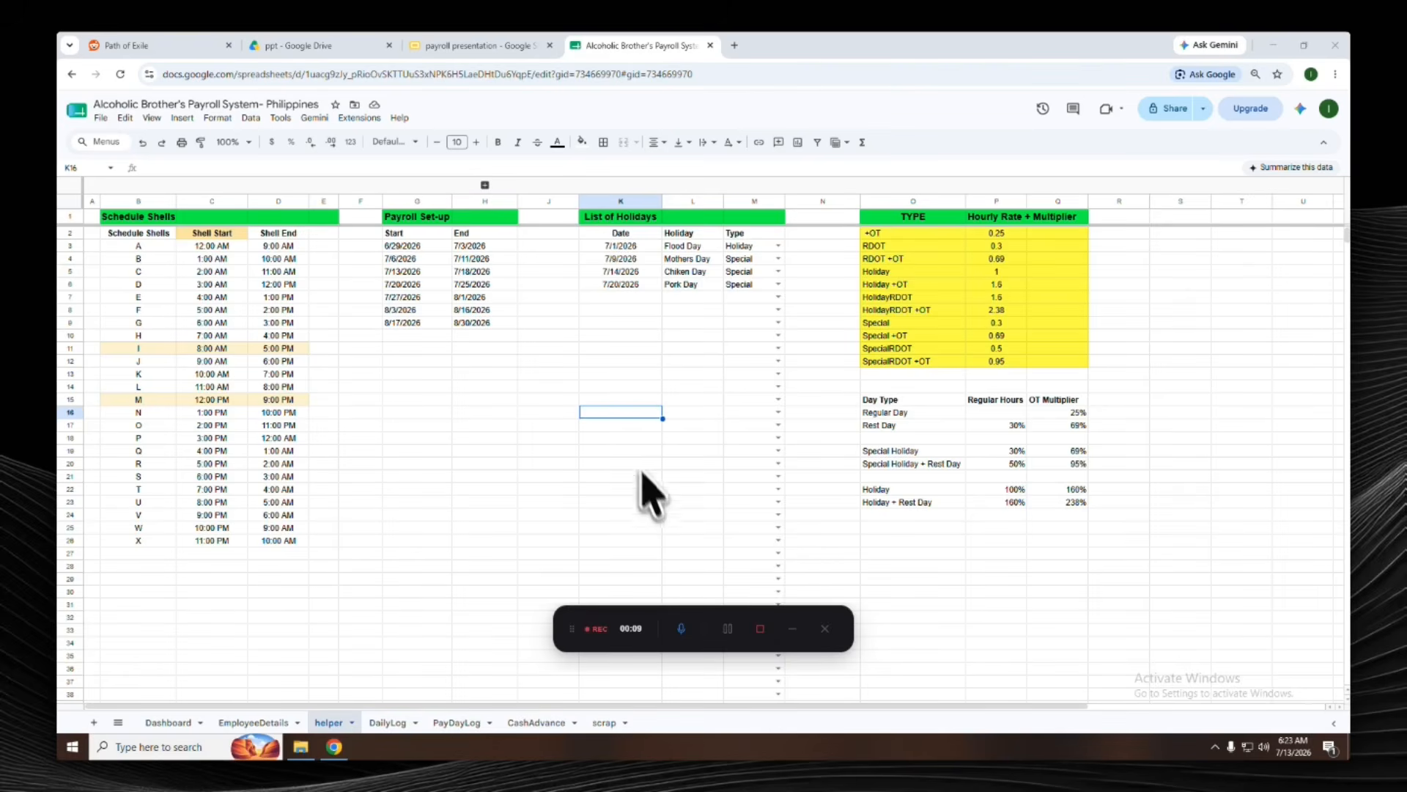
Step: Open the scrap sheet and examine the 24-hour equivalents of 1:00 PM and 8:00 PM
{"action": "left_click", "coordinate": [605, 723]}
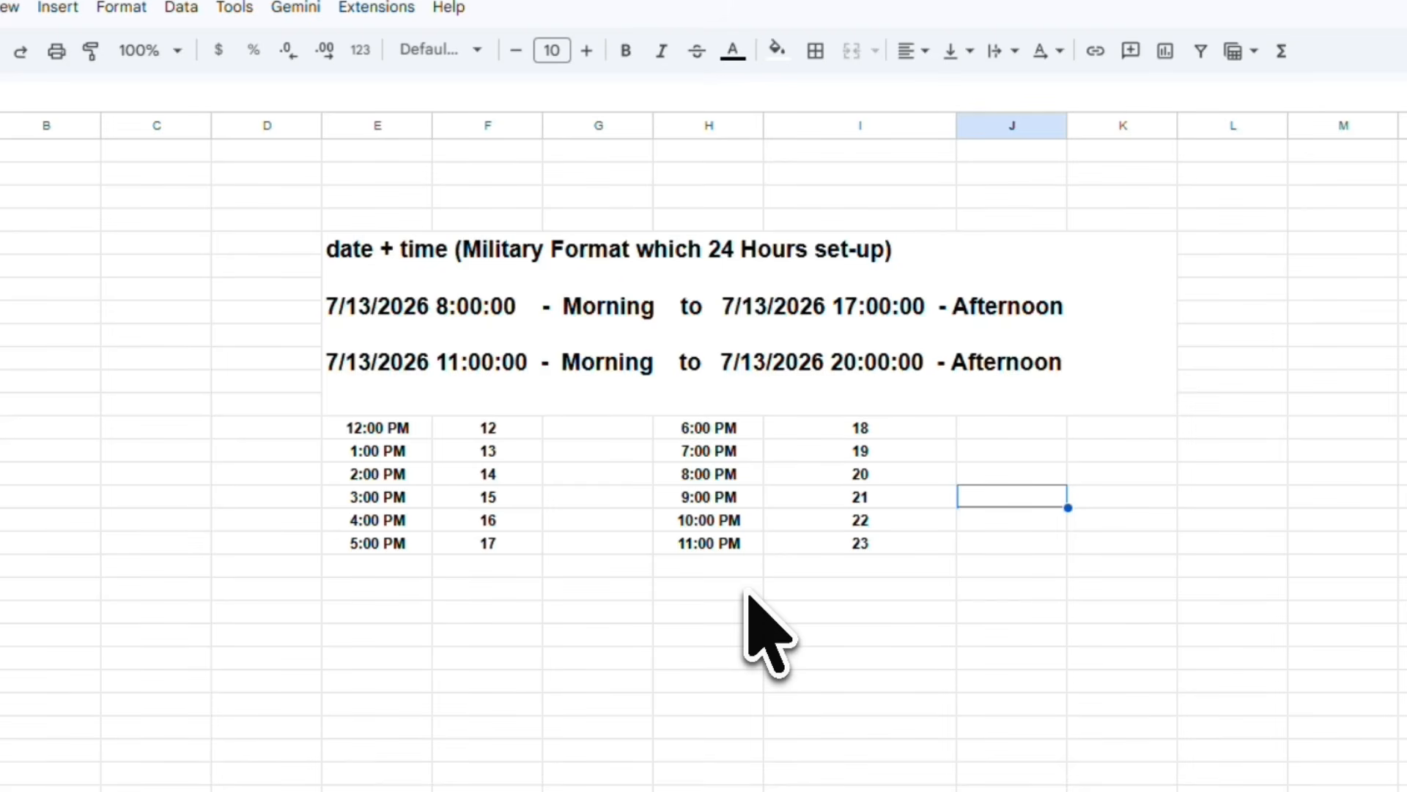
{"action": "left_click_drag", "start_coordinate": [389, 451], "coordinate": [473, 451]}
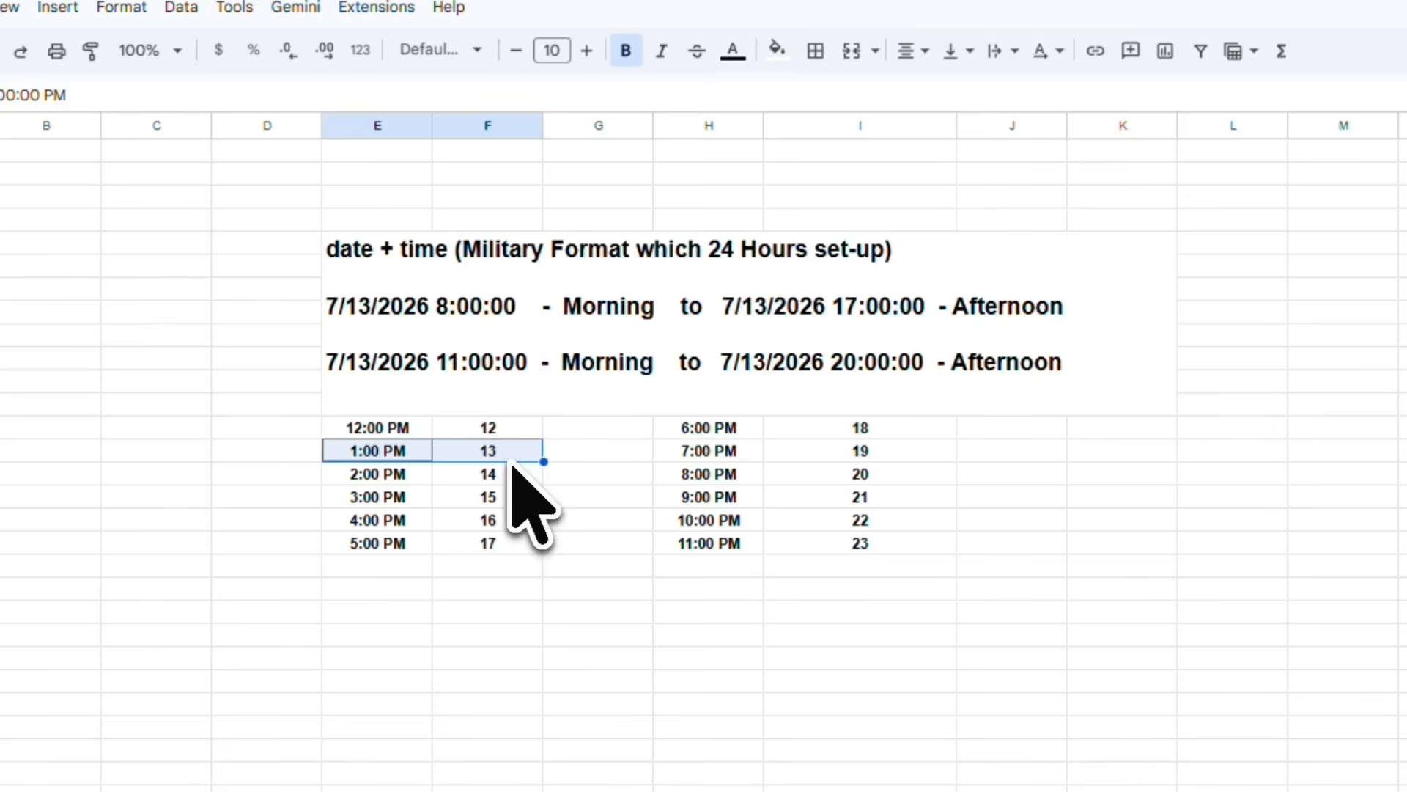
{"action": "left_click", "coordinate": [726, 474]}
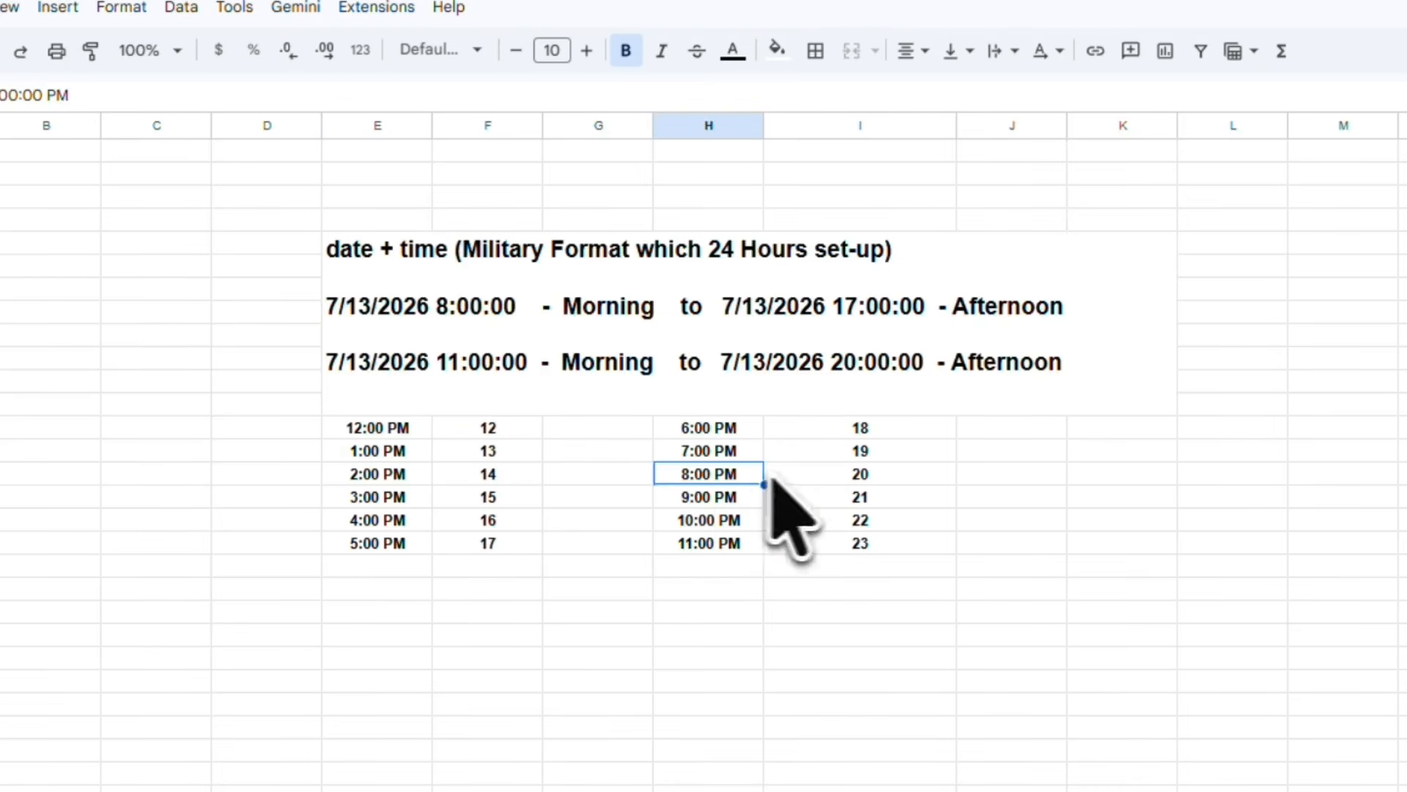
{"action": "left_click", "coordinate": [807, 477]}
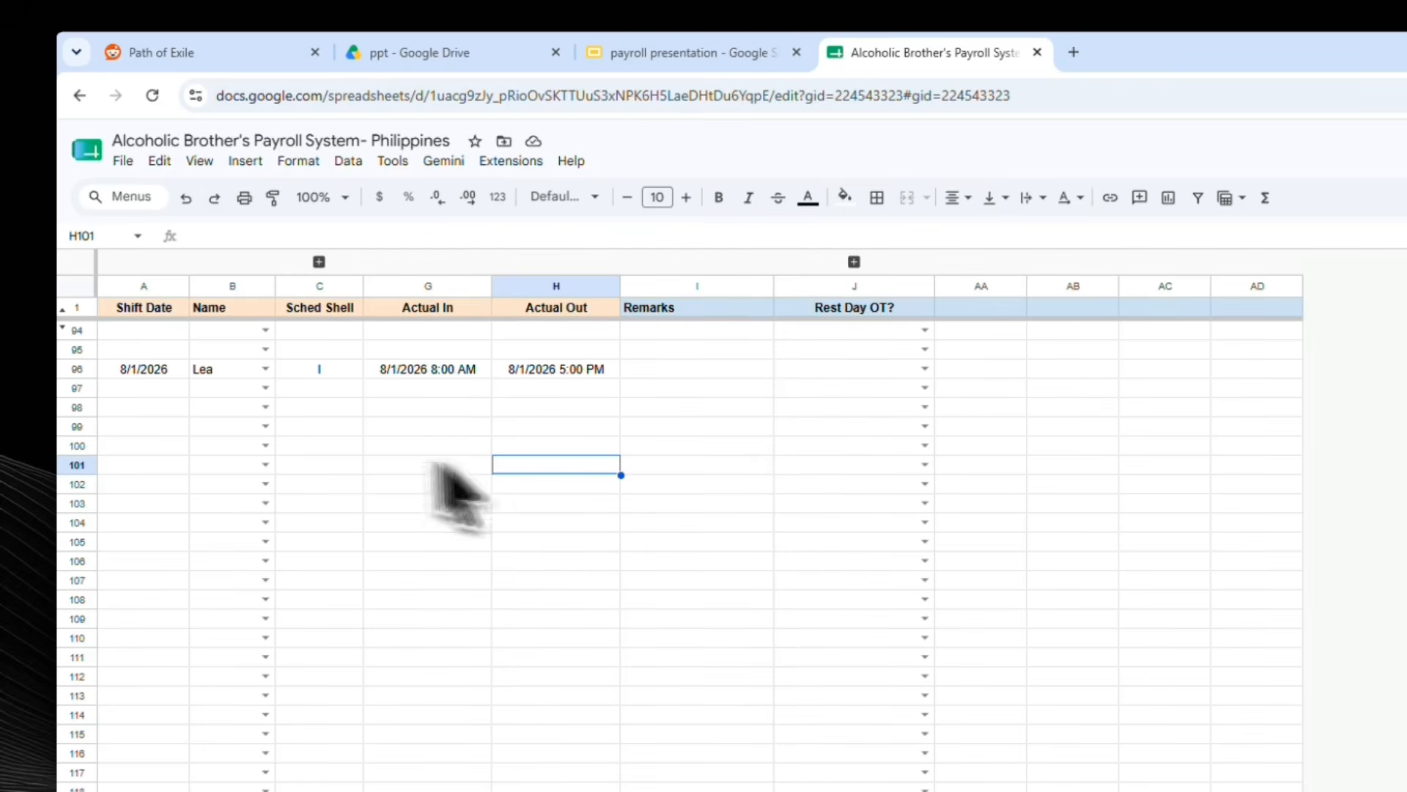
Step: In the daily log, copy the row 96 shift date into row 97 and choose the first listed employee as its name
{"action": "left_click", "coordinate": [137, 392]}
{"action": "left_click", "coordinate": [137, 356]}
{"action": "left_click", "coordinate": [142, 366]}
{"action": "key", "text": "ctrl+c"}
{"action": "left_click", "coordinate": [152, 389]}
{"action": "key", "text": "ctrl+v"}
{"action": "left_click", "coordinate": [266, 388]}
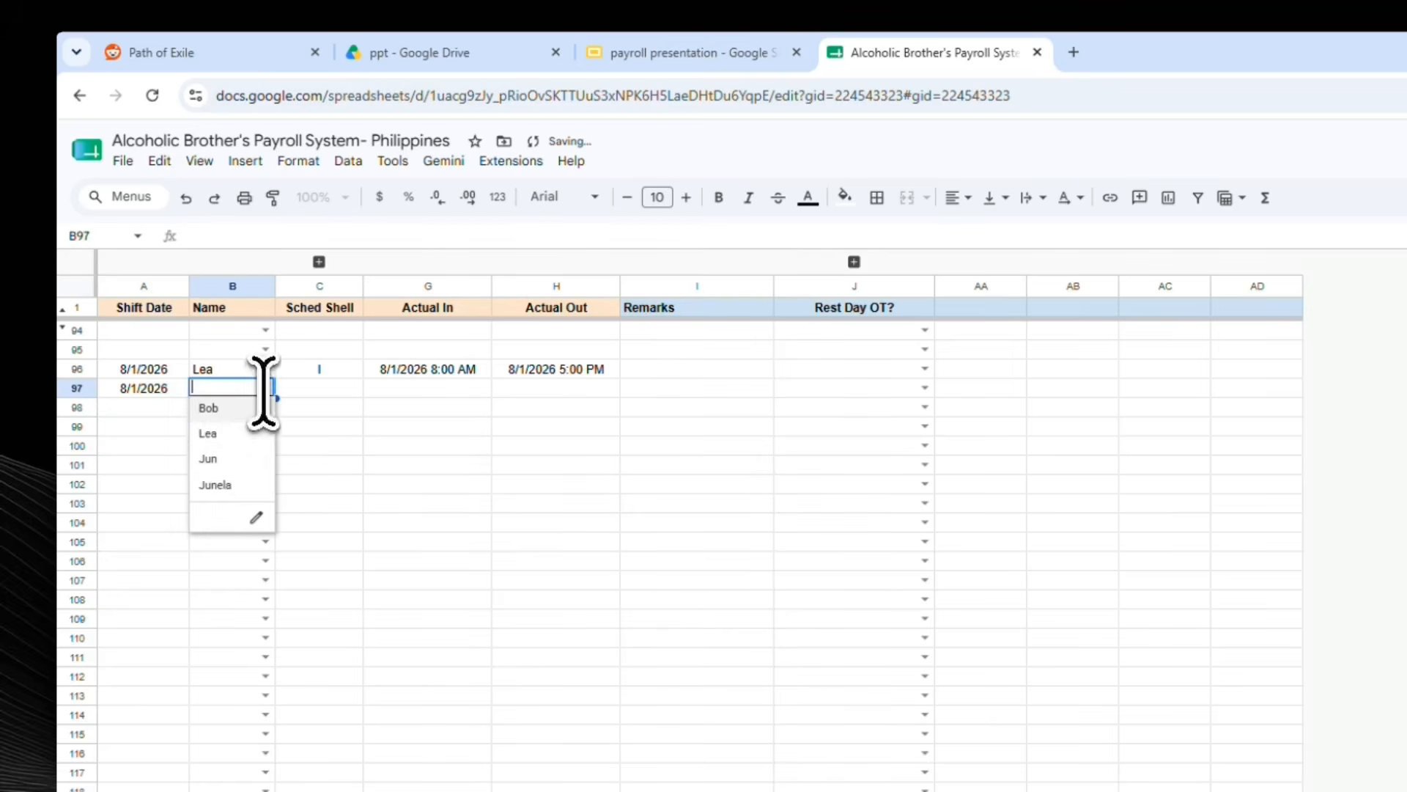
{"action": "left_click", "coordinate": [217, 419]}
{"action": "left_click", "coordinate": [377, 427]}
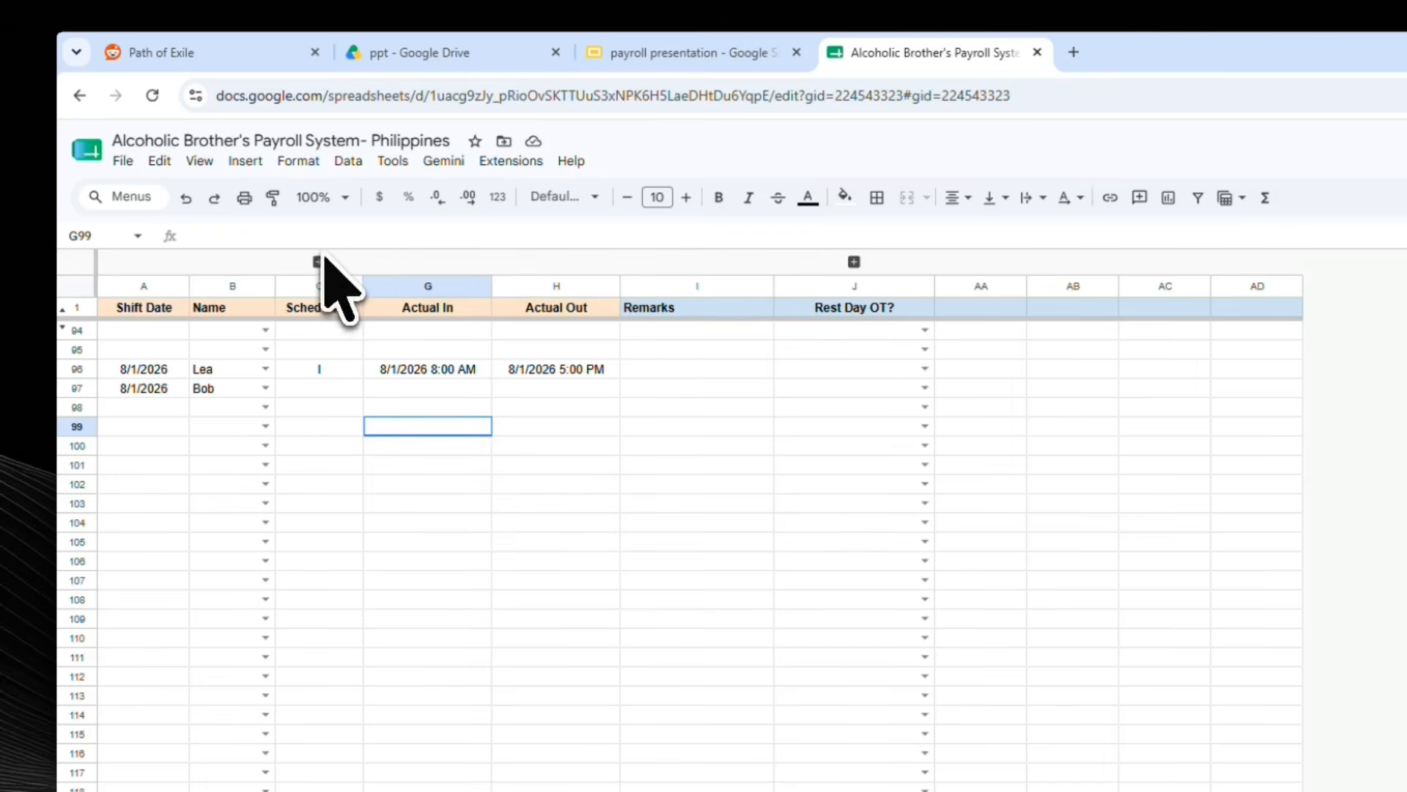
Step: Expand the collapsed columns beside Sched Shell and enter schedule shell I for row 97
{"action": "left_click", "coordinate": [319, 262]}
{"action": "left_click", "coordinate": [322, 446]}
{"action": "left_click", "coordinate": [336, 390]}
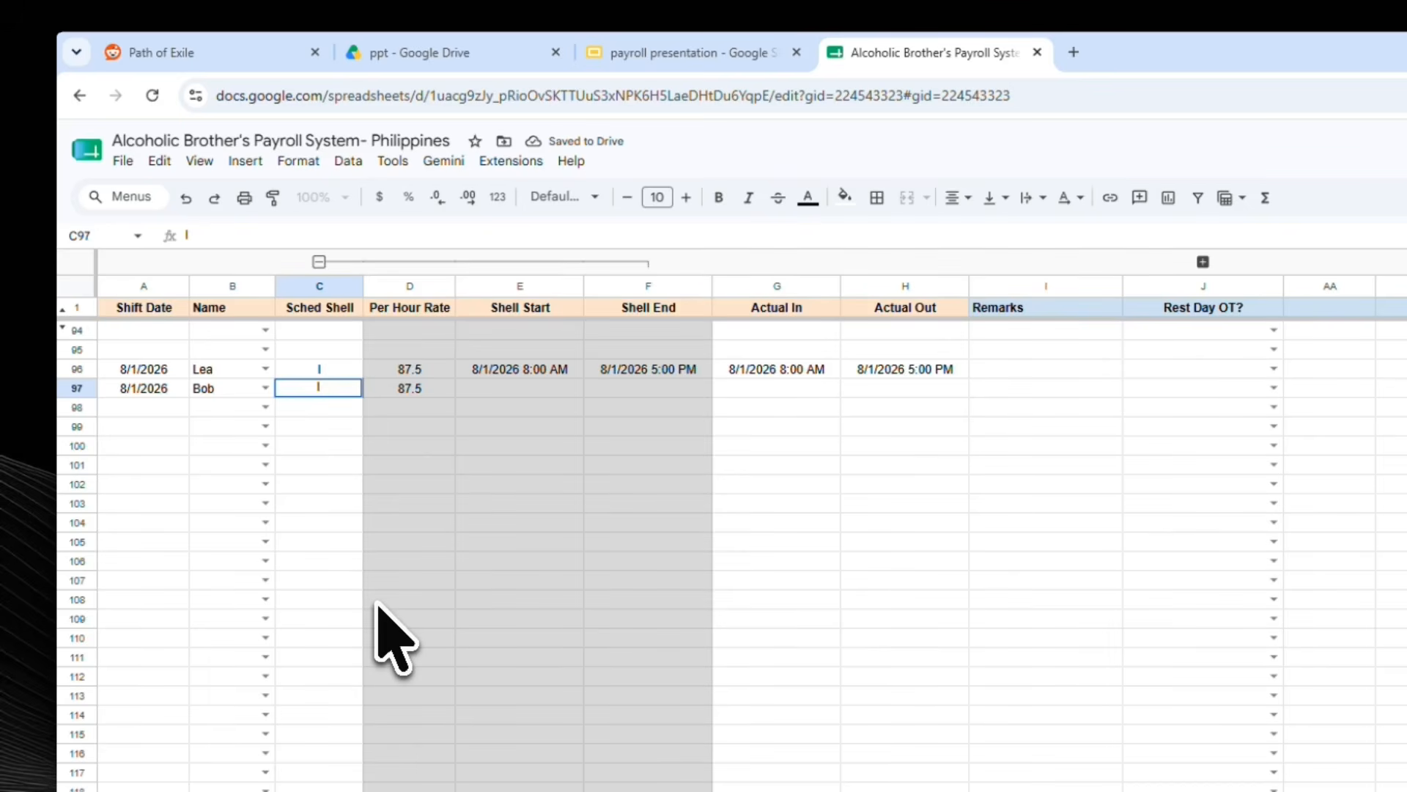
{"action": "key", "text": "Return"}
Step: Copy row 97's Shell Start and Shell End values into its Actual In and Actual Out cells
{"action": "left_click_drag", "start_coordinate": [531, 396], "coordinate": [656, 392]}
{"action": "key", "text": "ctrl+c"}
{"action": "left_click", "coordinate": [777, 394]}
{"action": "key", "text": "ctrl+v"}
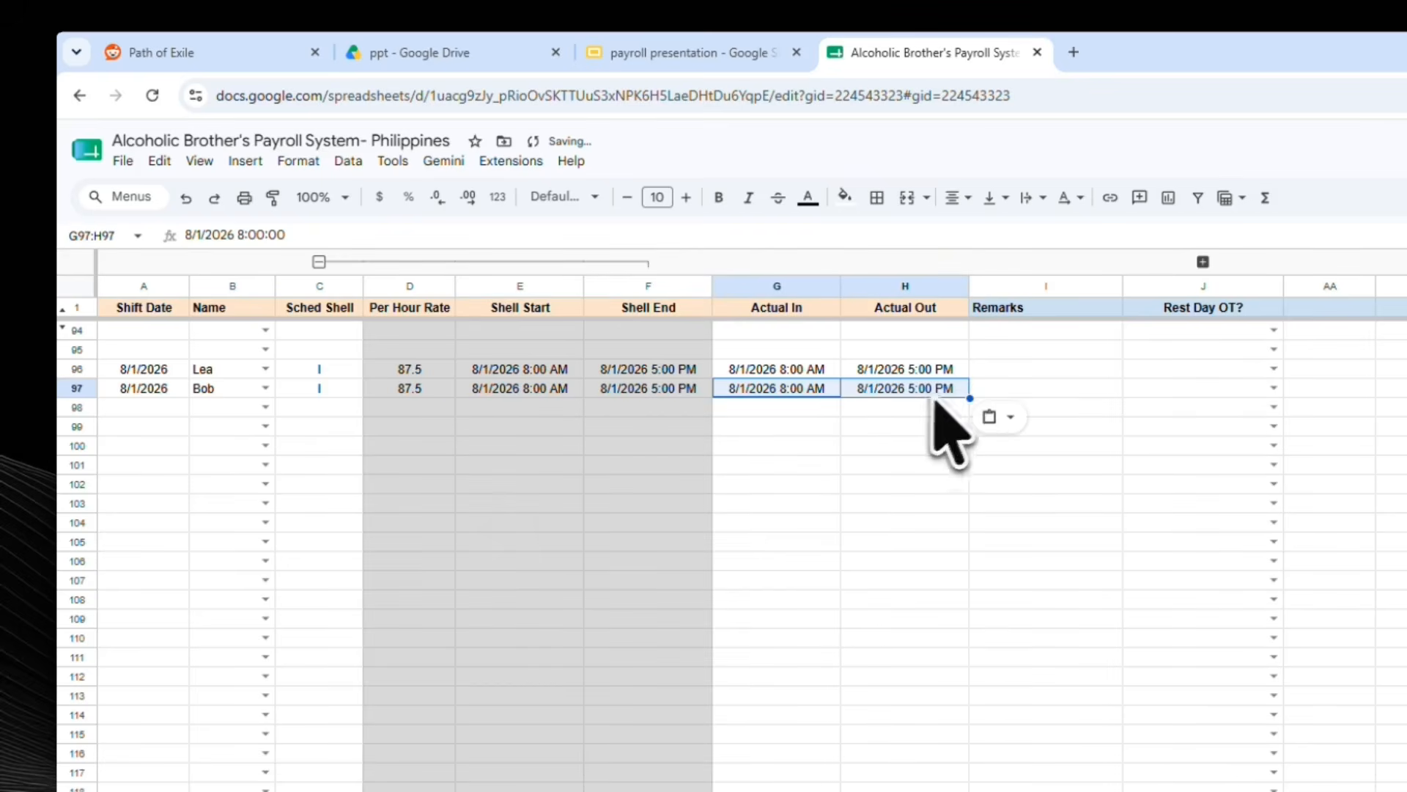
Step: Change row 97's Actual In time to 8/1/2026 9:00:00
{"action": "left_click", "coordinate": [793, 394]}
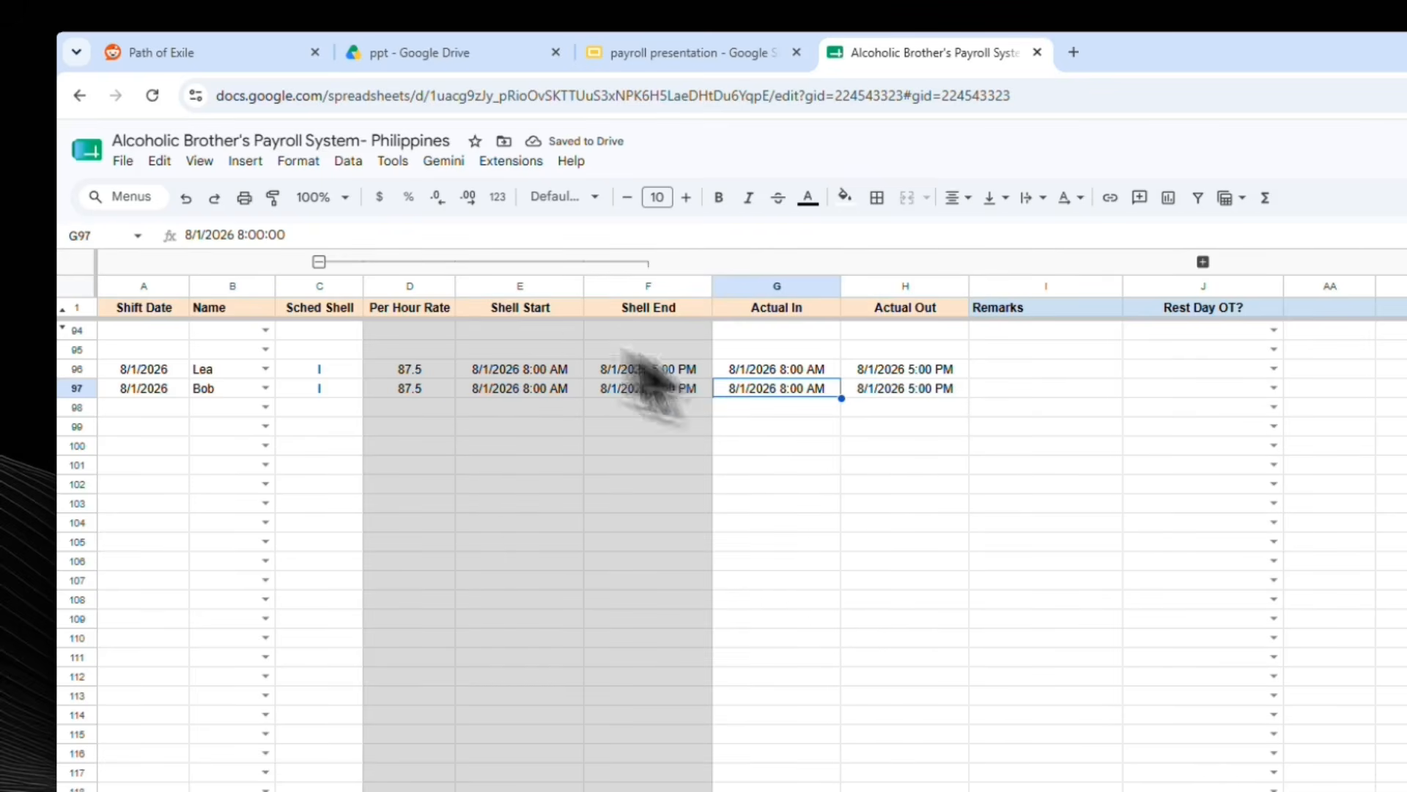
{"action": "left_click", "coordinate": [243, 234]}
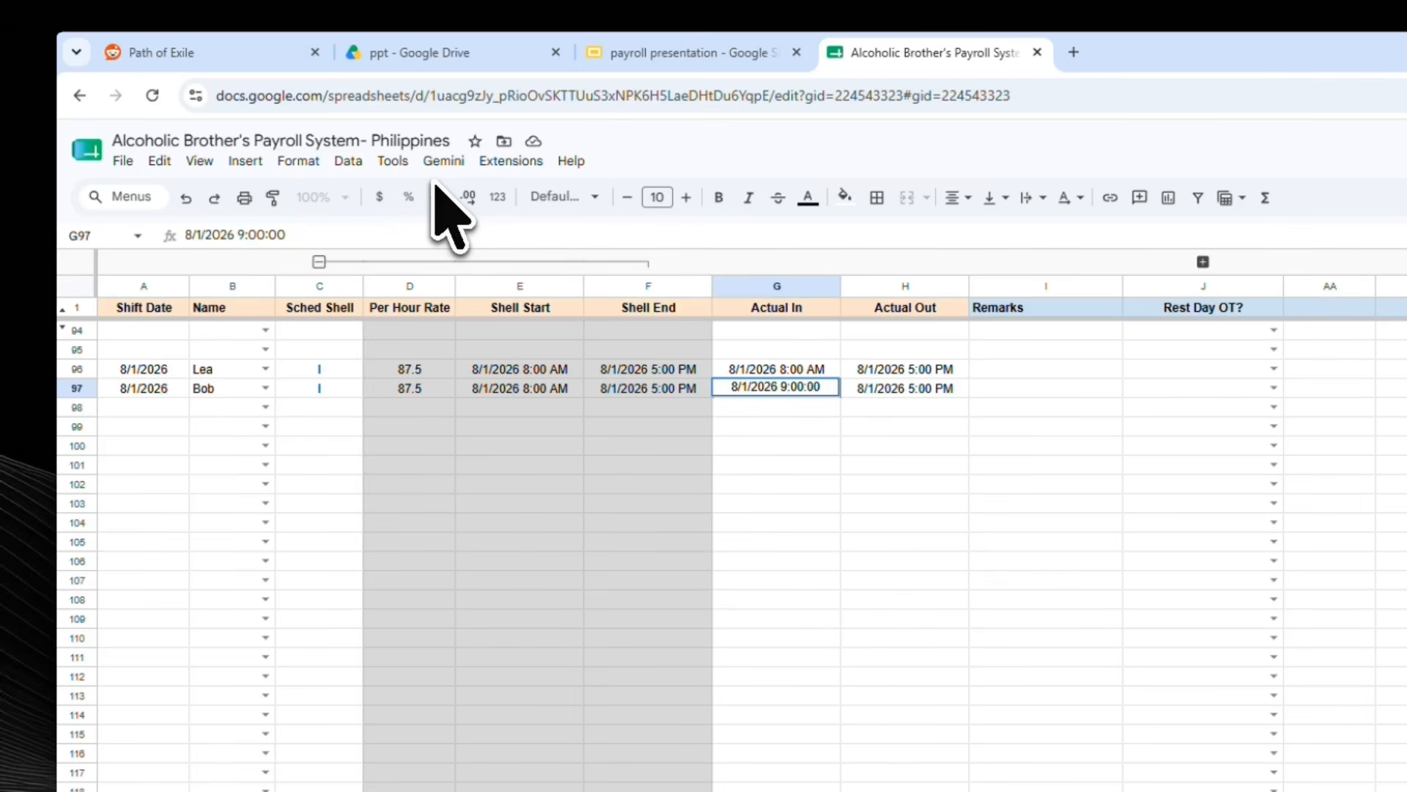
{"action": "key", "text": "Return"}
{"action": "left_click", "coordinate": [1005, 386]}
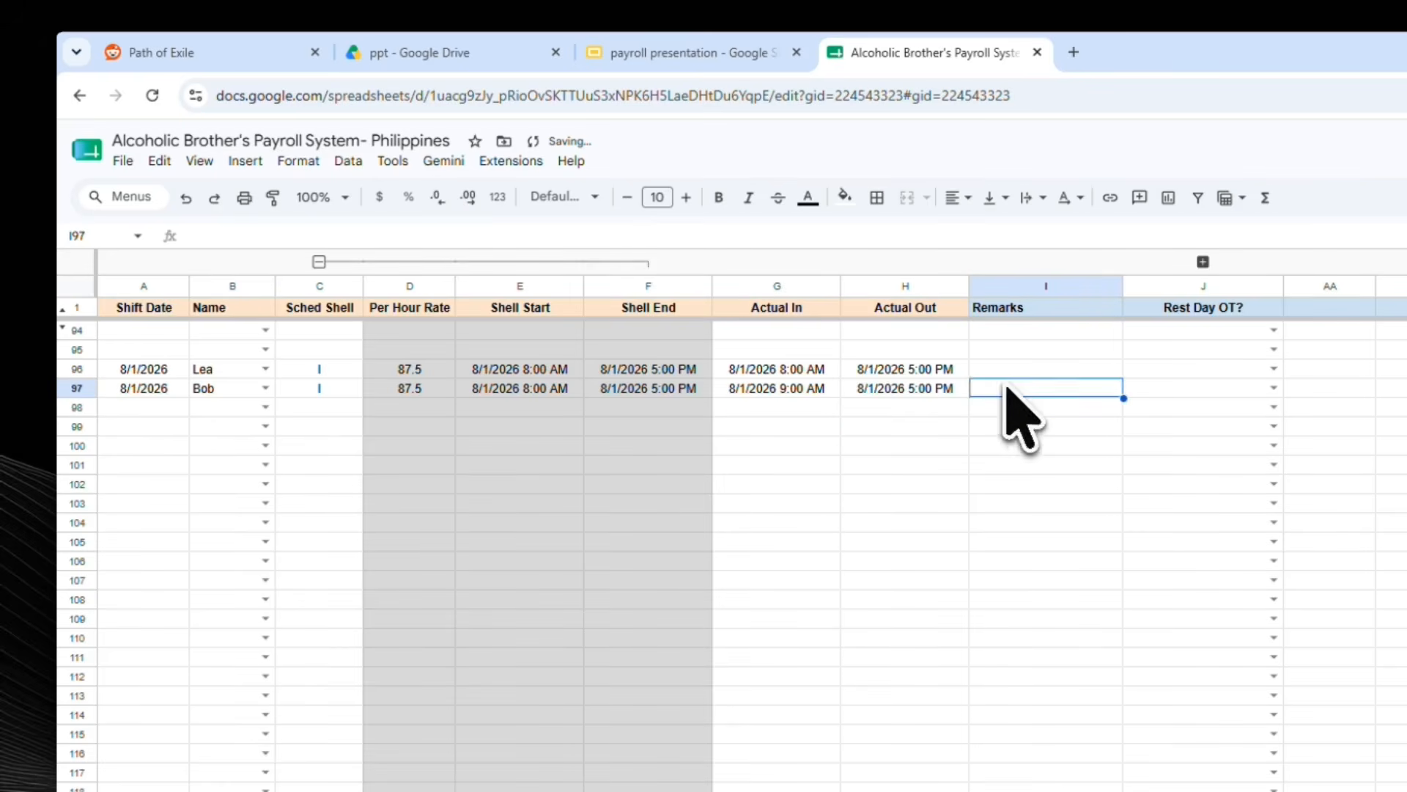
Step: Enter Late as the remark for the shift in row 97
{"action": "type", "text": "Late"}
{"action": "key", "text": "Return"}
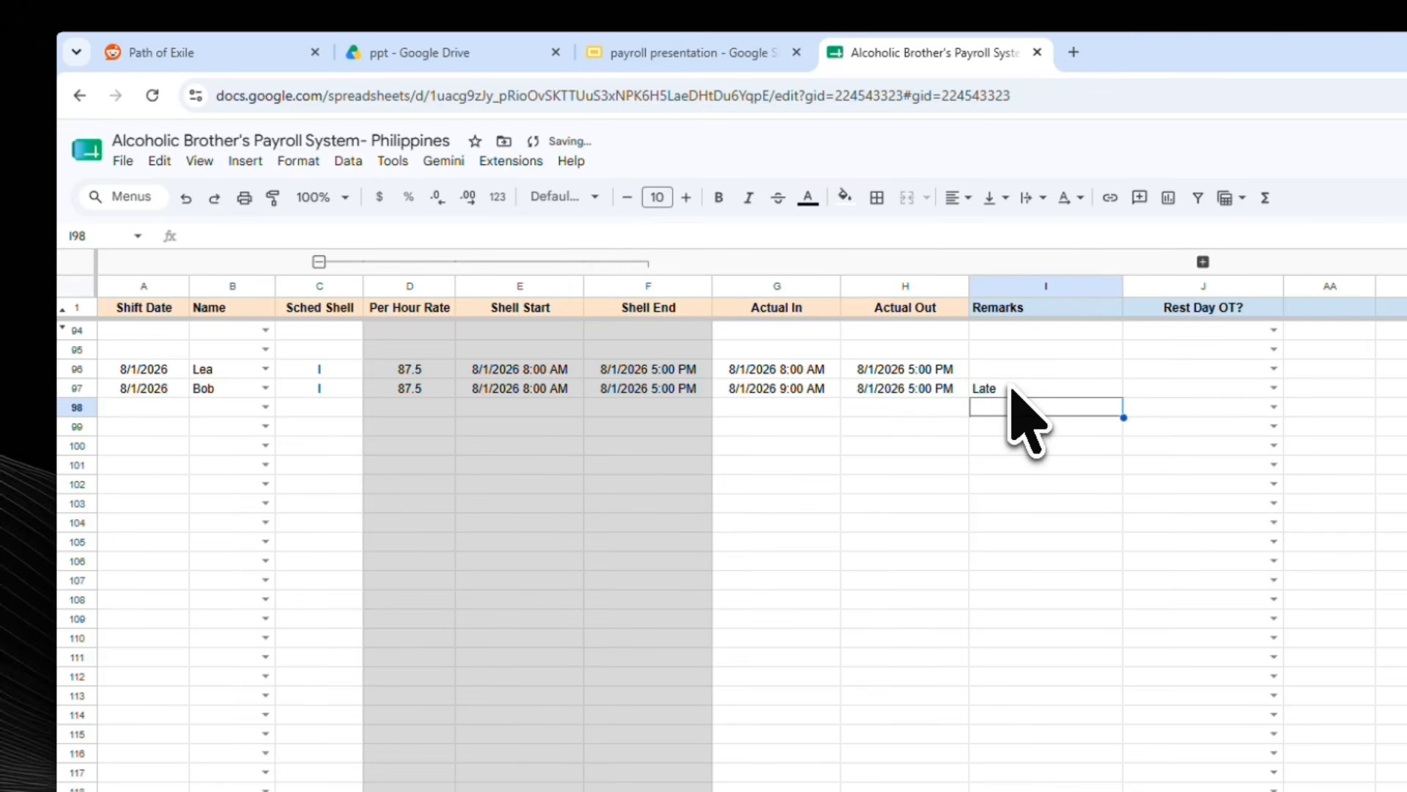
{"action": "left_click", "coordinate": [873, 463]}
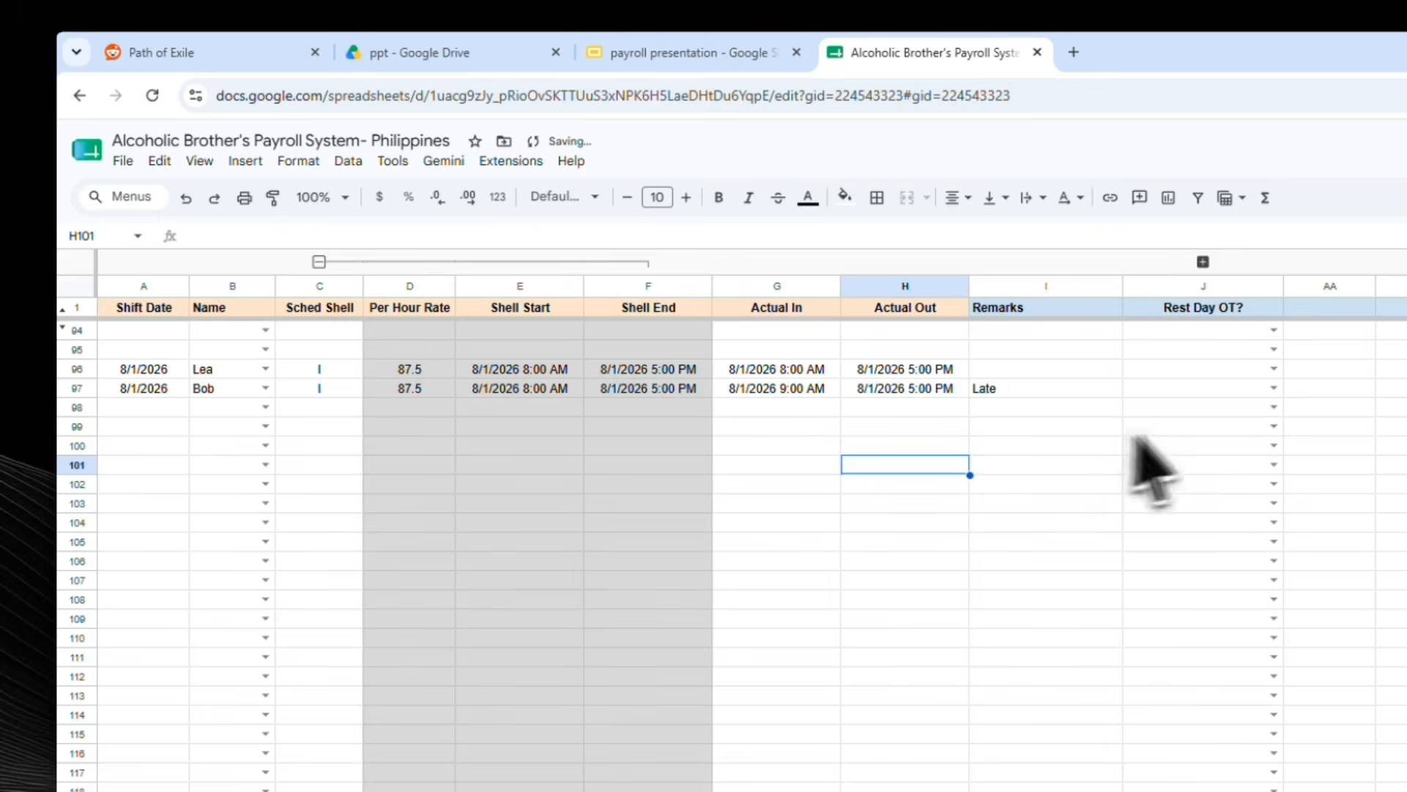
Step: Set Rest Day OT? for the row 97 shift to RDOT
{"action": "left_click", "coordinate": [1217, 370]}
{"action": "left_click", "coordinate": [1217, 391]}
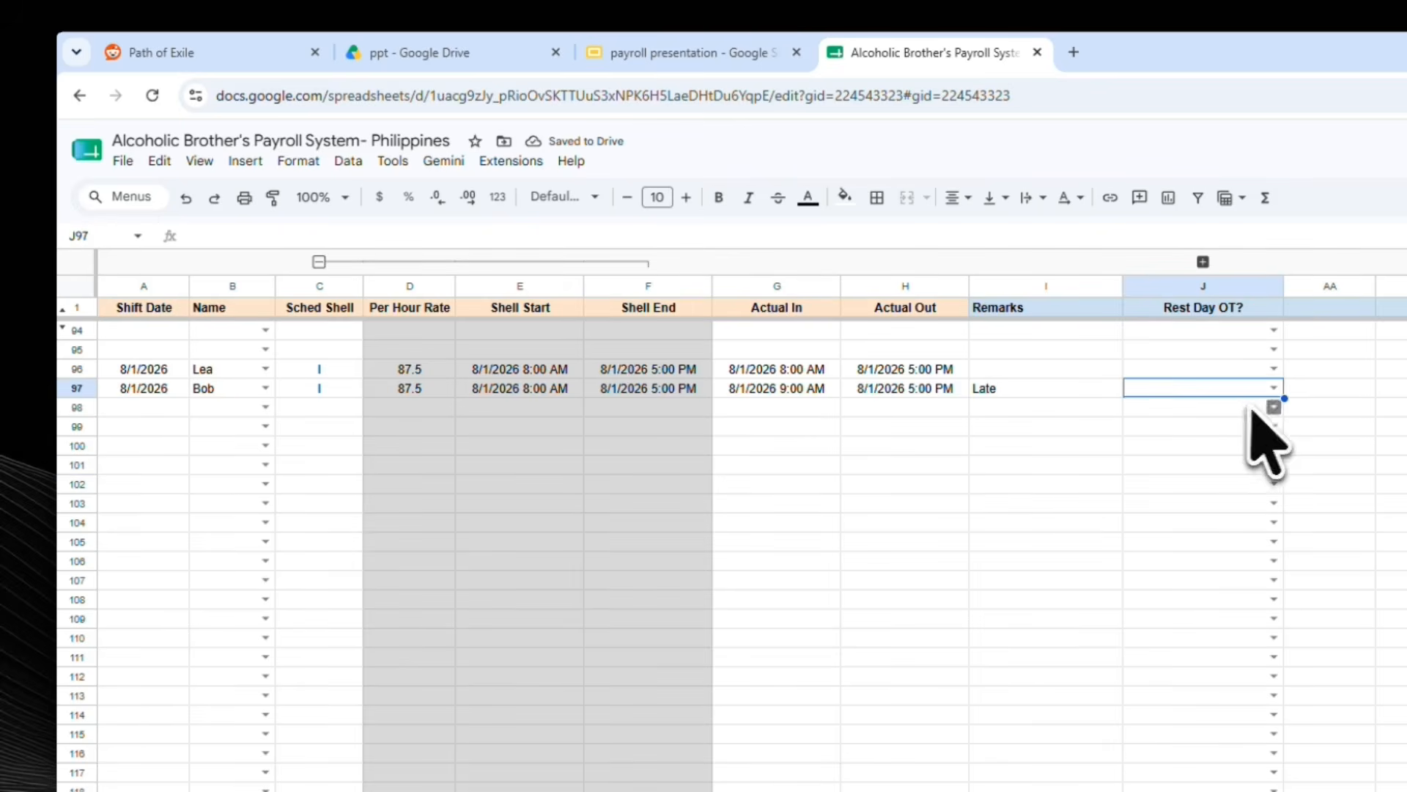
{"action": "left_click", "coordinate": [1275, 388]}
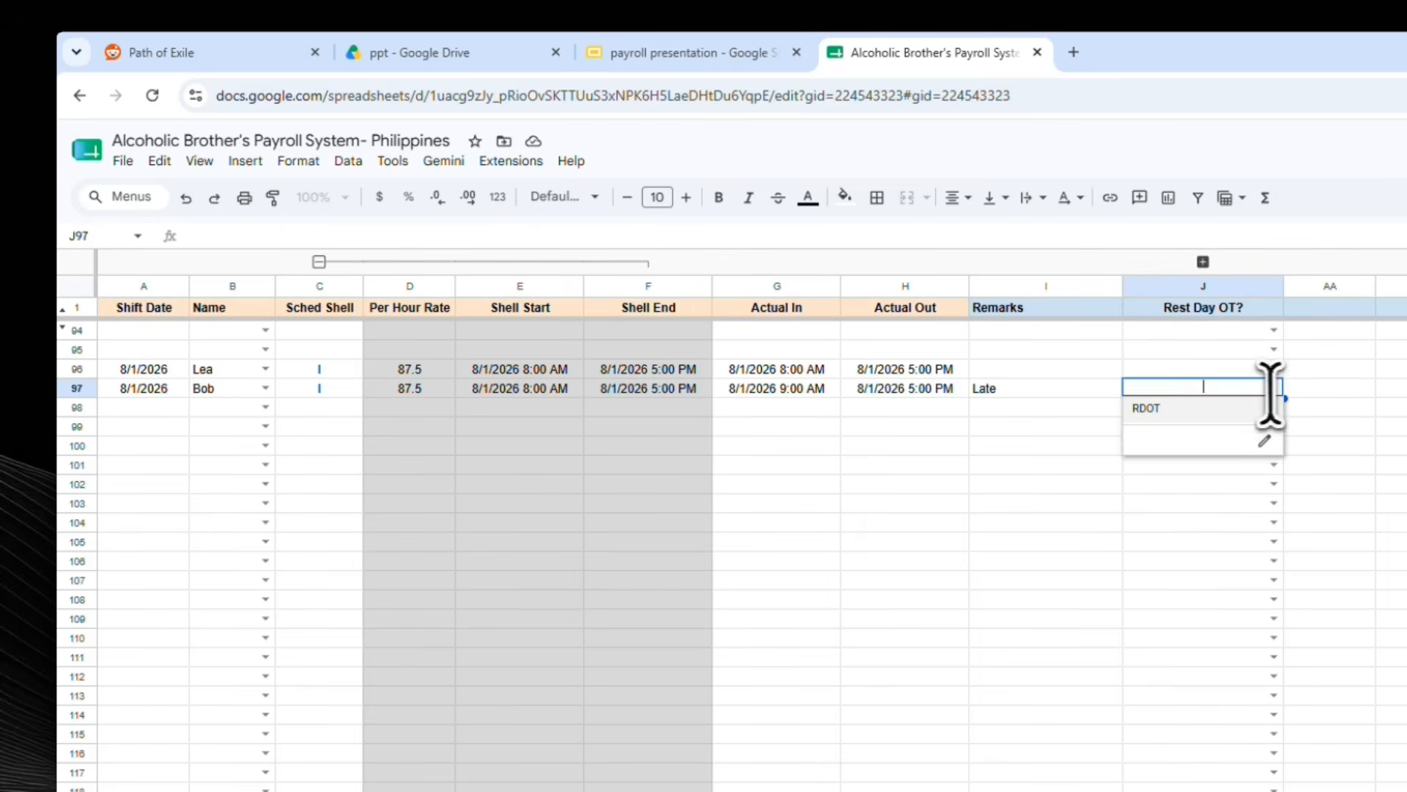
{"action": "left_click", "coordinate": [1165, 408]}
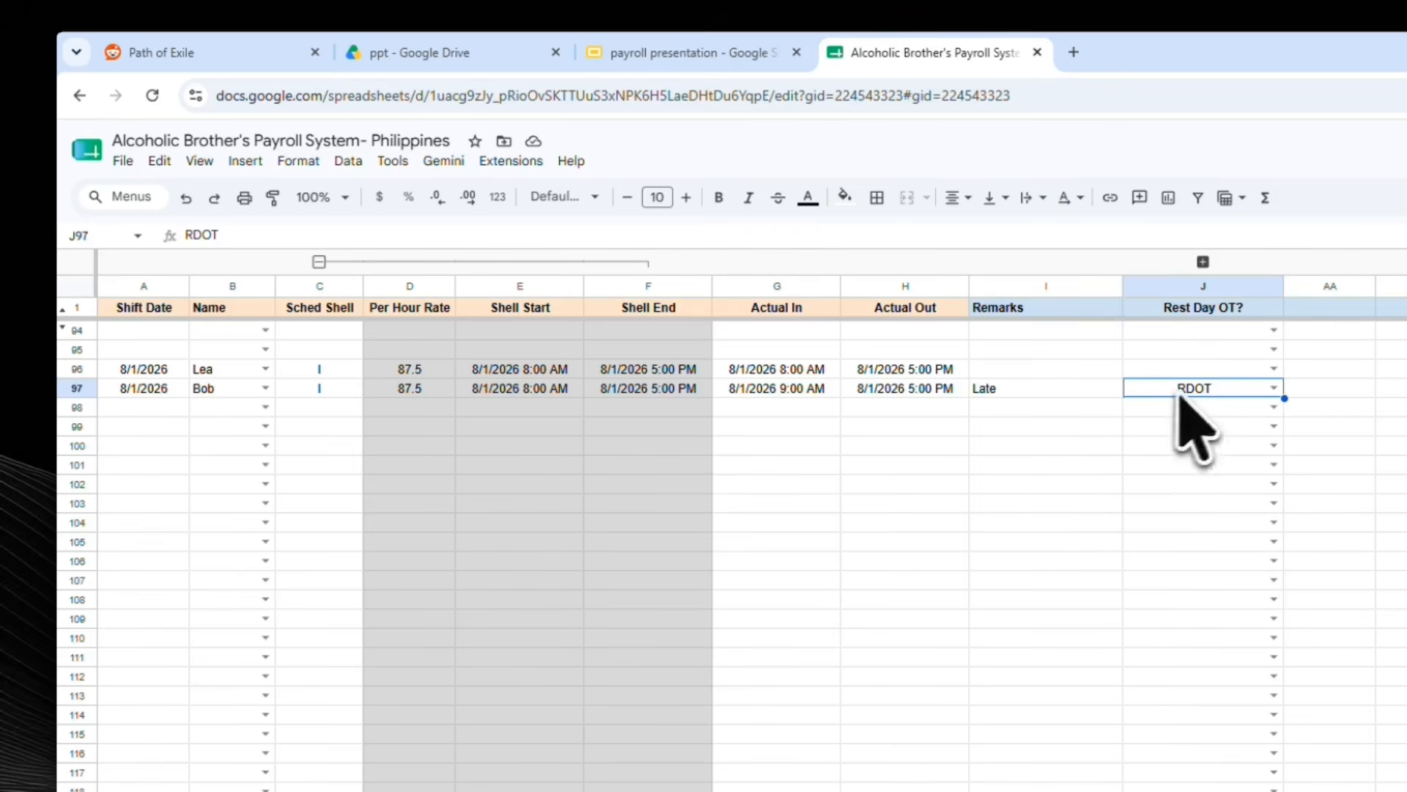
{"action": "left_click", "coordinate": [986, 445]}
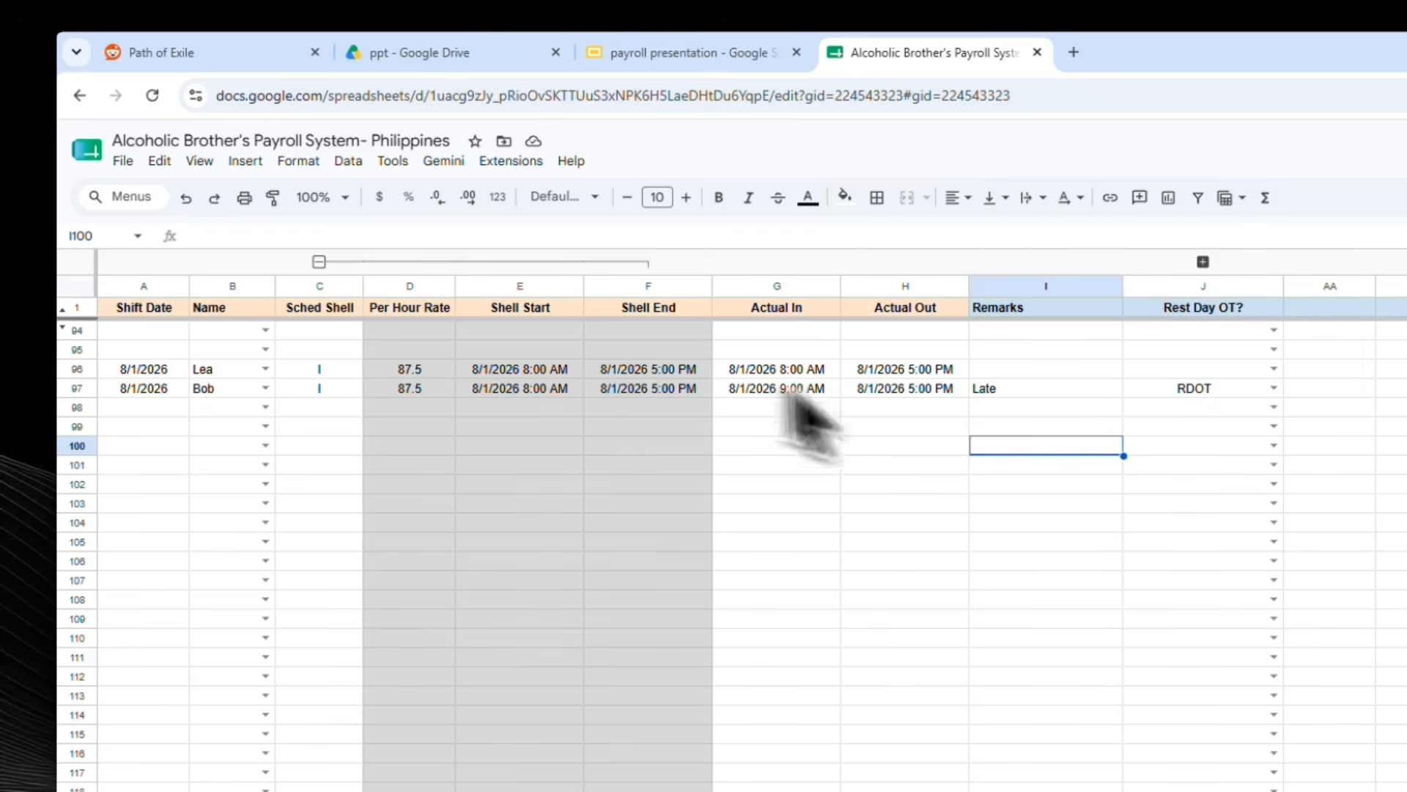
Step: Clear the sample shift entries in rows 96 and 97, from Shift Date through Rest Day OT?
{"action": "left_click", "coordinate": [469, 522]}
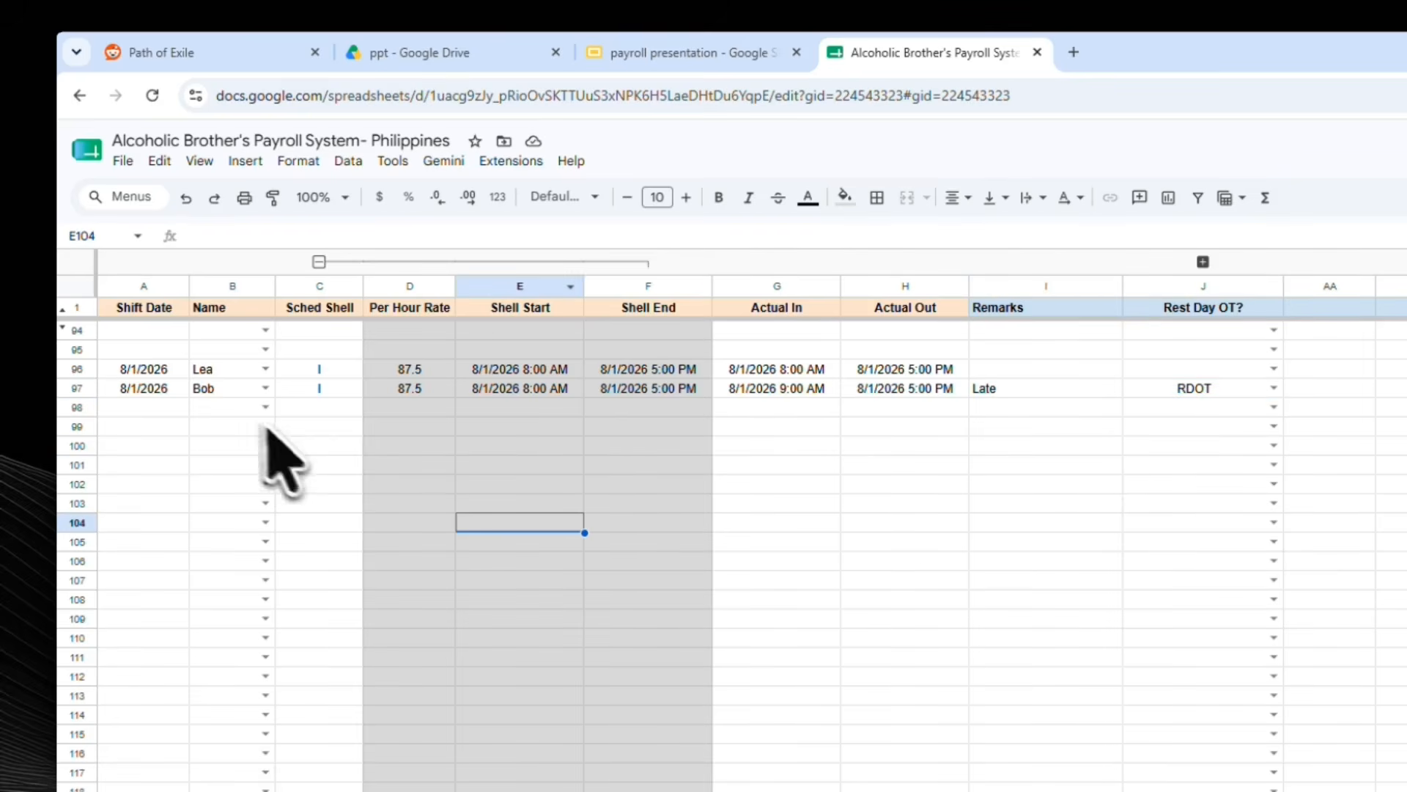
{"action": "left_click", "coordinate": [141, 374]}
{"action": "left_click", "coordinate": [1169, 392], "text": "shift"}
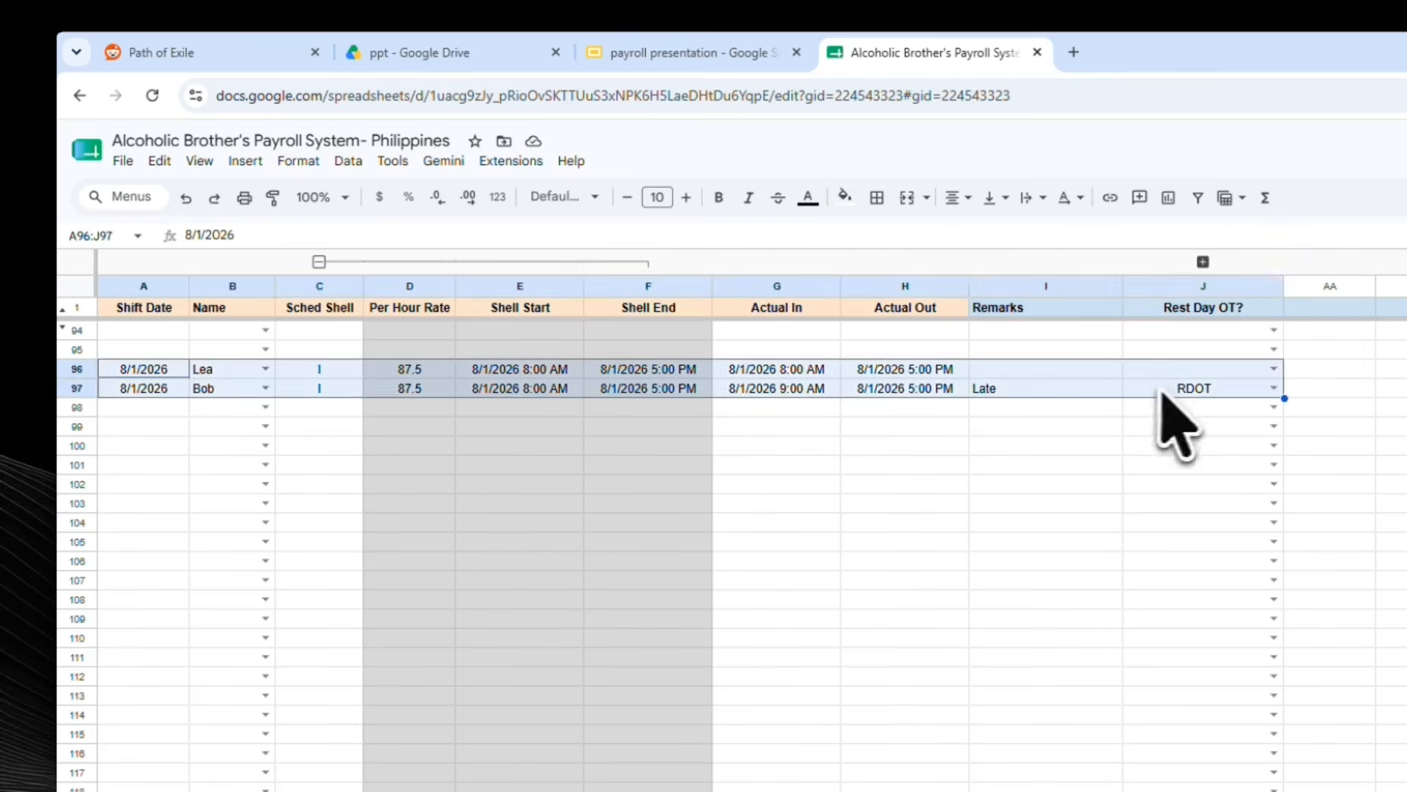
{"action": "key", "text": "Delete"}
{"action": "left_click", "coordinate": [436, 345]}
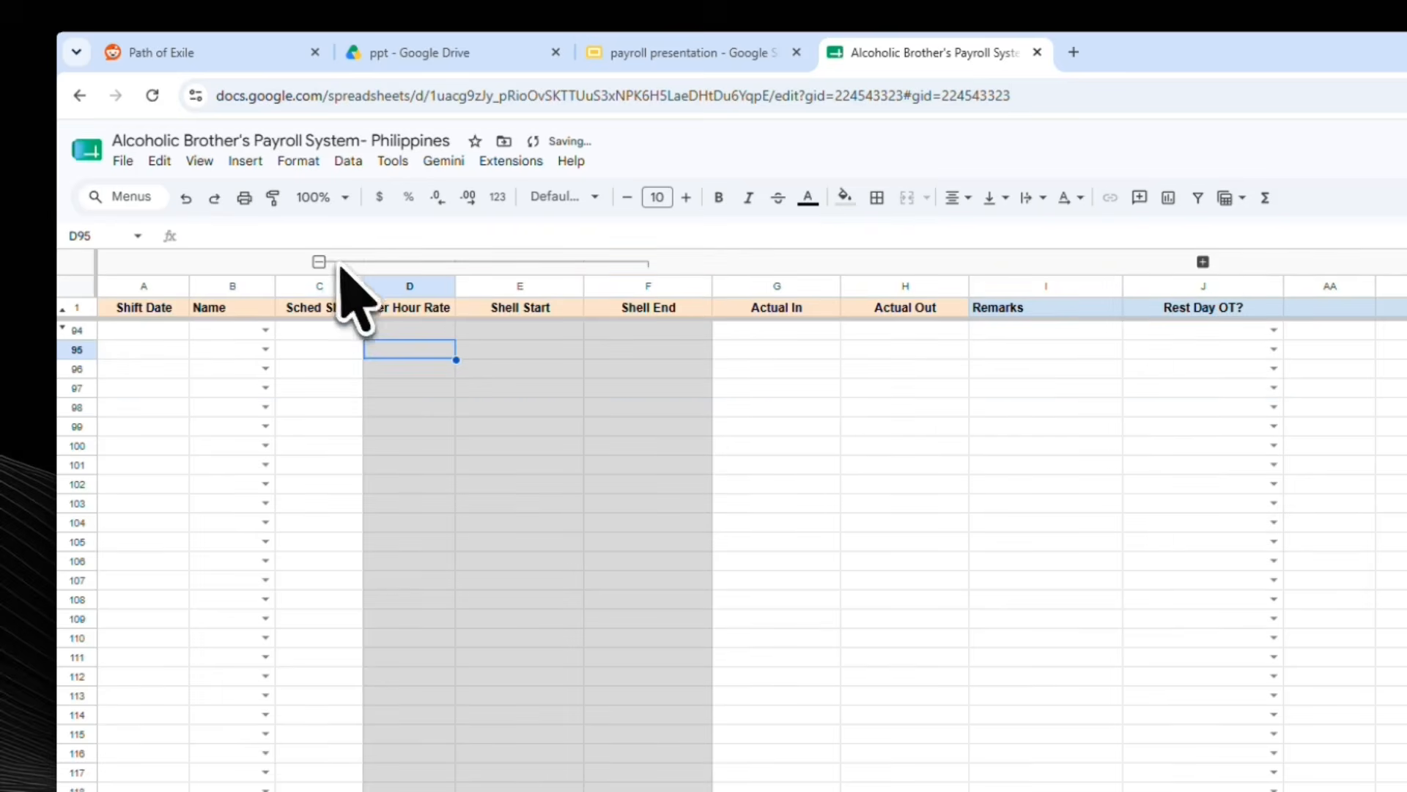
Step: Collapse the rate and shell time columns beside Sched Shell and expand the grouped July shift rows 2 to 93
{"action": "left_click", "coordinate": [319, 262]}
{"action": "left_click", "coordinate": [179, 371]}
{"action": "left_click", "coordinate": [62, 328]}
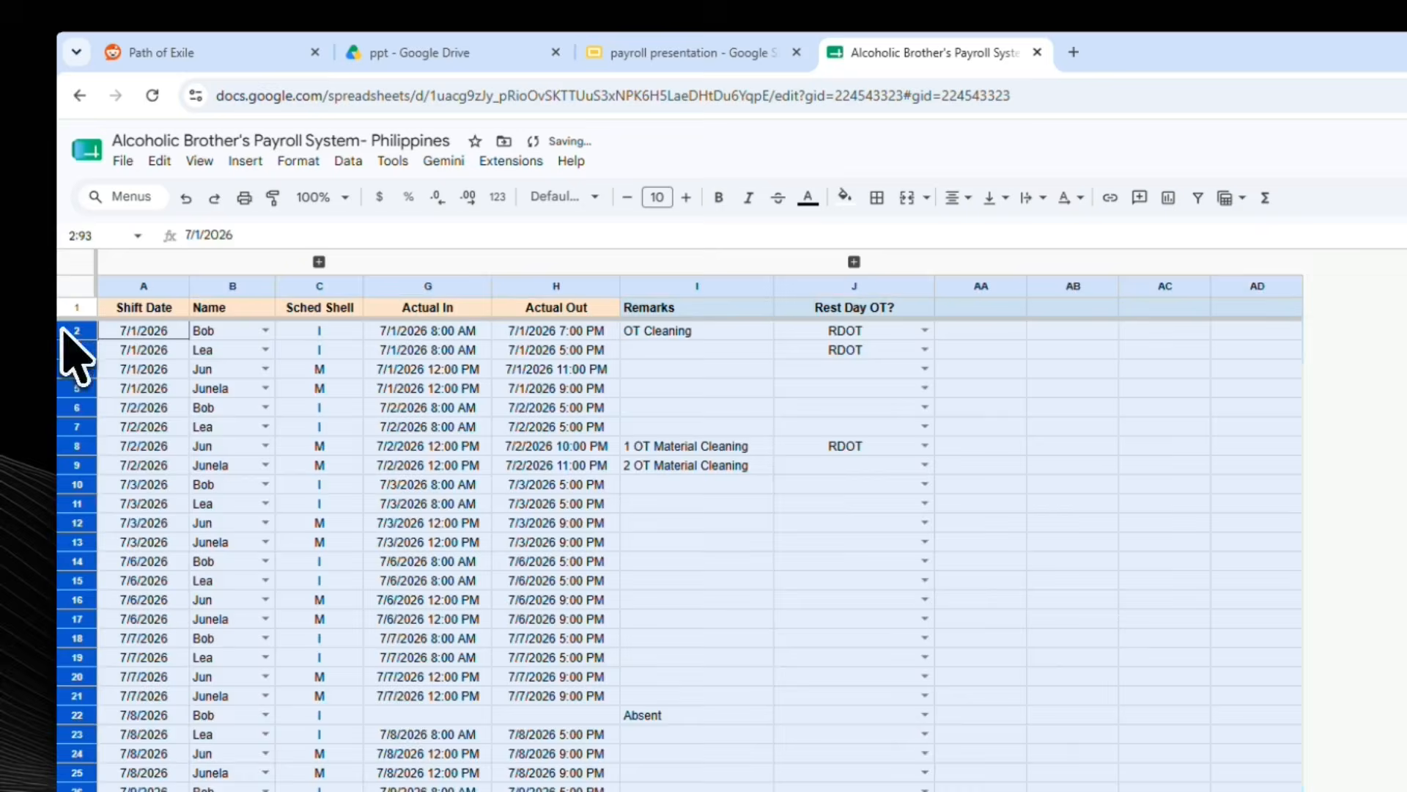
{"action": "left_click", "coordinate": [960, 484]}
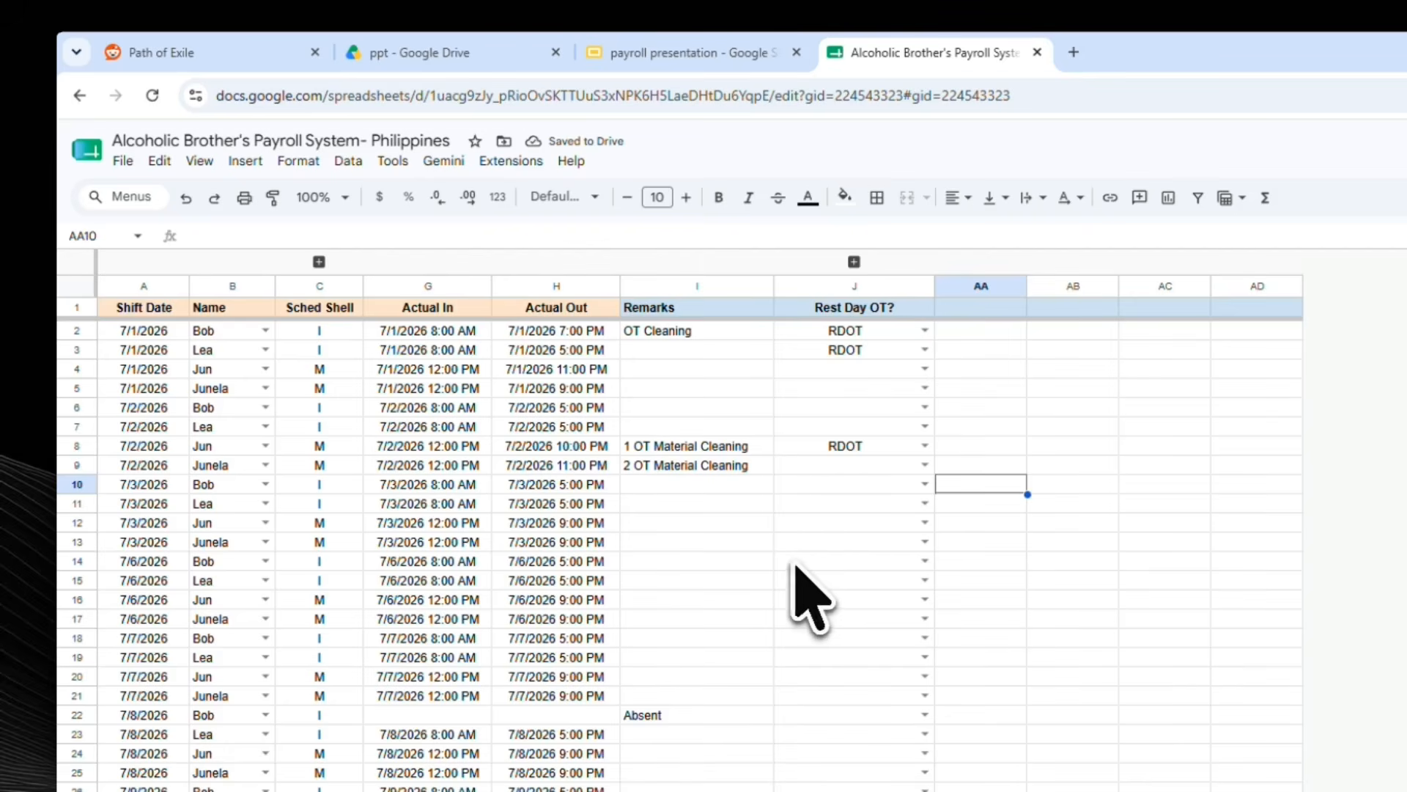
Step: Examine the July shift entries down to the last logged row, including the actual times of the Absent entry in row 64
{"action": "scroll", "coordinate": [810, 598], "scroll_direction": "down", "scroll_amount": 15}
{"action": "left_click", "coordinate": [183, 702]}
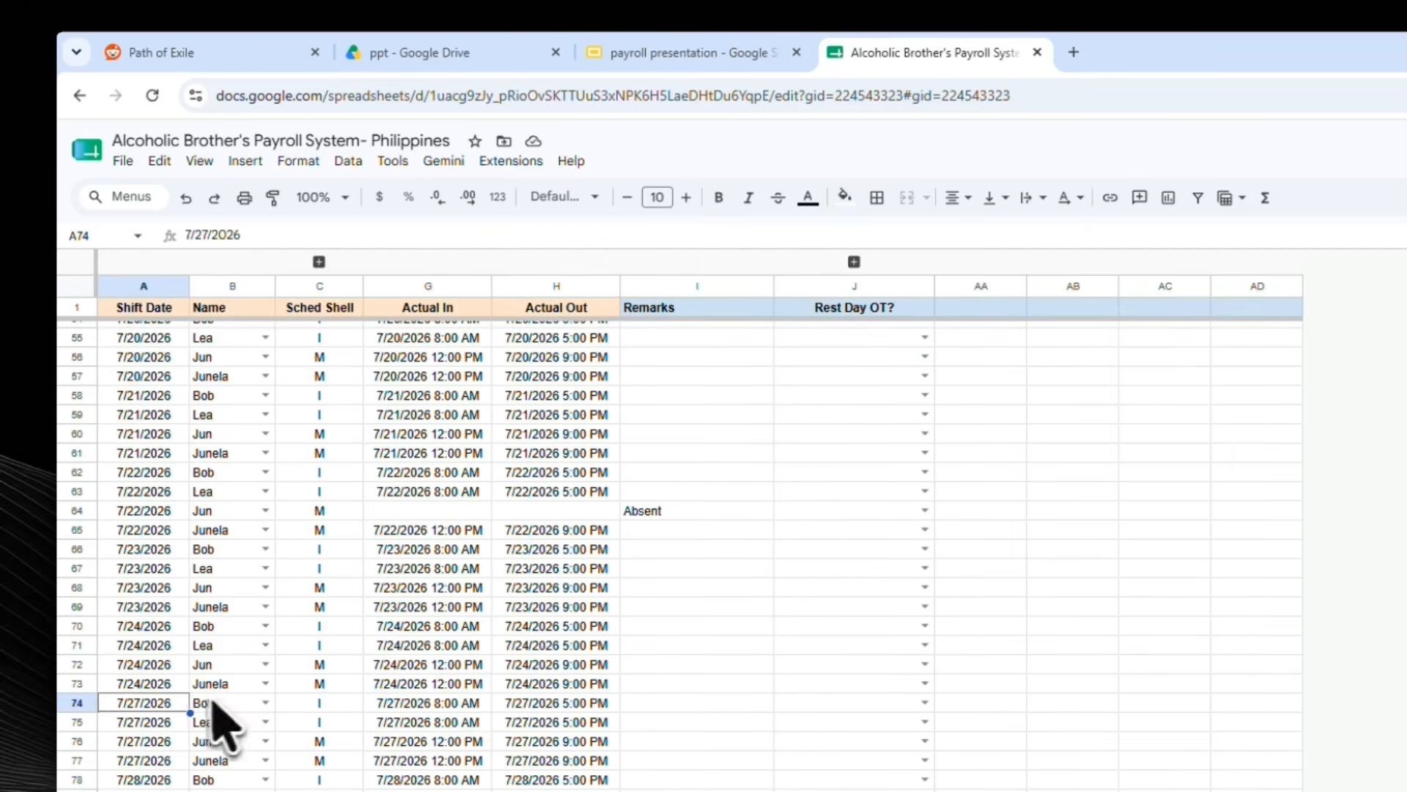
{"action": "key", "text": "ctrl+Down"}
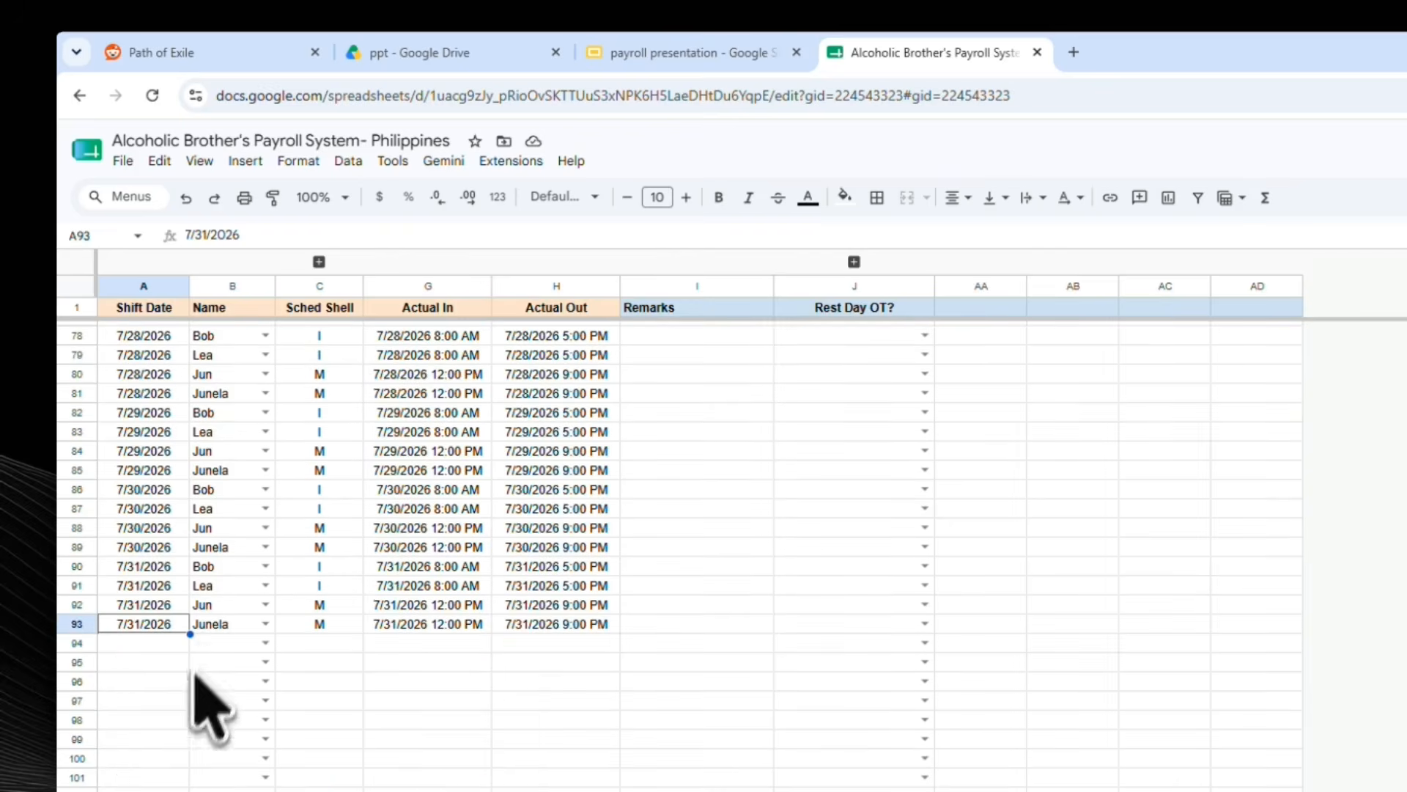
{"action": "left_click", "coordinate": [689, 607]}
{"action": "key", "text": "ctrl+Up"}
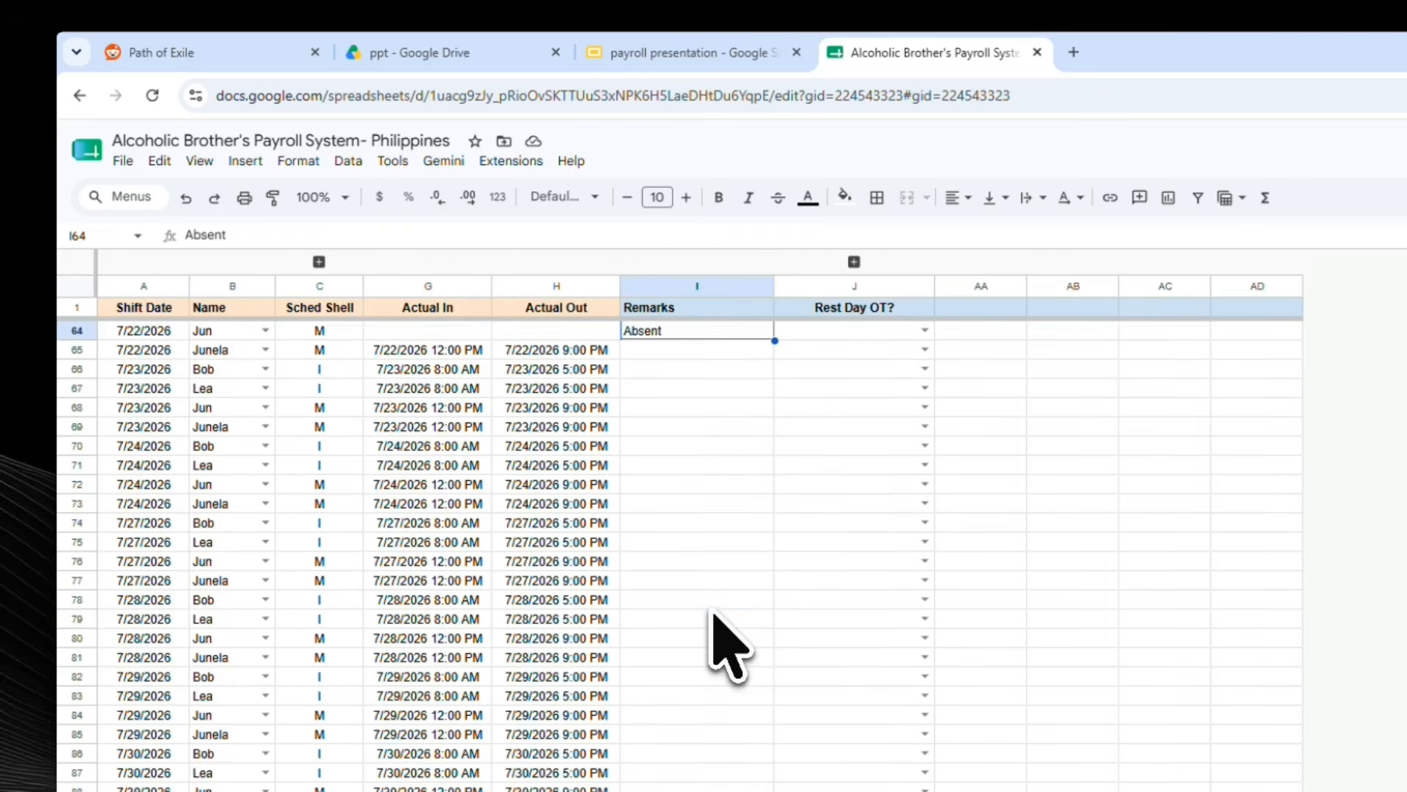
{"action": "scroll", "coordinate": [714, 616], "scroll_direction": "up", "scroll_amount": 3}
{"action": "left_click", "coordinate": [450, 550]}
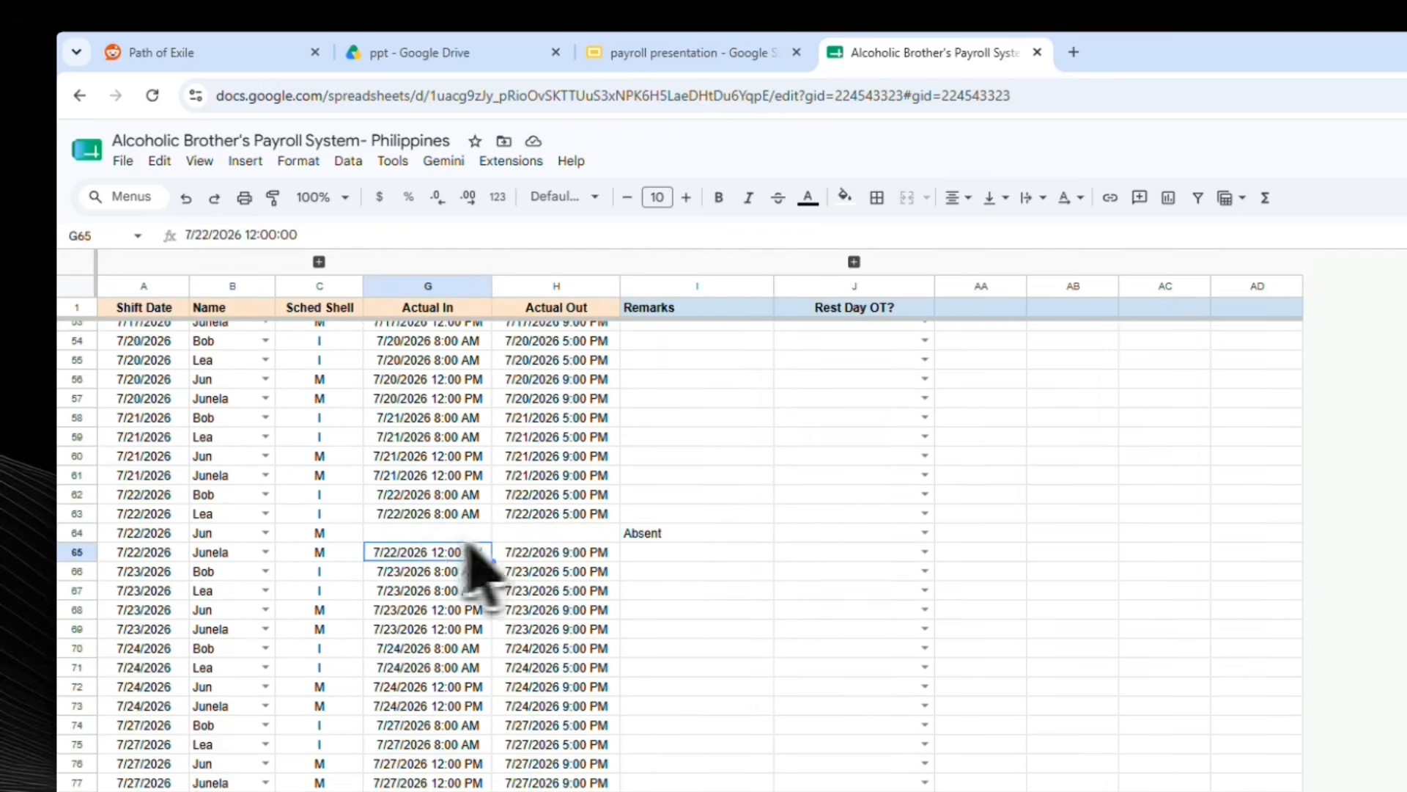
{"action": "left_click", "coordinate": [544, 535]}
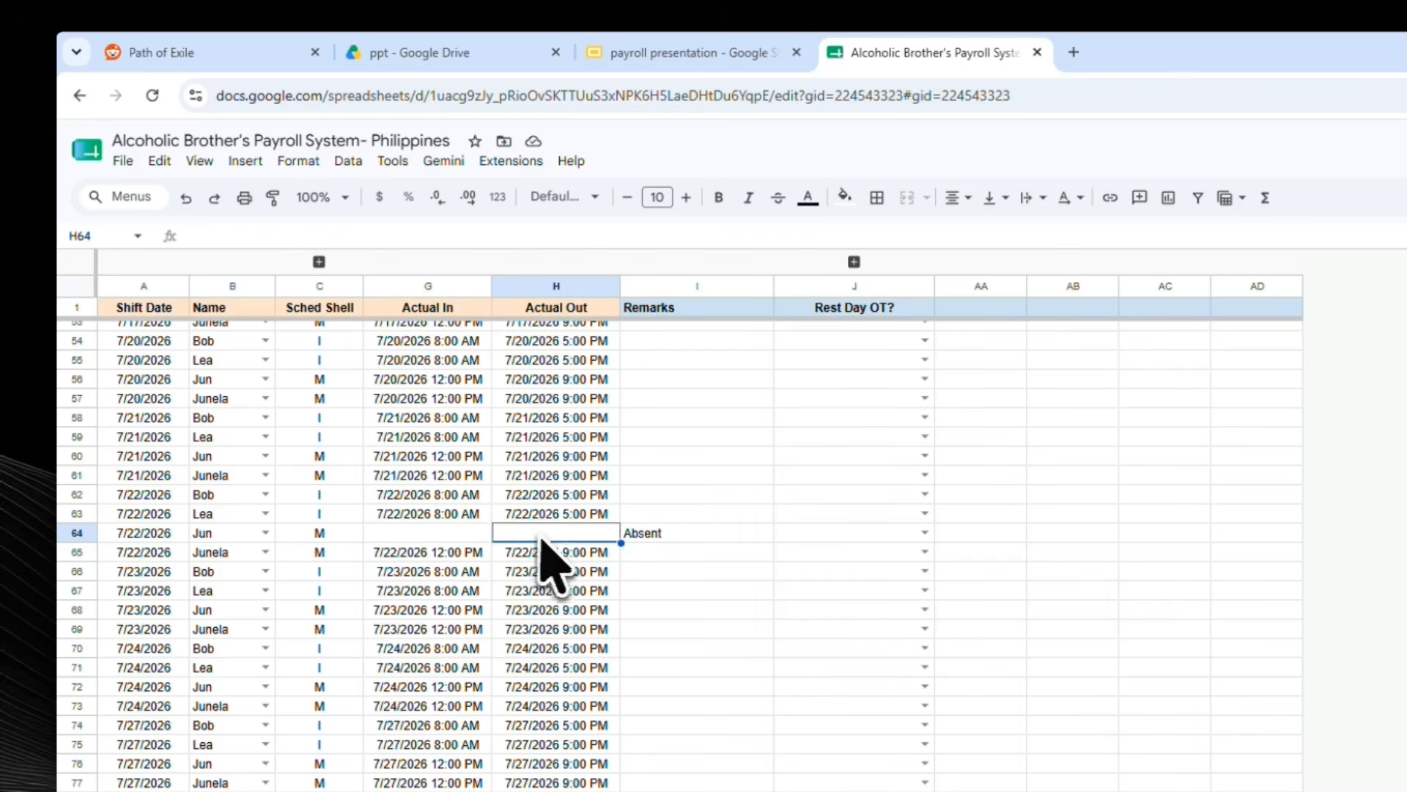
{"action": "scroll", "coordinate": [565, 540], "scroll_direction": "up", "scroll_amount": 6}
{"action": "scroll", "coordinate": [579, 568], "scroll_direction": "up", "scroll_amount": 9}
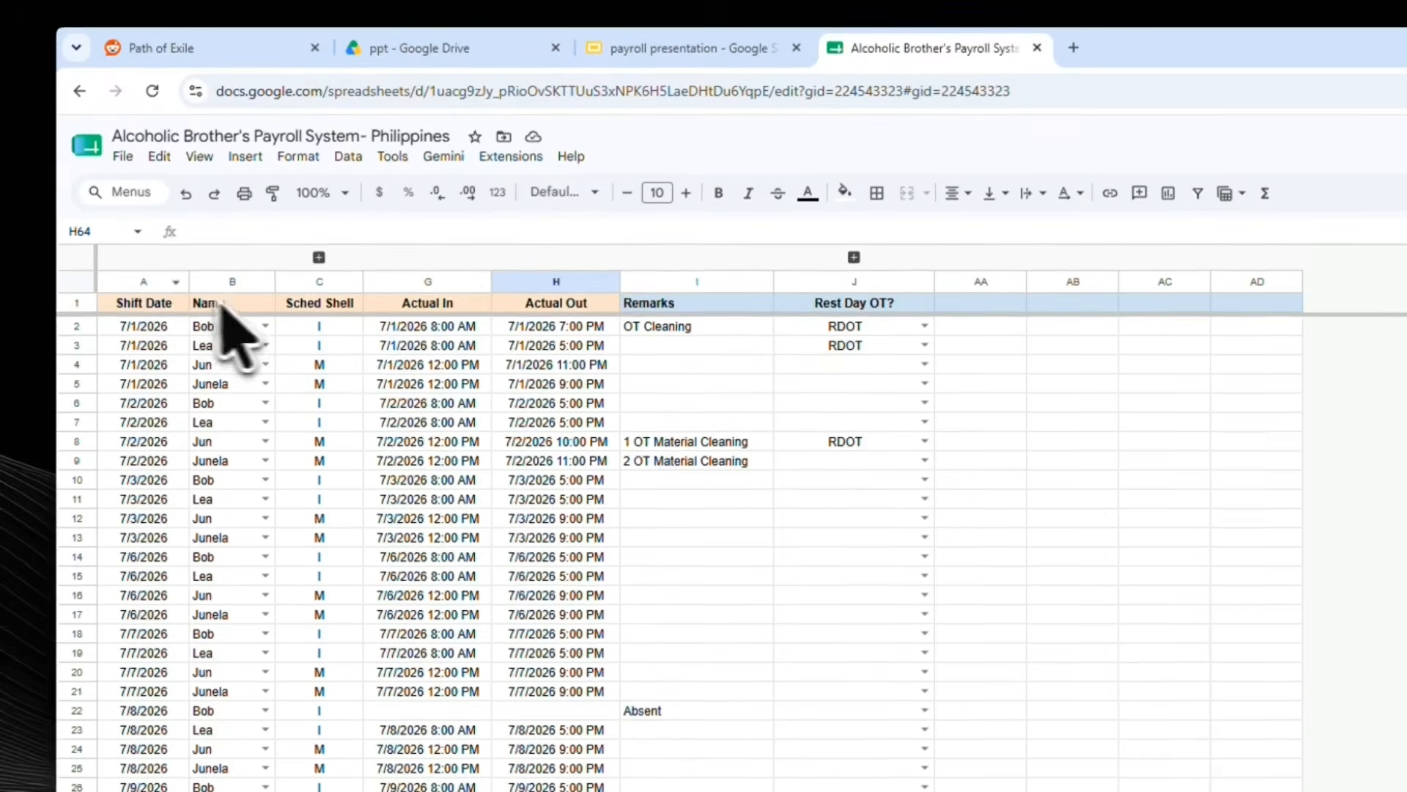
Step: Examine the daily log's column headers and the overtime remarks in rows 8 and 9
{"action": "left_click", "coordinate": [167, 300]}
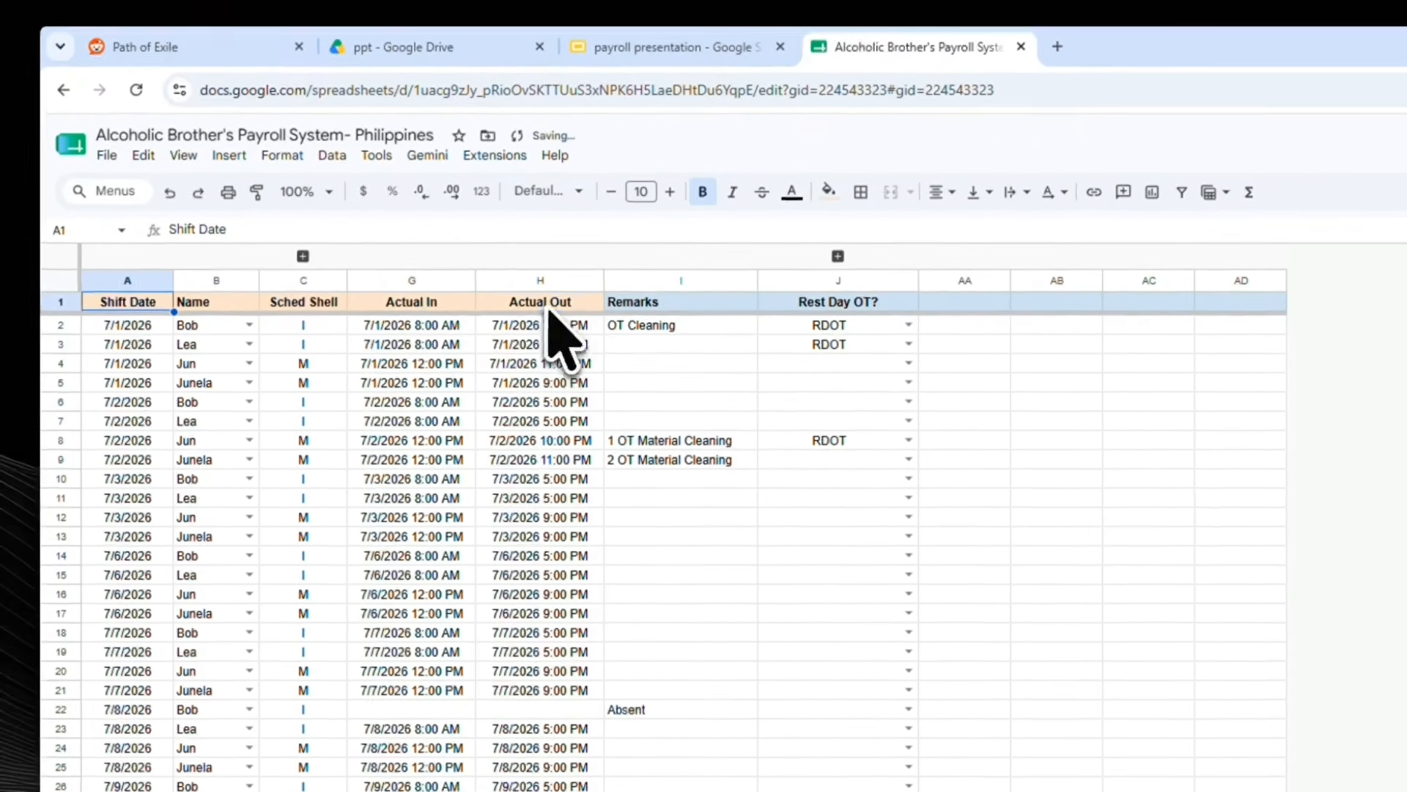
{"action": "left_click", "coordinate": [557, 363]}
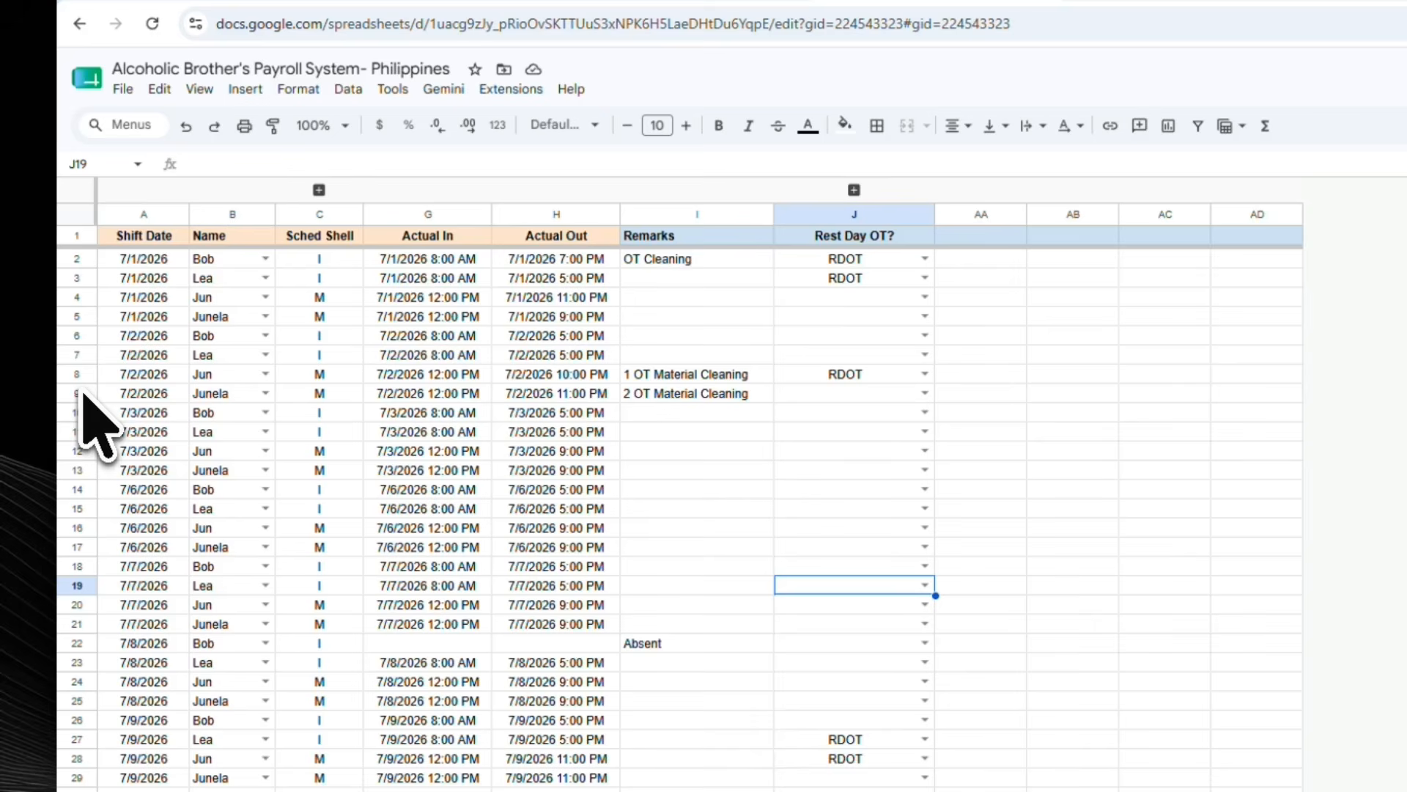
{"action": "left_click", "coordinate": [681, 394]}
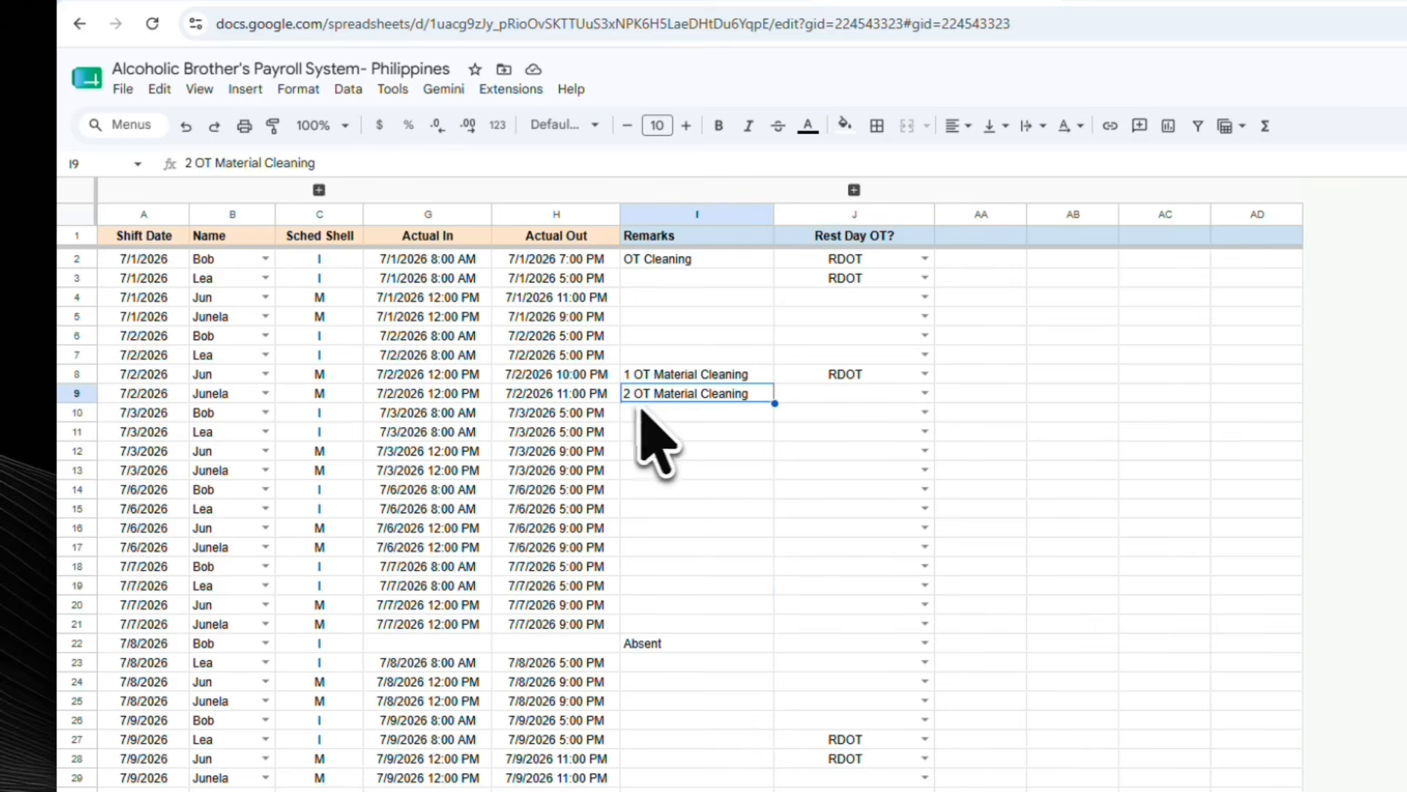
{"action": "left_click", "coordinate": [698, 373]}
{"action": "left_click", "coordinate": [673, 392]}
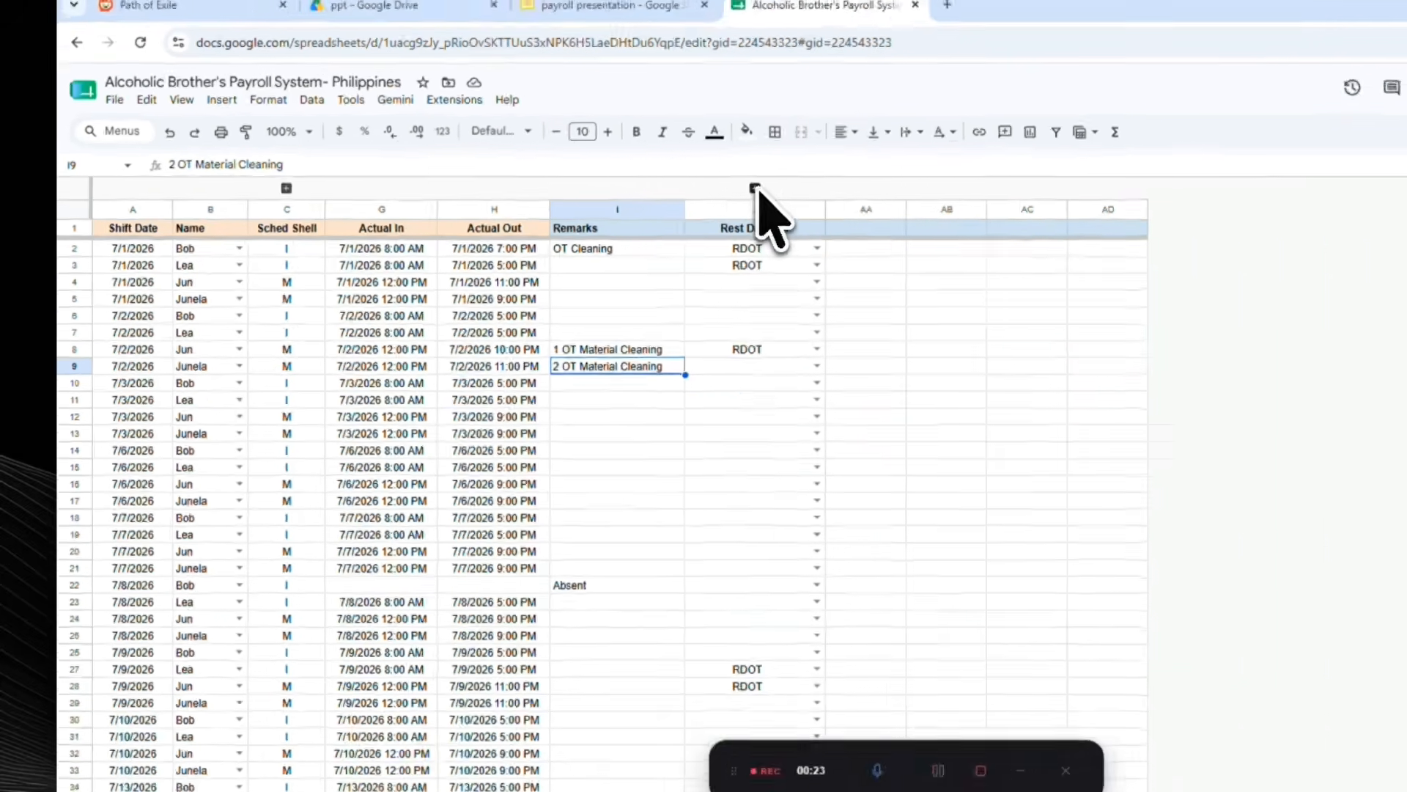
Step: Expand the calculation columns beside Rest Day OT? and examine Hours Worked and the overtime remark for row 9
{"action": "left_click", "coordinate": [755, 188]}
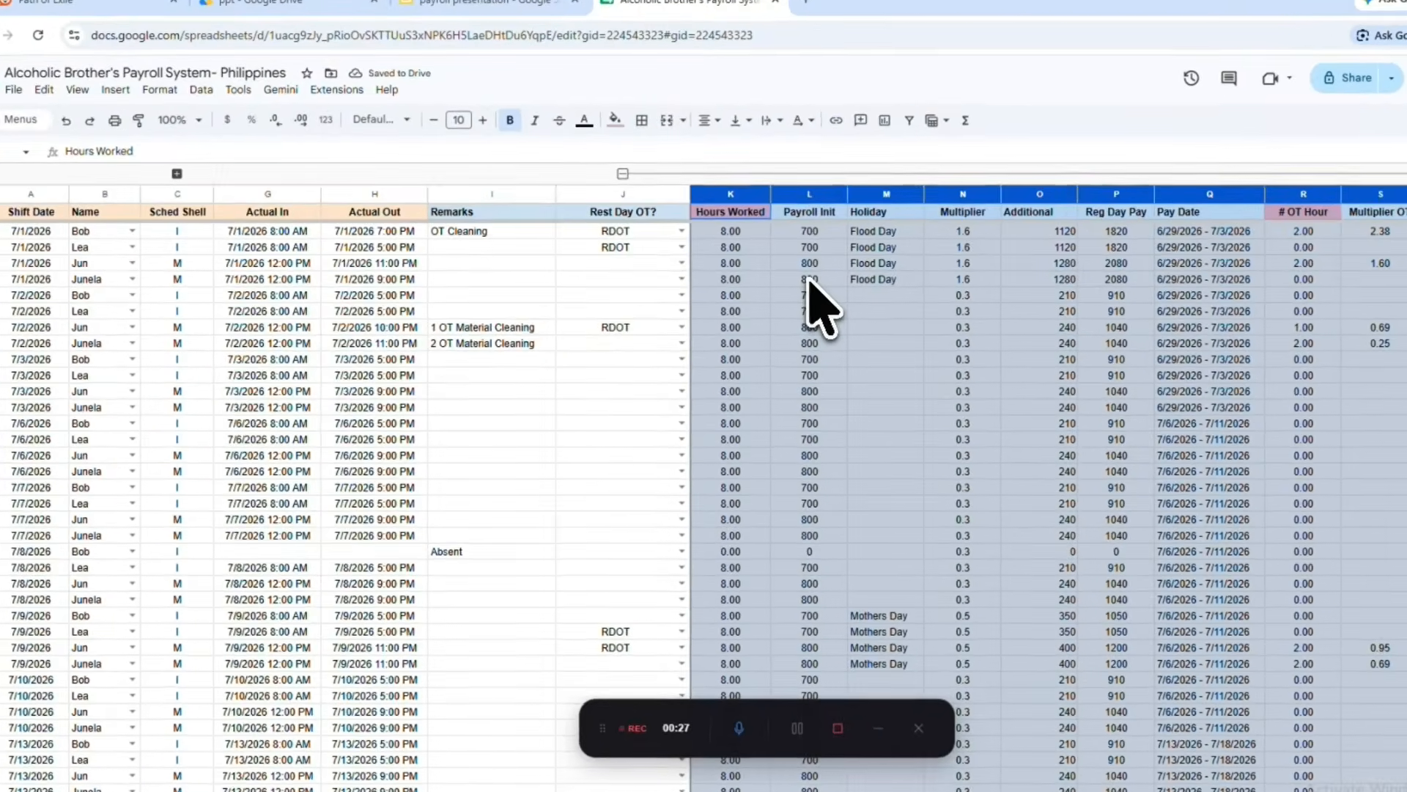
{"action": "left_click", "coordinate": [730, 327]}
{"action": "left_click", "coordinate": [492, 343]}
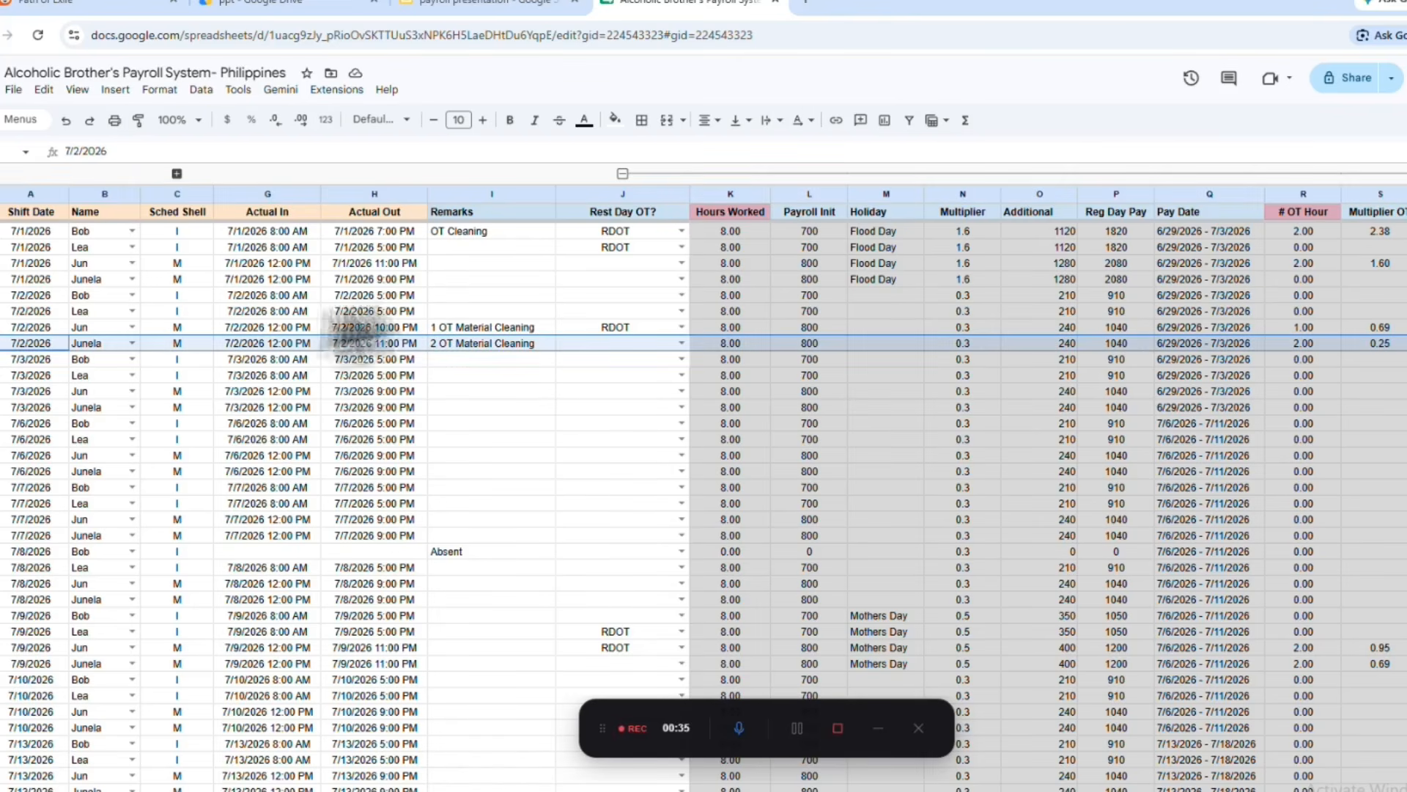
{"action": "left_click", "coordinate": [733, 194]}
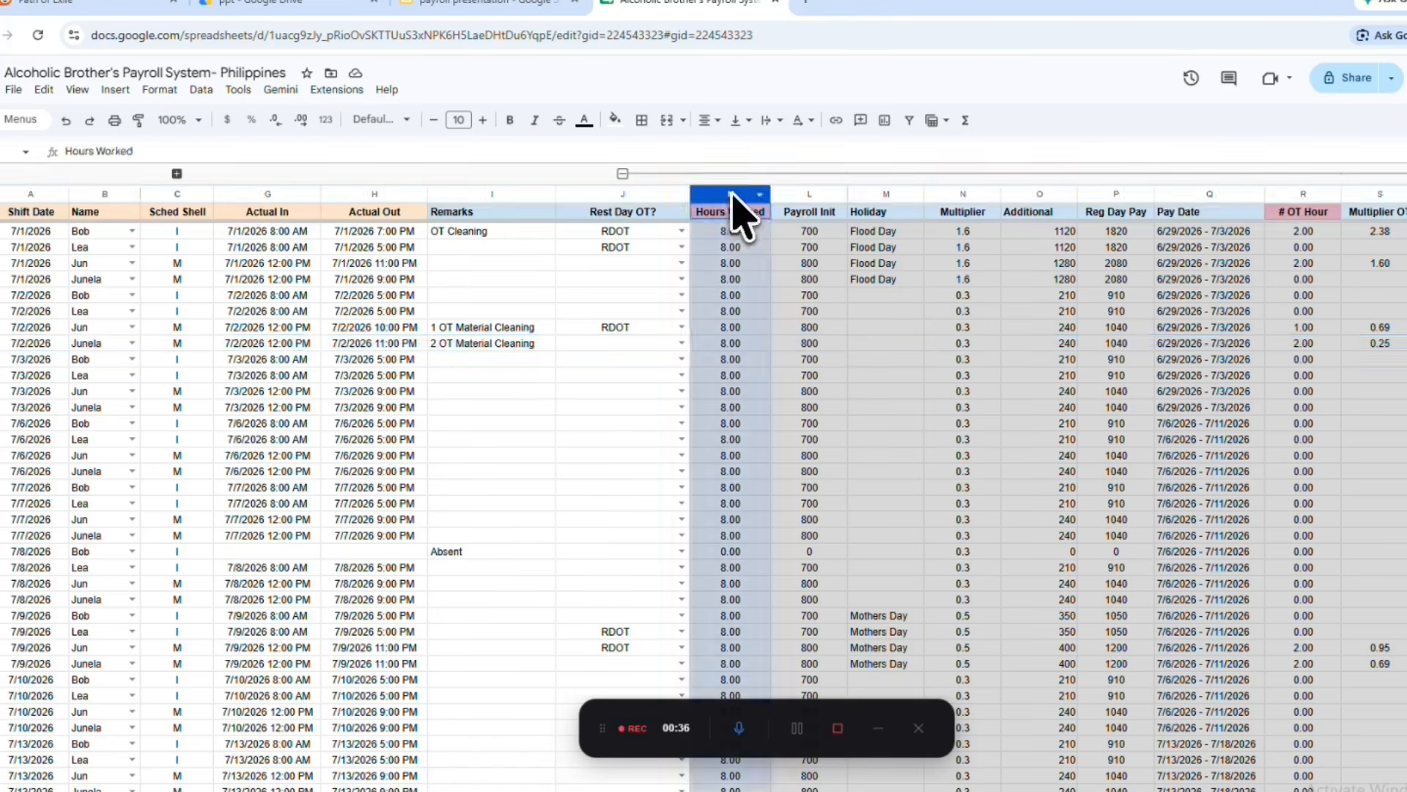
{"action": "left_click", "coordinate": [733, 343]}
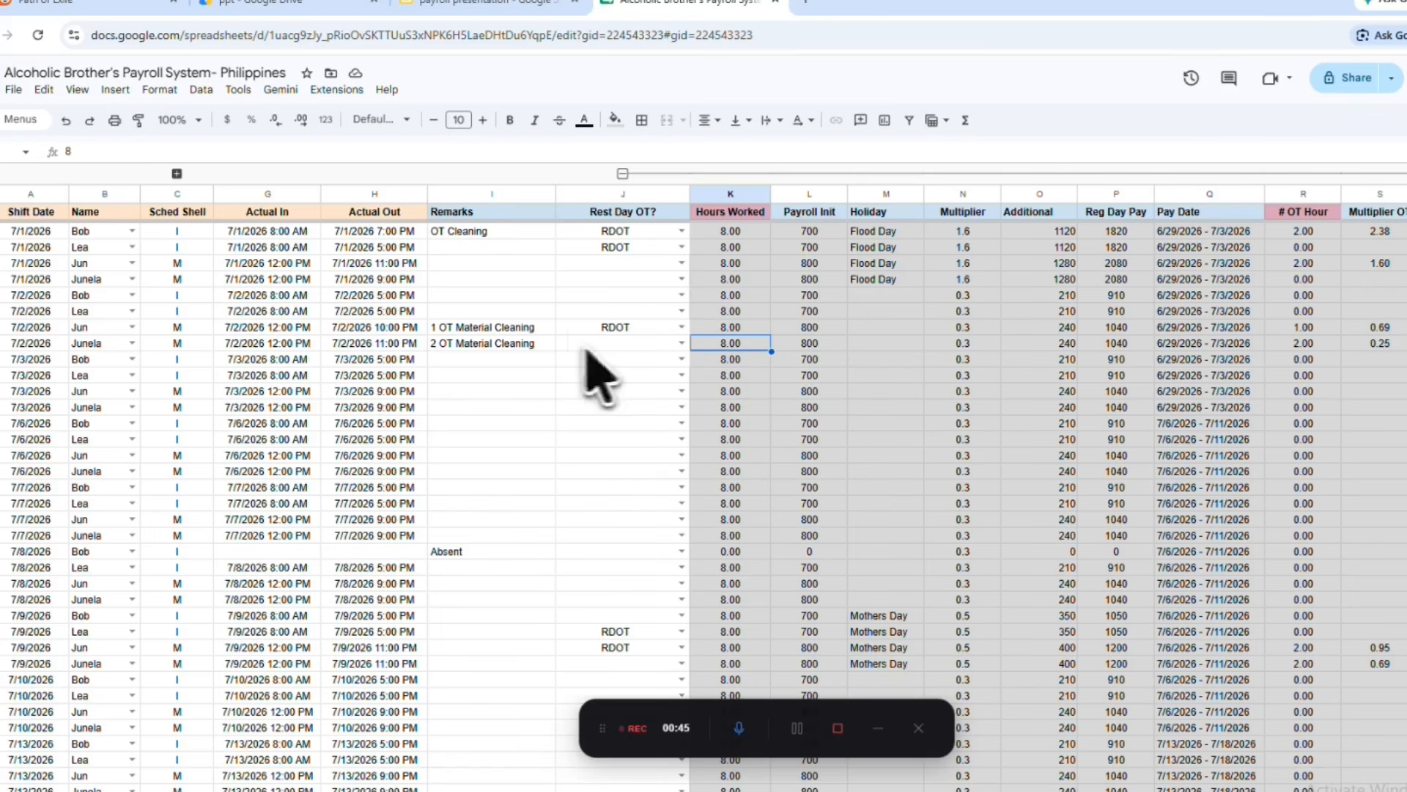
{"action": "left_click", "coordinate": [546, 346]}
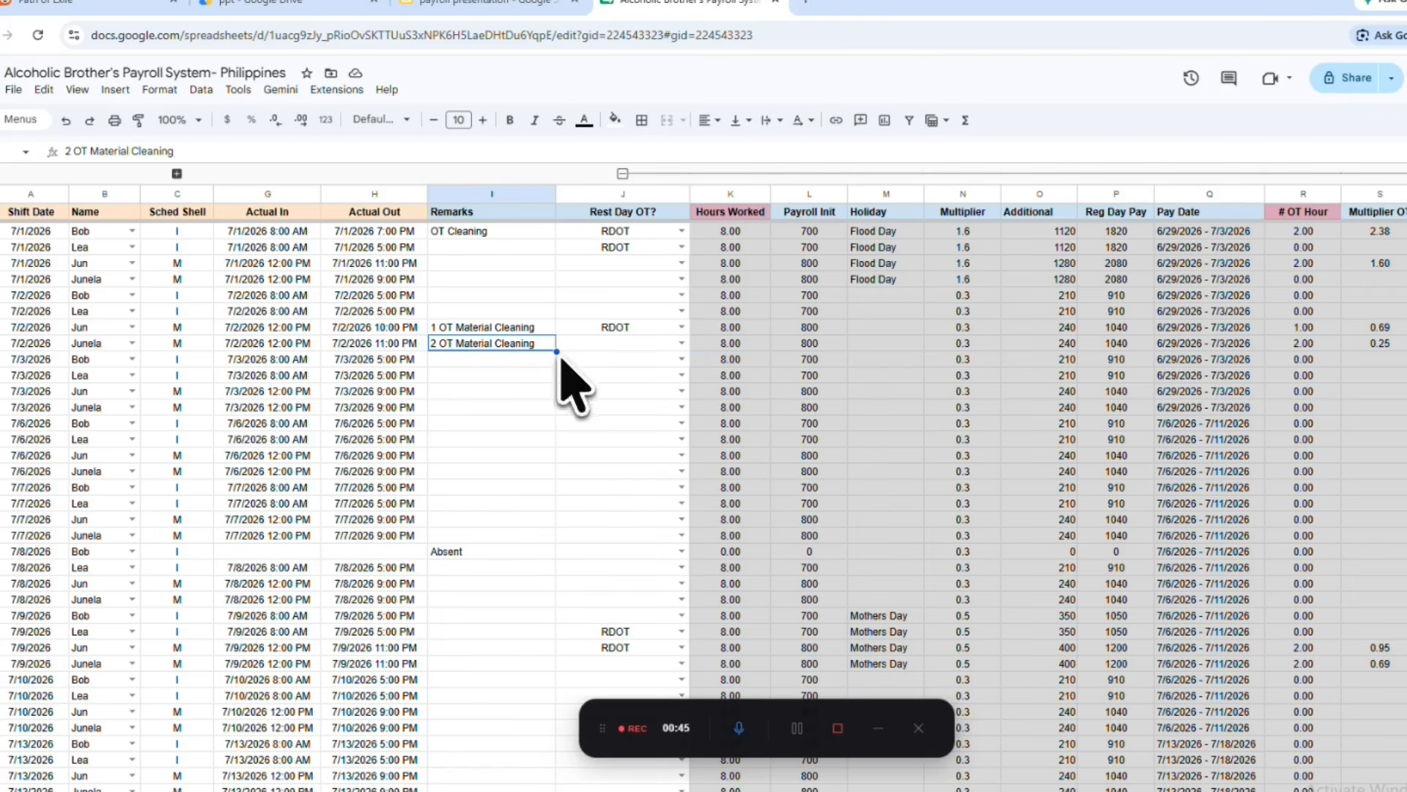
{"action": "left_click", "coordinate": [2, 345]}
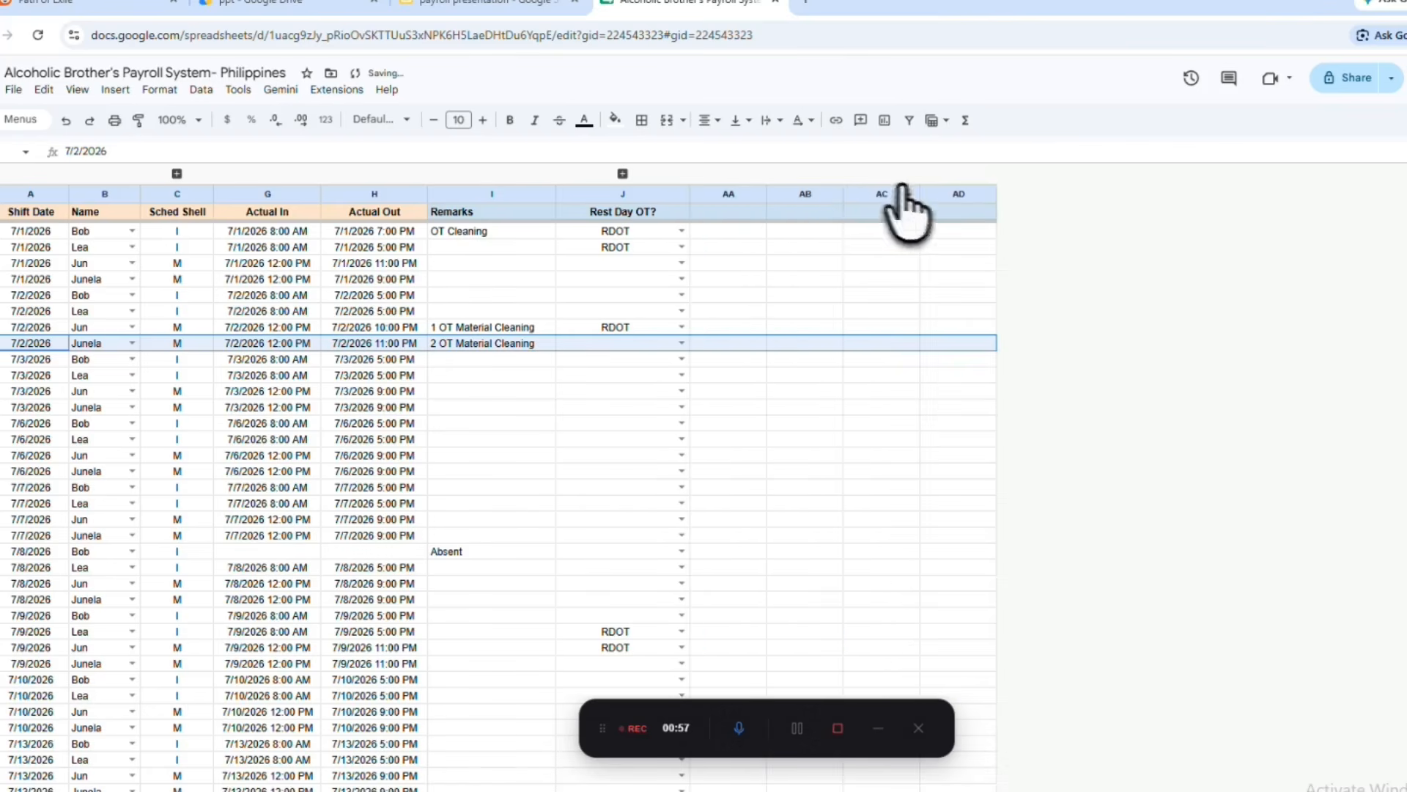
Step: Expand the calculation columns beside Rest Day OT? again and change row 9's Actual Out to 7/3/2026 23:00:00
{"action": "left_click", "coordinate": [760, 174]}
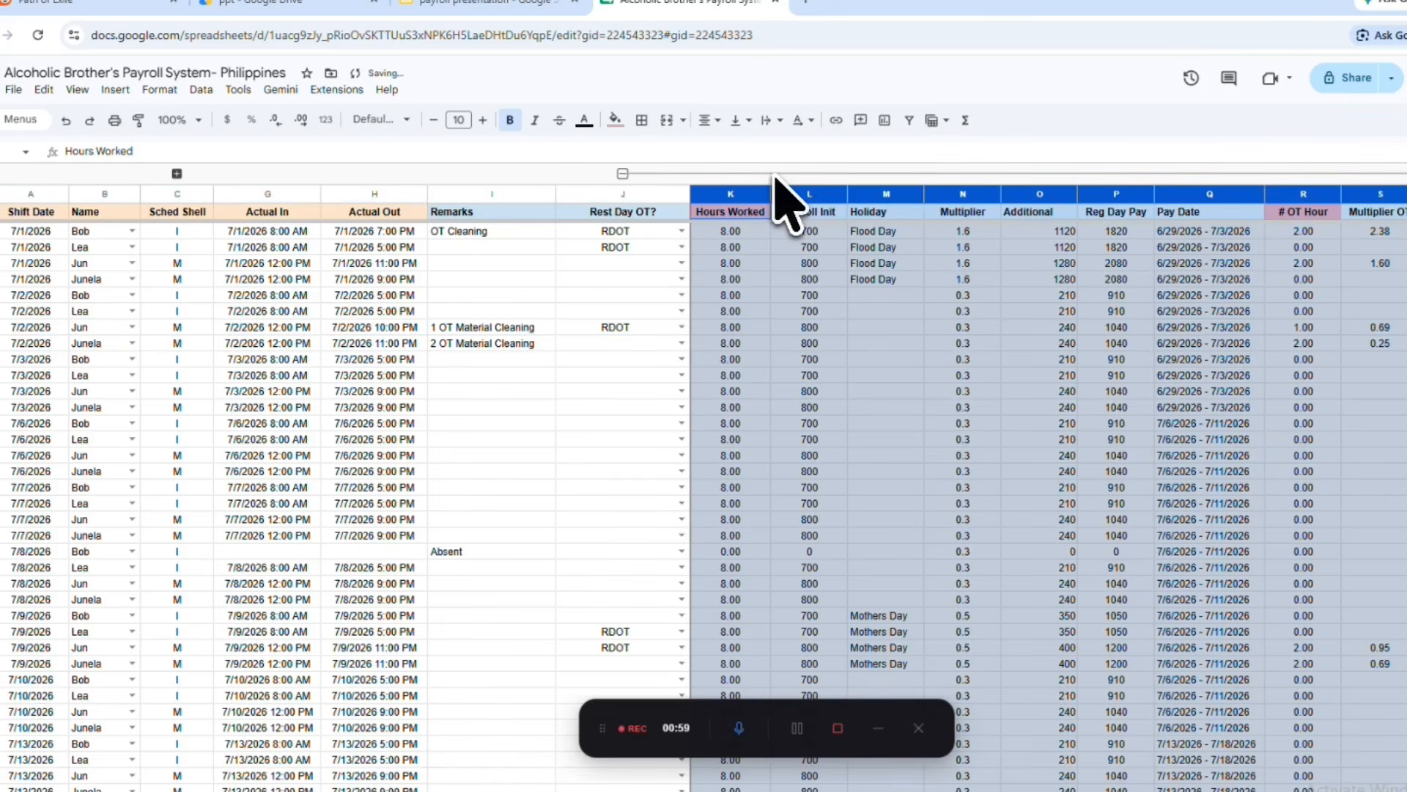
{"action": "left_click", "coordinate": [809, 358]}
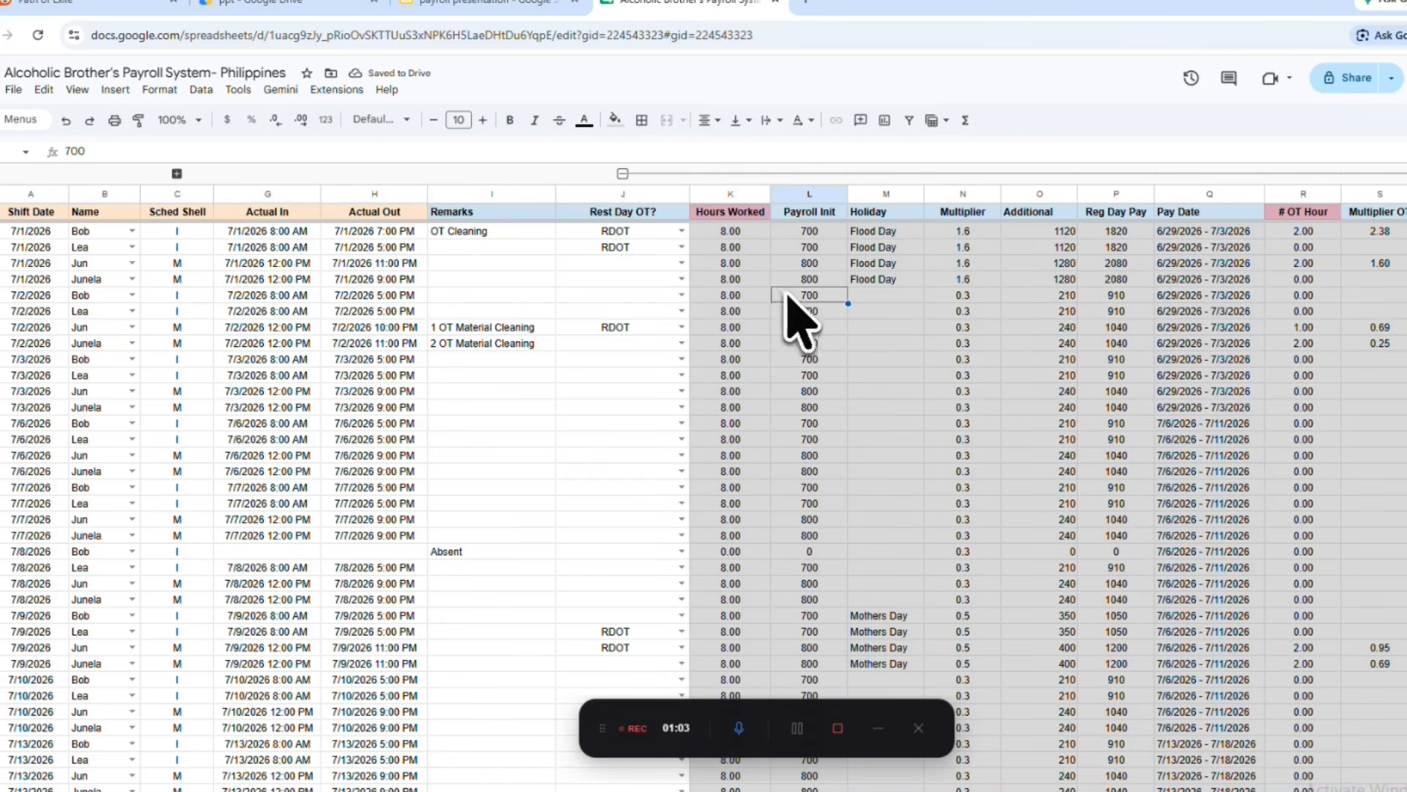
{"action": "left_click", "coordinate": [365, 346]}
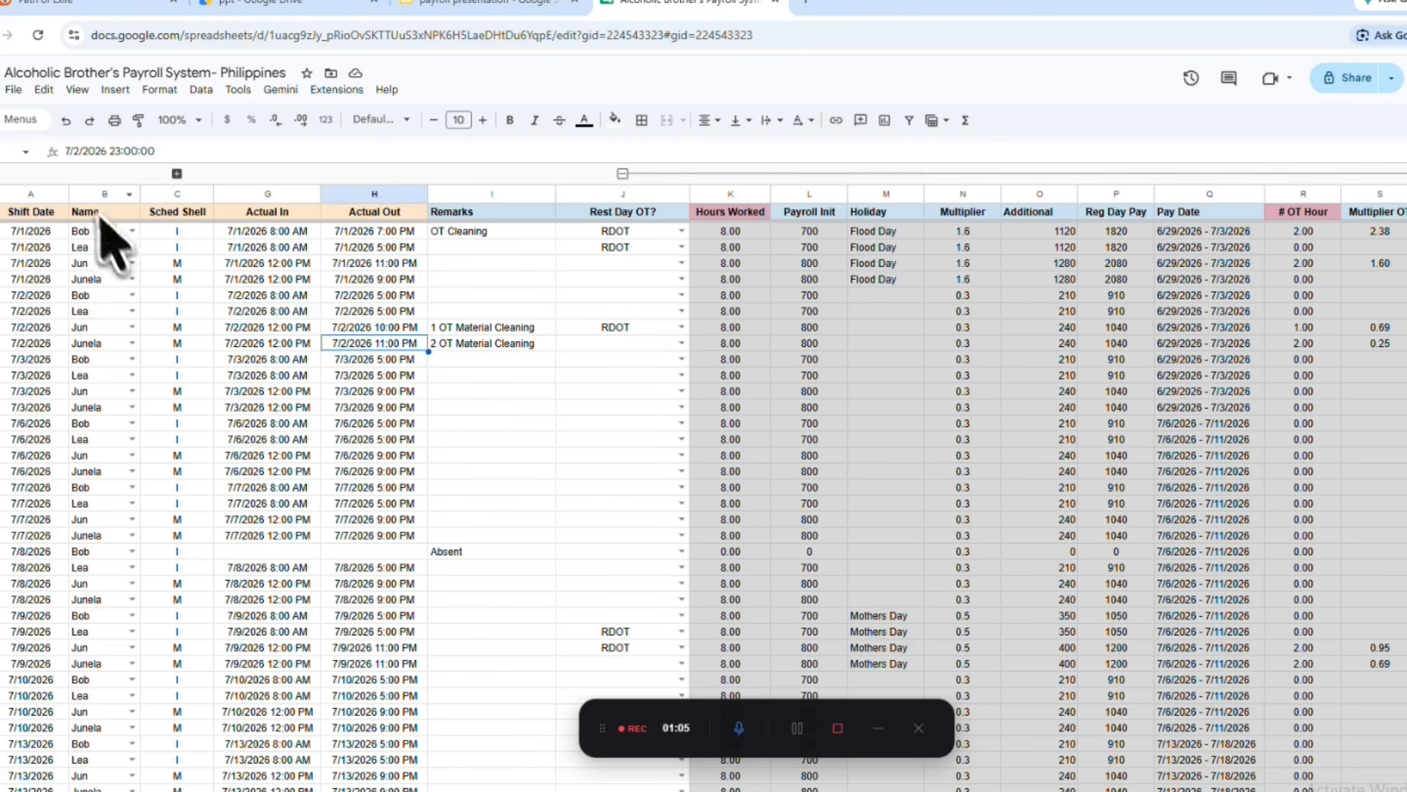
{"action": "left_click", "coordinate": [79, 152]}
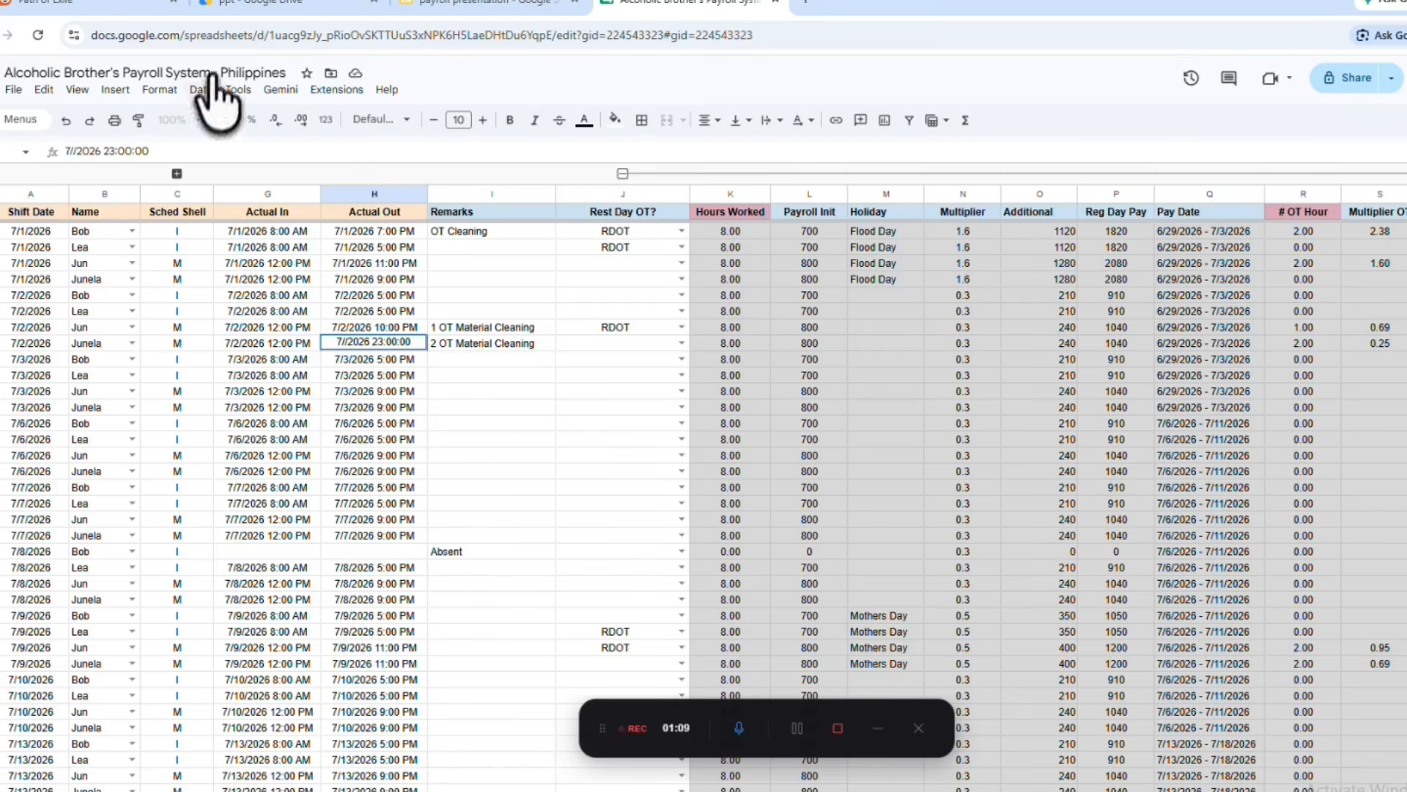
{"action": "type", "text": "3"}
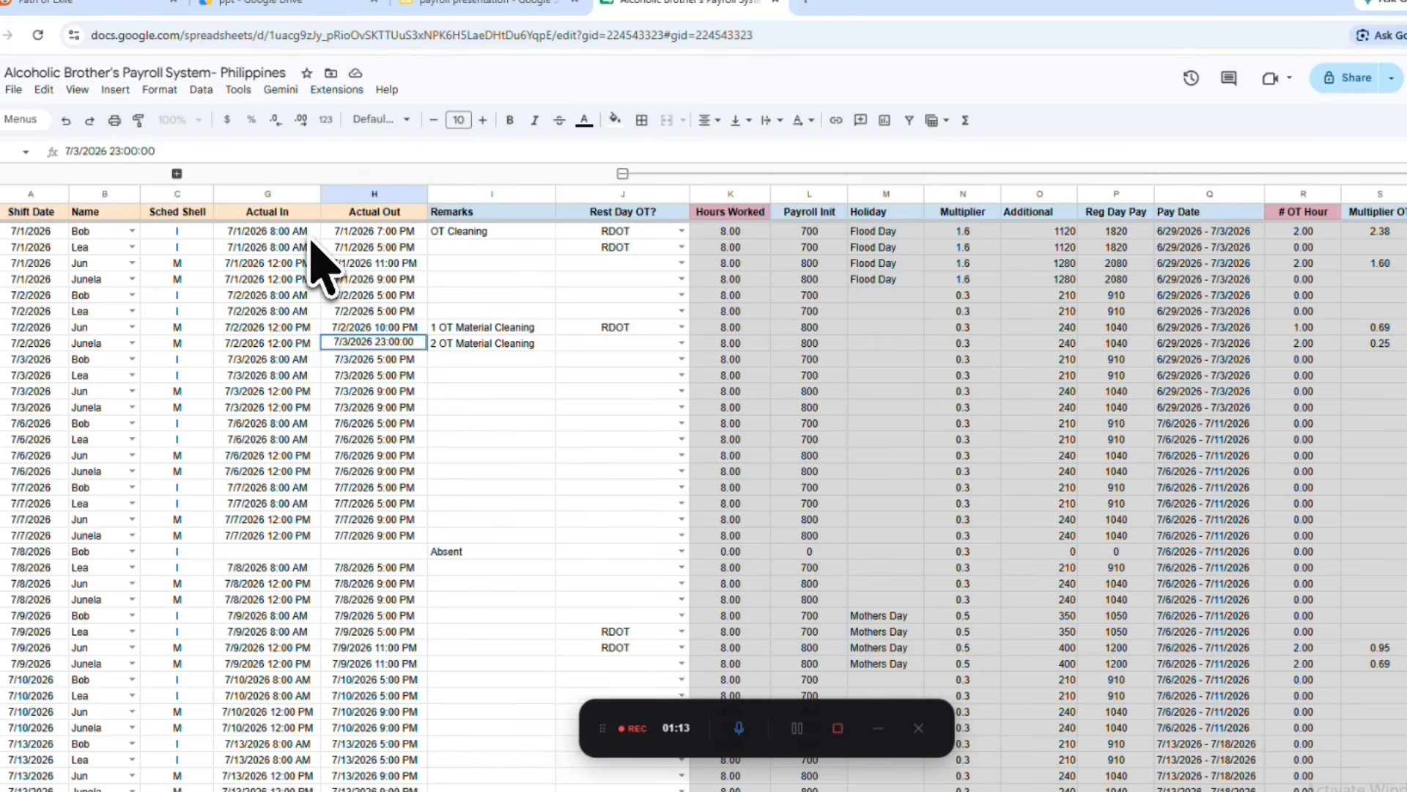
{"action": "left_click", "coordinate": [451, 389]}
Step: Check the Actual Out, Hours Worked and overtime calculations across row 9
{"action": "left_click", "coordinate": [374, 343]}
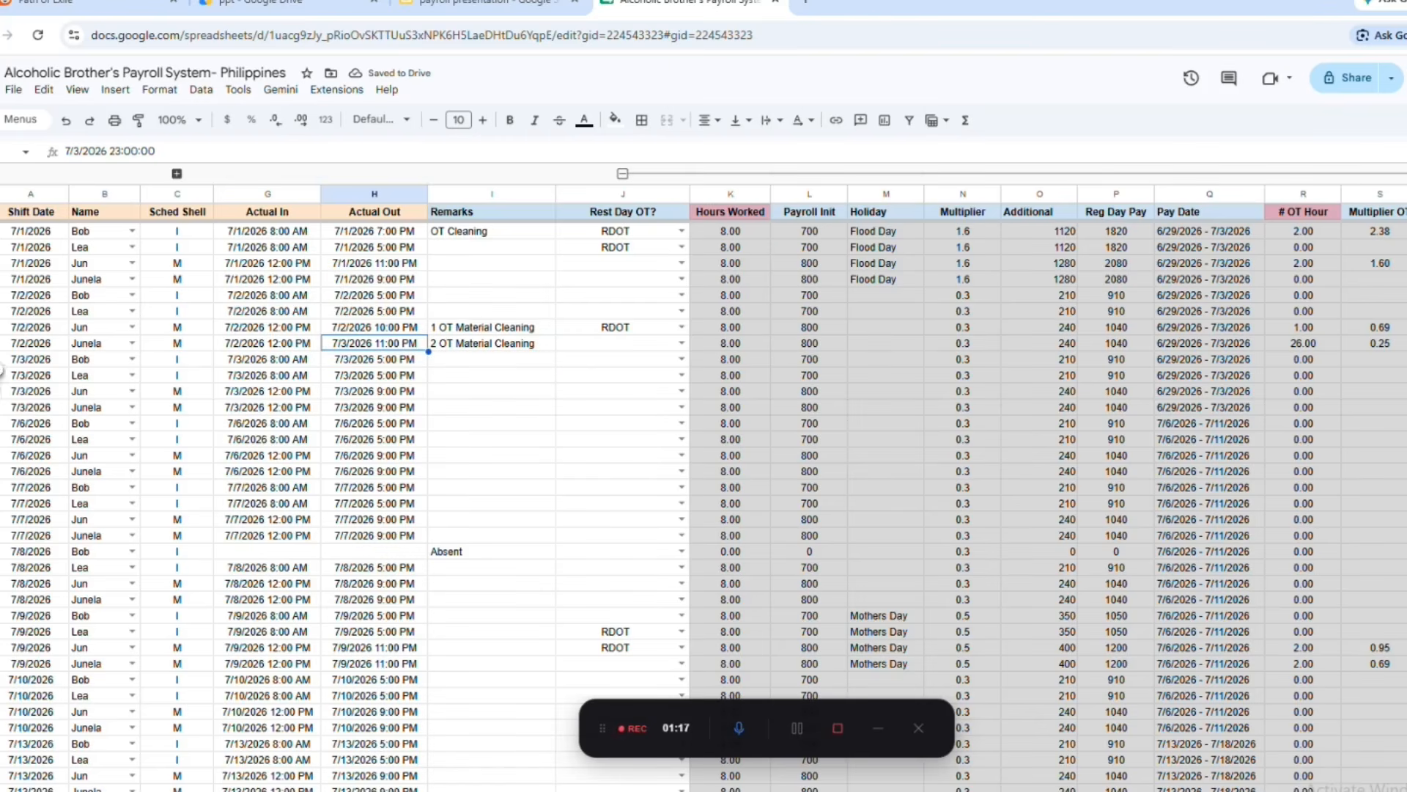
{"action": "left_click", "coordinate": [719, 345]}
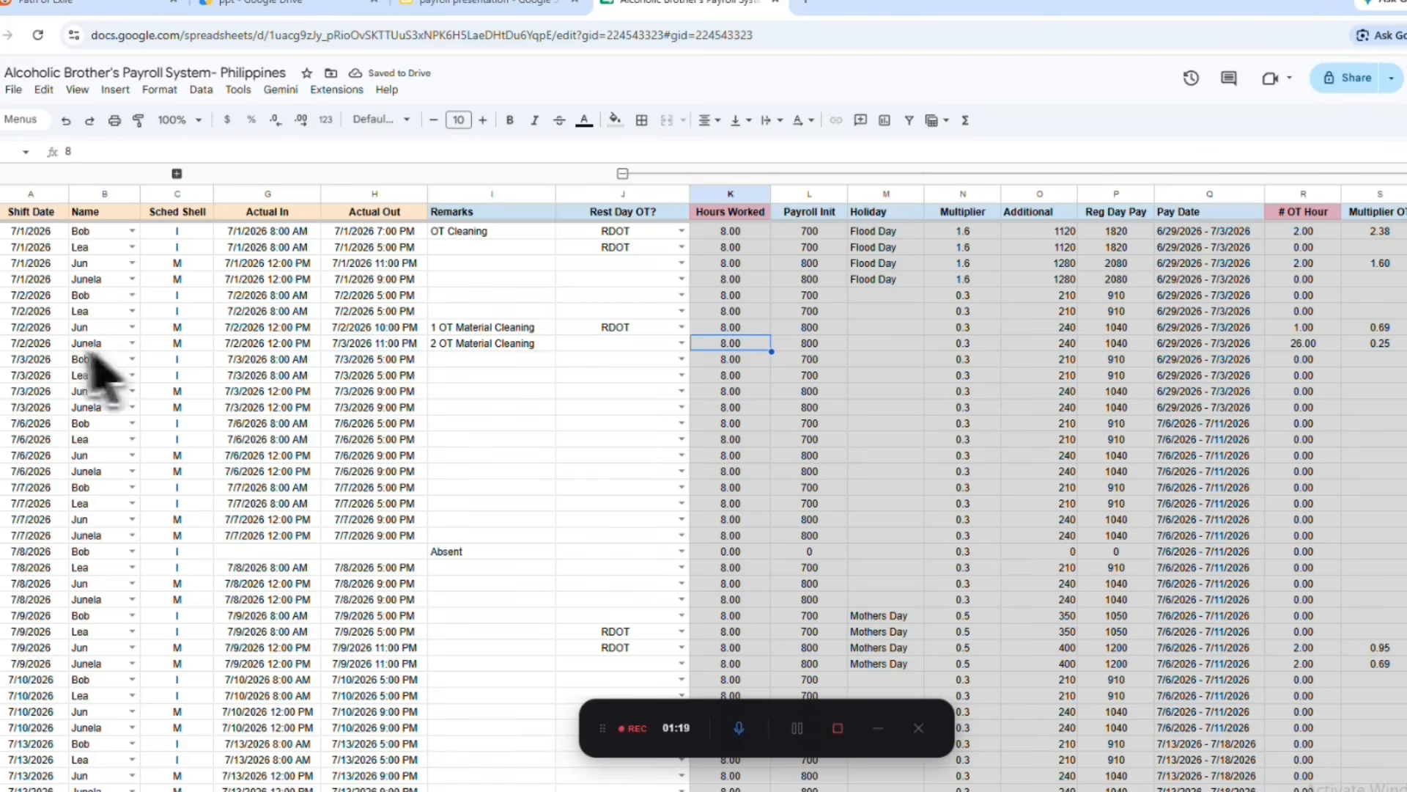
{"action": "left_click", "coordinate": [3, 343]}
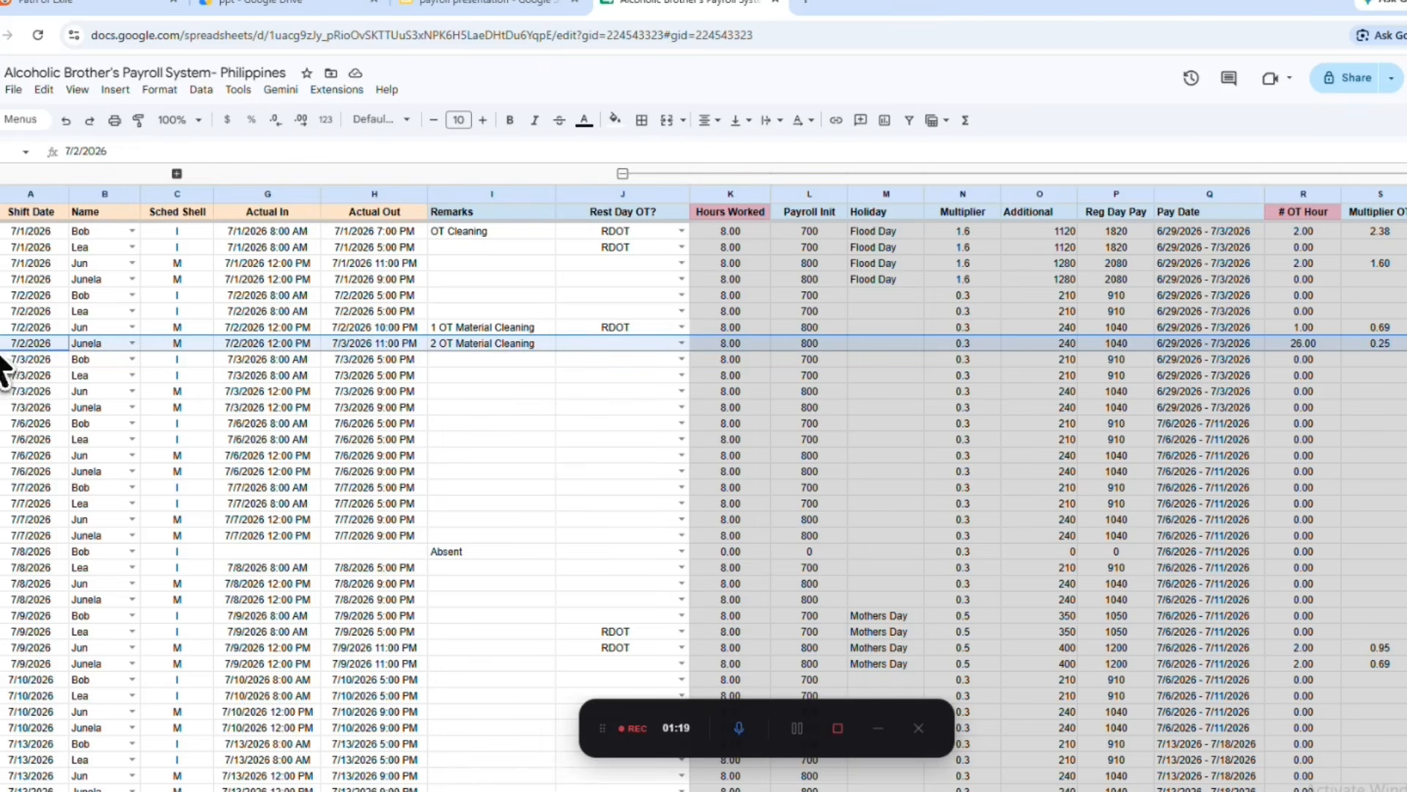
Step: Examine row 9's Hours Worked and # OT Hour values in the daily log
{"action": "left_click", "coordinate": [747, 343]}
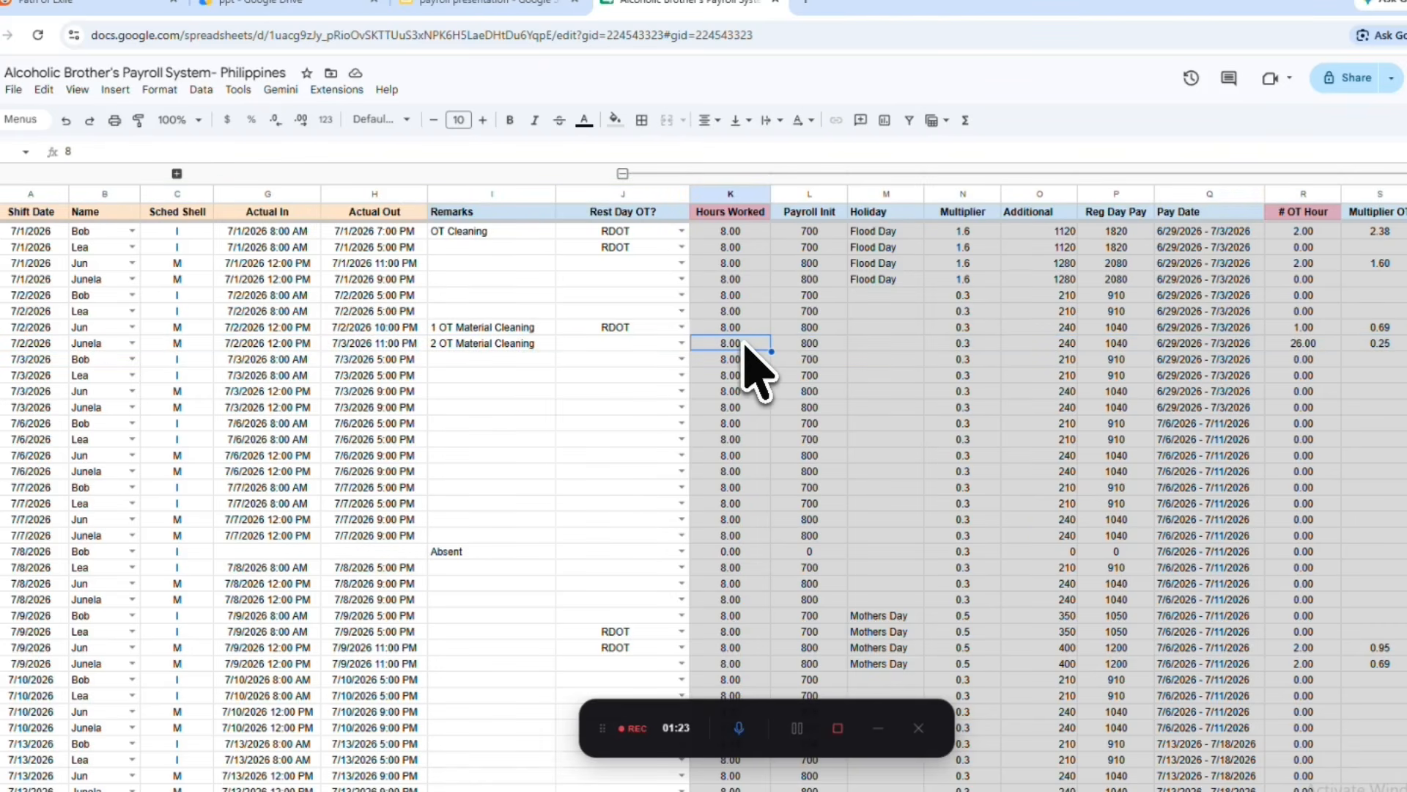
{"action": "left_click", "coordinate": [2, 343]}
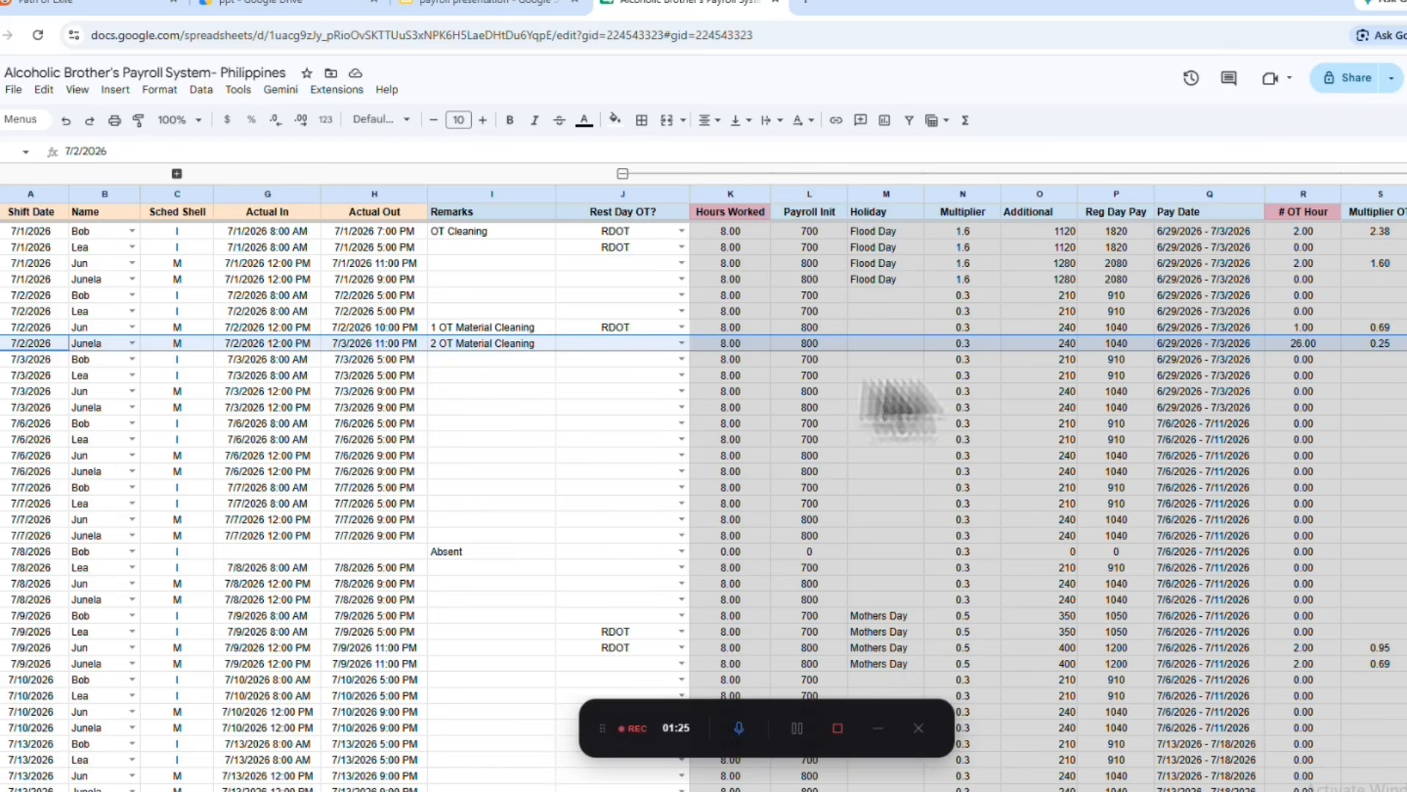
{"action": "left_click", "coordinate": [1310, 343]}
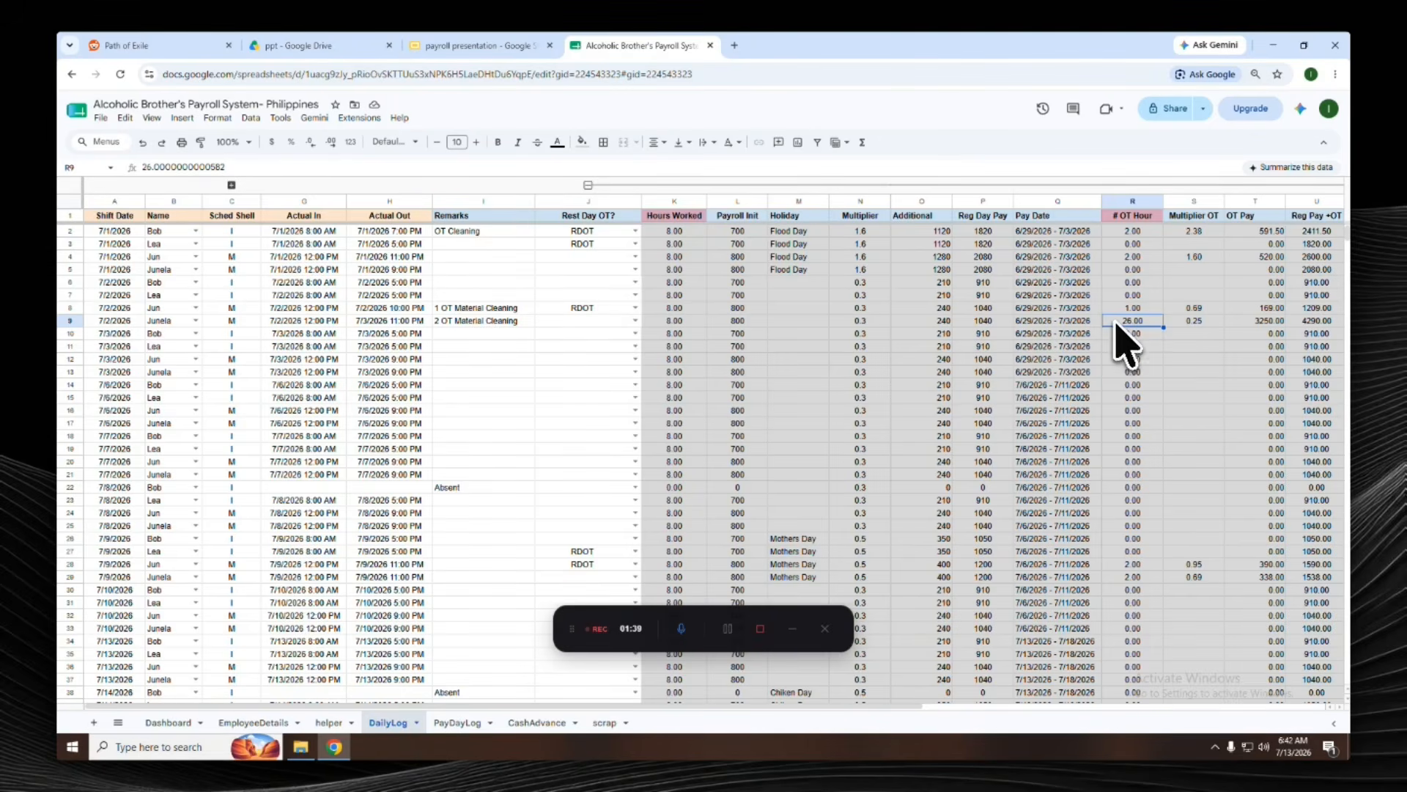
{"action": "type", "text": "3"}
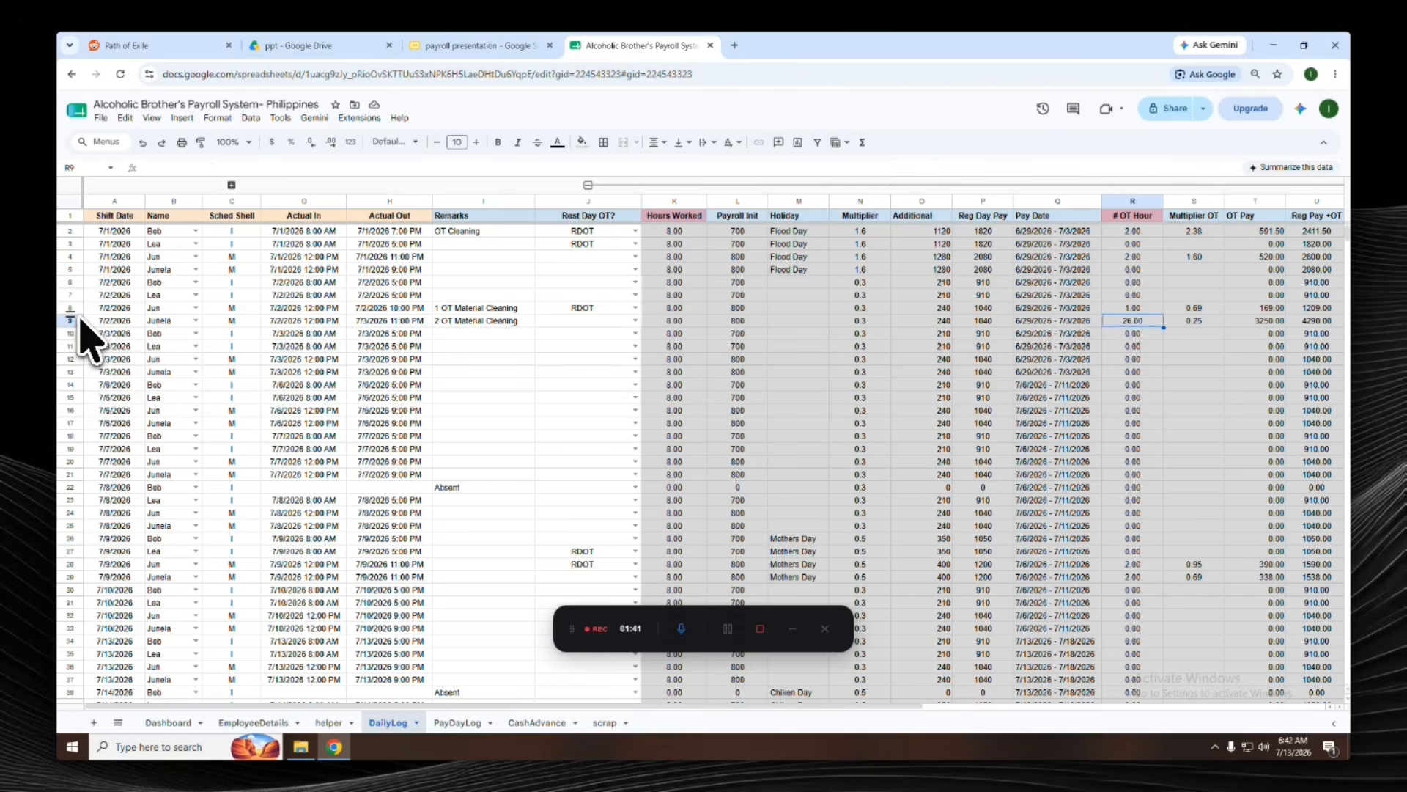
{"action": "left_click", "coordinate": [377, 398]}
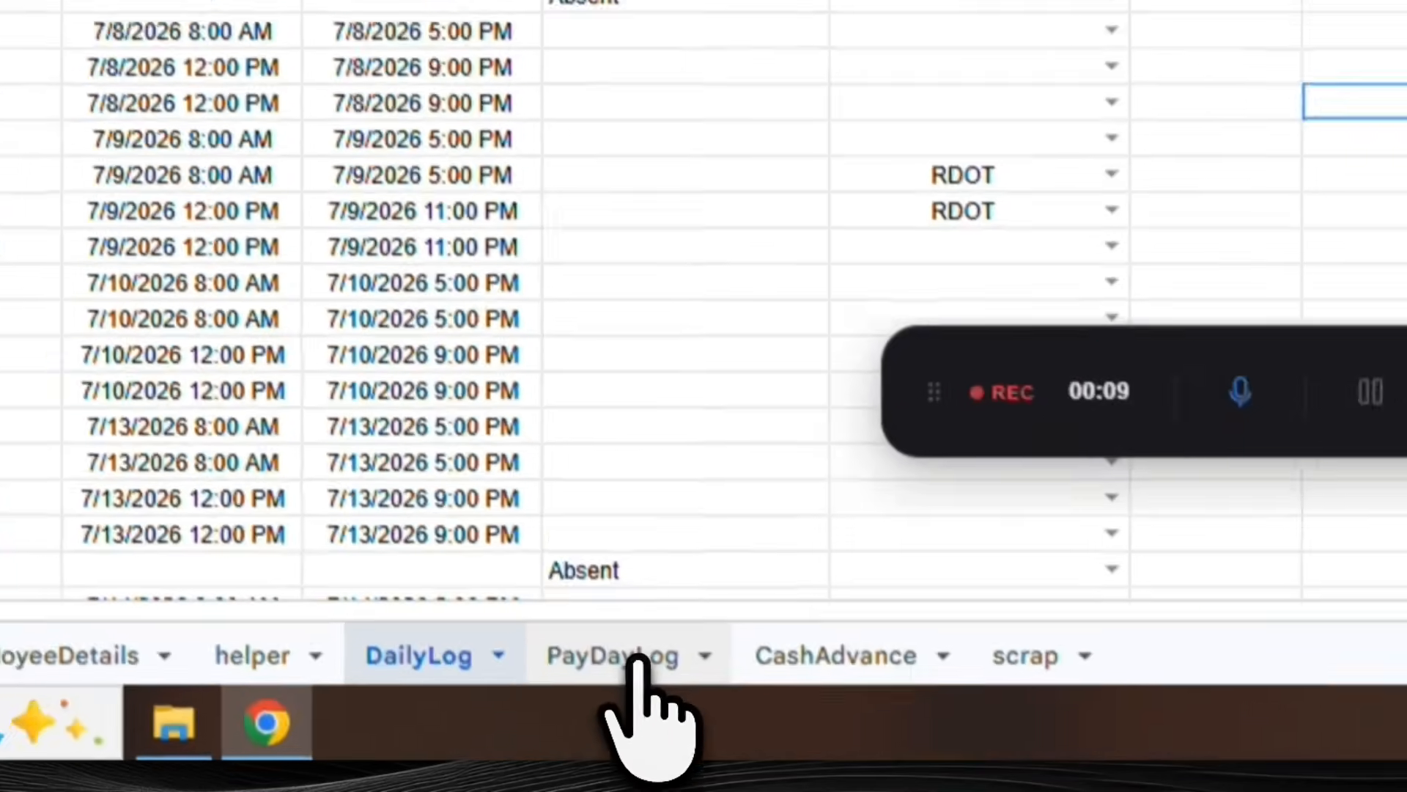
Step: Open the PayDayLog sheet and choose the same employee as in row 3 as the Name in row 11
{"action": "left_click", "coordinate": [467, 724]}
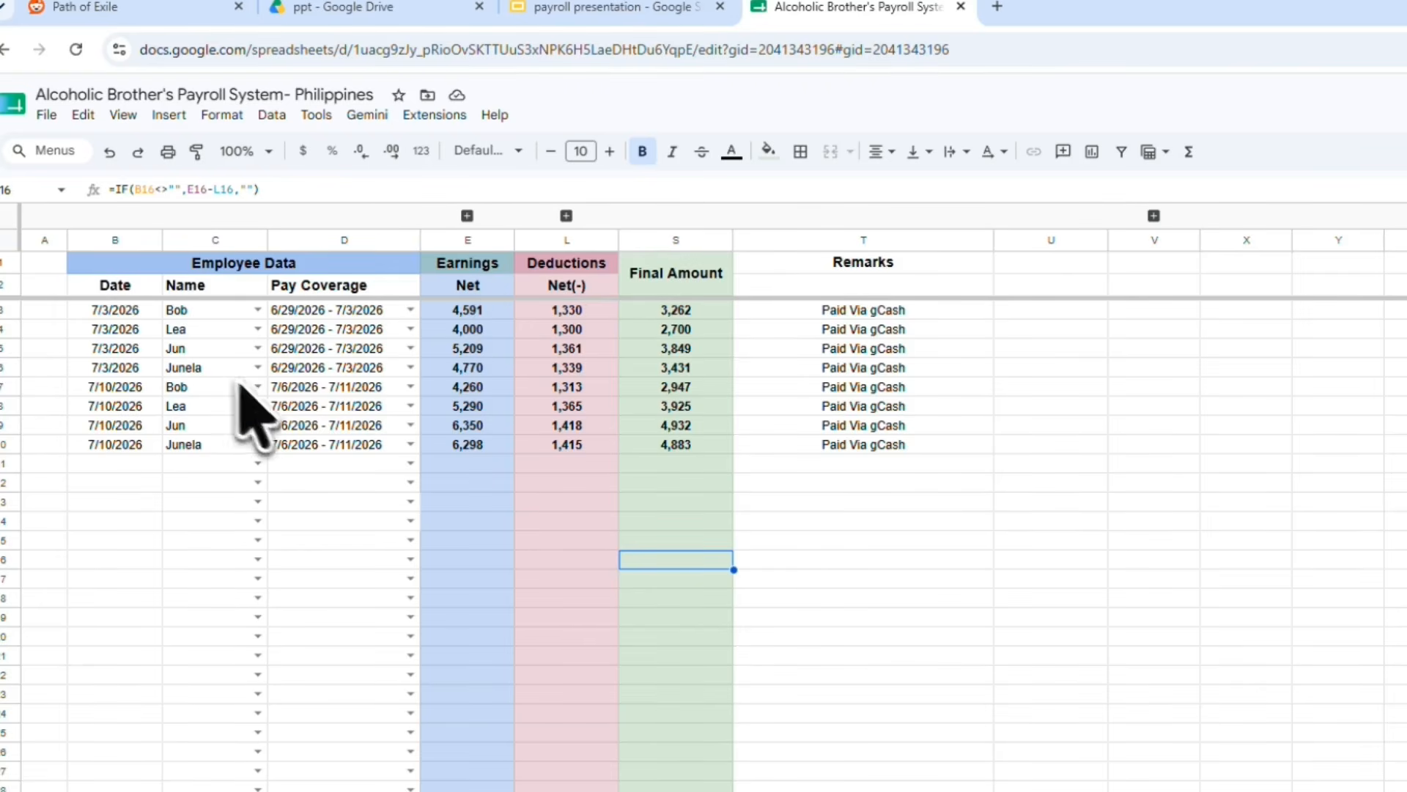
{"action": "left_click", "coordinate": [115, 311]}
{"action": "left_click", "coordinate": [222, 315]}
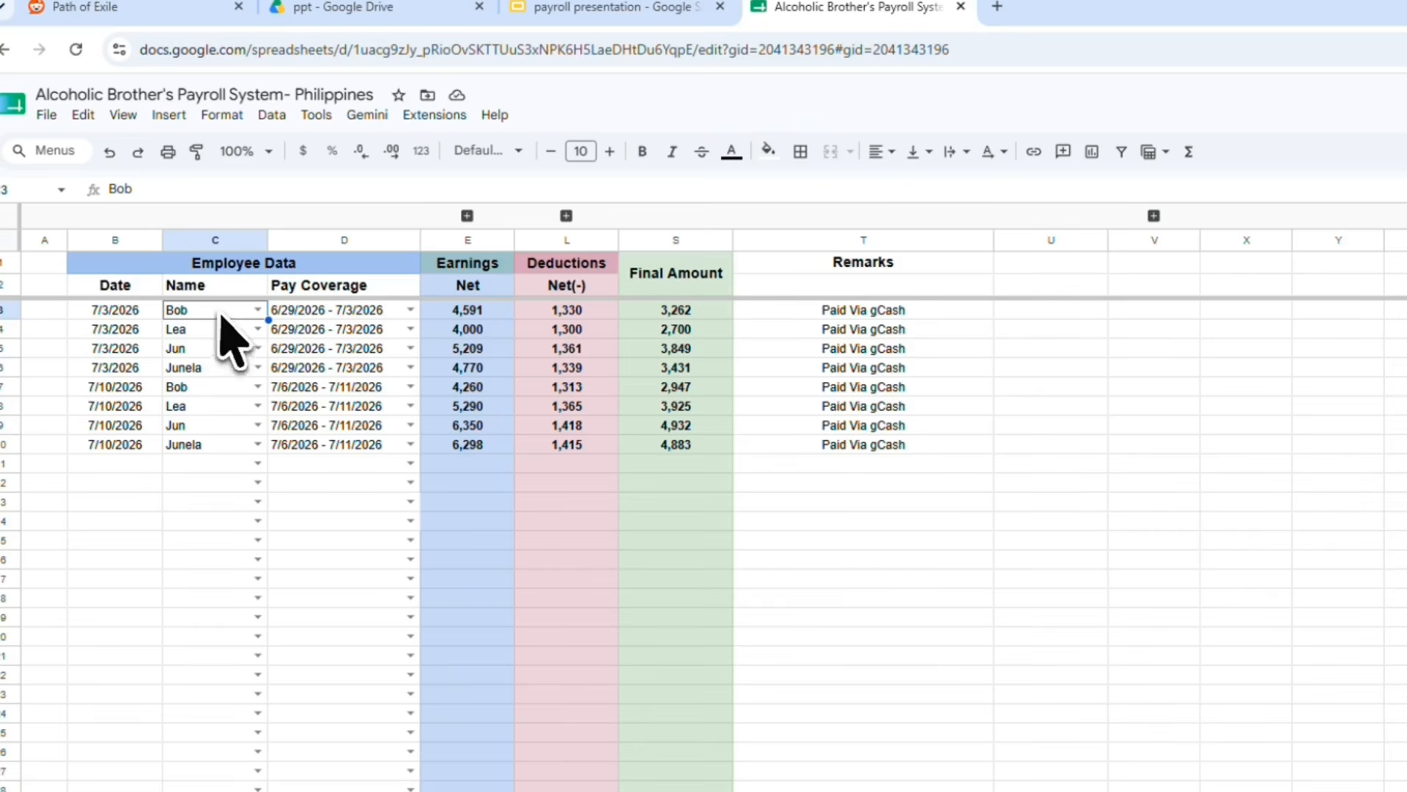
{"action": "left_click", "coordinate": [257, 463]}
{"action": "left_click", "coordinate": [207, 487]}
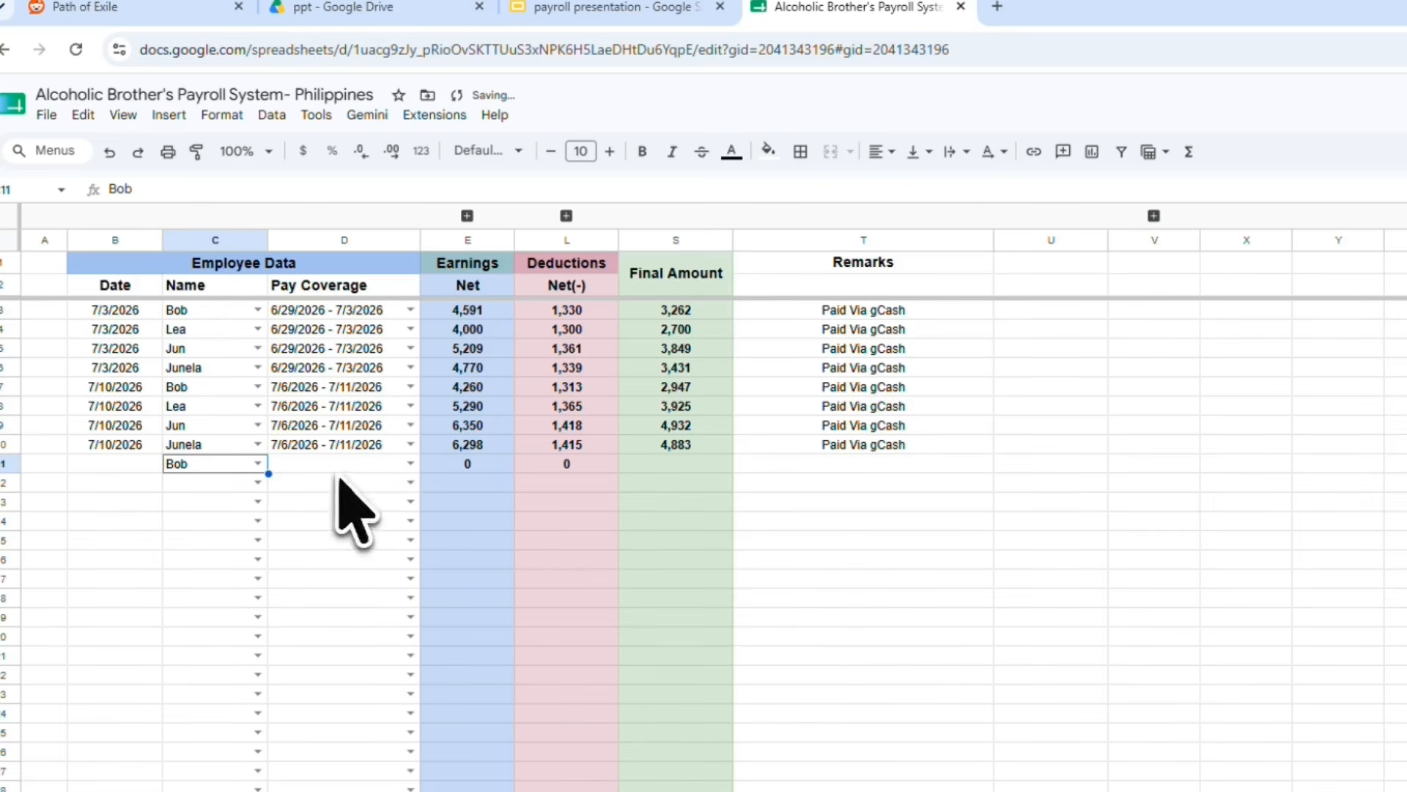
Step: Expand the Earnings breakdown and set row 11's Pay Coverage to 7/13/2026 - 7/18/2026
{"action": "left_click", "coordinate": [467, 216]}
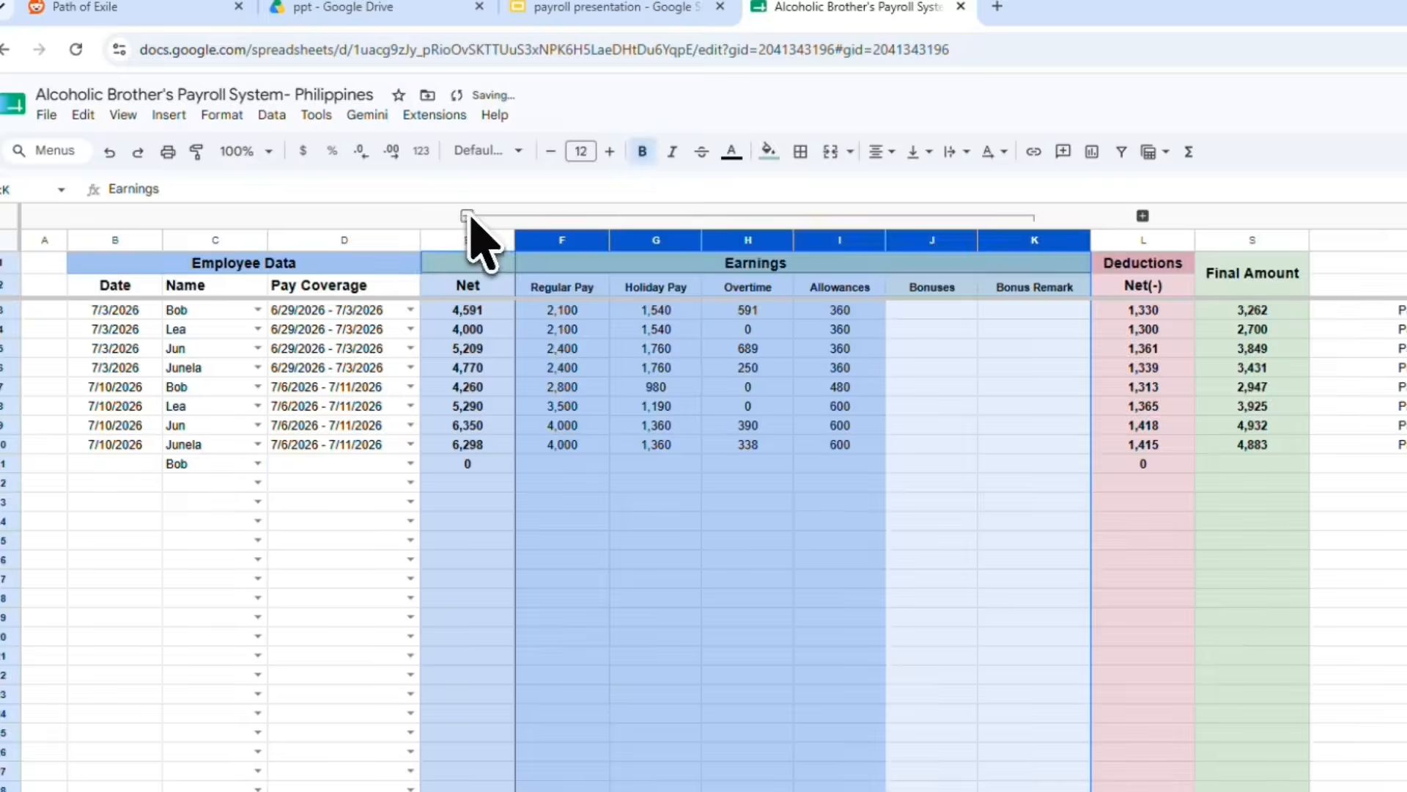
{"action": "left_click", "coordinate": [656, 482]}
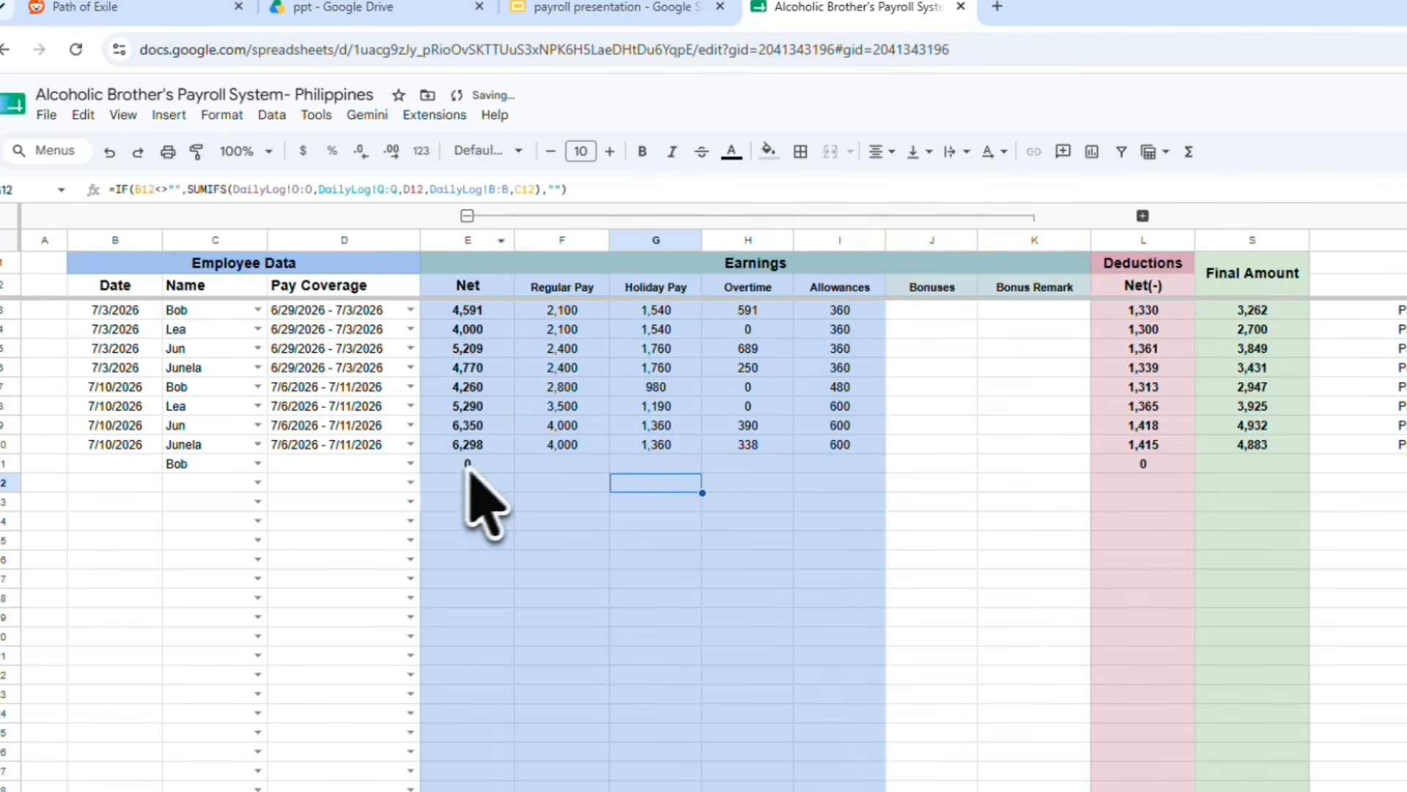
{"action": "left_click", "coordinate": [327, 463]}
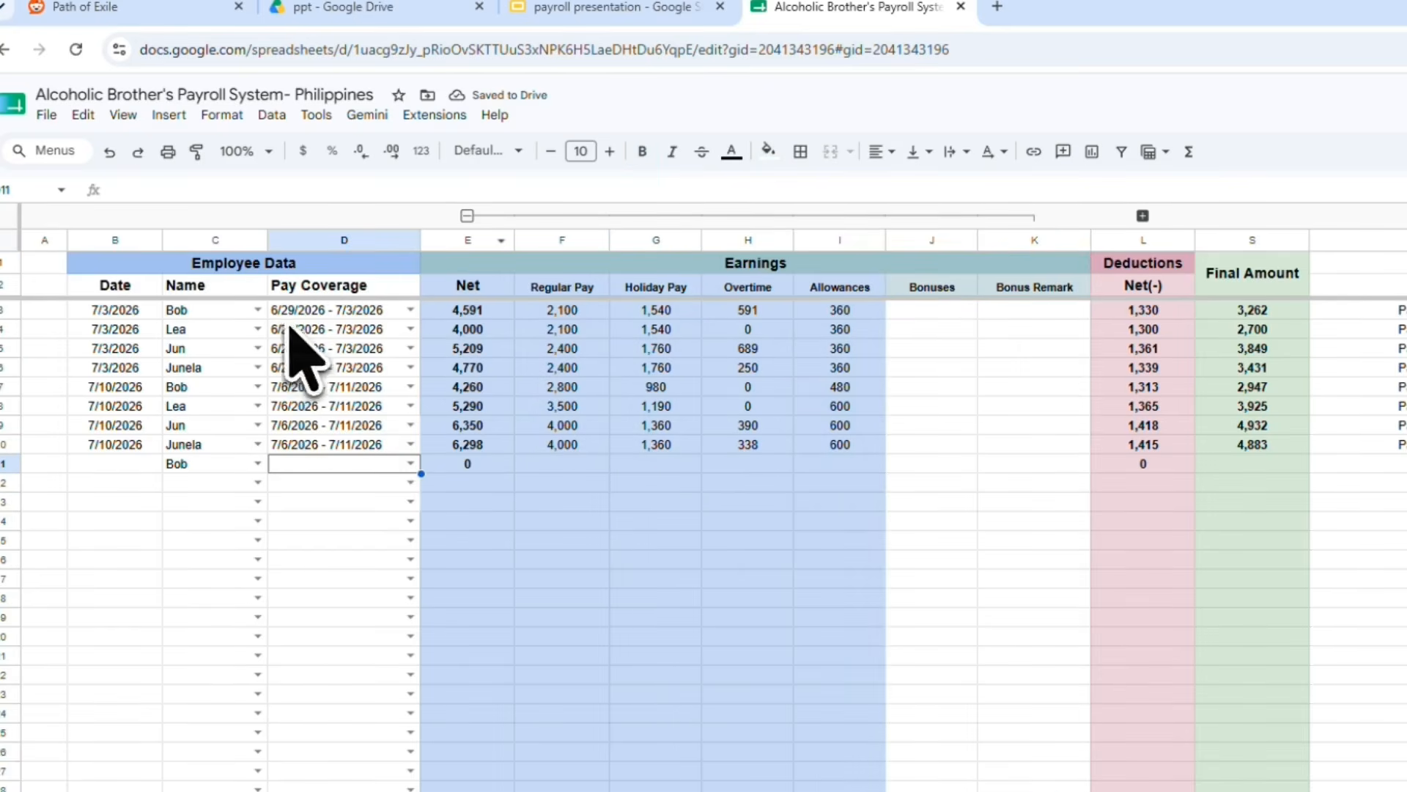
{"action": "left_click", "coordinate": [410, 463]}
{"action": "left_click", "coordinate": [326, 533]}
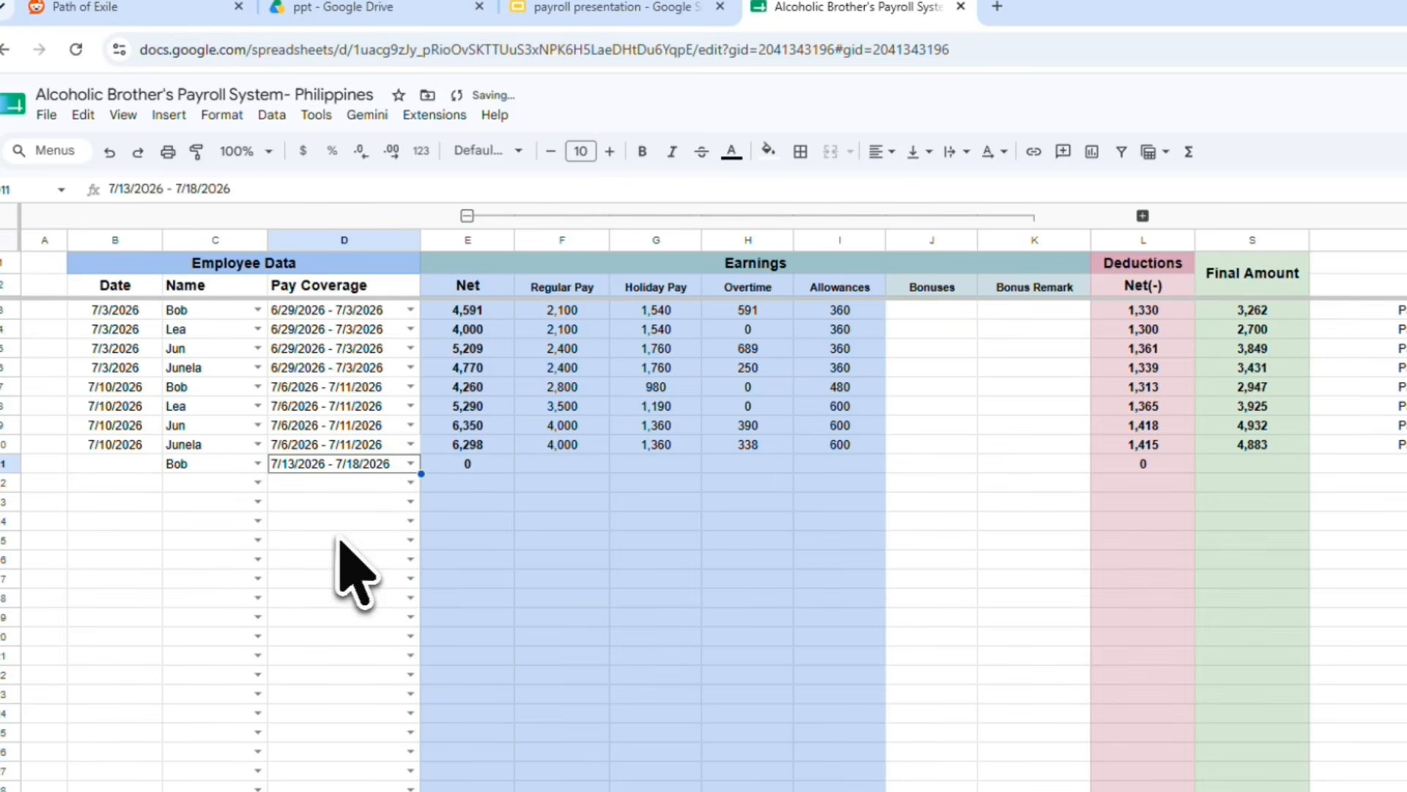
Step: Copy the date from row 10 into row 11 and change it to 7/17/2026
{"action": "left_click", "coordinate": [119, 452]}
{"action": "key", "text": "ctrl+c"}
{"action": "left_click", "coordinate": [126, 468]}
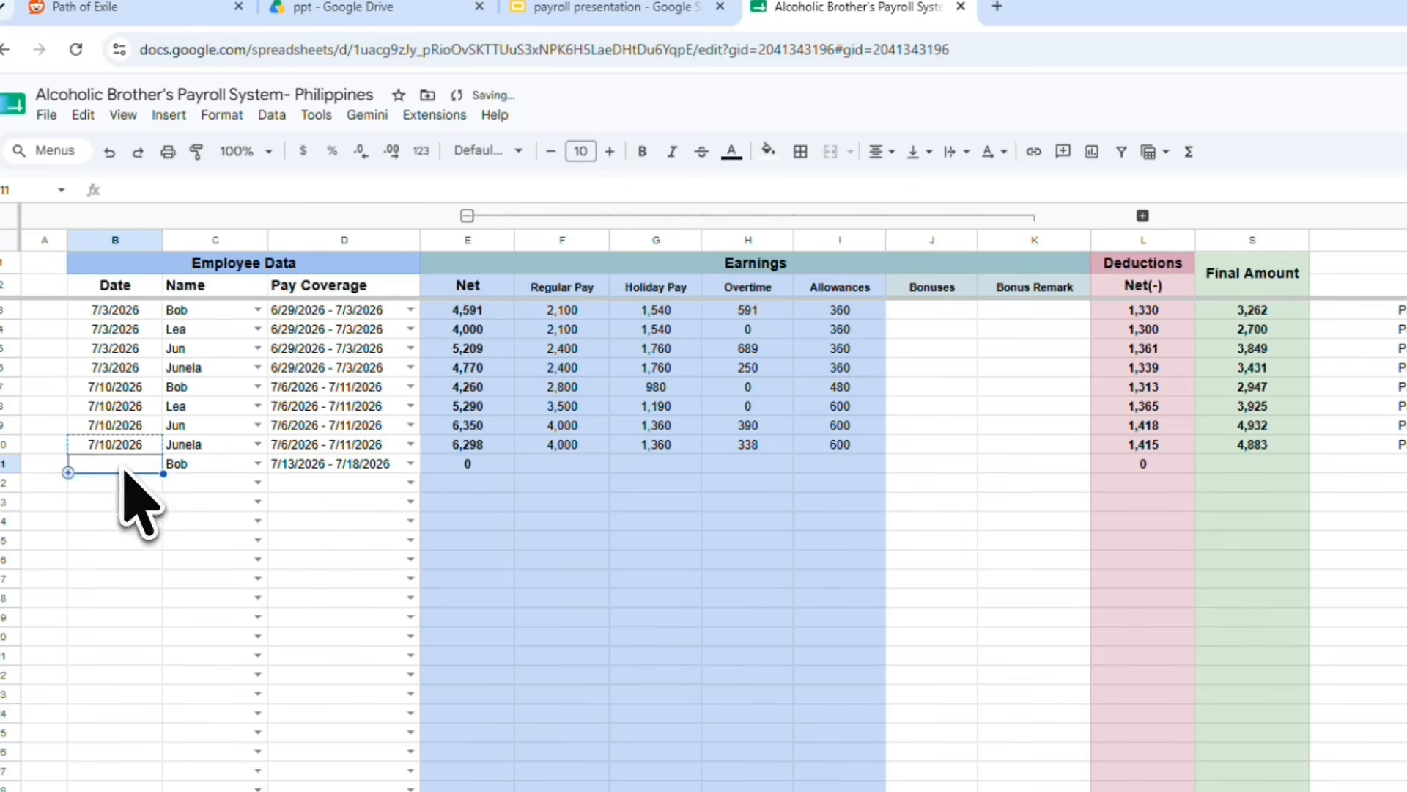
{"action": "key", "text": "ctrl+v"}
{"action": "double_click", "coordinate": [120, 467]}
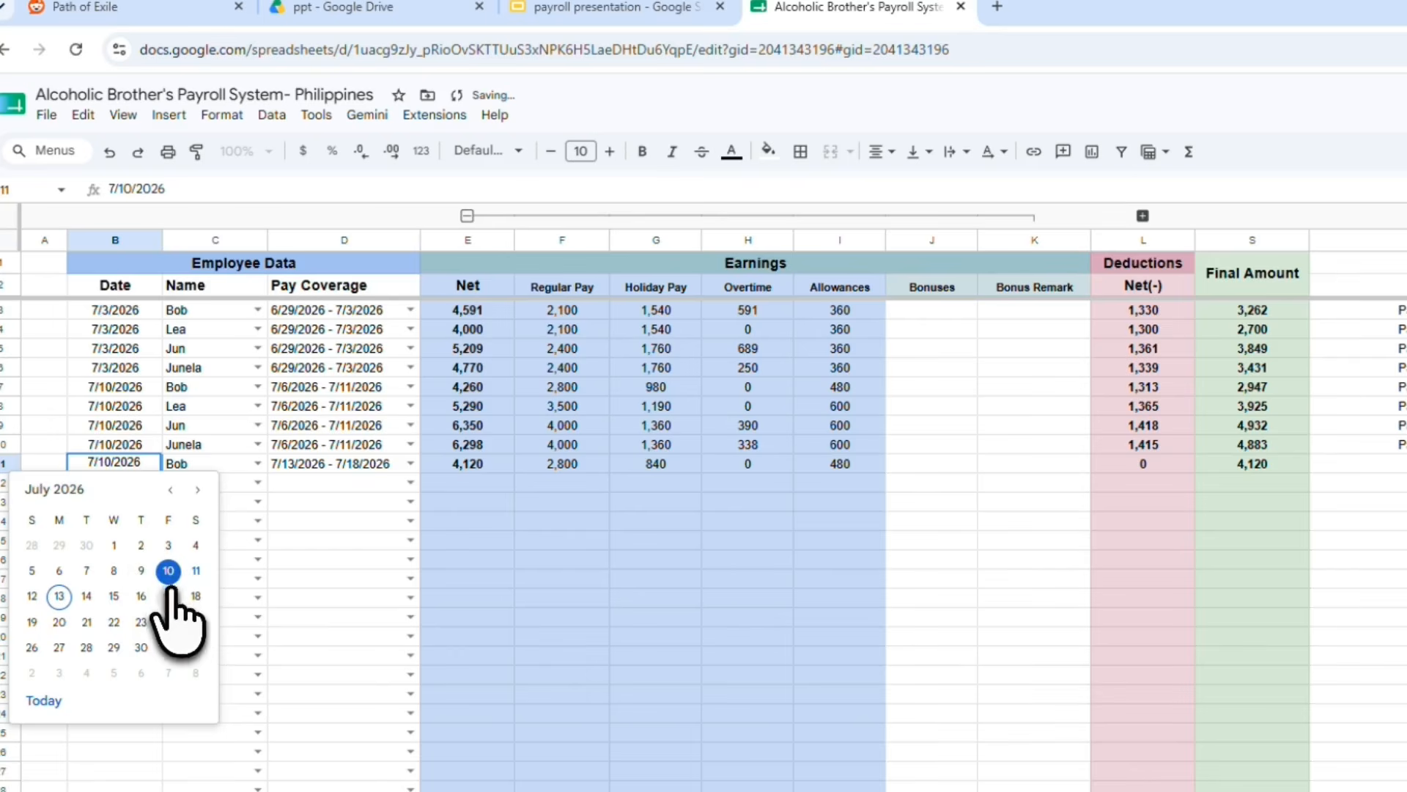
{"action": "left_click", "coordinate": [169, 590]}
{"action": "left_click", "coordinate": [117, 520]}
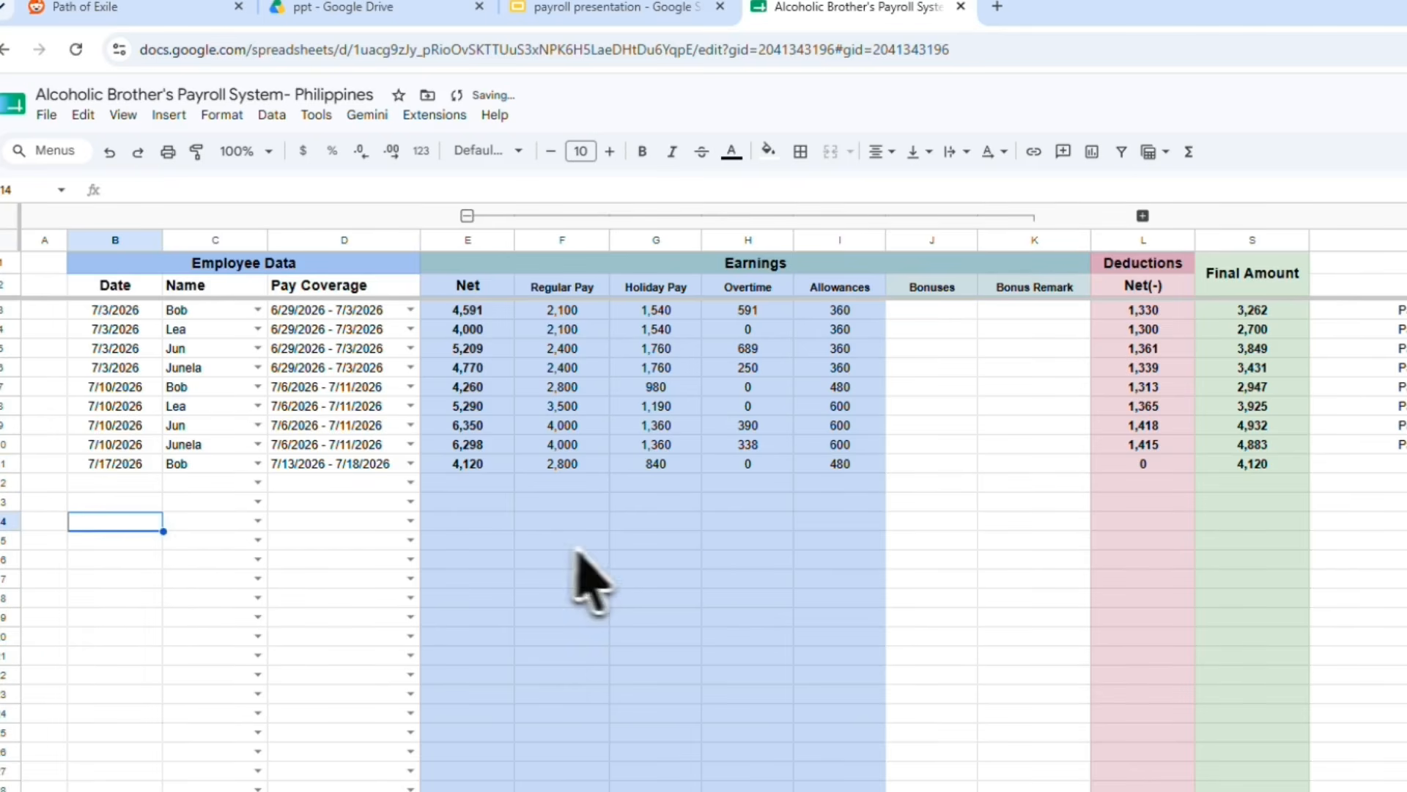
Step: Examine row 11's employee data, calculated earnings, Allowances formula and empty Bonuses cell
{"action": "left_click", "coordinate": [619, 559]}
{"action": "left_click_drag", "start_coordinate": [143, 464], "coordinate": [337, 473]}
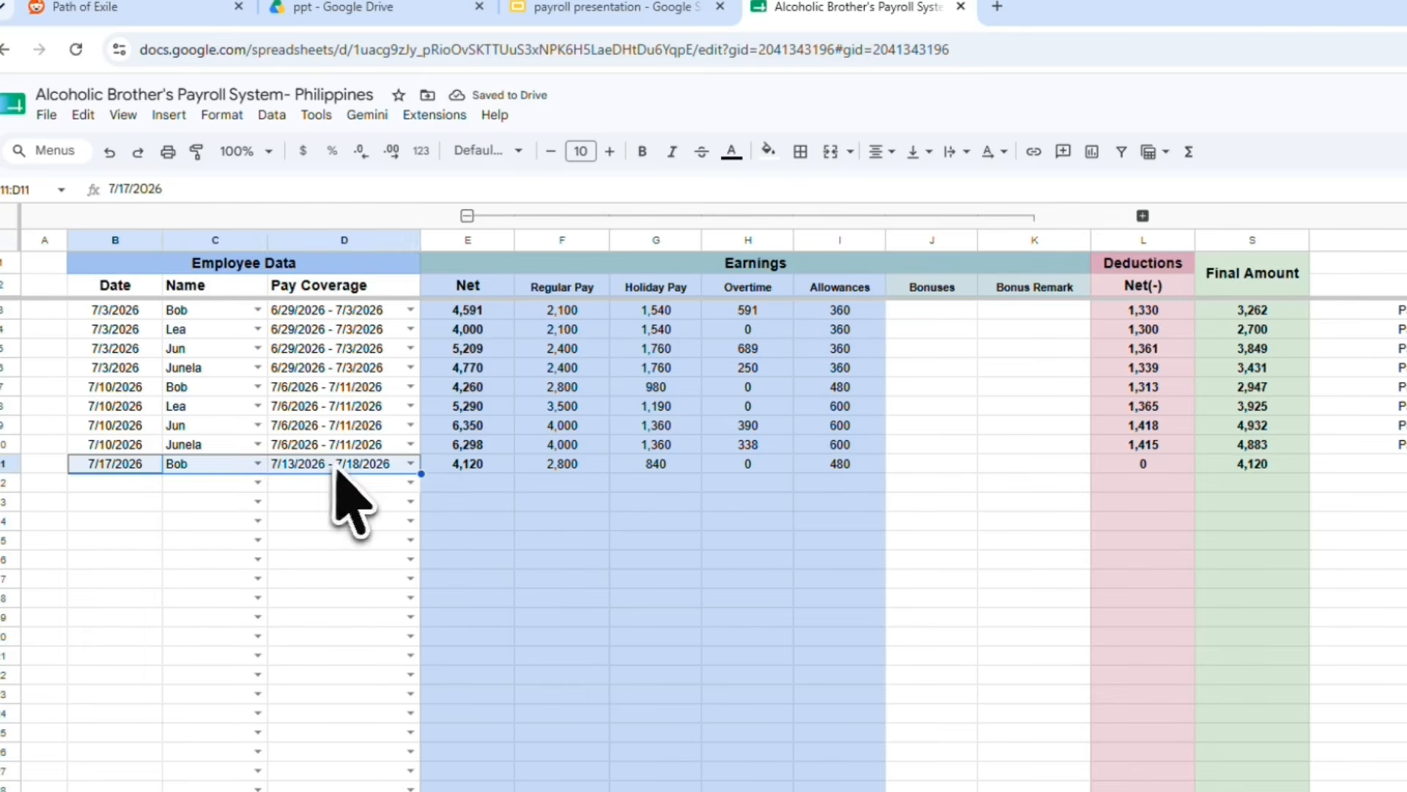
{"action": "left_click_drag", "start_coordinate": [485, 465], "coordinate": [805, 469]}
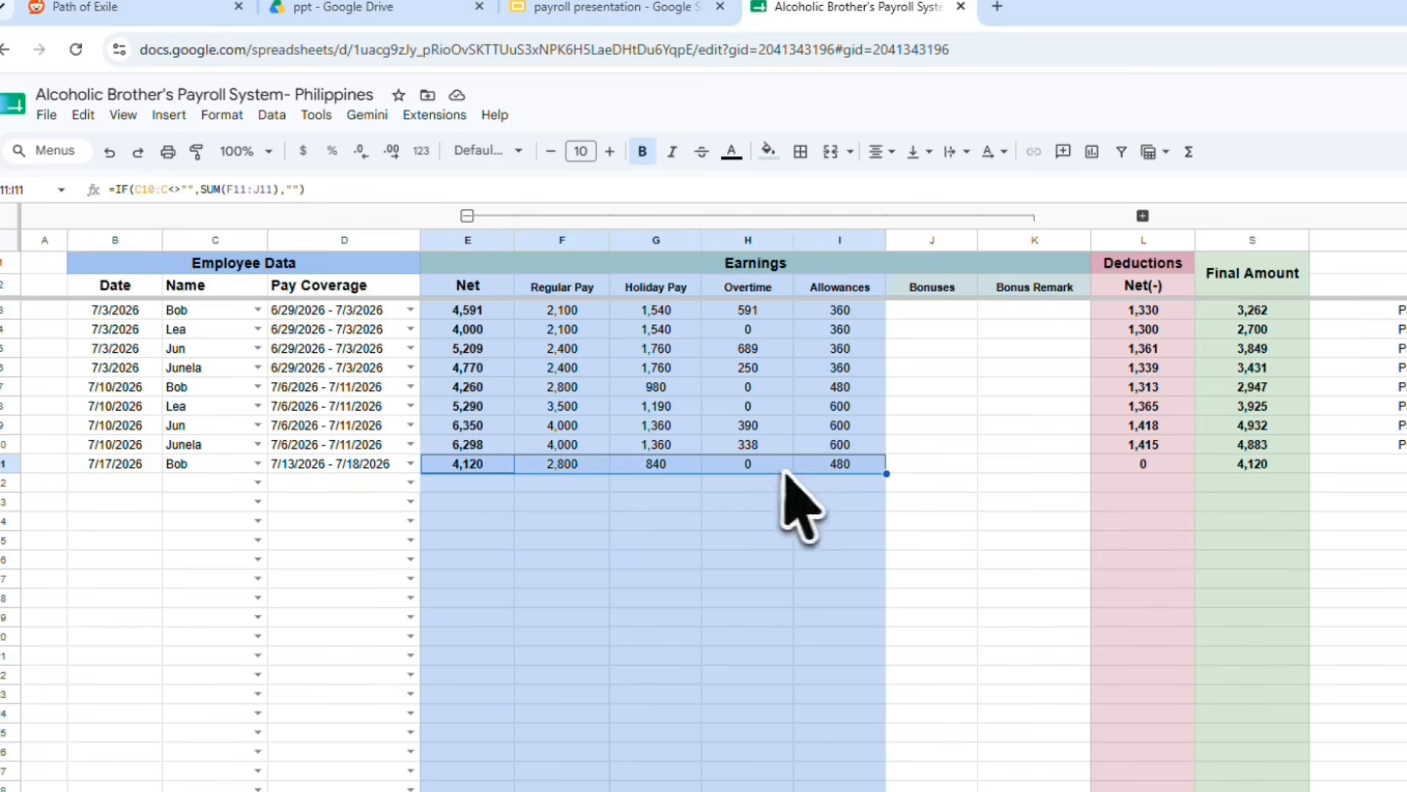
{"action": "left_click", "coordinate": [695, 541]}
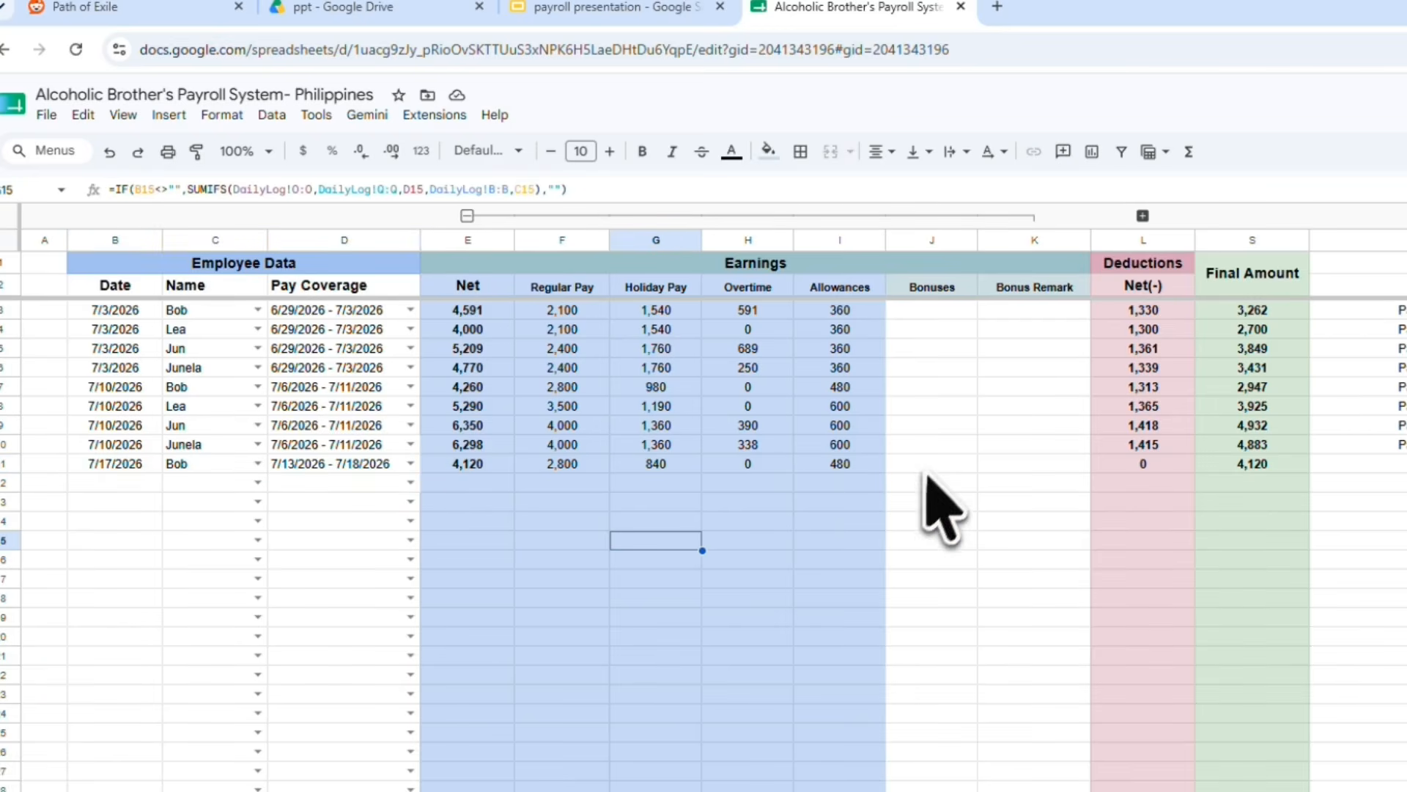
{"action": "left_click", "coordinate": [867, 463]}
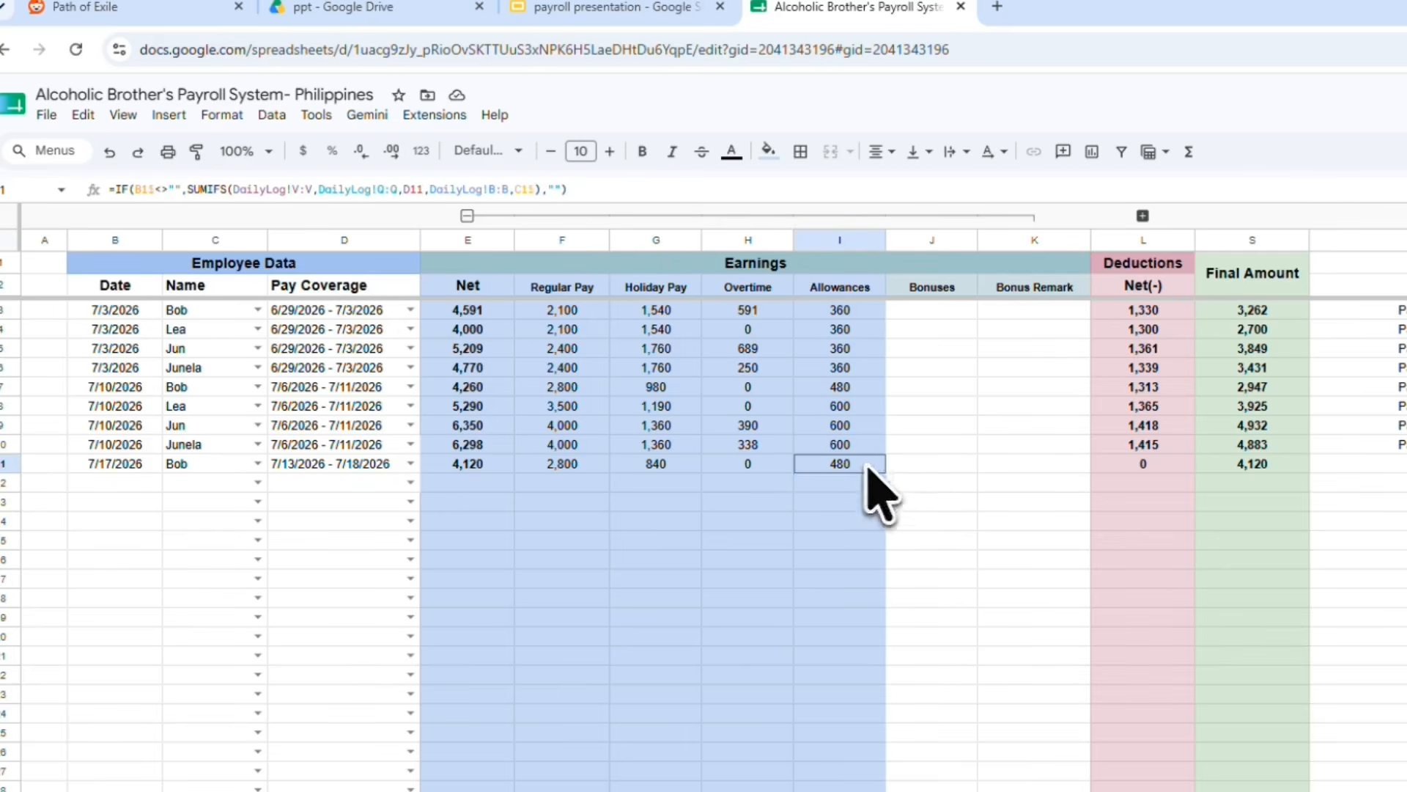
{"action": "left_click", "coordinate": [918, 469]}
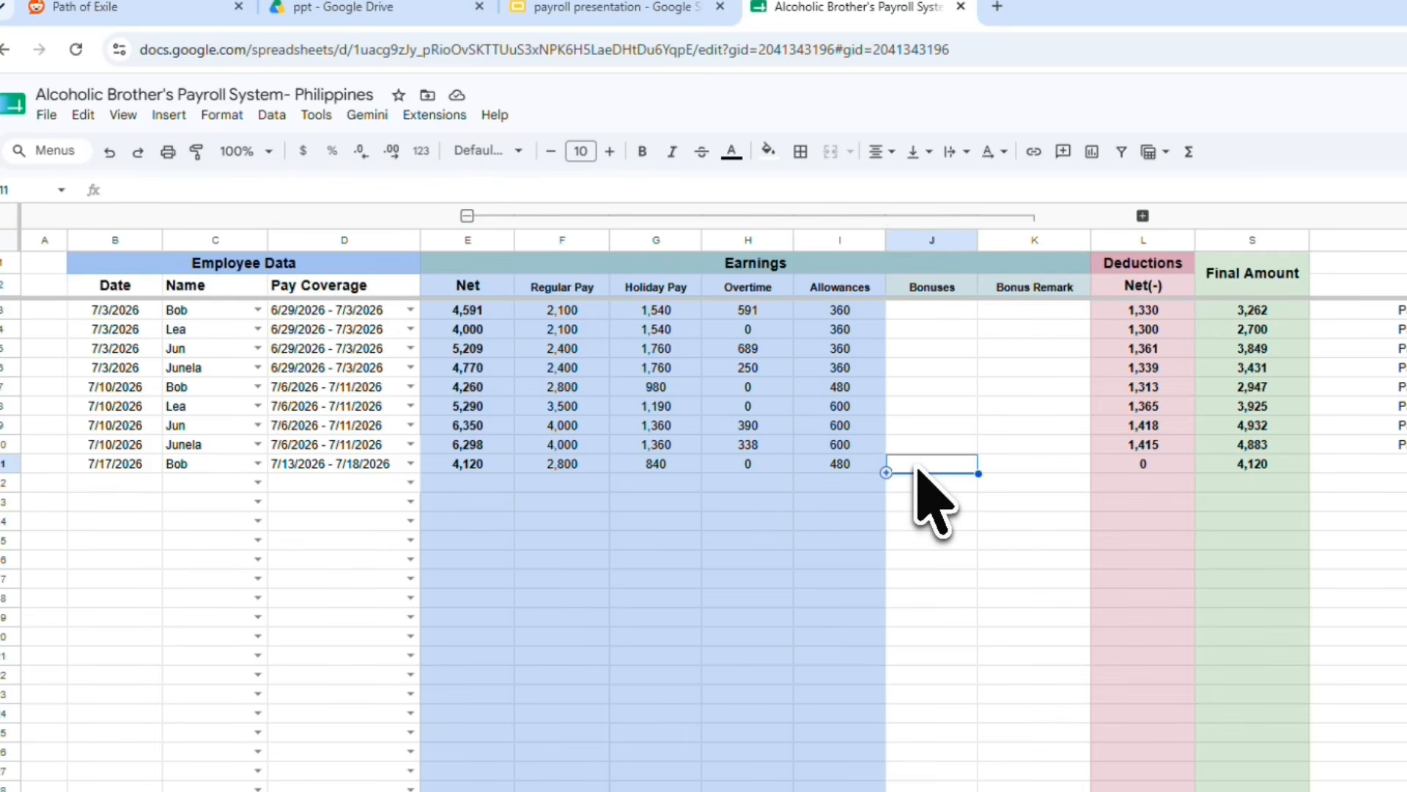
{"action": "left_click", "coordinate": [872, 547]}
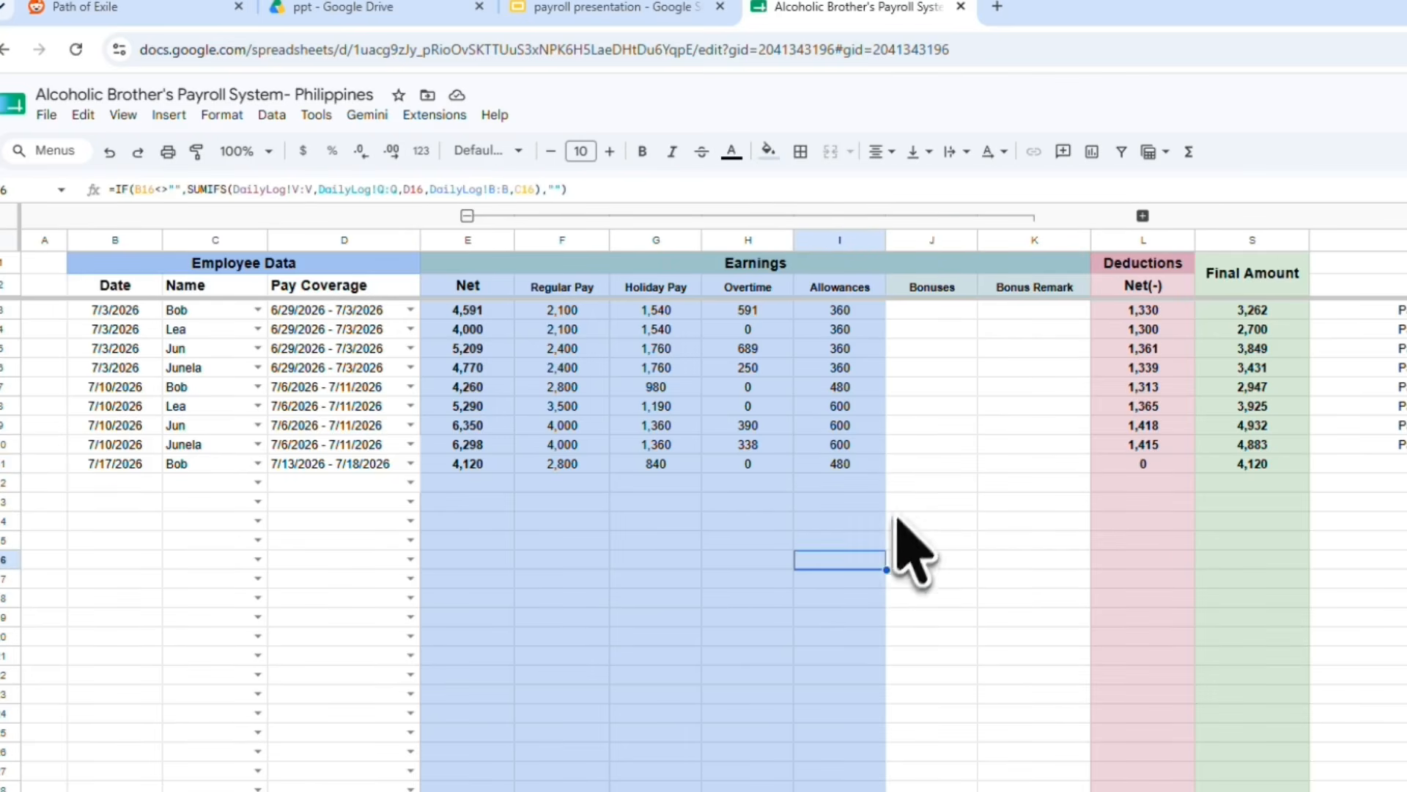
Step: Try a bonus of 500 in row 11 to check its effect on the net earnings
{"action": "left_click", "coordinate": [933, 469]}
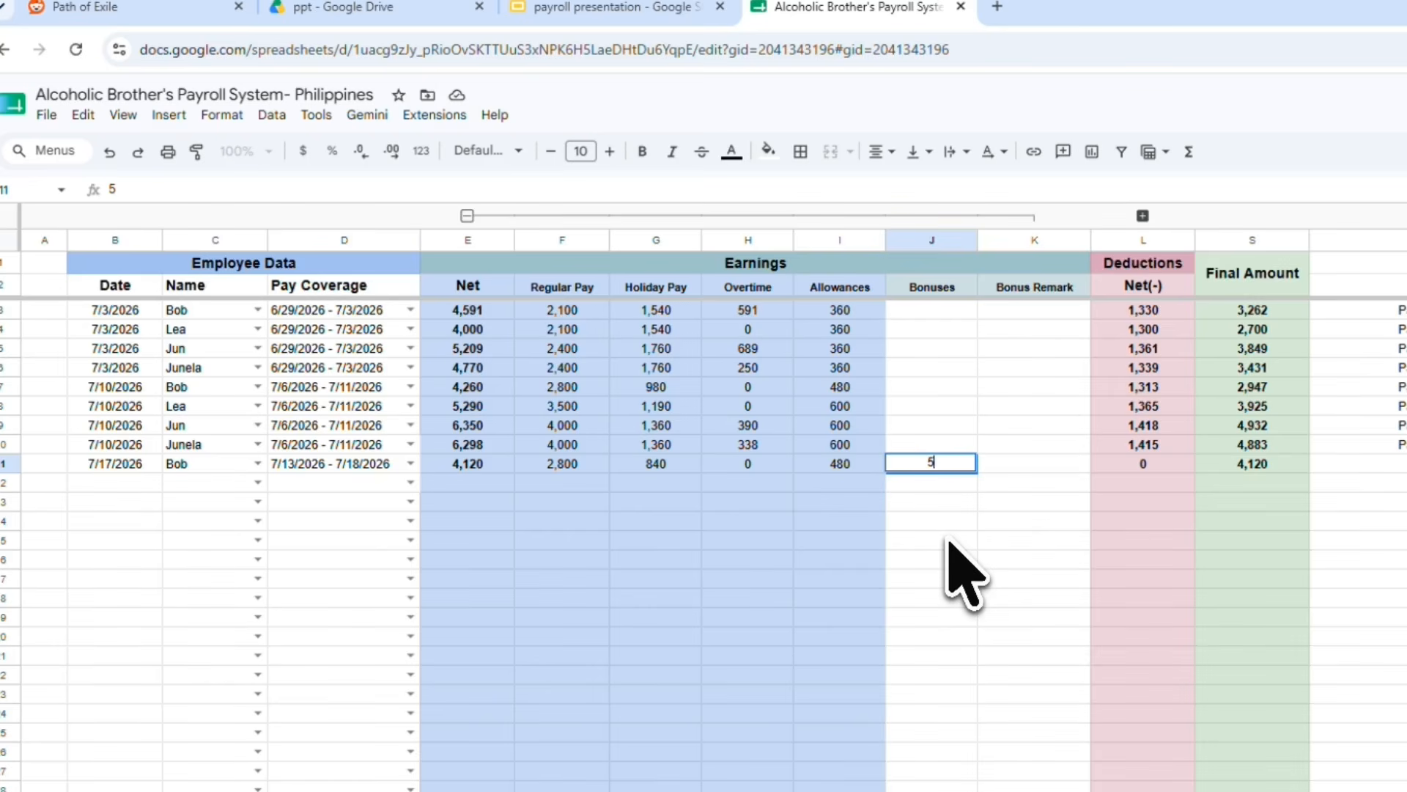
{"action": "key", "text": "Return"}
{"action": "left_click", "coordinate": [935, 469]}
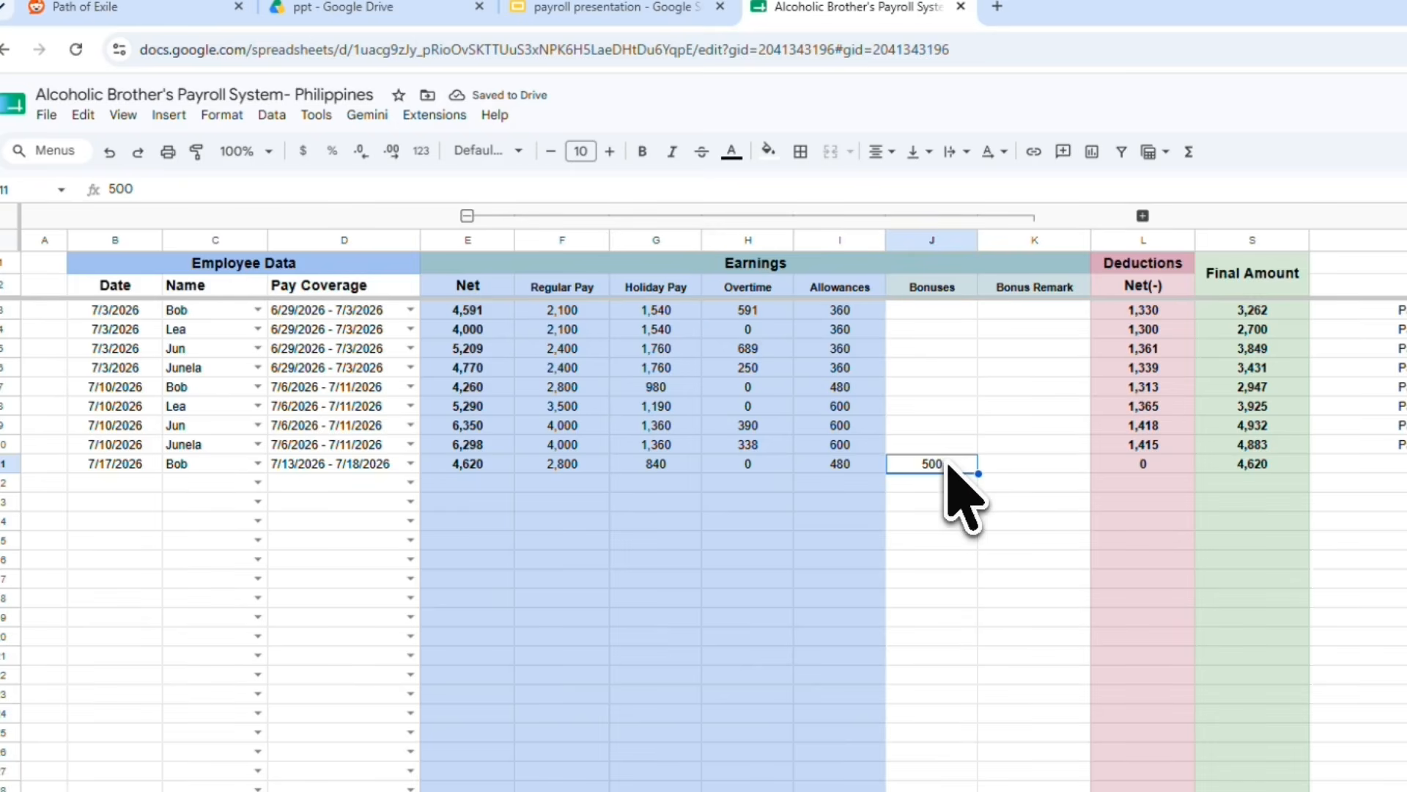
Step: Collapse the Earnings breakdown and expand the Deductions breakdown
{"action": "left_click", "coordinate": [787, 216]}
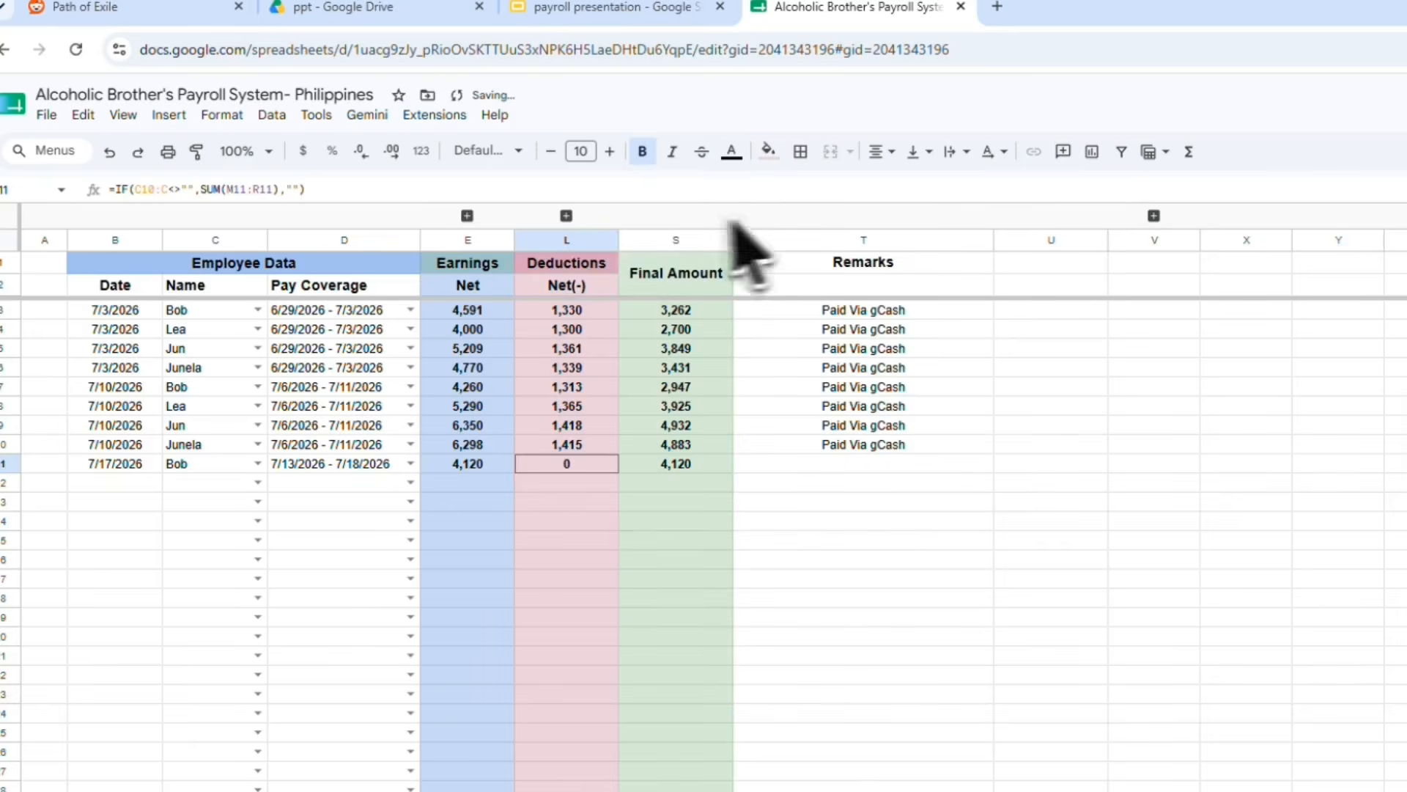
{"action": "left_click", "coordinate": [567, 215]}
{"action": "left_click", "coordinate": [673, 521]}
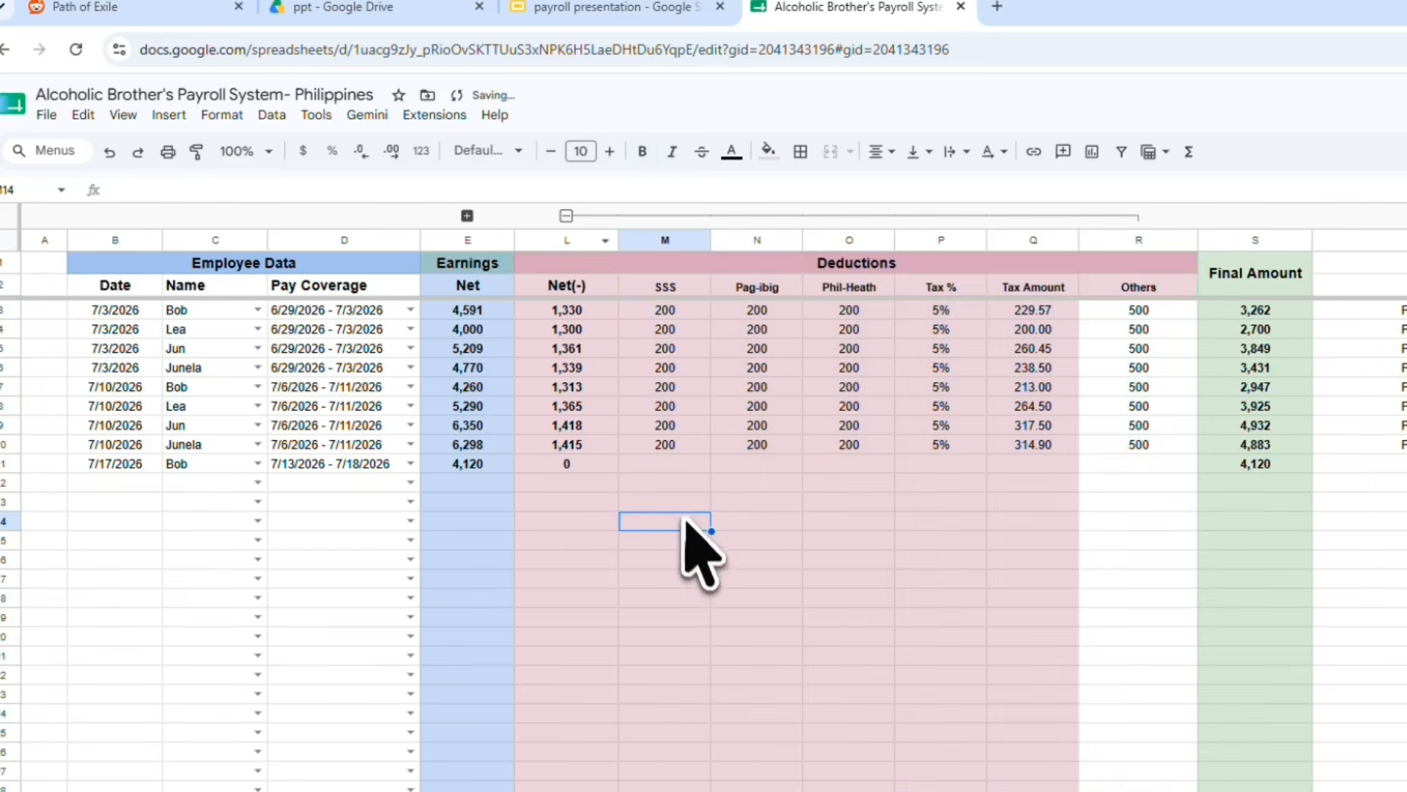
Step: Examine row 11's net deduction formula and the SSS deductions entered in the rows above
{"action": "left_click", "coordinate": [575, 463]}
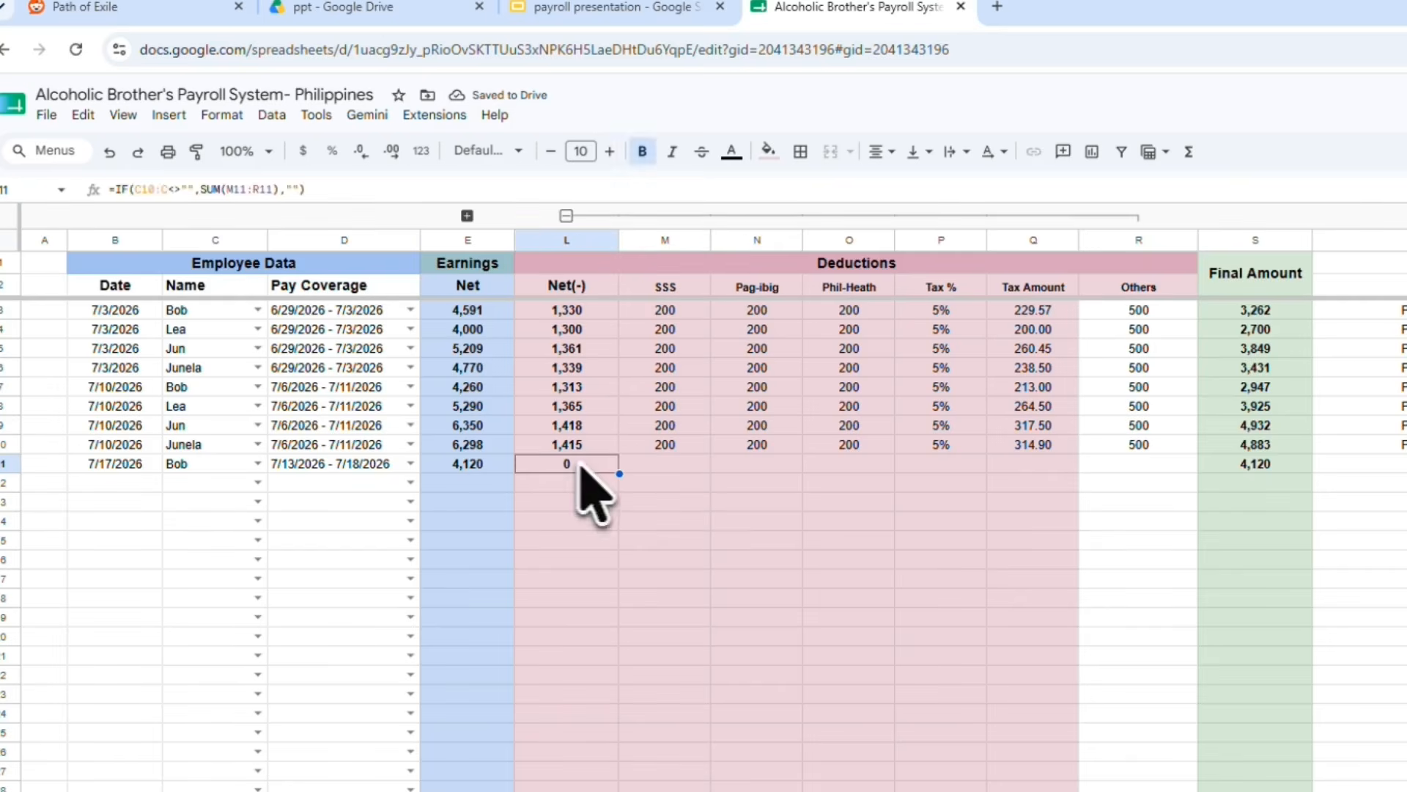
{"action": "left_click", "coordinate": [755, 464]}
{"action": "left_click", "coordinate": [668, 287]}
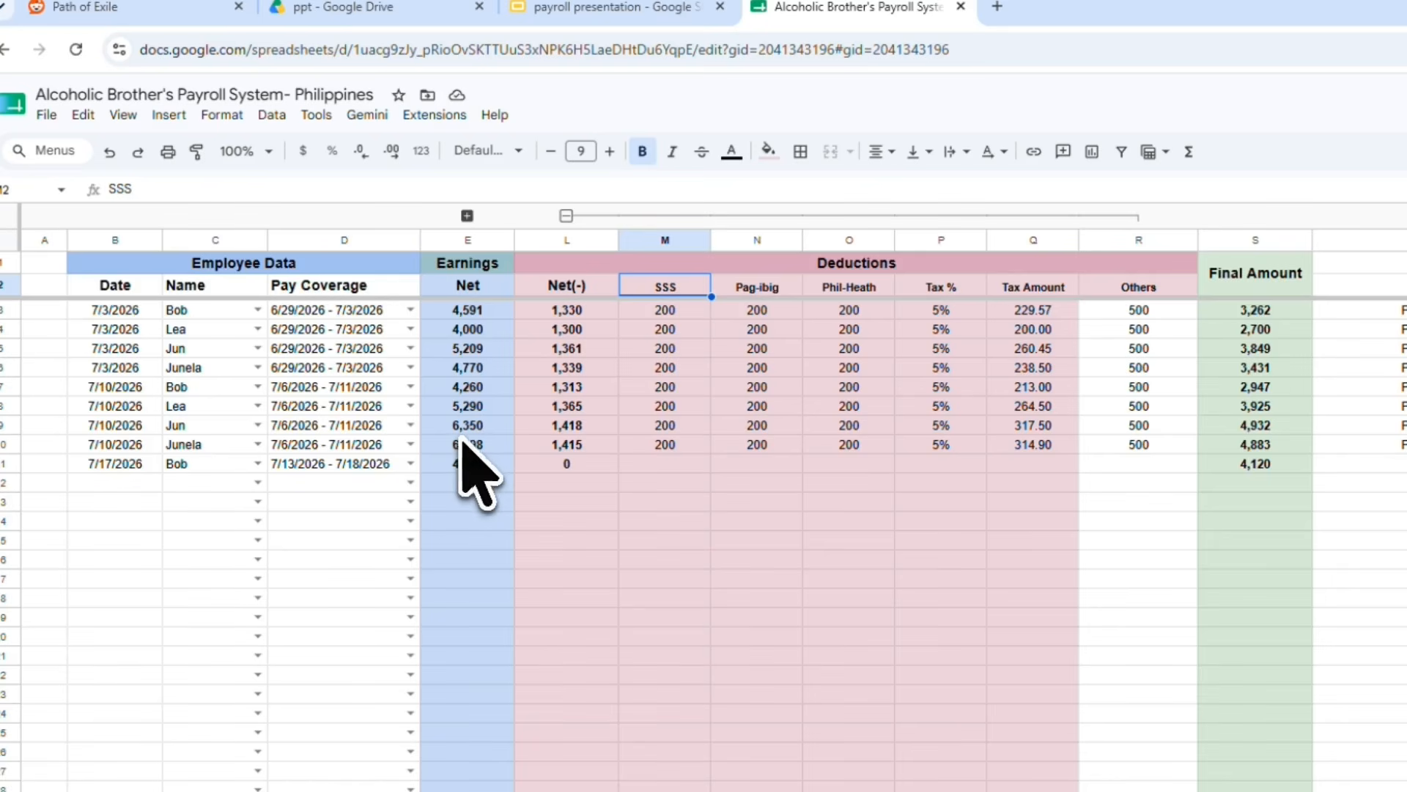
{"action": "left_click", "coordinate": [675, 313]}
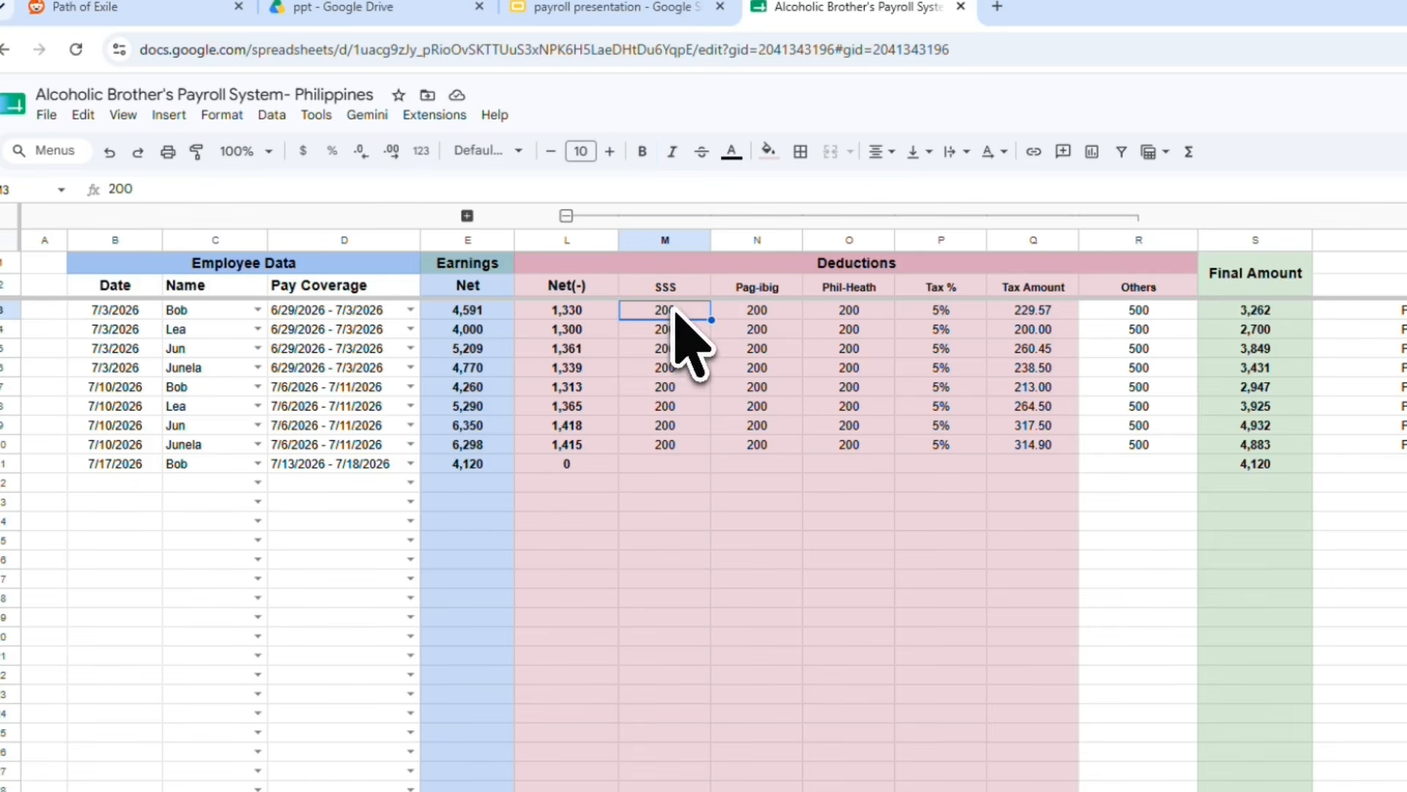
{"action": "left_click", "coordinate": [662, 368]}
{"action": "left_click", "coordinate": [647, 448]}
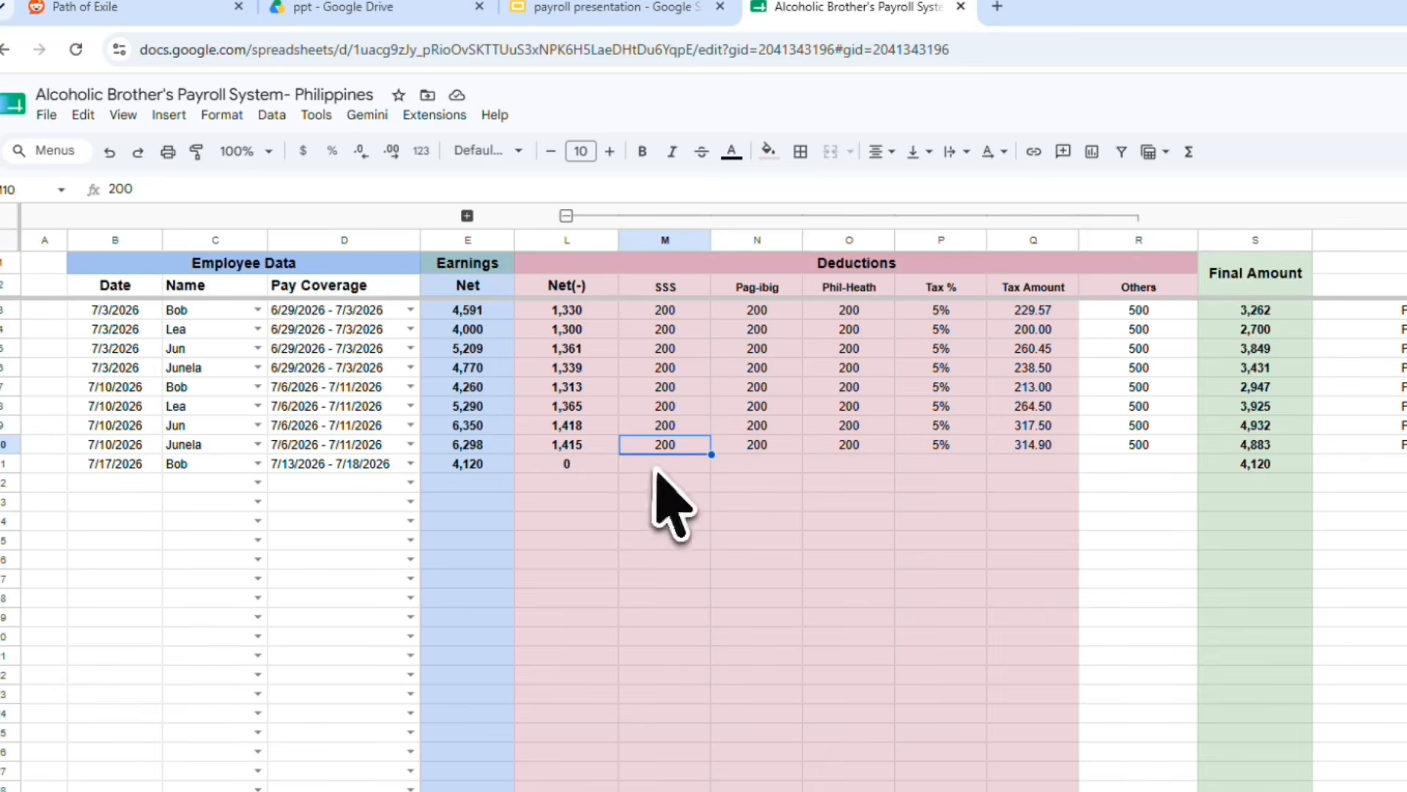
{"action": "left_click", "coordinate": [592, 465]}
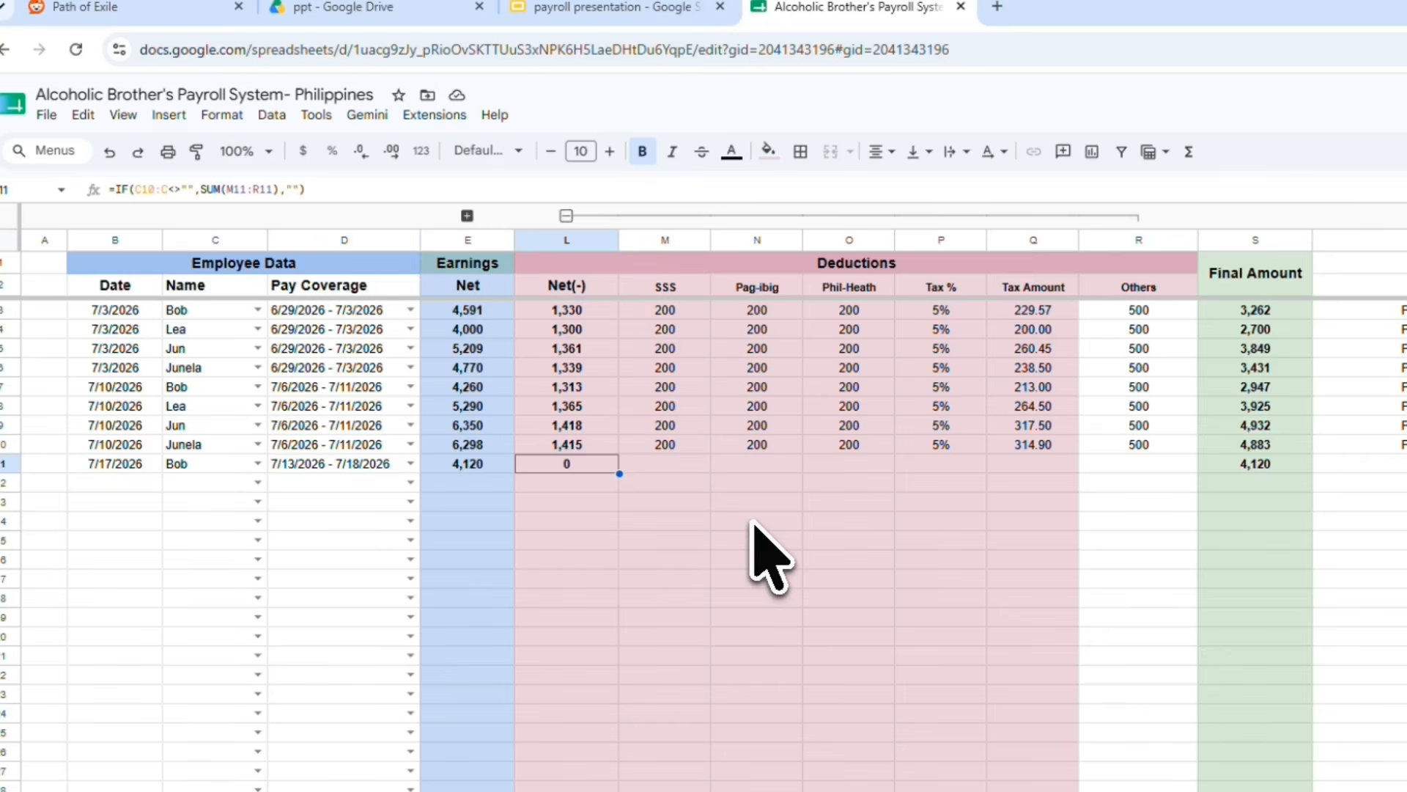
Step: Enter 150 as the SSS deduction in row 11
{"action": "left_click", "coordinate": [679, 484]}
{"action": "left_click", "coordinate": [663, 447]}
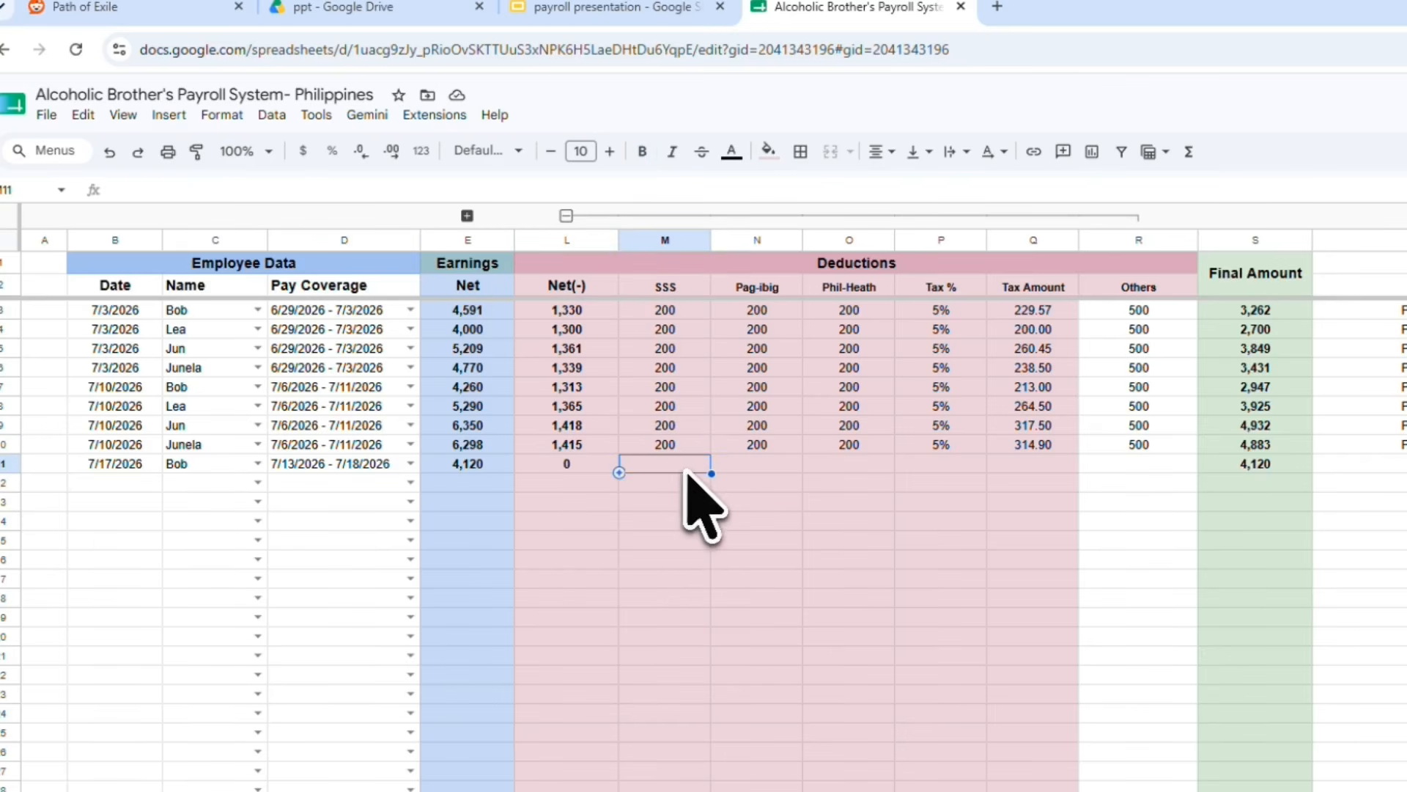
{"action": "left_click", "coordinate": [671, 446]}
{"action": "left_click", "coordinate": [675, 465]}
{"action": "type", "text": "15"}
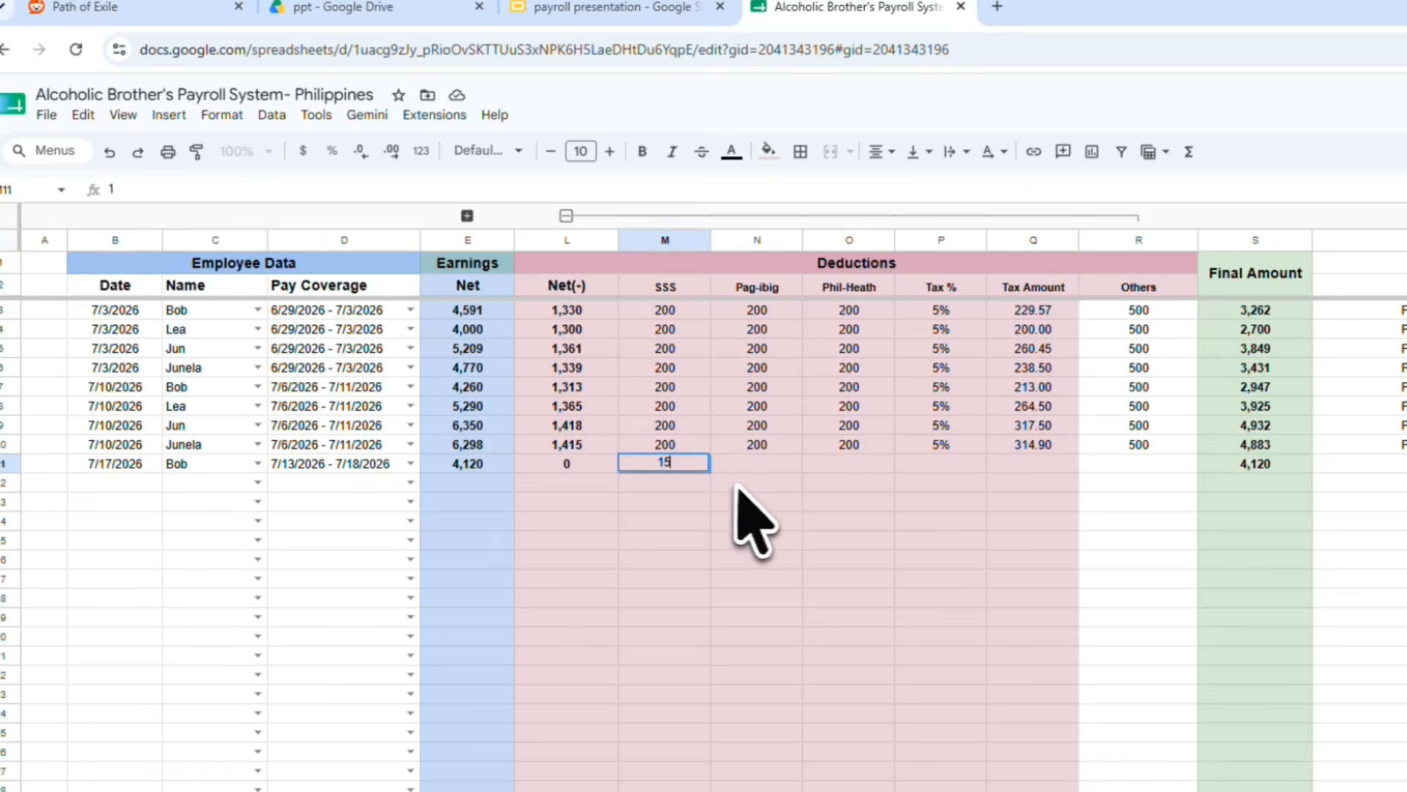
{"action": "type", "text": "00"}
{"action": "left_click", "coordinate": [739, 469]}
{"action": "left_click", "coordinate": [691, 460]}
{"action": "key", "text": "BackSpace"}
{"action": "left_click", "coordinate": [749, 494]}
Step: Copy row 11's SSS deduction into its Pag-ibig and Phil-Heath cells
{"action": "left_click", "coordinate": [703, 462]}
{"action": "key", "text": "ctrl+c"}
{"action": "left_click_drag", "start_coordinate": [755, 463], "coordinate": [865, 469]}
{"action": "key", "text": "ctrl+v"}
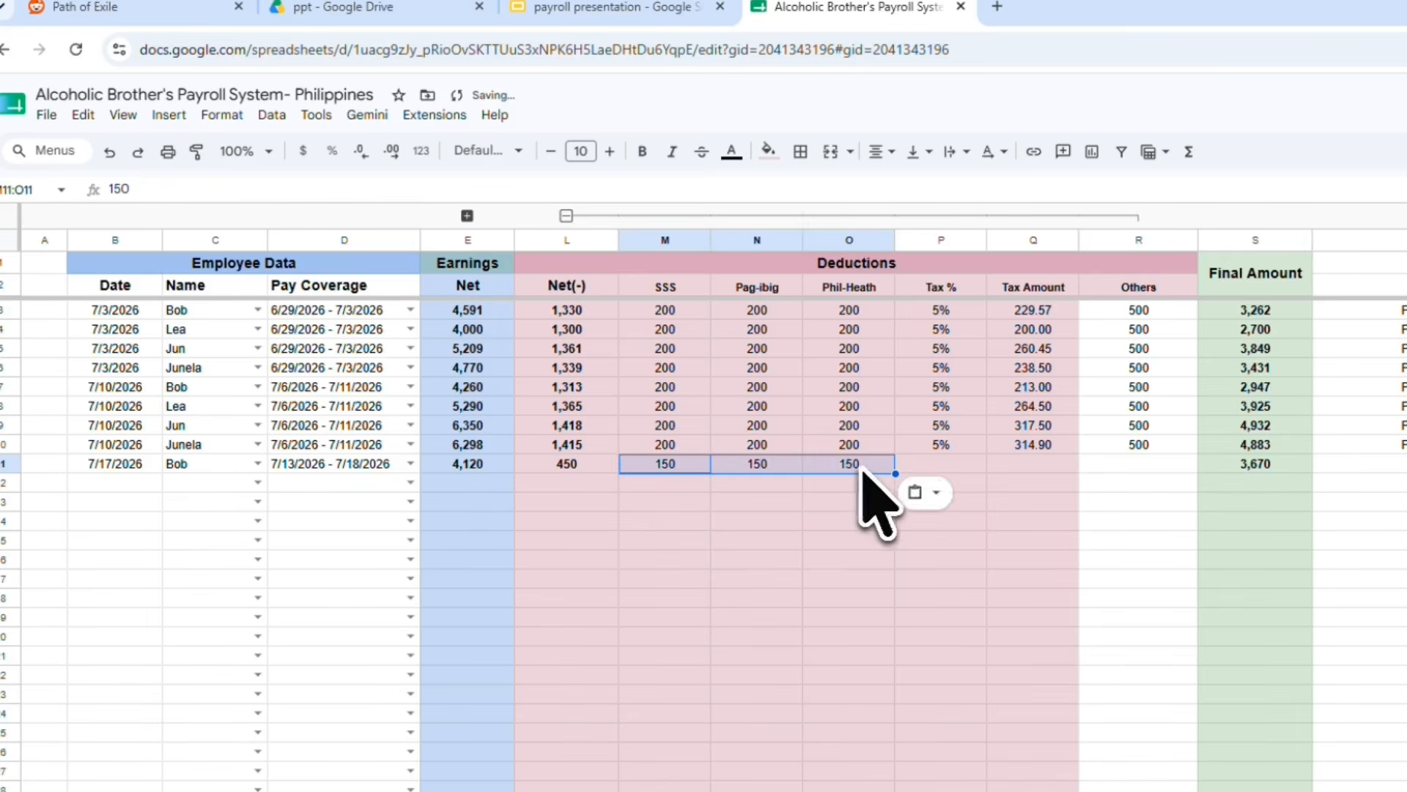
Step: Set row 11's Tax % to 5%
{"action": "left_click", "coordinate": [929, 467]}
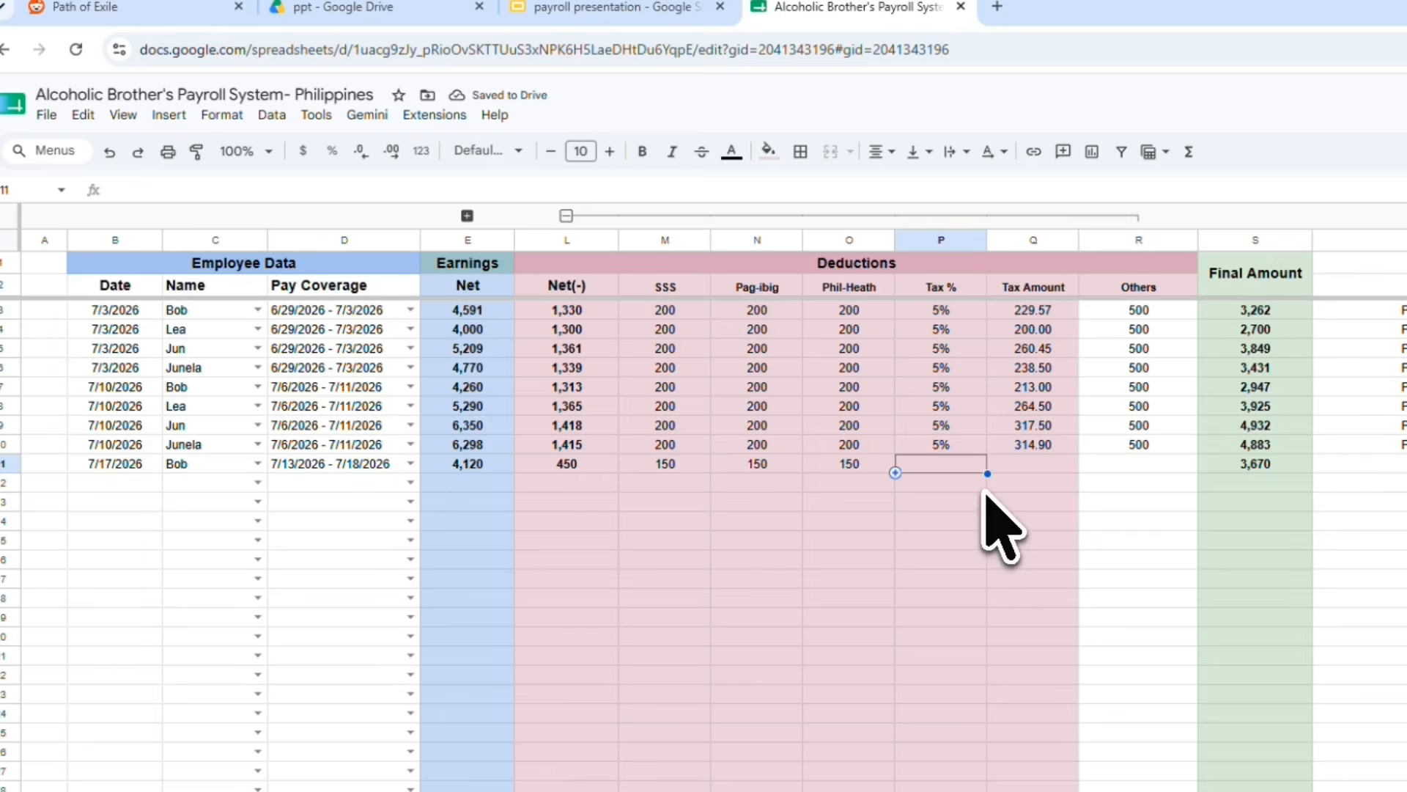
{"action": "type", "text": "5"}
{"action": "key", "text": "Return"}
{"action": "left_click", "coordinate": [964, 469]}
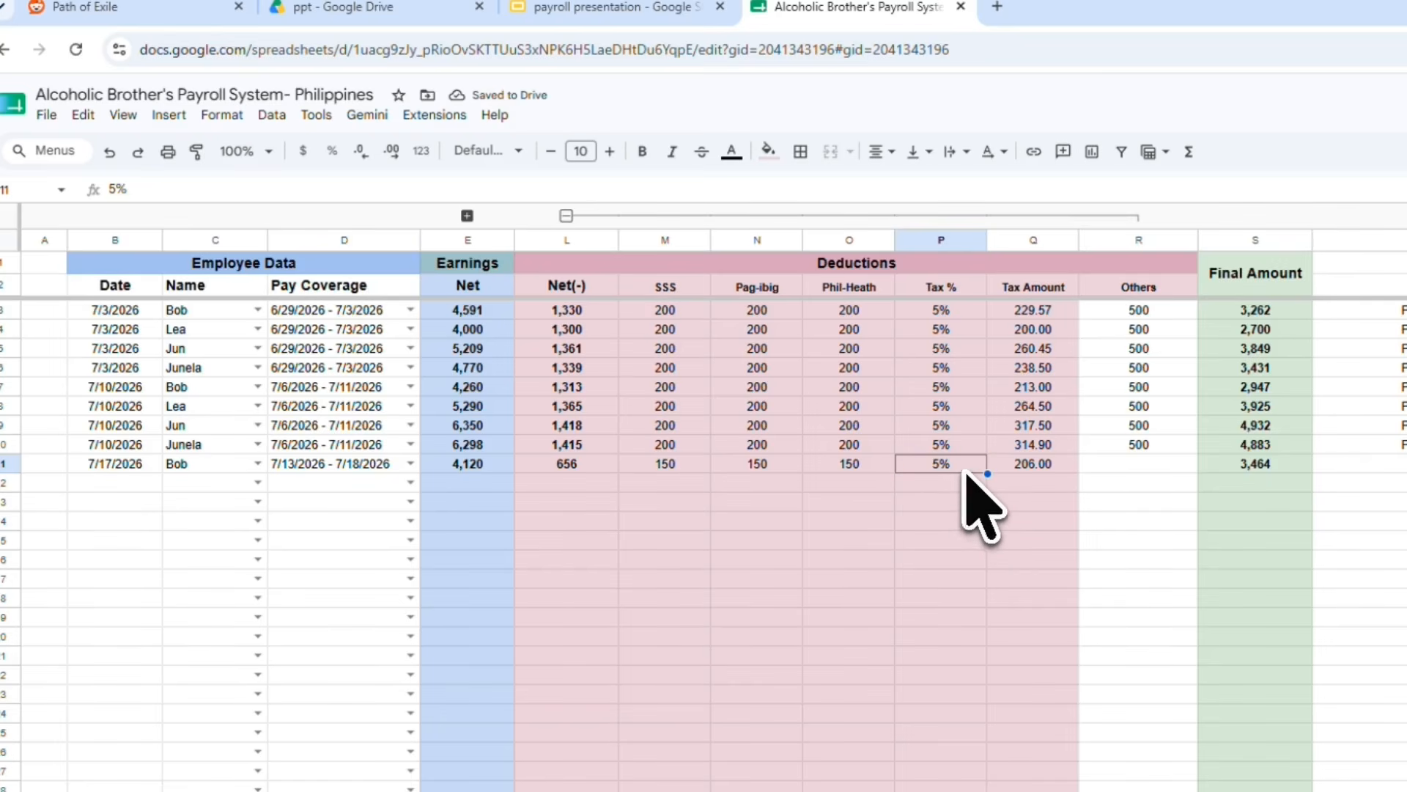
Step: Examine row 11's tax amount and the Others deductions entered in the rows above
{"action": "left_click", "coordinate": [1026, 473]}
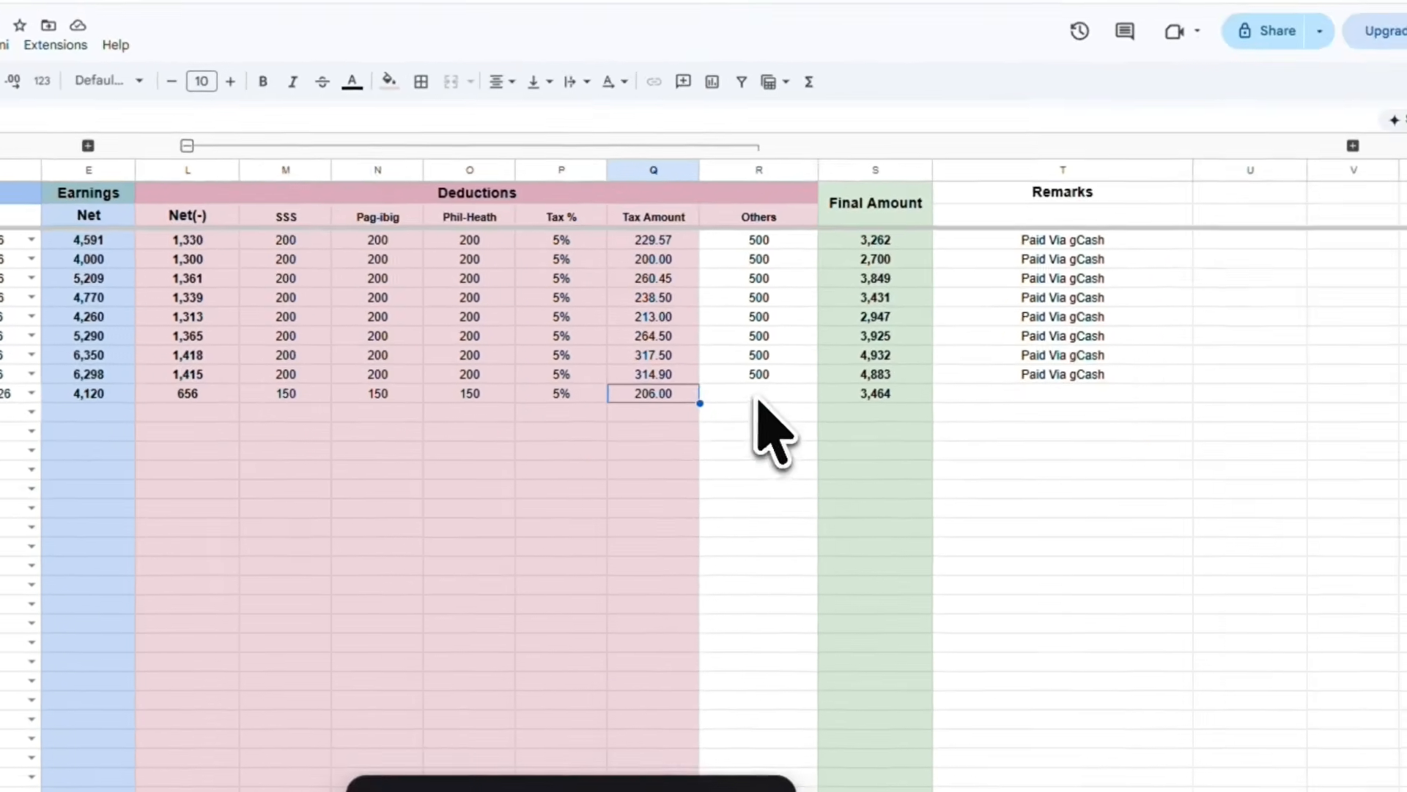
{"action": "left_click", "coordinate": [758, 396]}
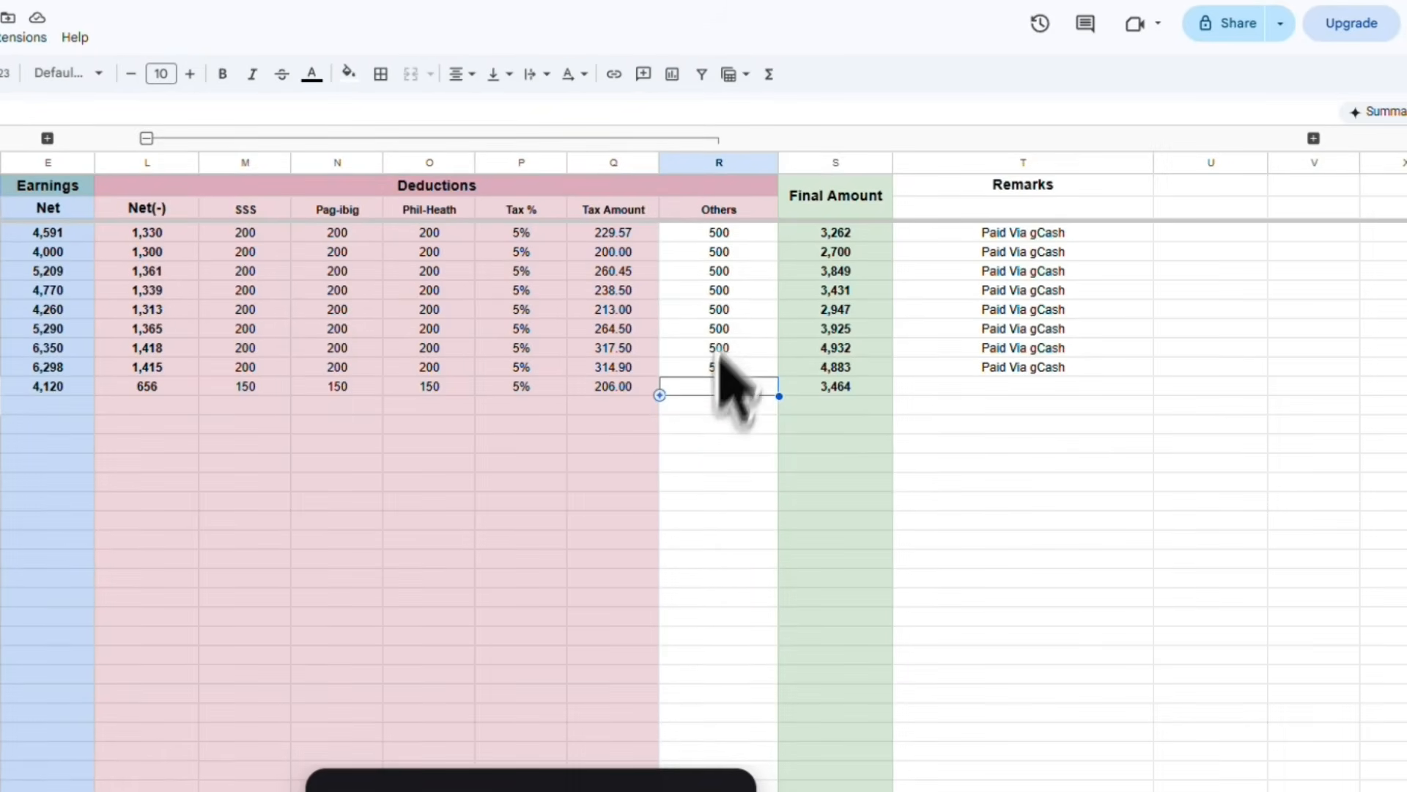
{"action": "left_click", "coordinate": [728, 275]}
{"action": "left_click", "coordinate": [726, 350]}
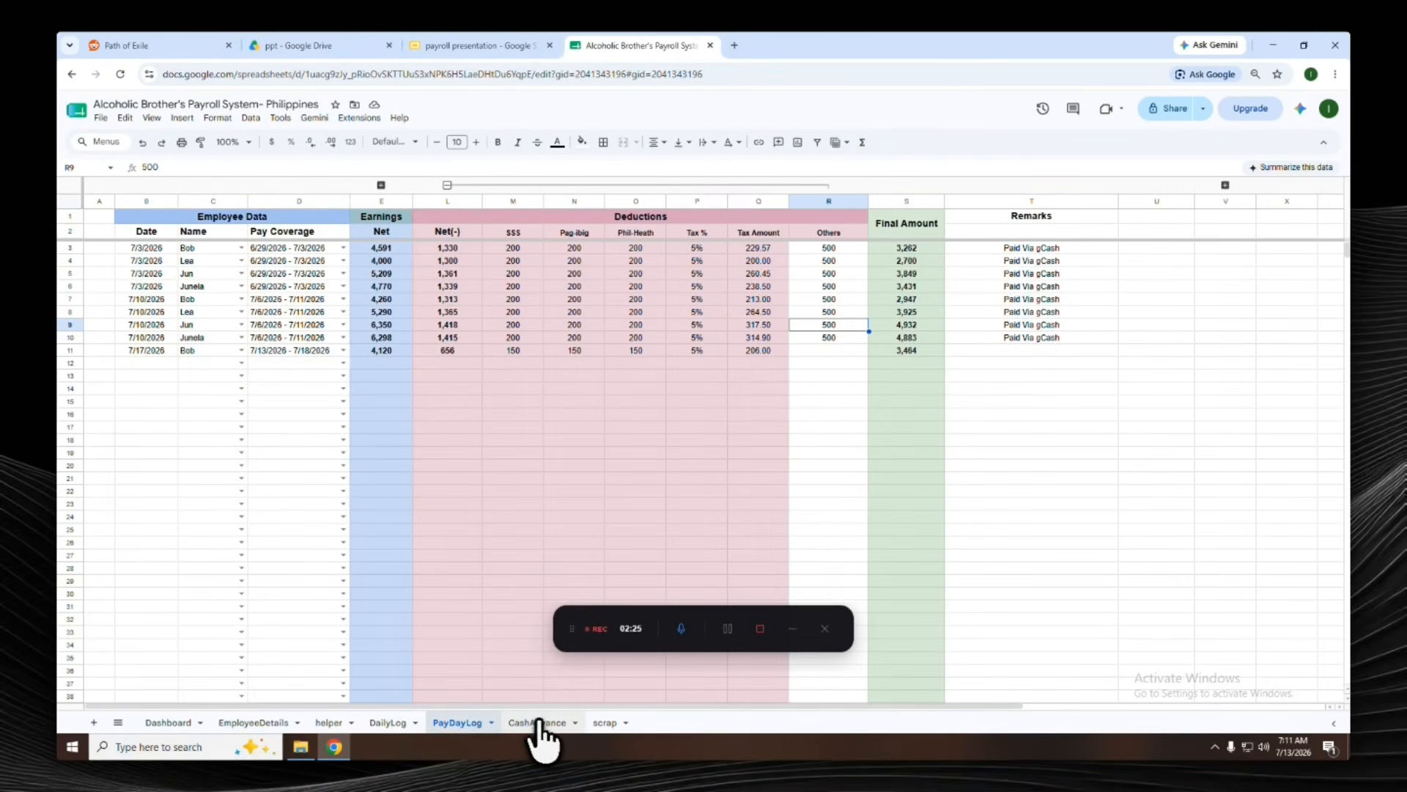
Step: Examine the owed and paid entries and the remaining-balance summary on the CashAdvance sheet
{"action": "left_click", "coordinate": [539, 722]}
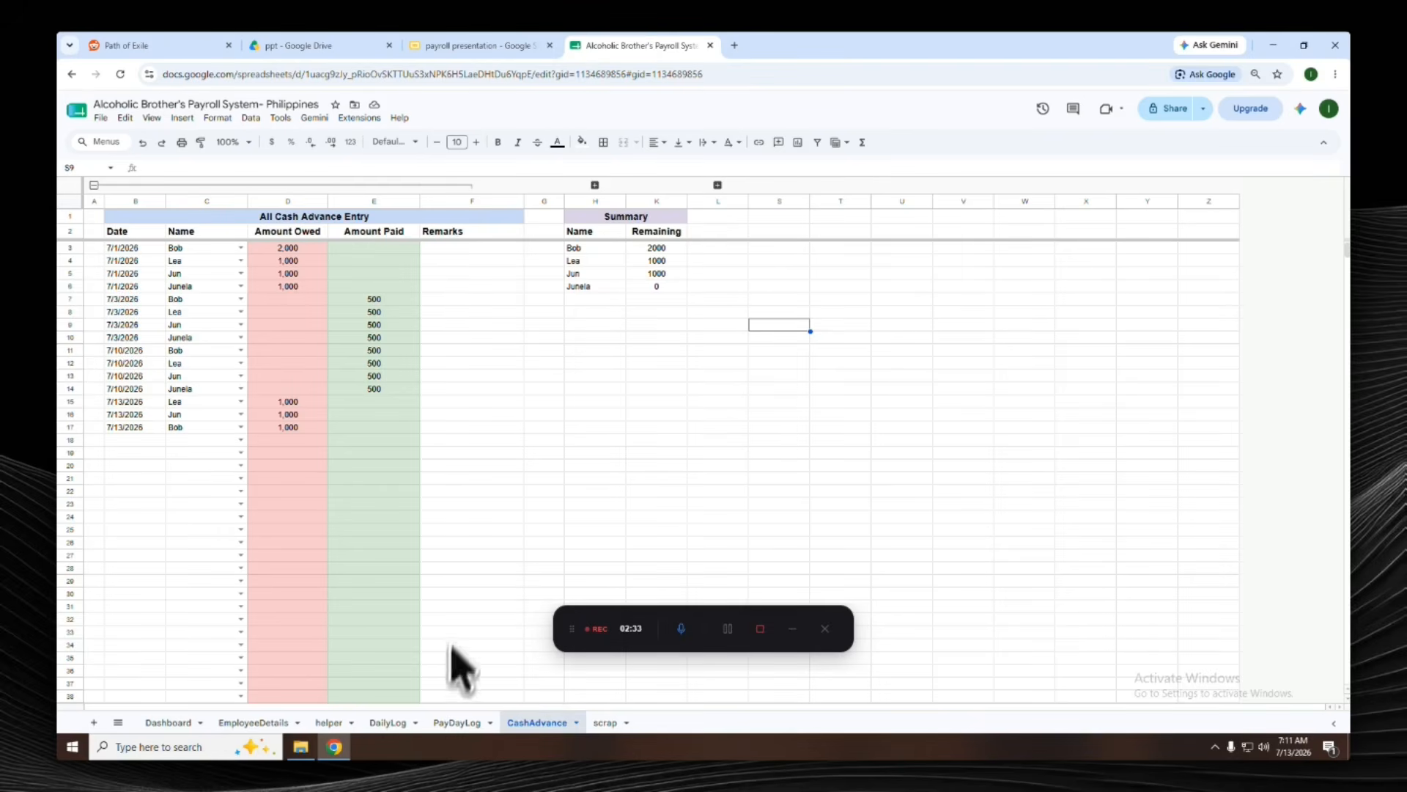
{"action": "left_click", "coordinate": [456, 723]}
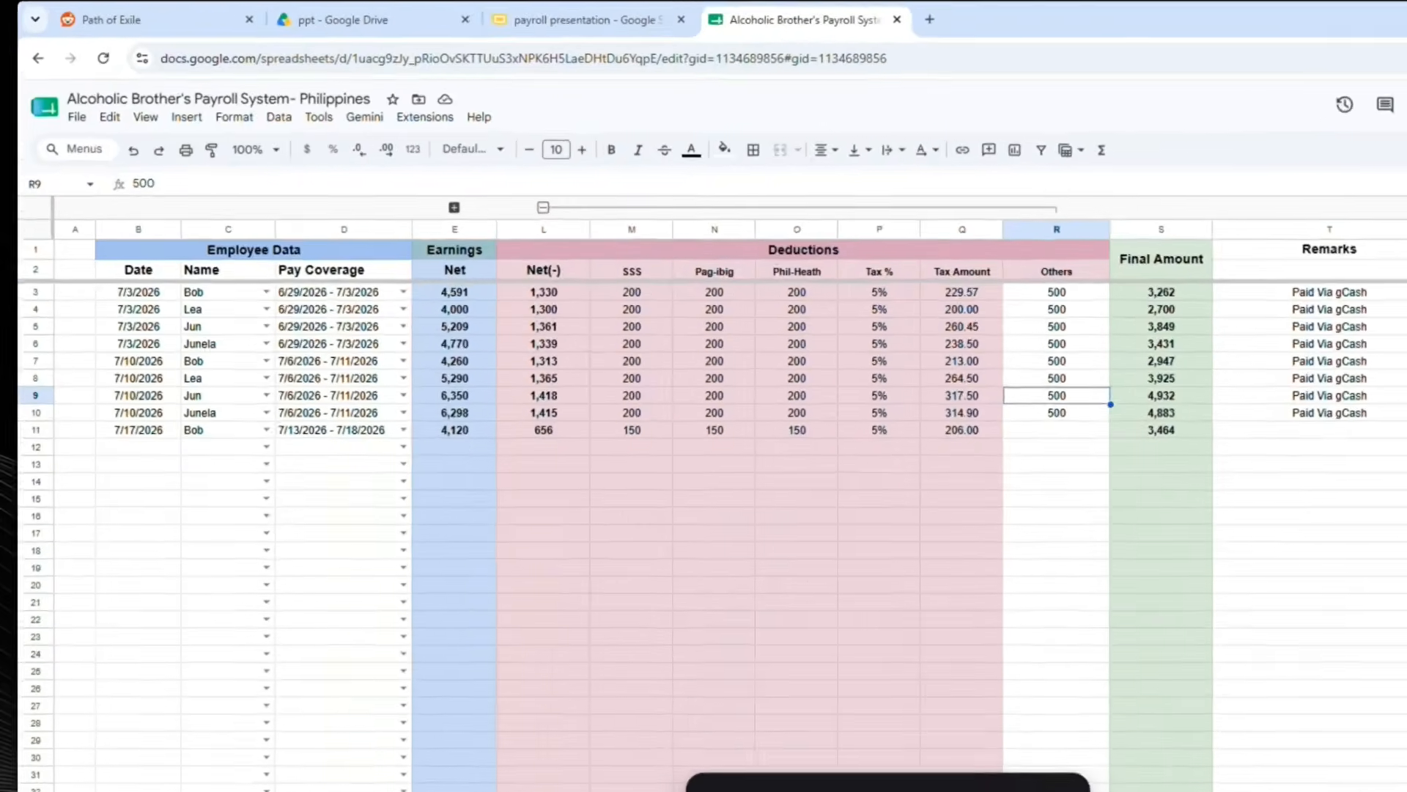
{"action": "left_click", "coordinate": [538, 723]}
{"action": "left_click", "coordinate": [454, 308]}
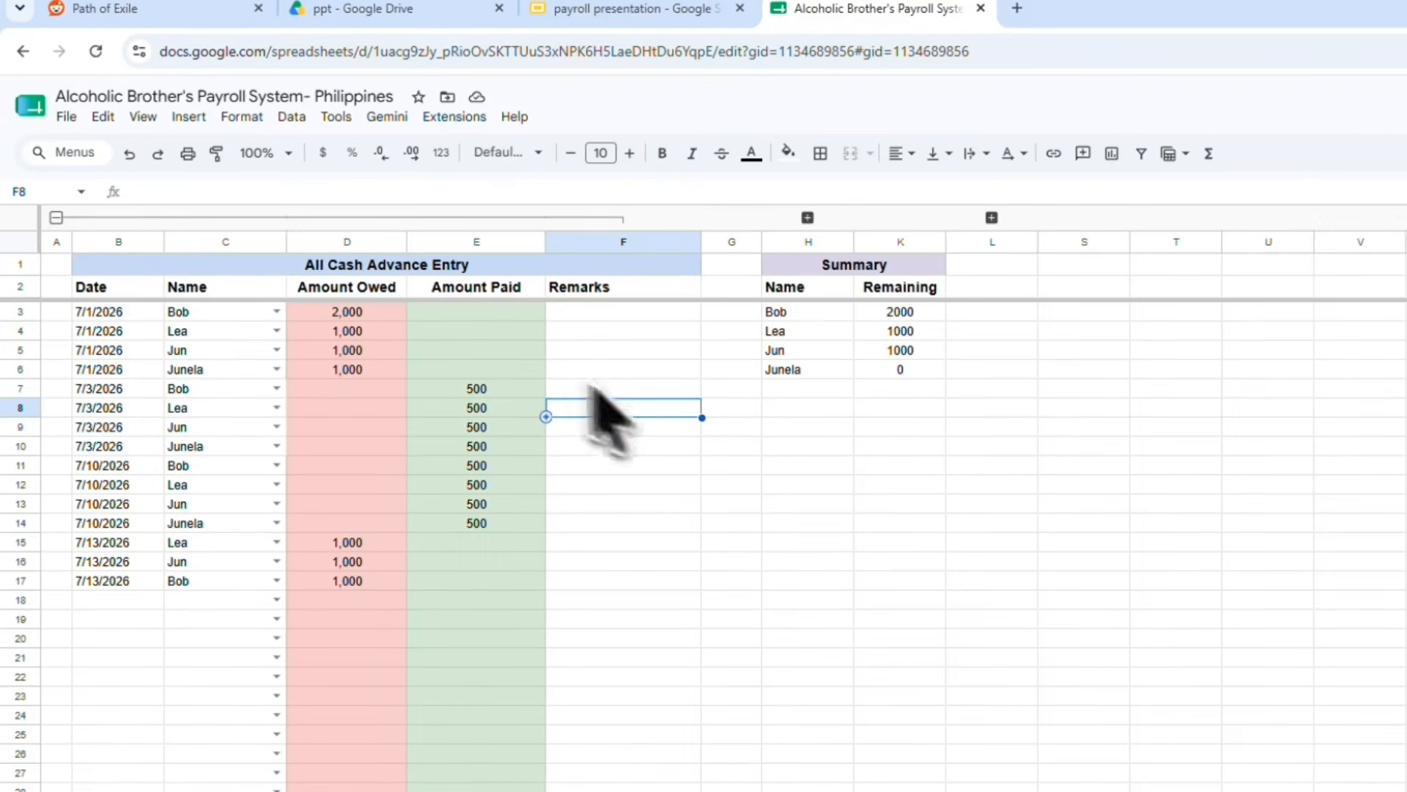
{"action": "left_click_drag", "start_coordinate": [101, 315], "coordinate": [347, 352]}
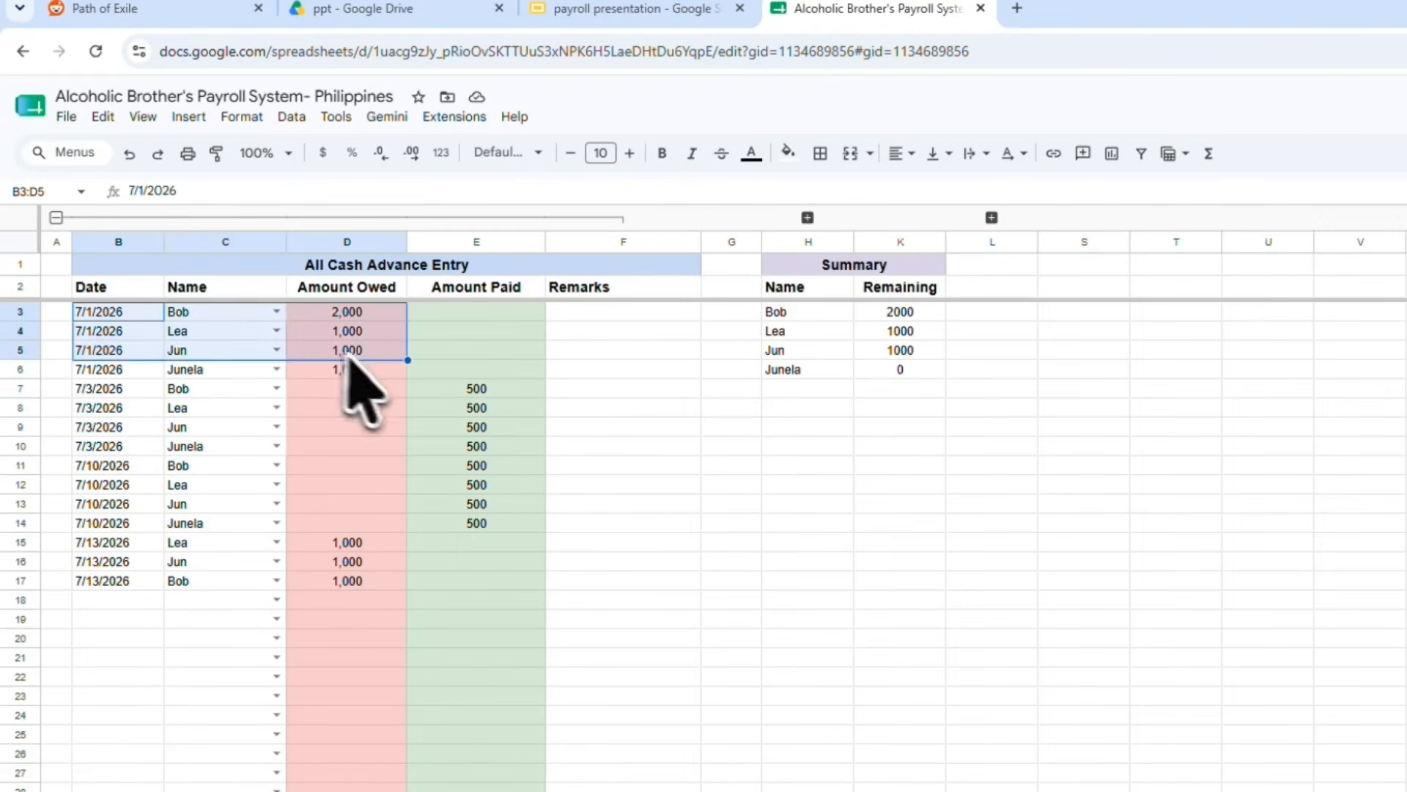
{"action": "left_click", "coordinate": [352, 312]}
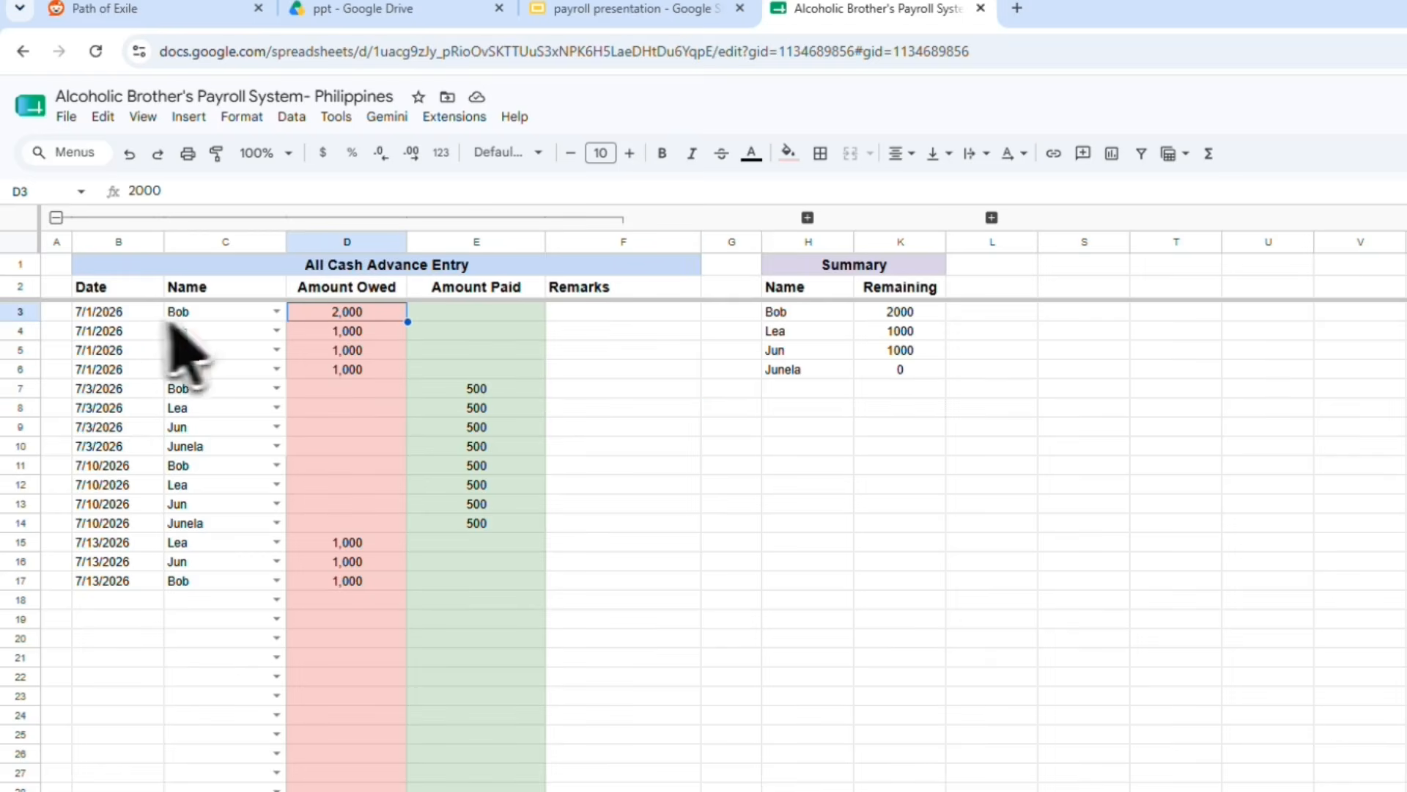
{"action": "left_click_drag", "start_coordinate": [96, 370], "coordinate": [418, 378]}
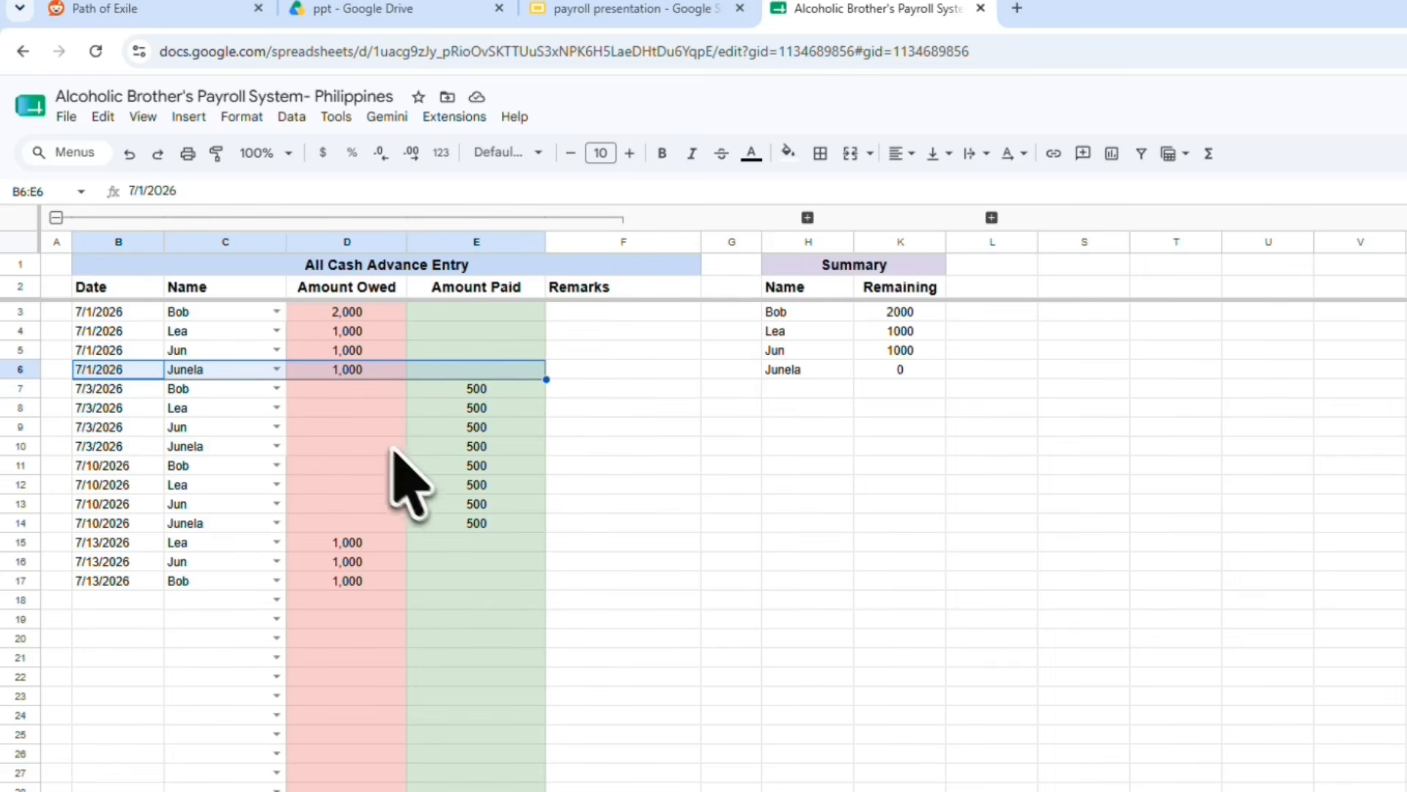
{"action": "left_click", "coordinate": [331, 373]}
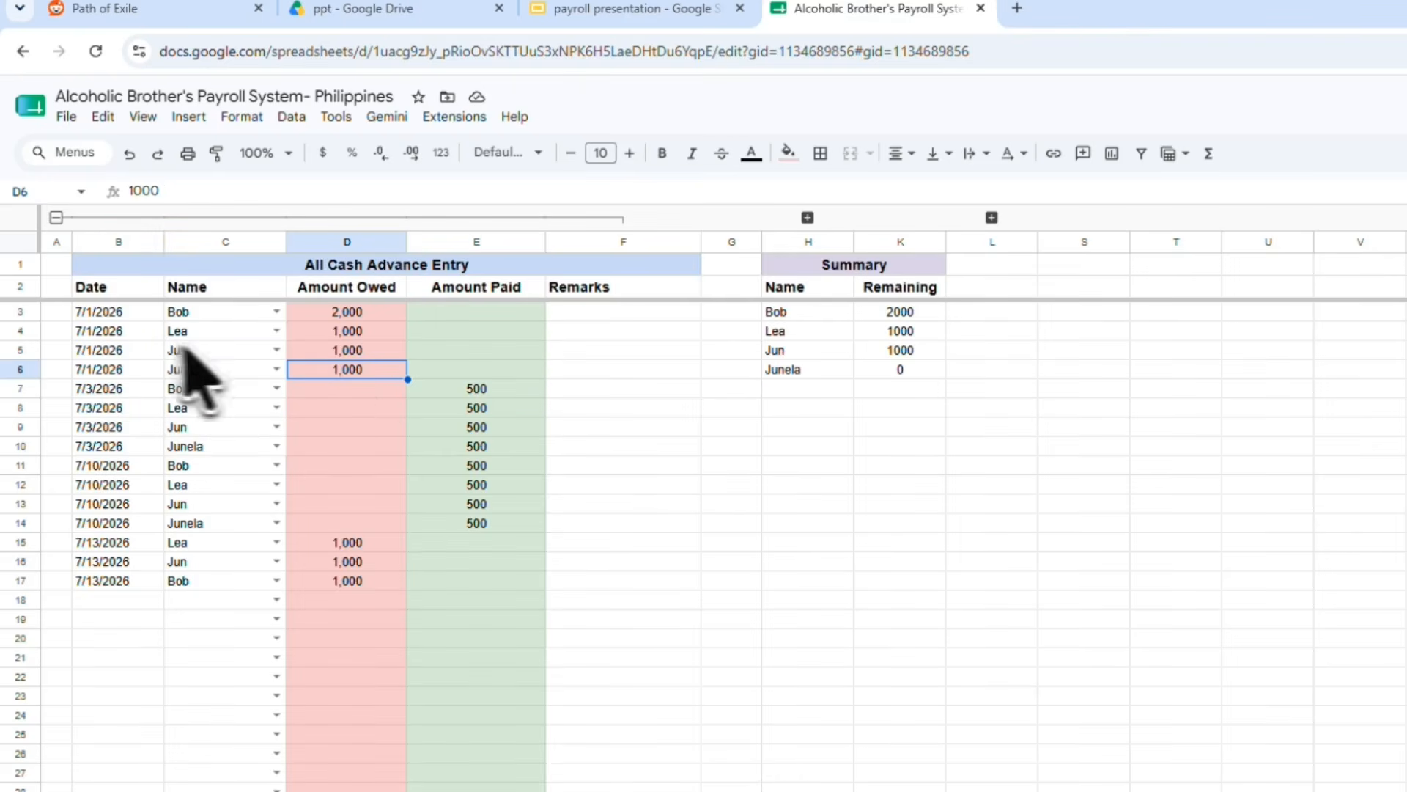
{"action": "left_click", "coordinate": [92, 314]}
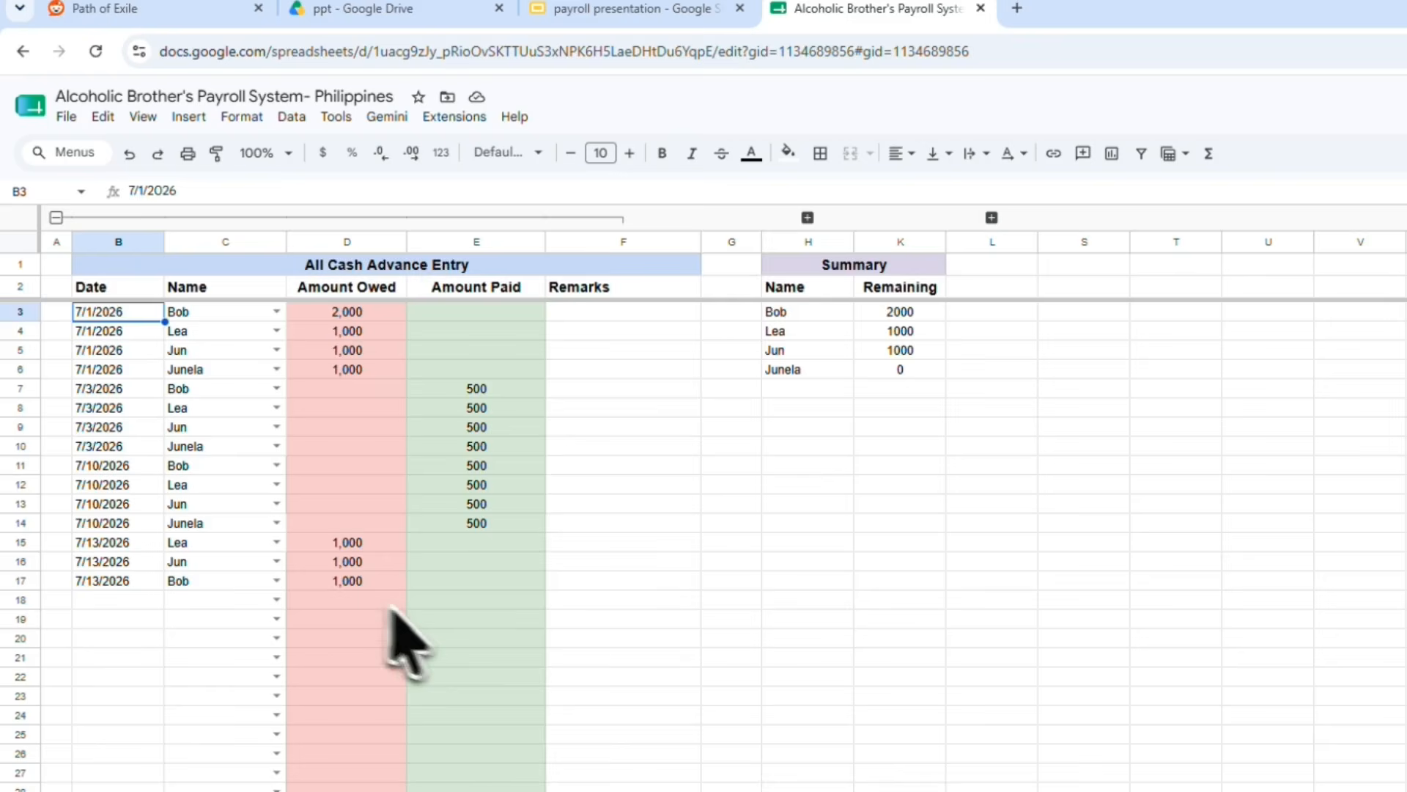
{"action": "left_click", "coordinate": [525, 619]}
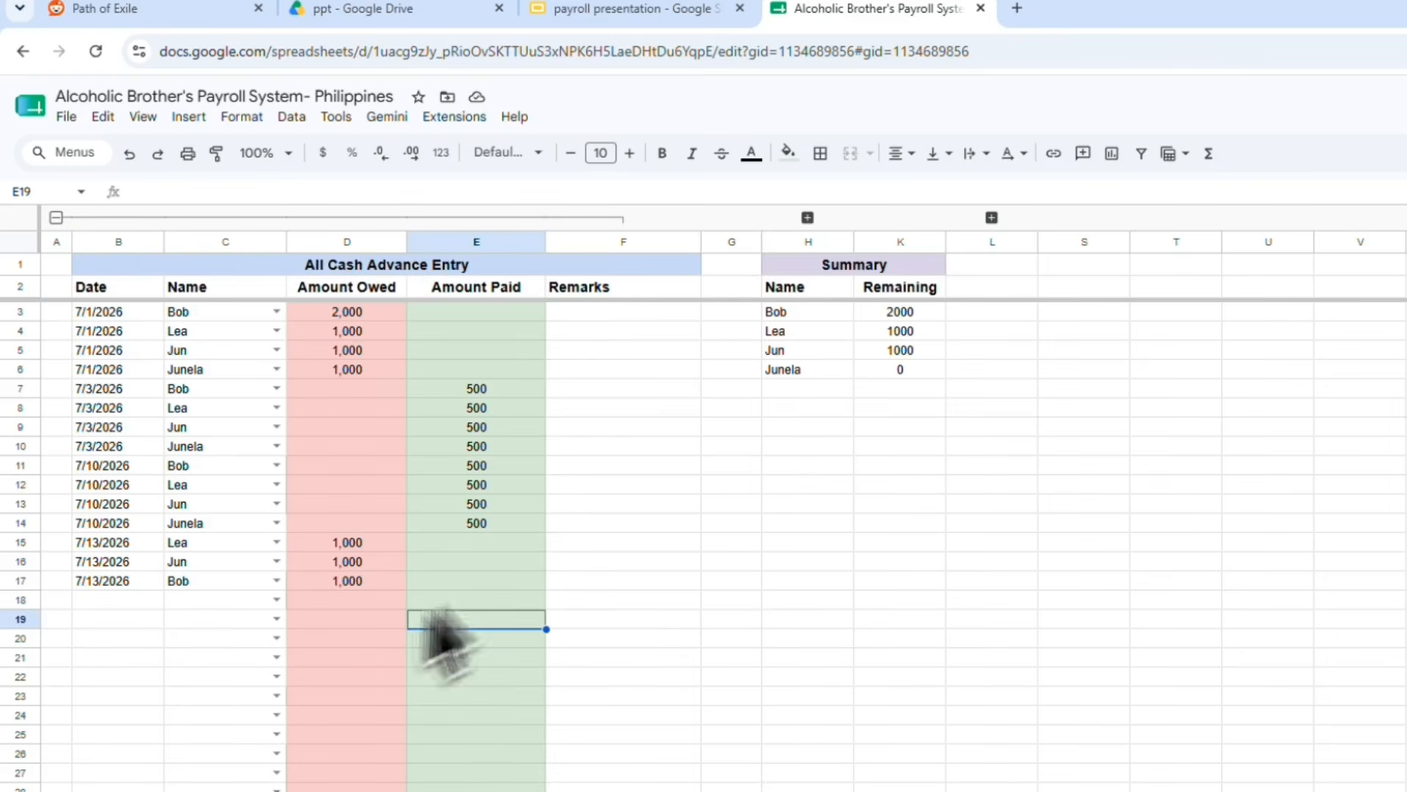
{"action": "left_click", "coordinate": [773, 467]}
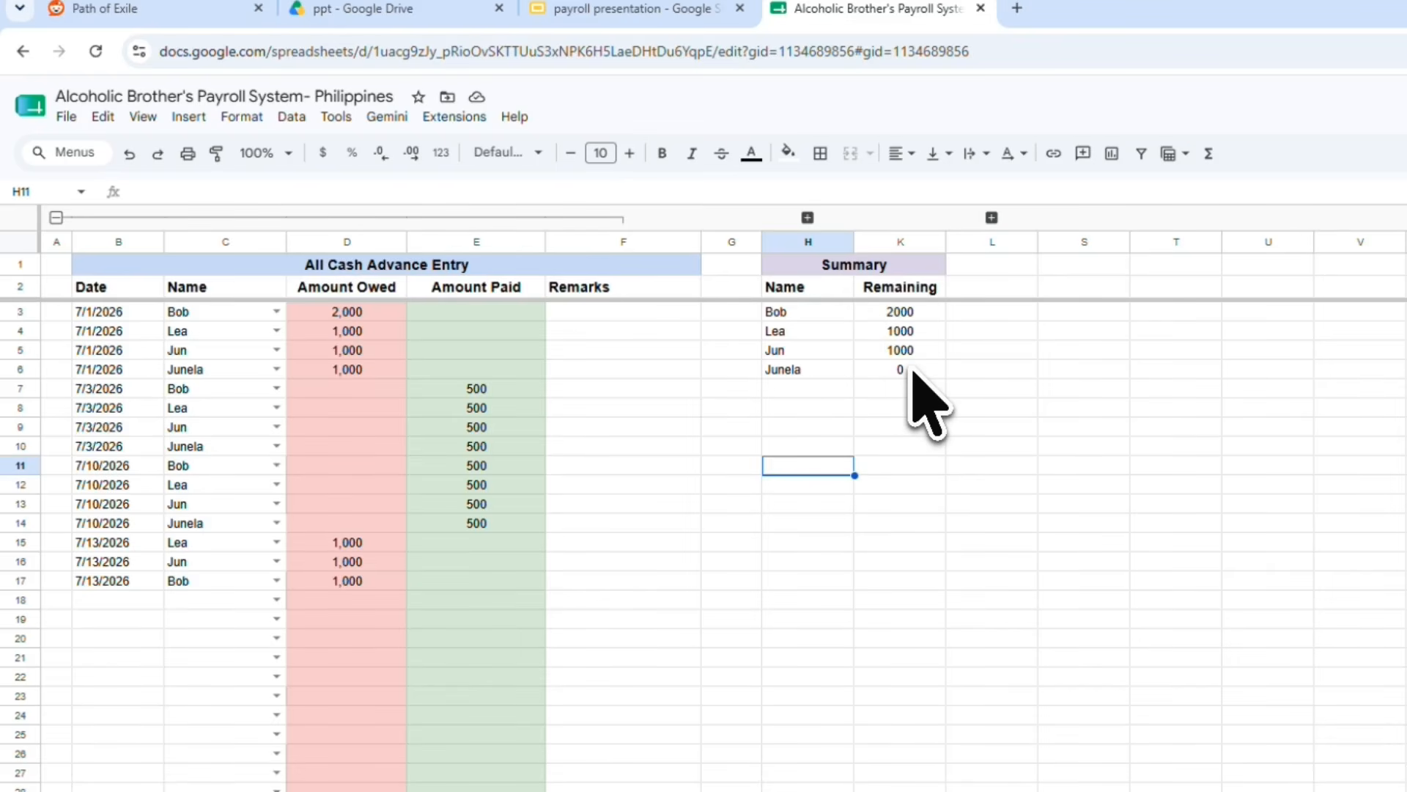
{"action": "left_click", "coordinate": [733, 371]}
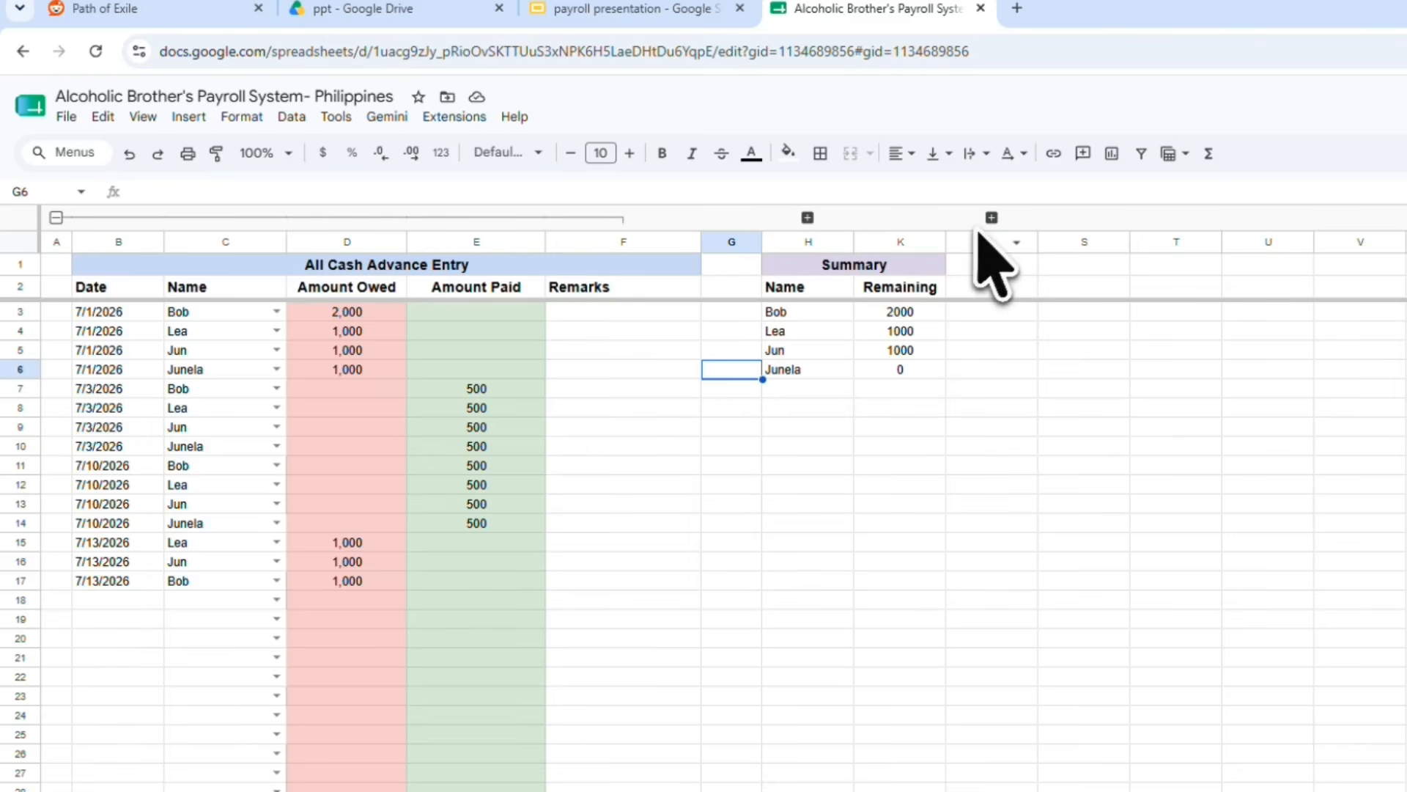
Step: Expand the Search Area columns, collapse the cash advance entry columns, and set the search name to the first employee in the summary
{"action": "left_click", "coordinate": [991, 217]}
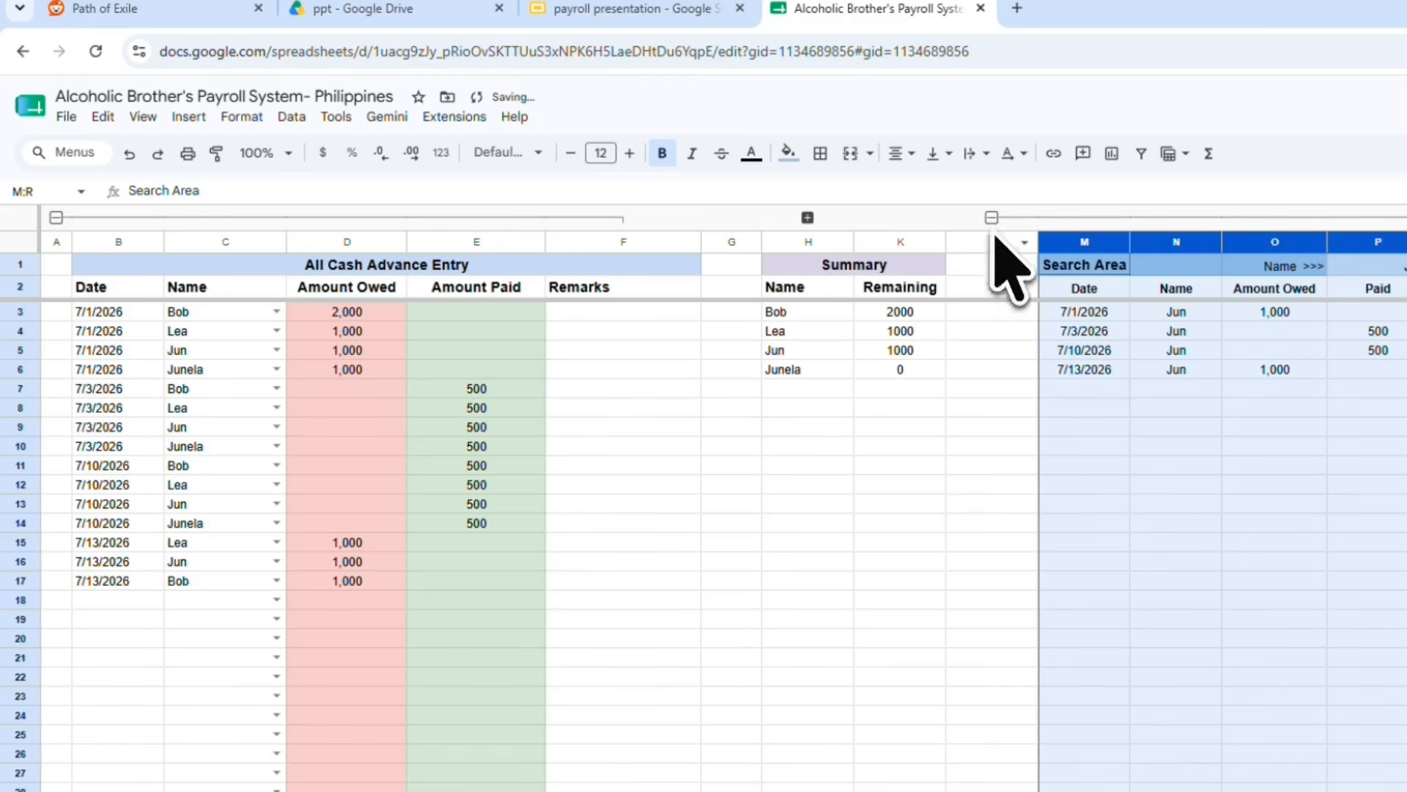
{"action": "left_click", "coordinate": [456, 217]}
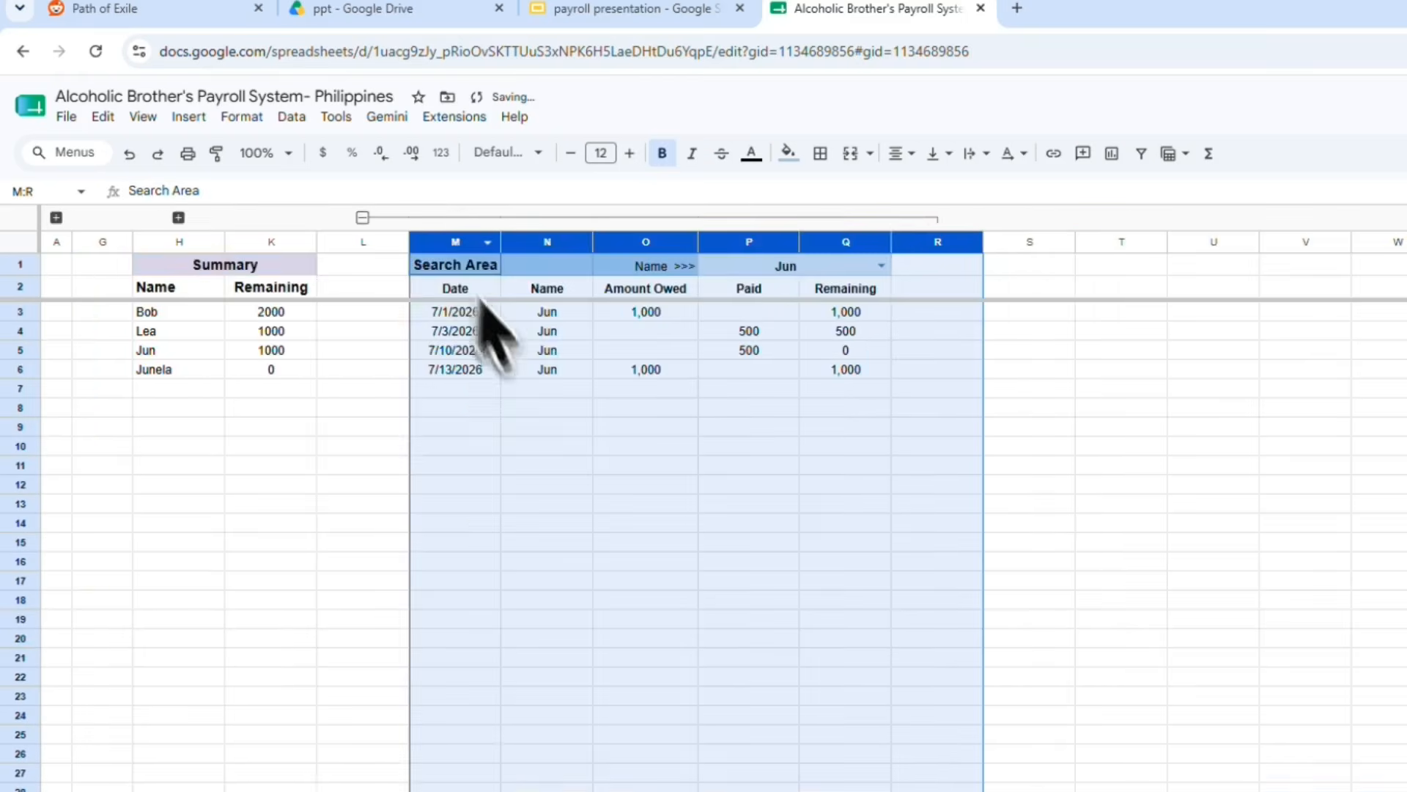
{"action": "left_click", "coordinate": [645, 465]}
{"action": "left_click", "coordinate": [883, 264]}
{"action": "left_click", "coordinate": [726, 286]}
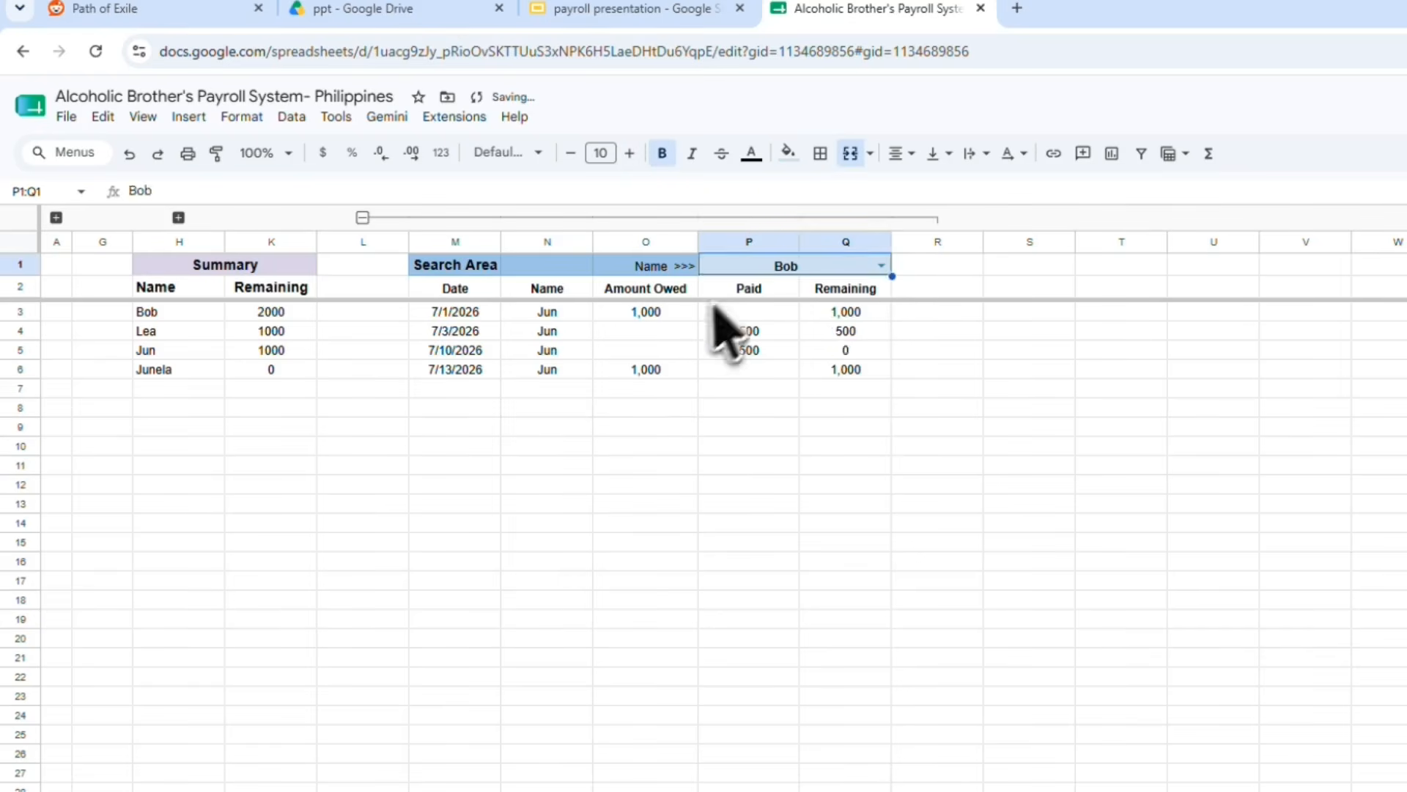
{"action": "left_click", "coordinate": [572, 427]}
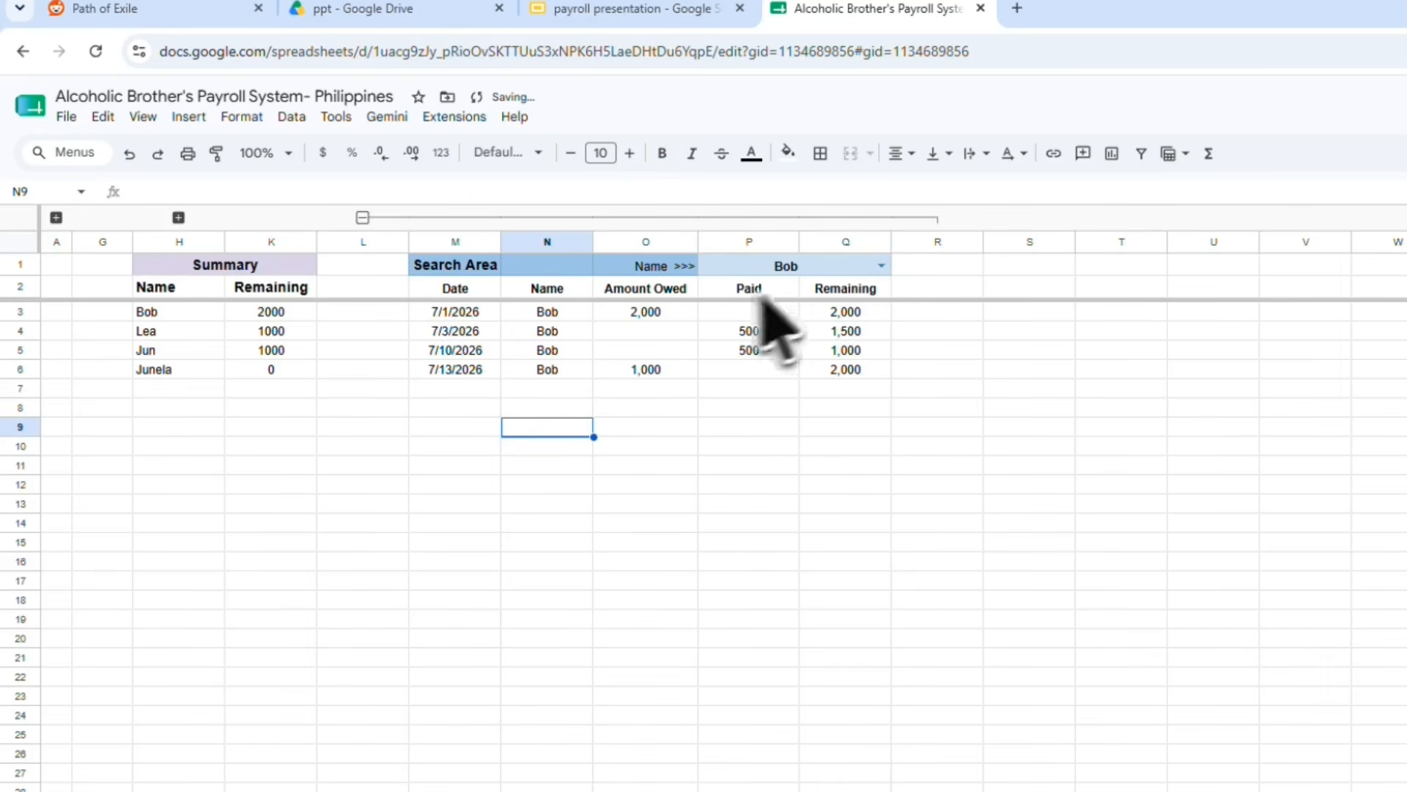
Step: Examine the searched employee's cash advance dates, owed and paid amounts, and the running Remaining formula
{"action": "left_click", "coordinate": [648, 314]}
{"action": "left_click", "coordinate": [447, 316]}
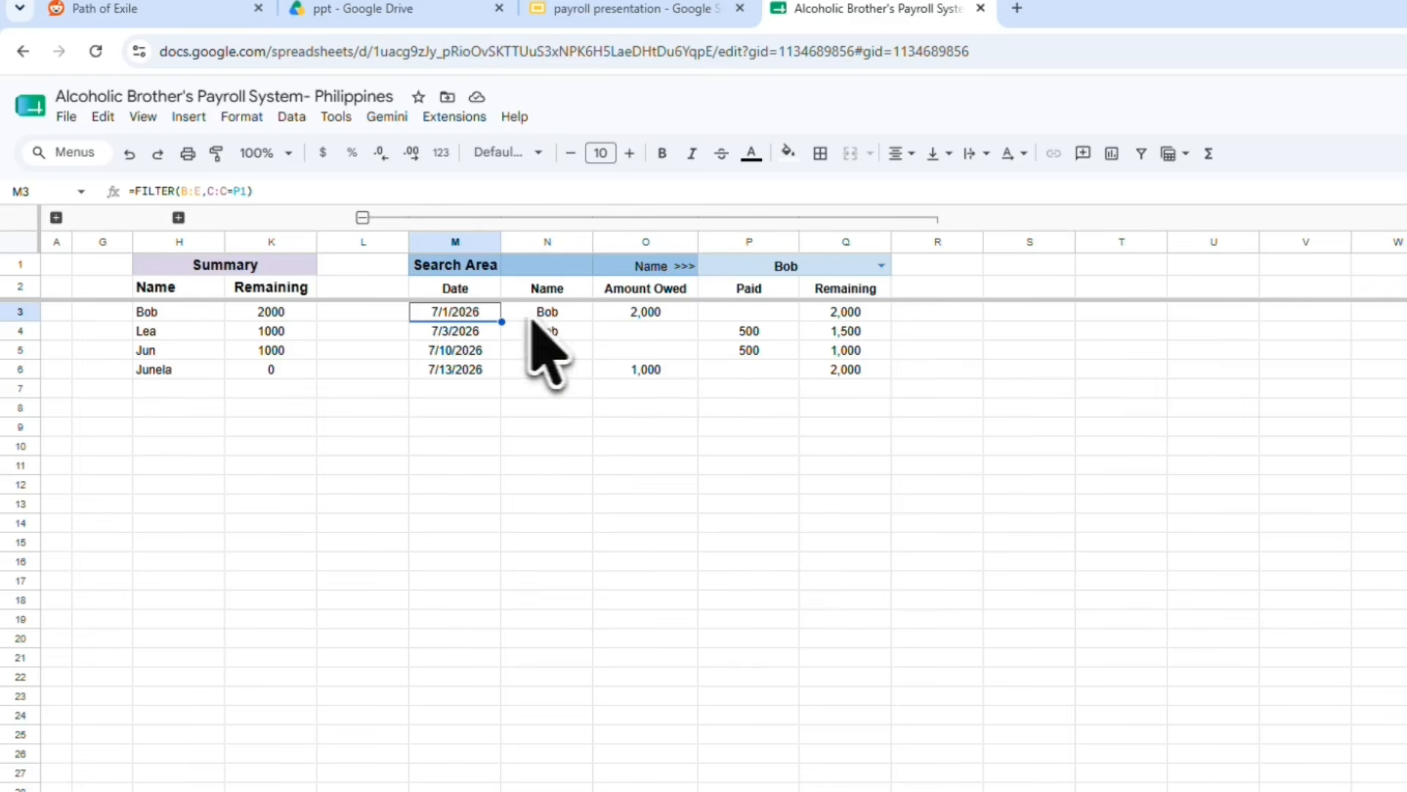
{"action": "left_click", "coordinate": [643, 313]}
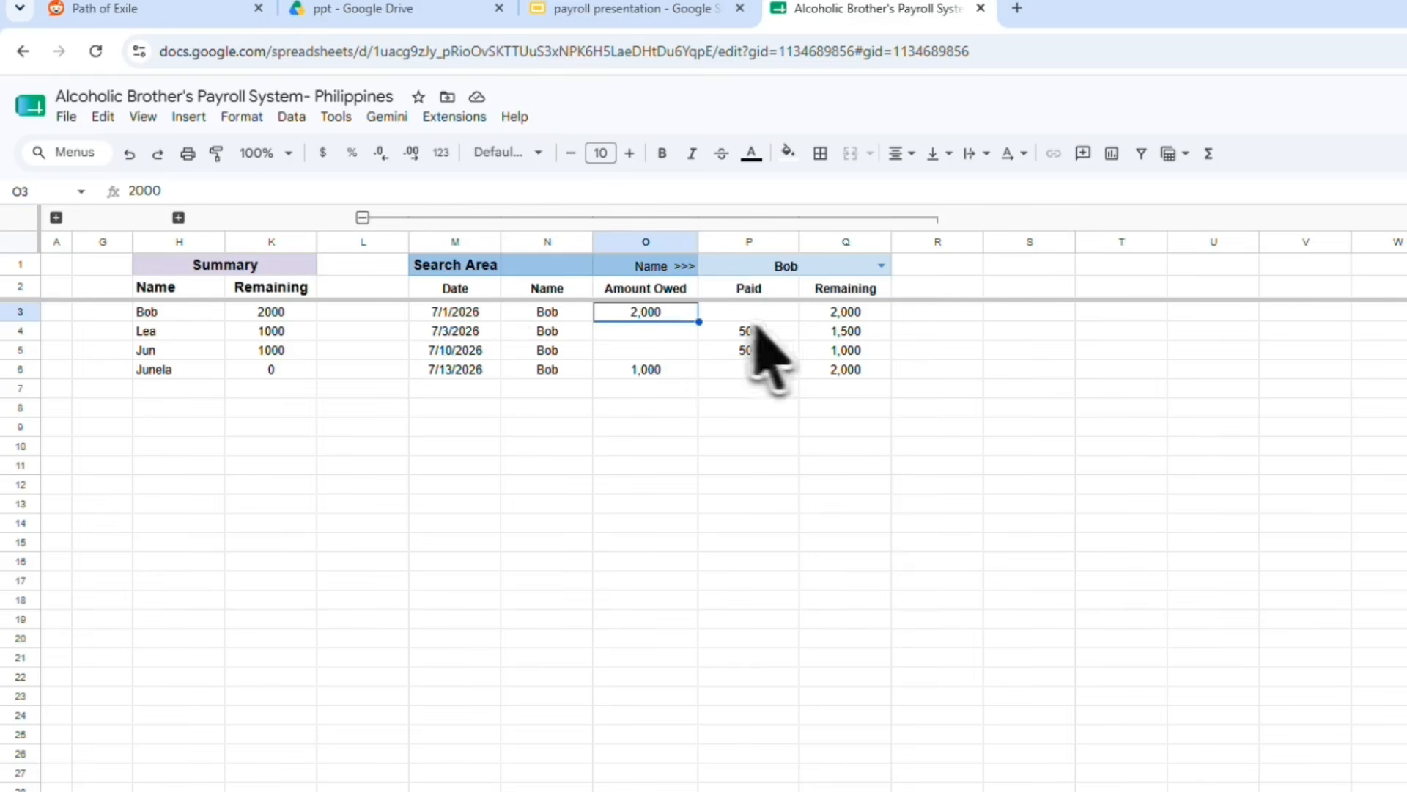
{"action": "left_click_drag", "start_coordinate": [749, 331], "coordinate": [766, 349]}
{"action": "left_click", "coordinate": [480, 334]}
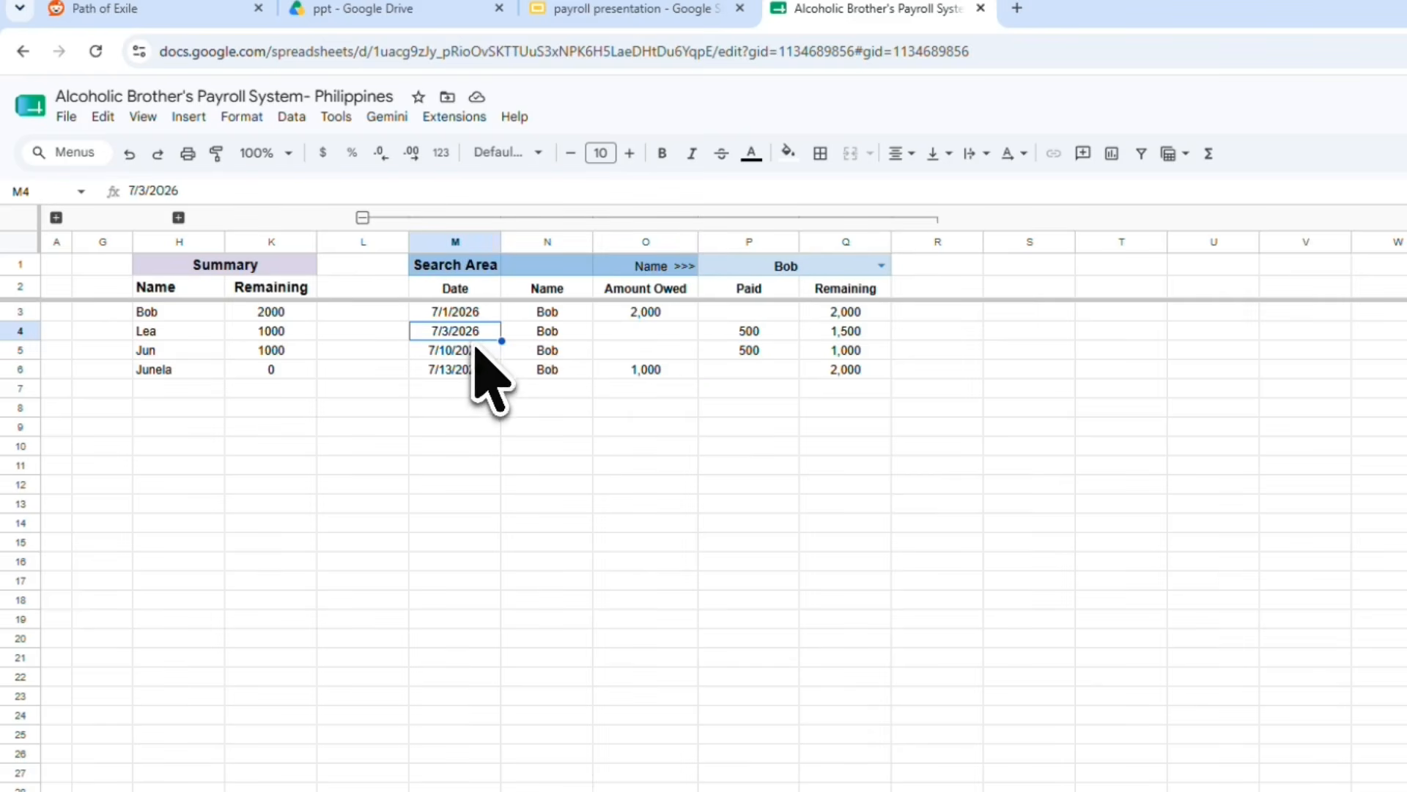
{"action": "left_click", "coordinate": [661, 371]}
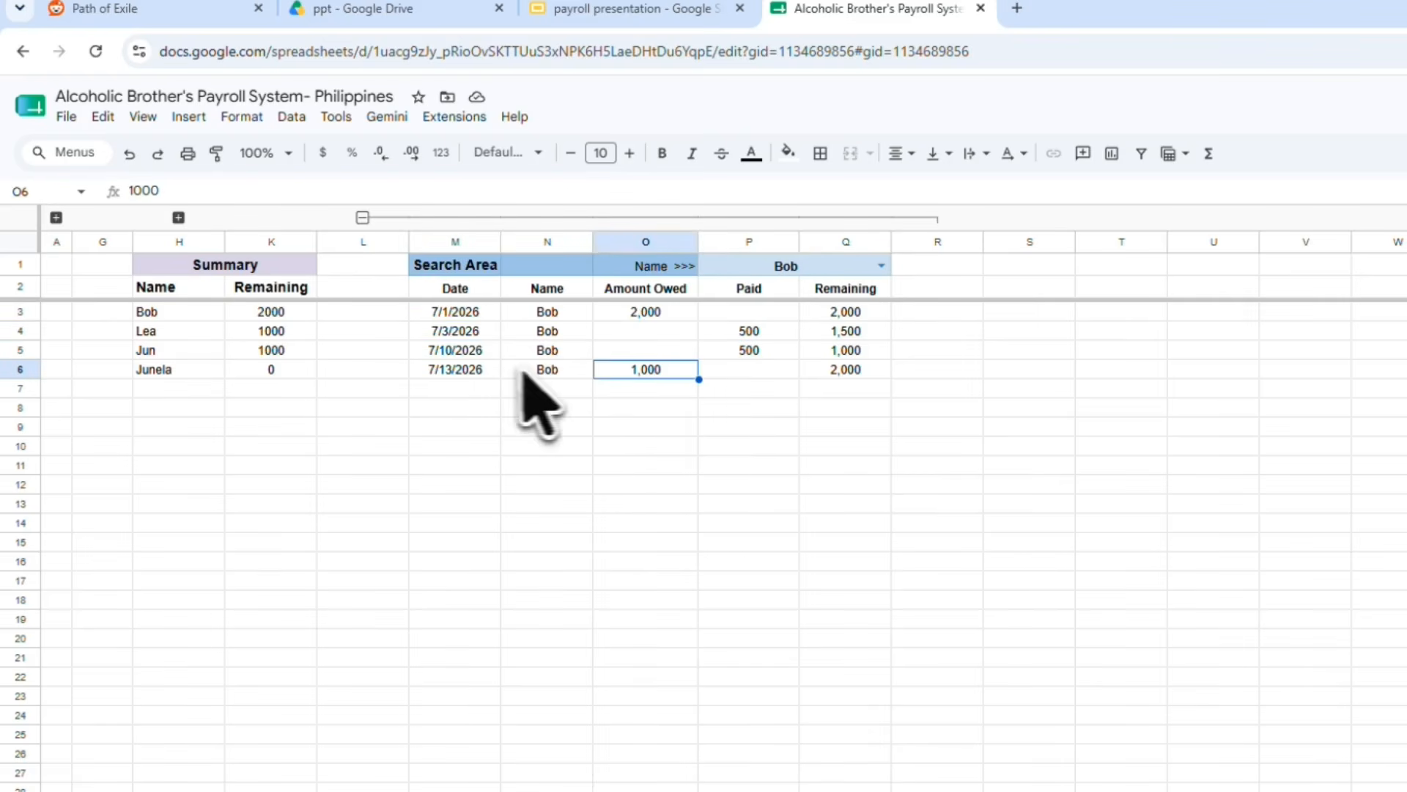
{"action": "left_click", "coordinate": [477, 372]}
{"action": "left_click", "coordinate": [655, 372]}
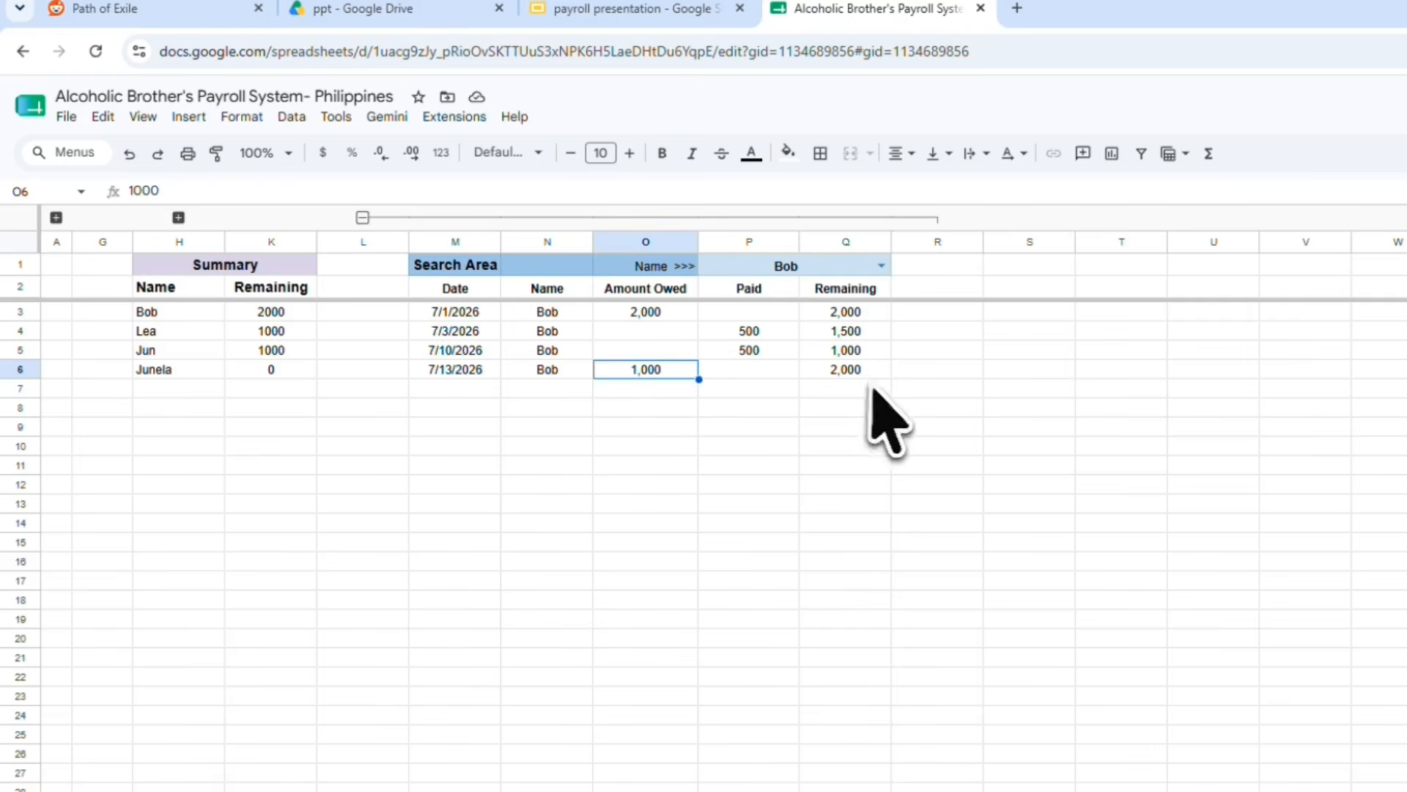
{"action": "left_click", "coordinate": [843, 374]}
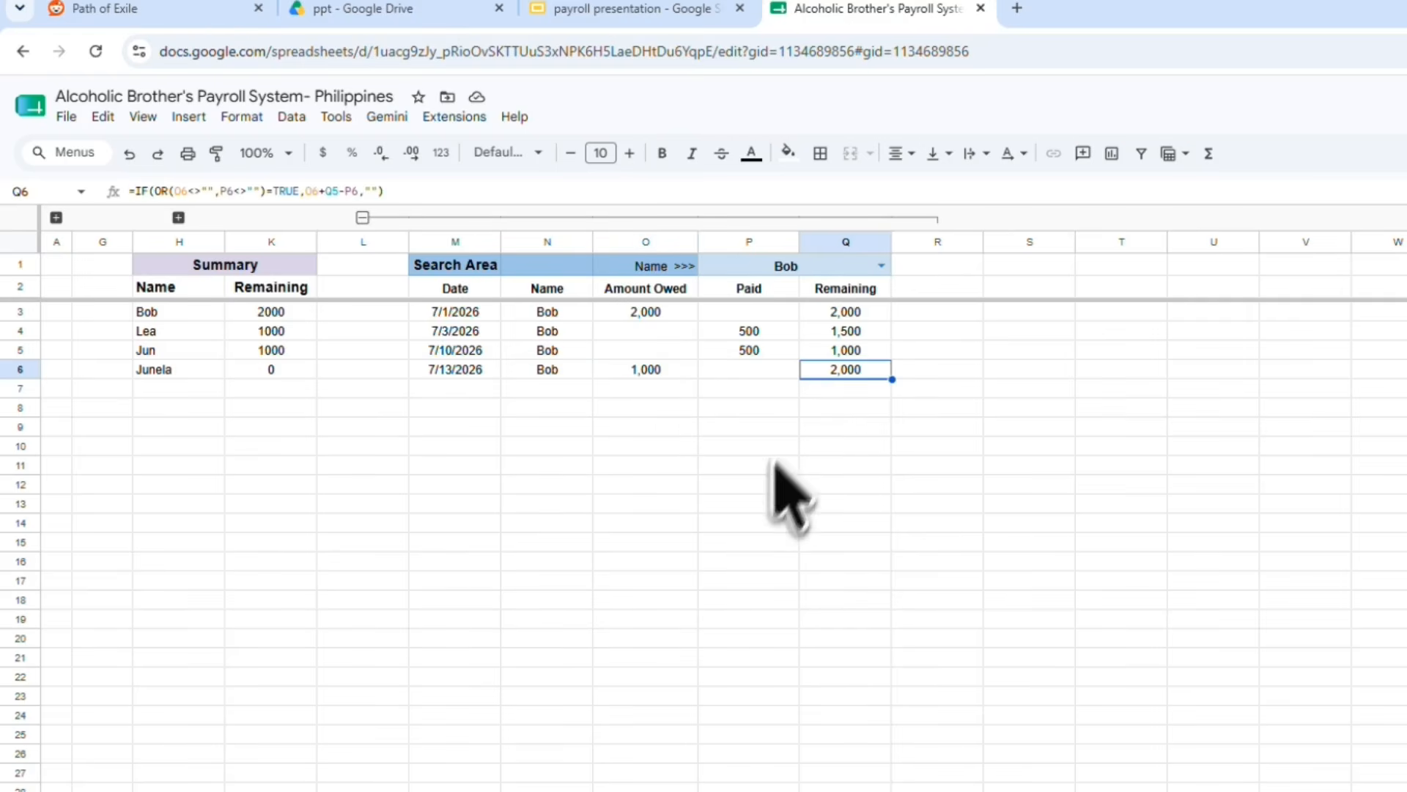
{"action": "left_click", "coordinate": [722, 600]}
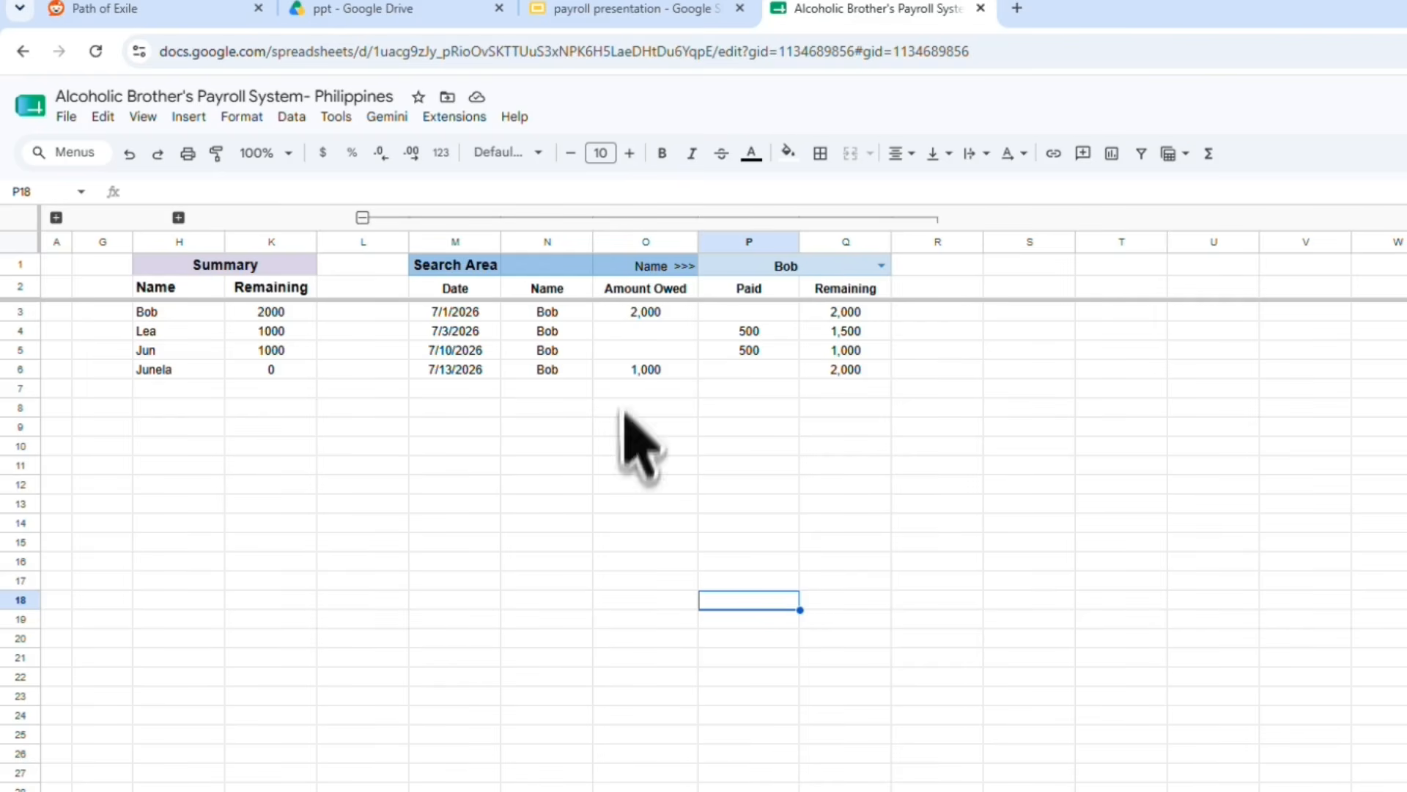
Step: Enter 500 as the Others deduction in row 11 of the PayDayLog sheet
{"action": "left_click", "coordinate": [711, 791]}
{"action": "left_click", "coordinate": [1144, 469]}
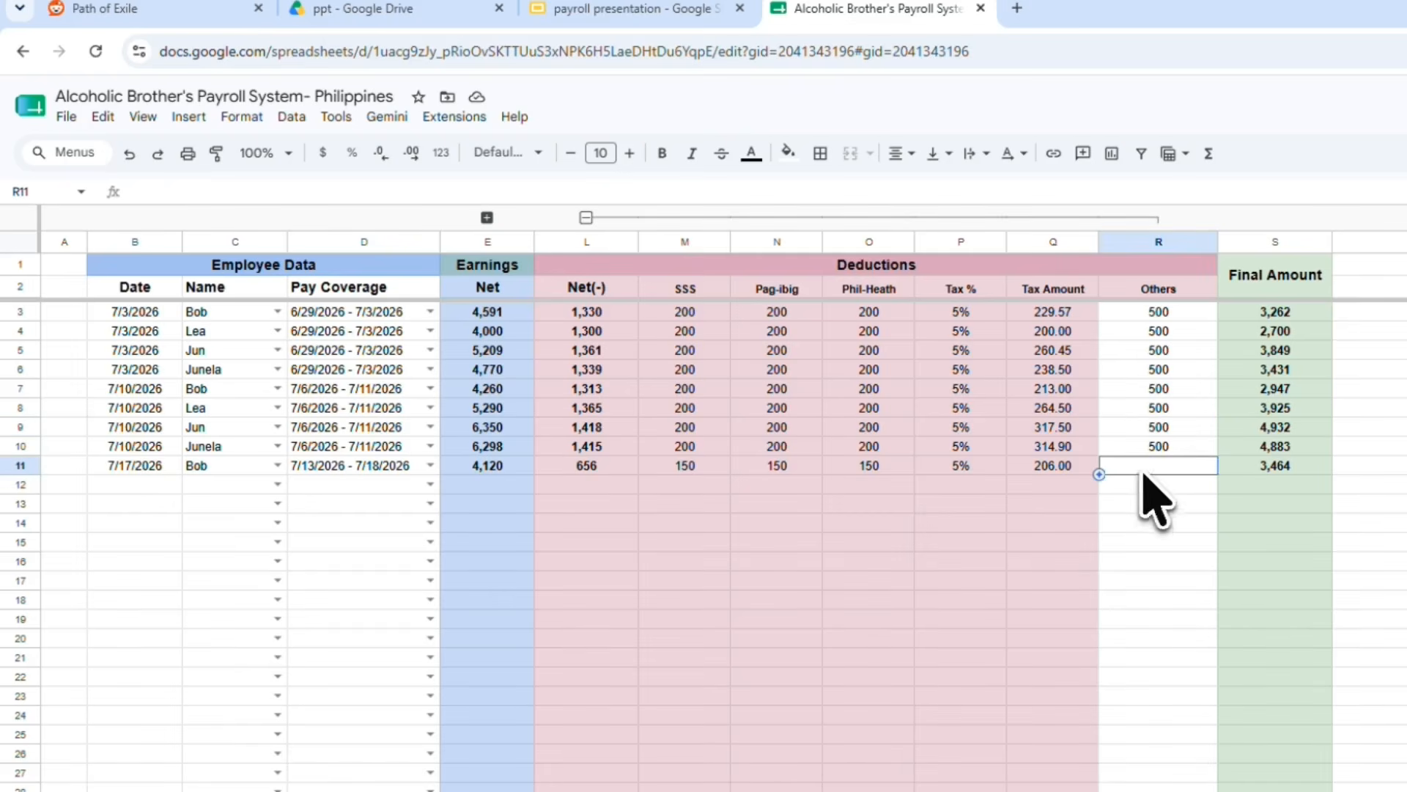
{"action": "type", "text": "50"}
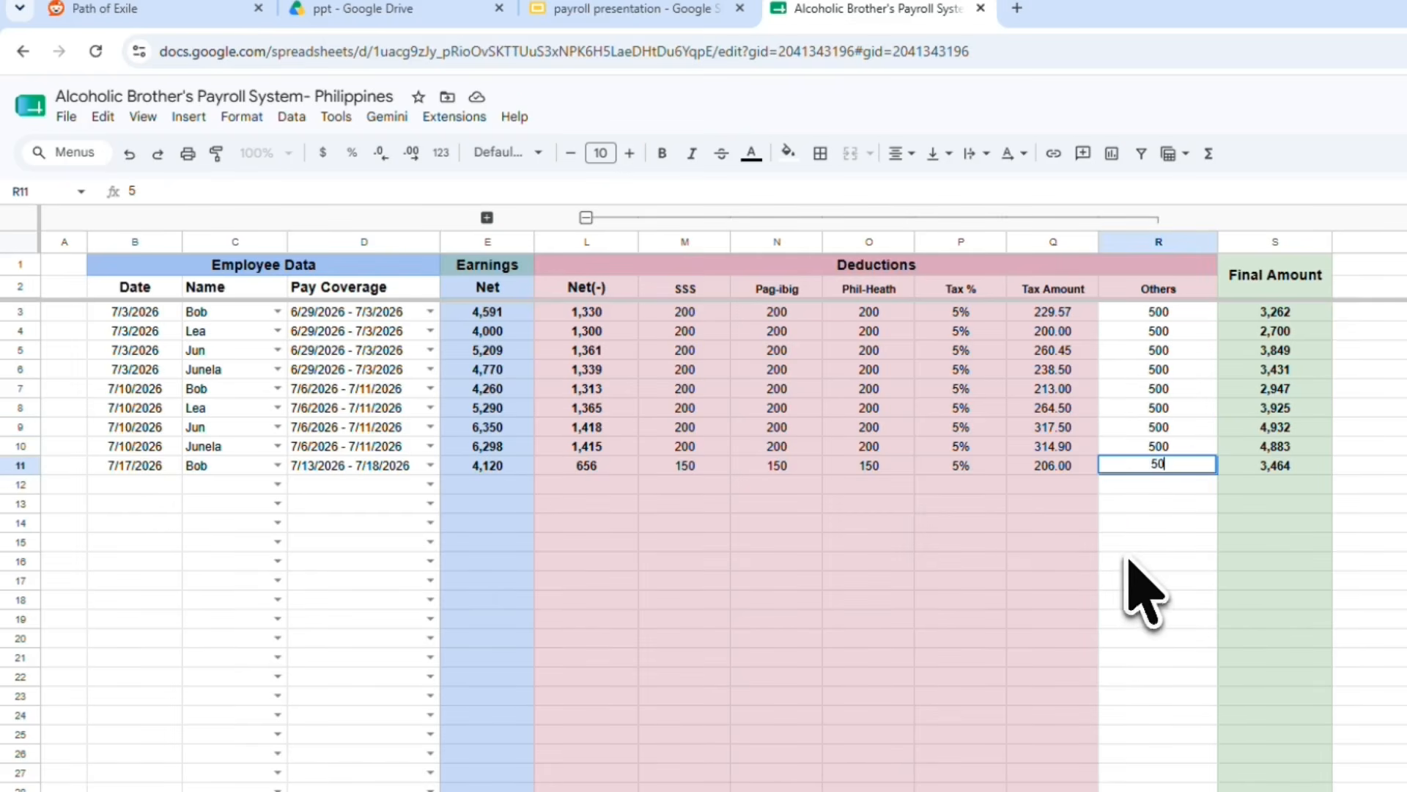
{"action": "type", "text": "0"}
{"action": "left_click", "coordinate": [989, 597]}
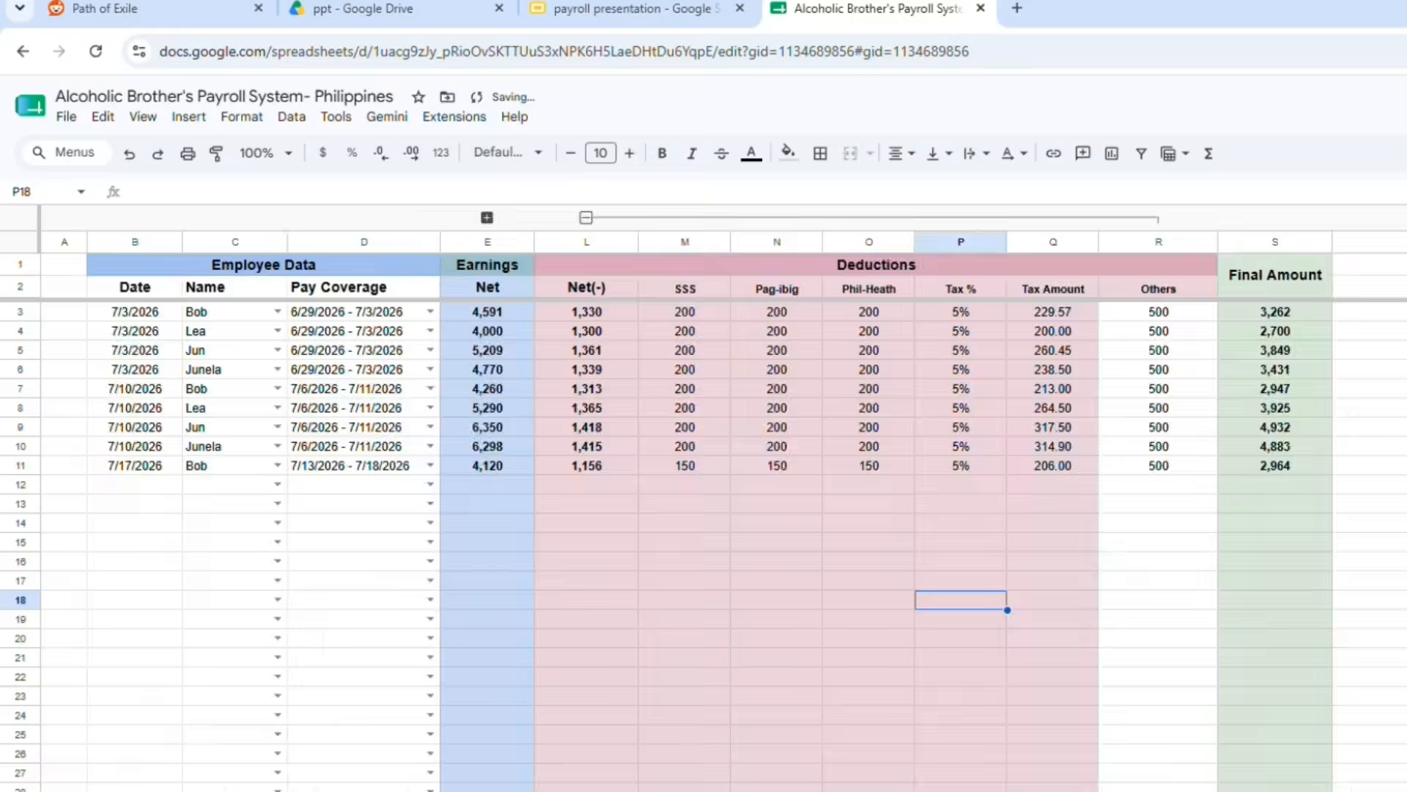
Step: Expand the entry columns on the CashAdvance sheet and copy row 17's date and name into row 18
{"action": "left_click", "coordinate": [455, 790]}
{"action": "left_click", "coordinate": [55, 218]}
{"action": "left_click", "coordinate": [217, 504]}
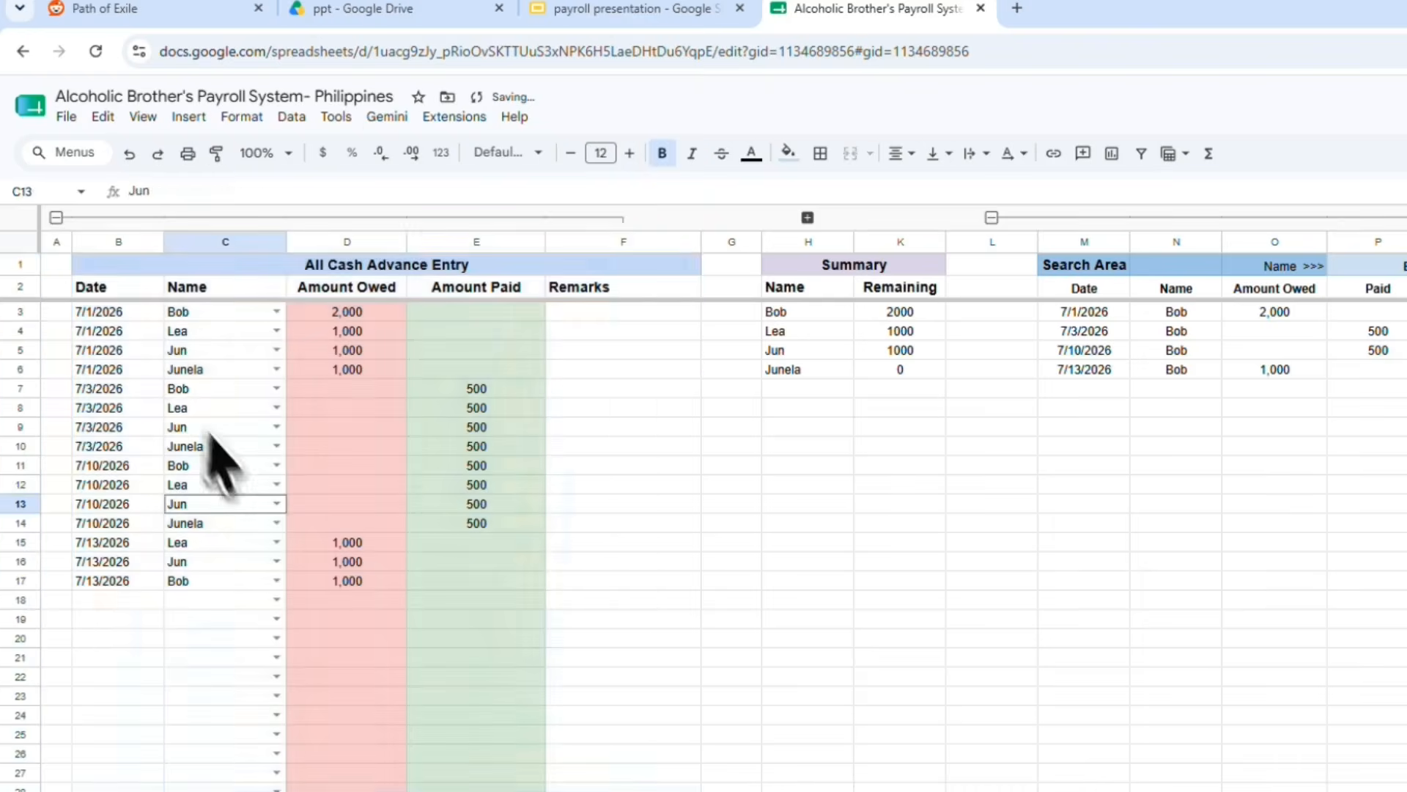
{"action": "left_click", "coordinate": [158, 587]}
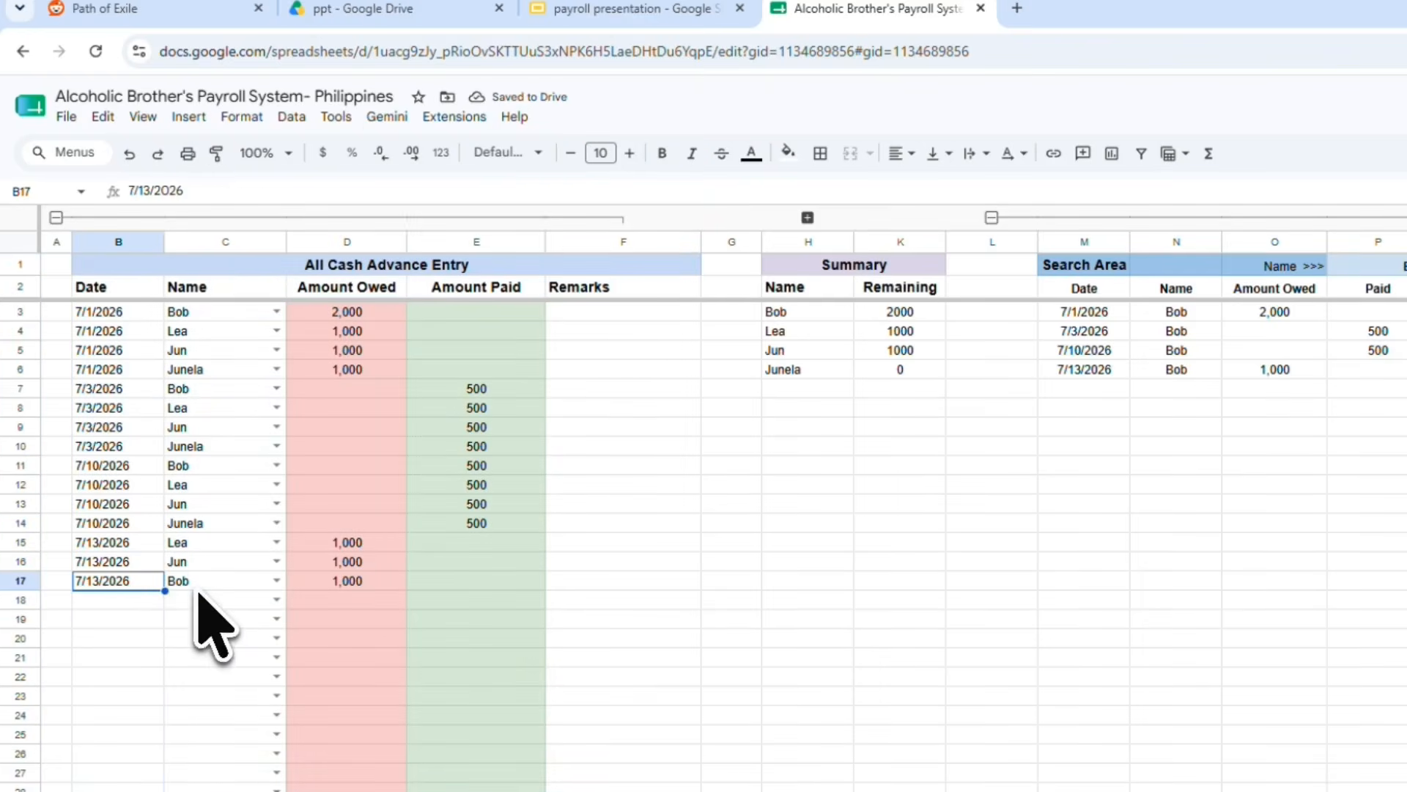
{"action": "left_click_drag", "start_coordinate": [157, 584], "coordinate": [189, 587]}
{"action": "key", "text": "ctrl+c"}
{"action": "left_click", "coordinate": [125, 599]}
{"action": "key", "text": "ctrl+v"}
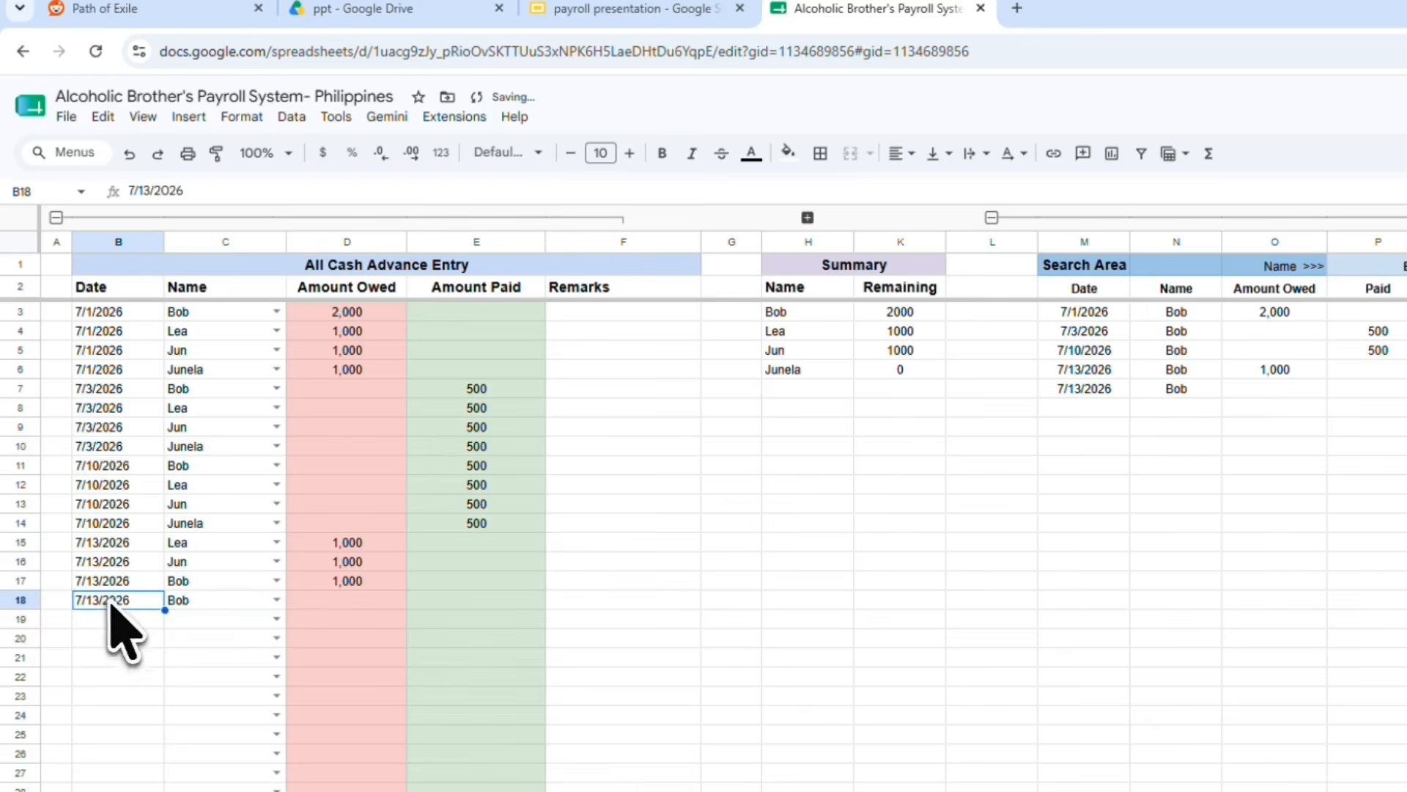
Step: Change row 18's date to 7/17/2026 and enter 500 as its Amount Paid
{"action": "double_click", "coordinate": [110, 599]}
{"action": "left_click", "coordinate": [171, 732]}
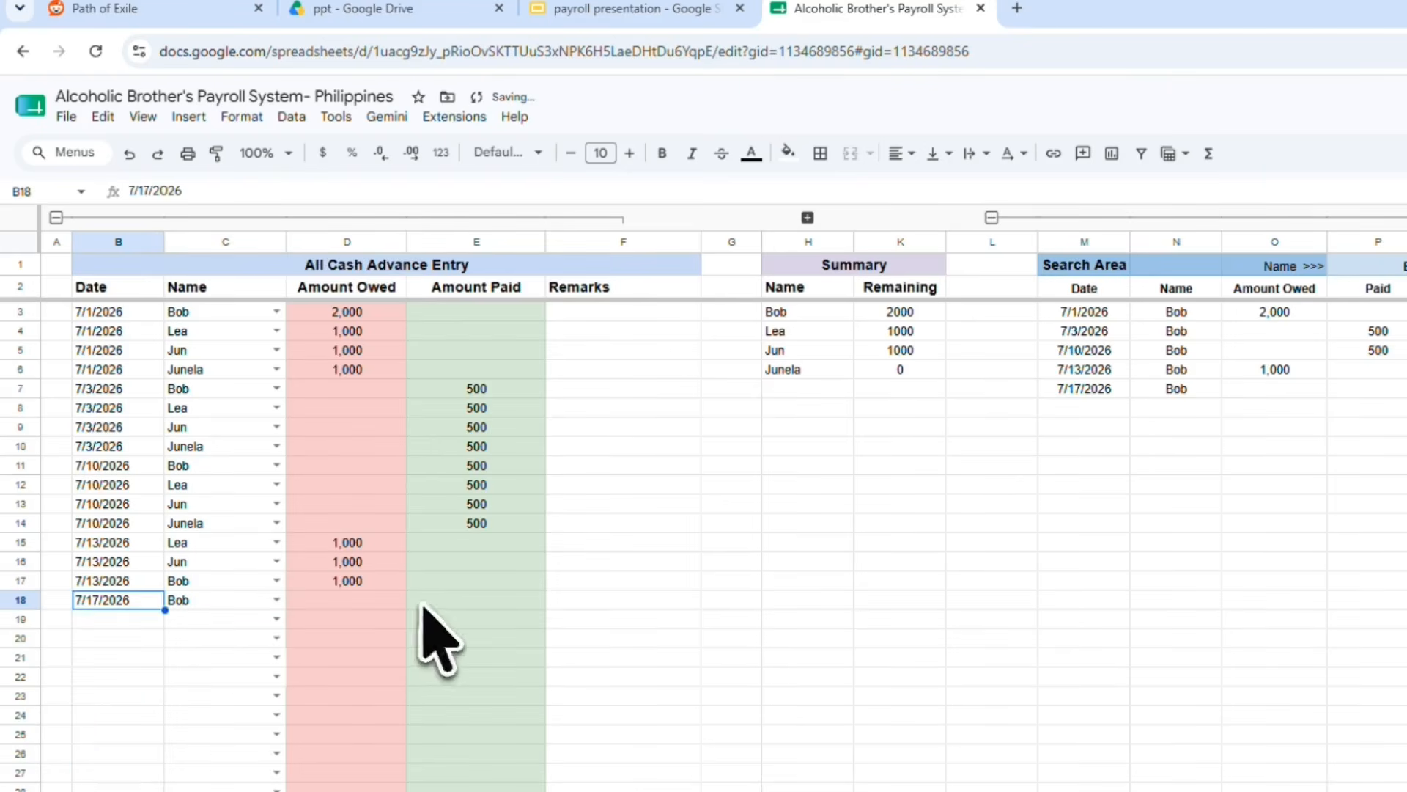
{"action": "left_click", "coordinate": [444, 604]}
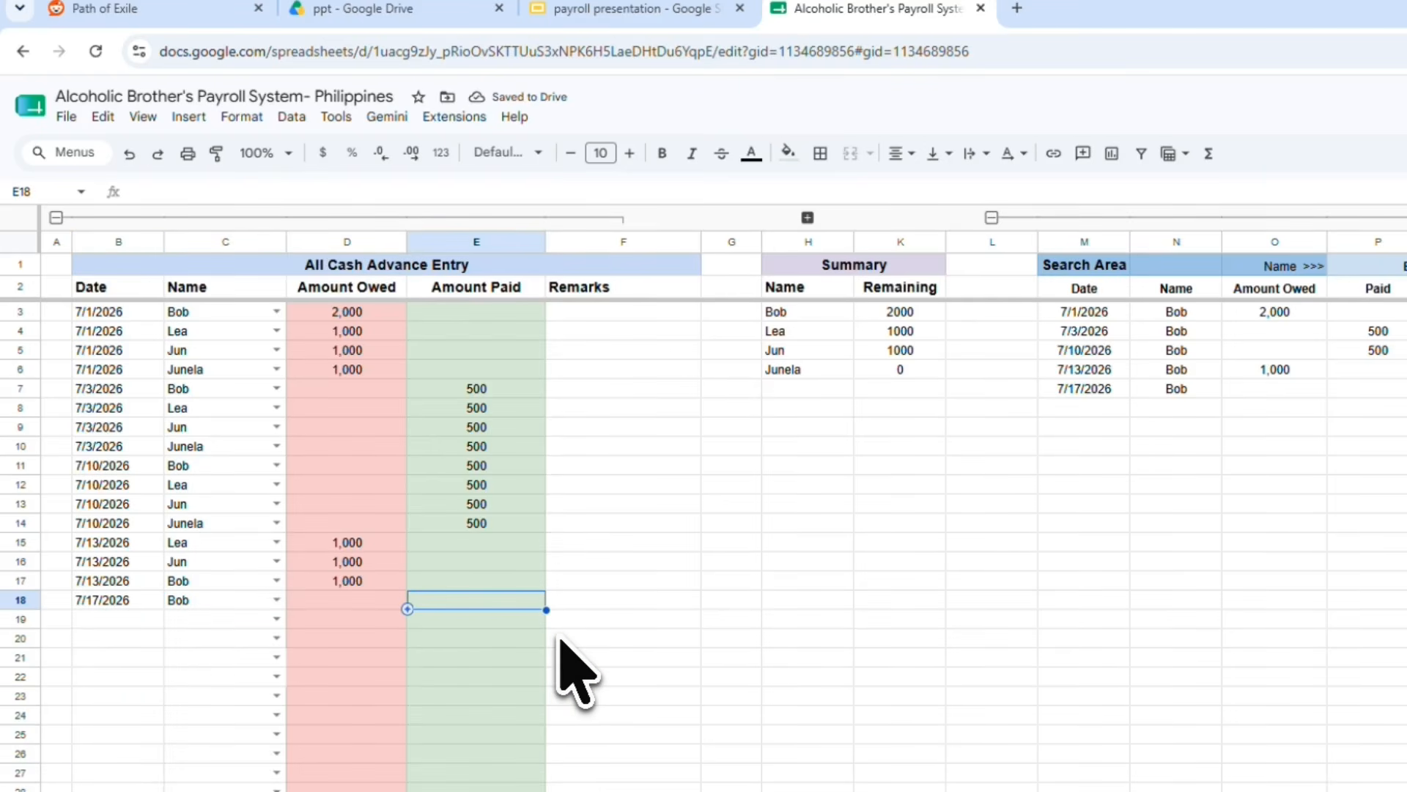
{"action": "type", "text": "500"}
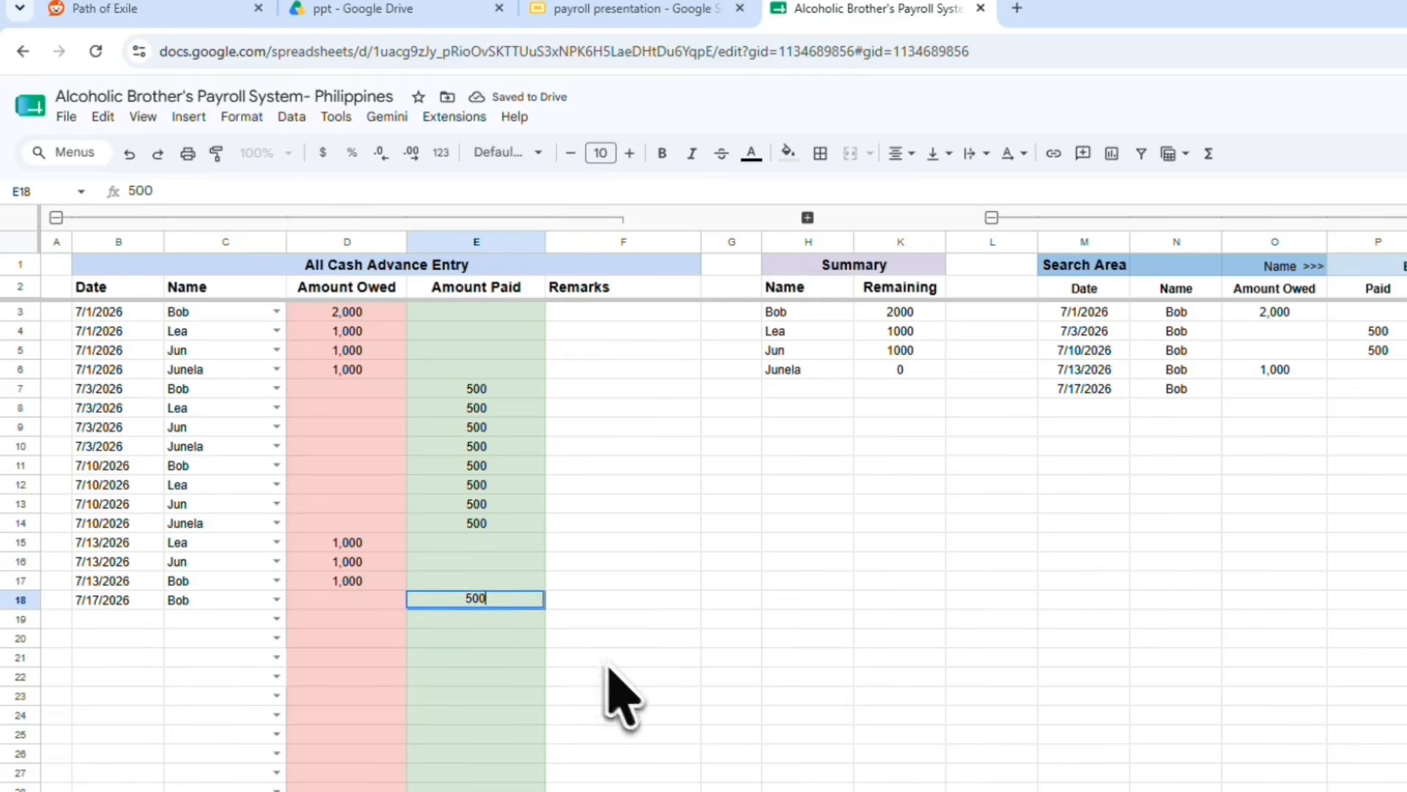
{"action": "left_click", "coordinate": [598, 677]}
{"action": "left_click", "coordinate": [777, 696]}
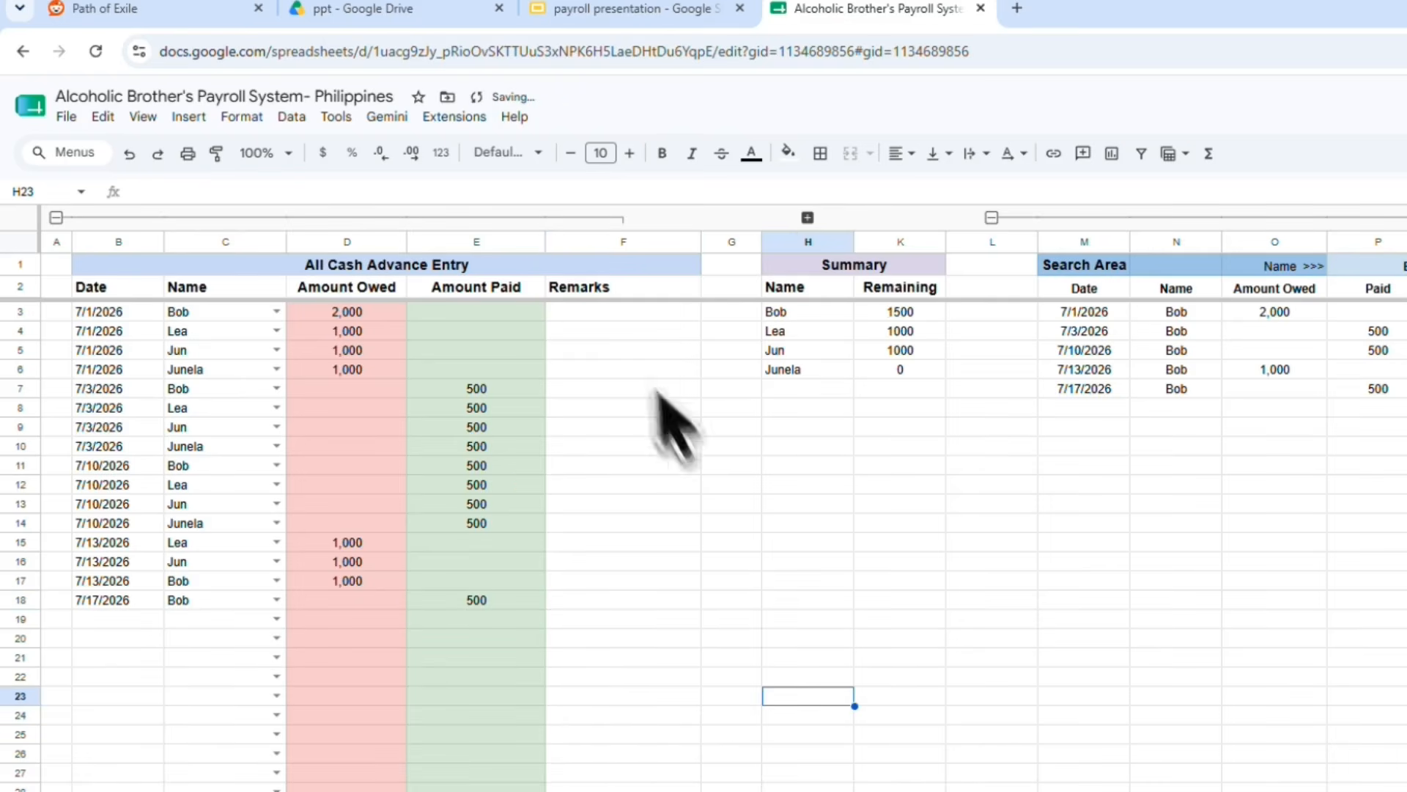
Step: Collapse the entry columns on the CashAdvance sheet and examine the Remaining formula for the 7/17/2026 repayment in the Search Area
{"action": "left_click", "coordinate": [539, 219]}
{"action": "left_click", "coordinate": [547, 389]}
{"action": "left_click", "coordinate": [754, 390]}
{"action": "left_click", "coordinate": [825, 390]}
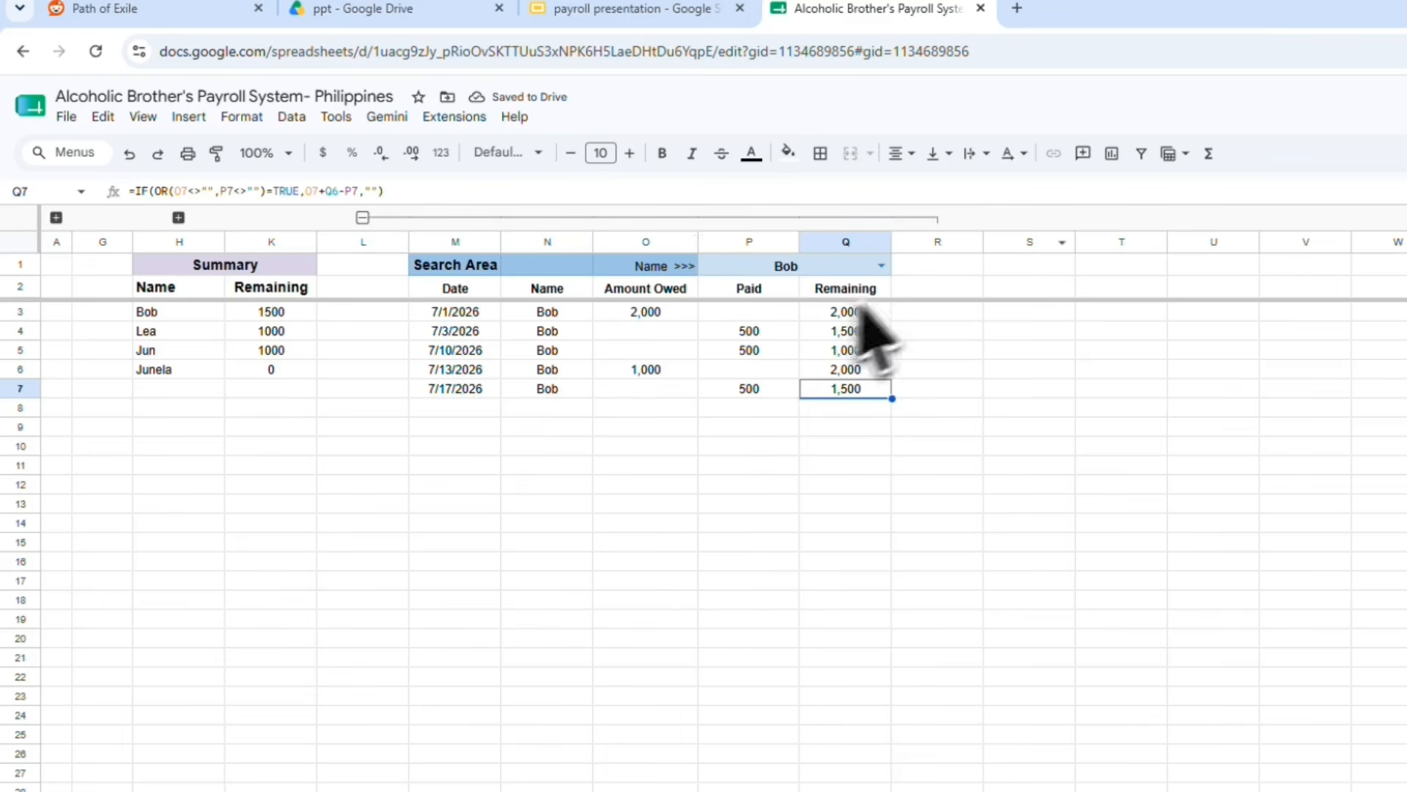
{"action": "left_click", "coordinate": [543, 564]}
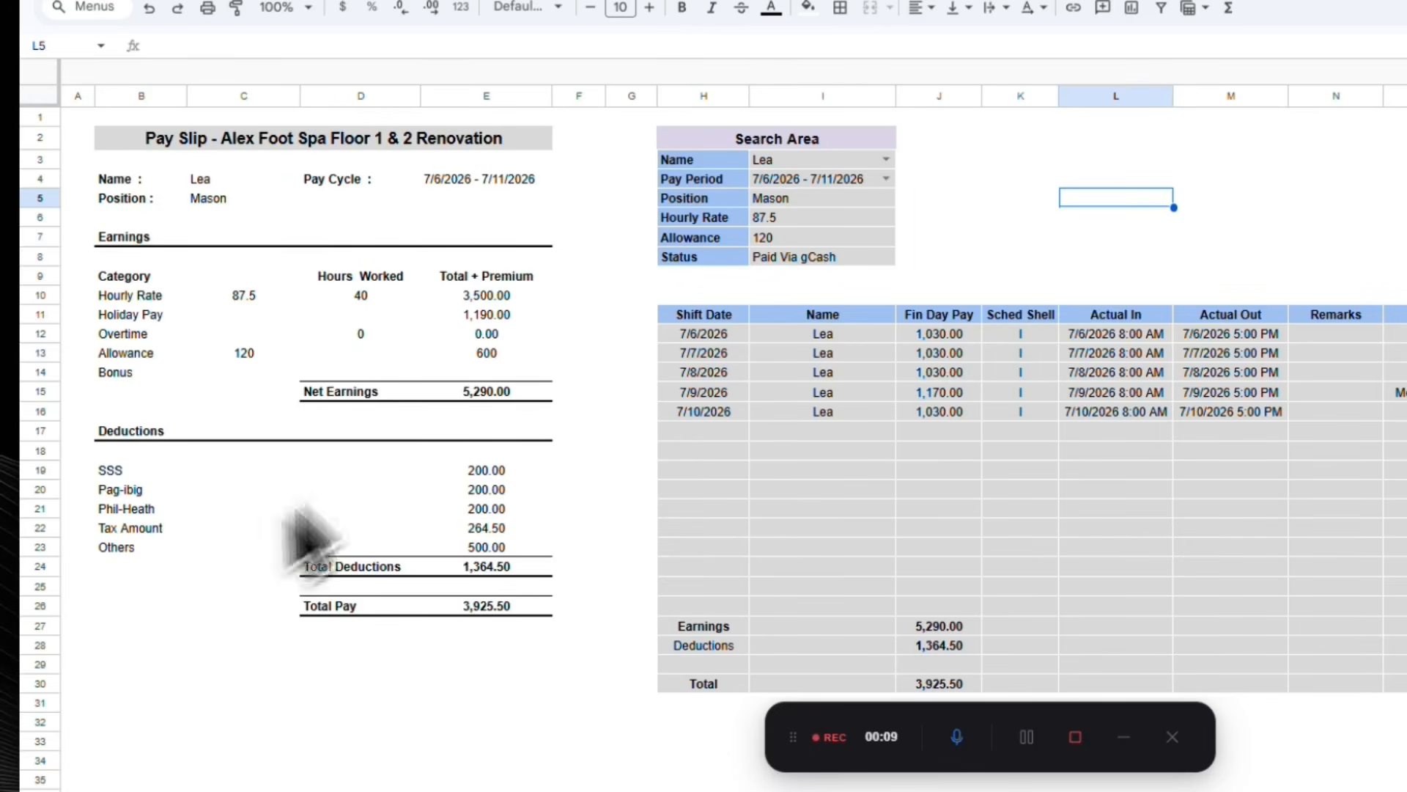
Step: Switch the pay slip's Search Area to the first employee in the Name list
{"action": "left_click", "coordinate": [929, 195]}
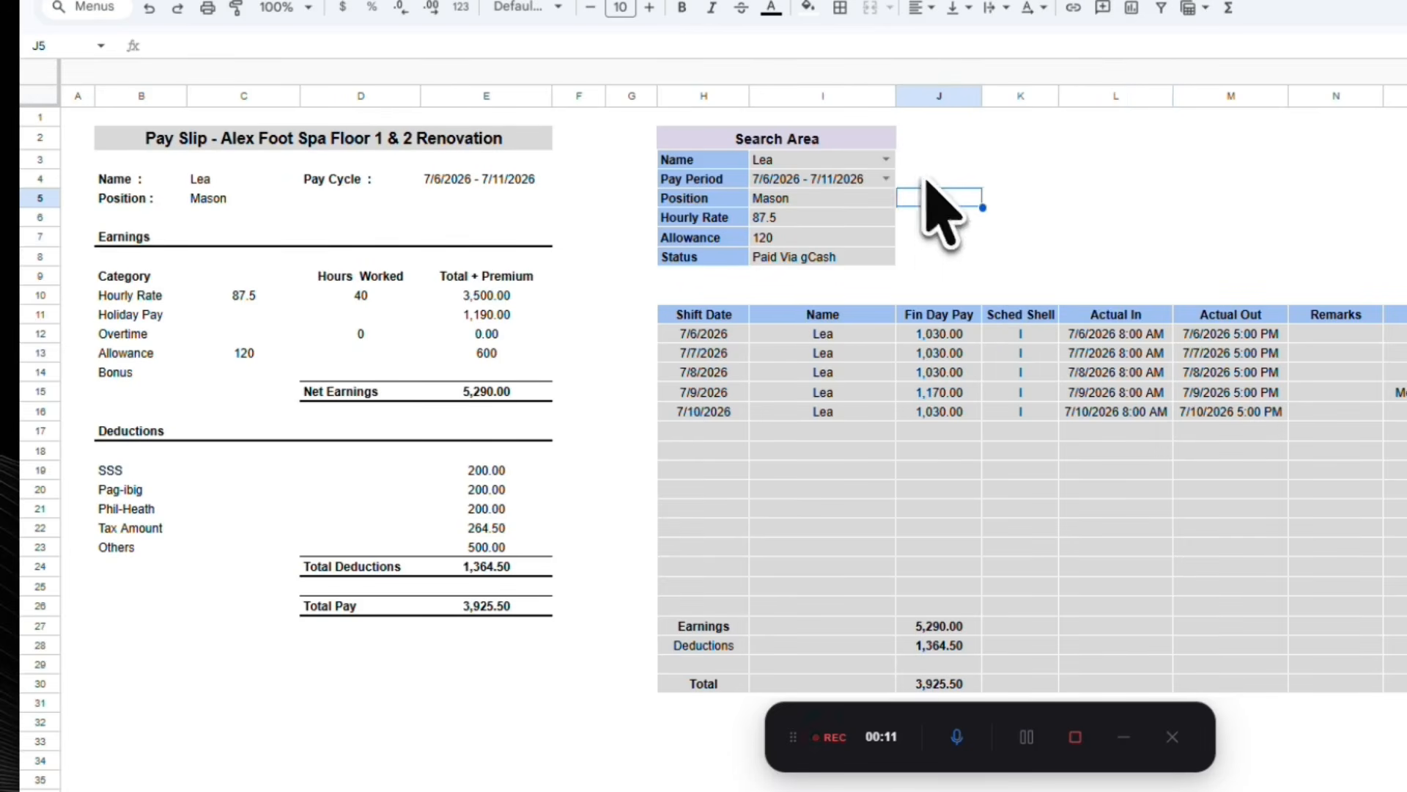
{"action": "left_click", "coordinate": [886, 159]}
{"action": "left_click", "coordinate": [787, 182]}
{"action": "left_click", "coordinate": [989, 163]}
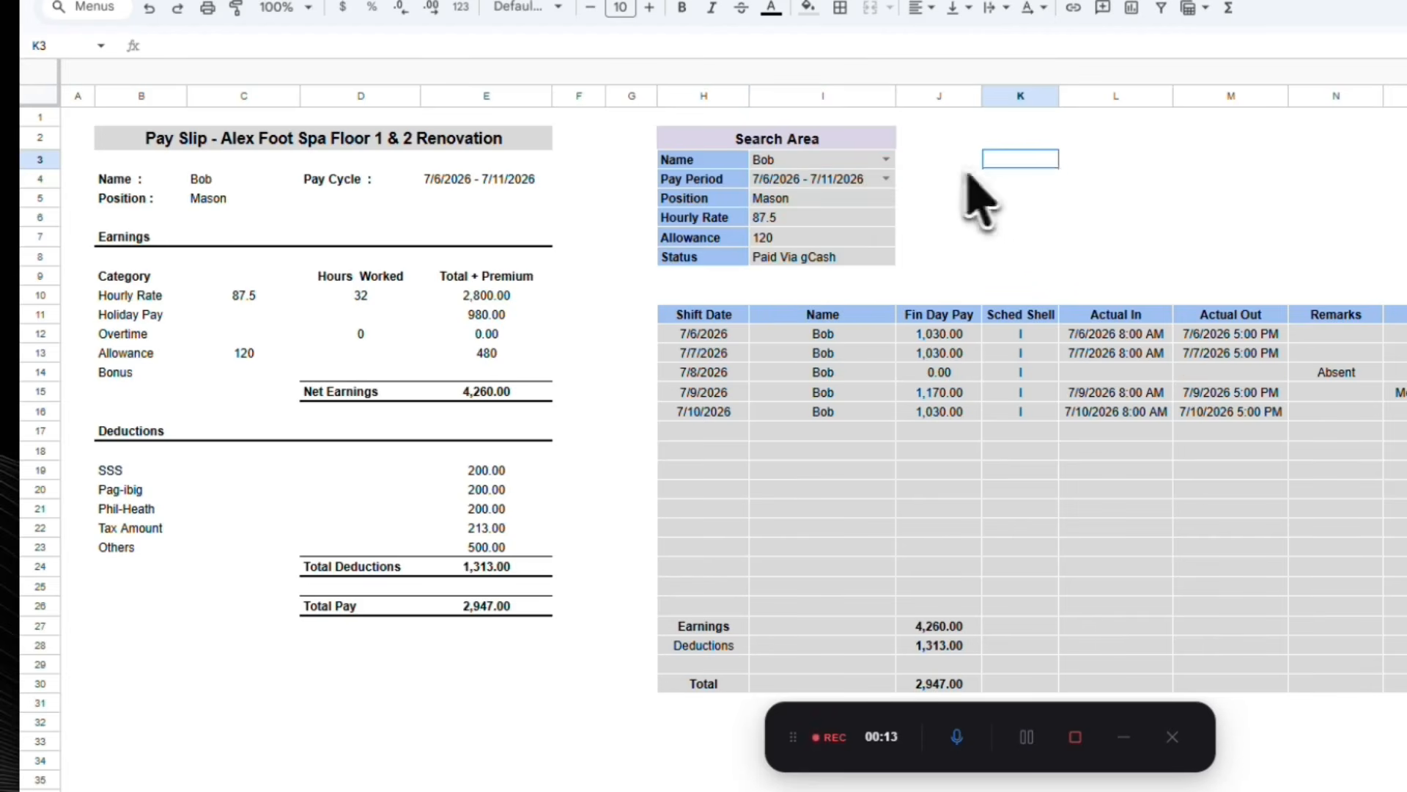
Step: Review the pay slip's shift dates and daily pay entries, and switch to the Questions slide of the payroll presentation
{"action": "left_click", "coordinate": [805, 342]}
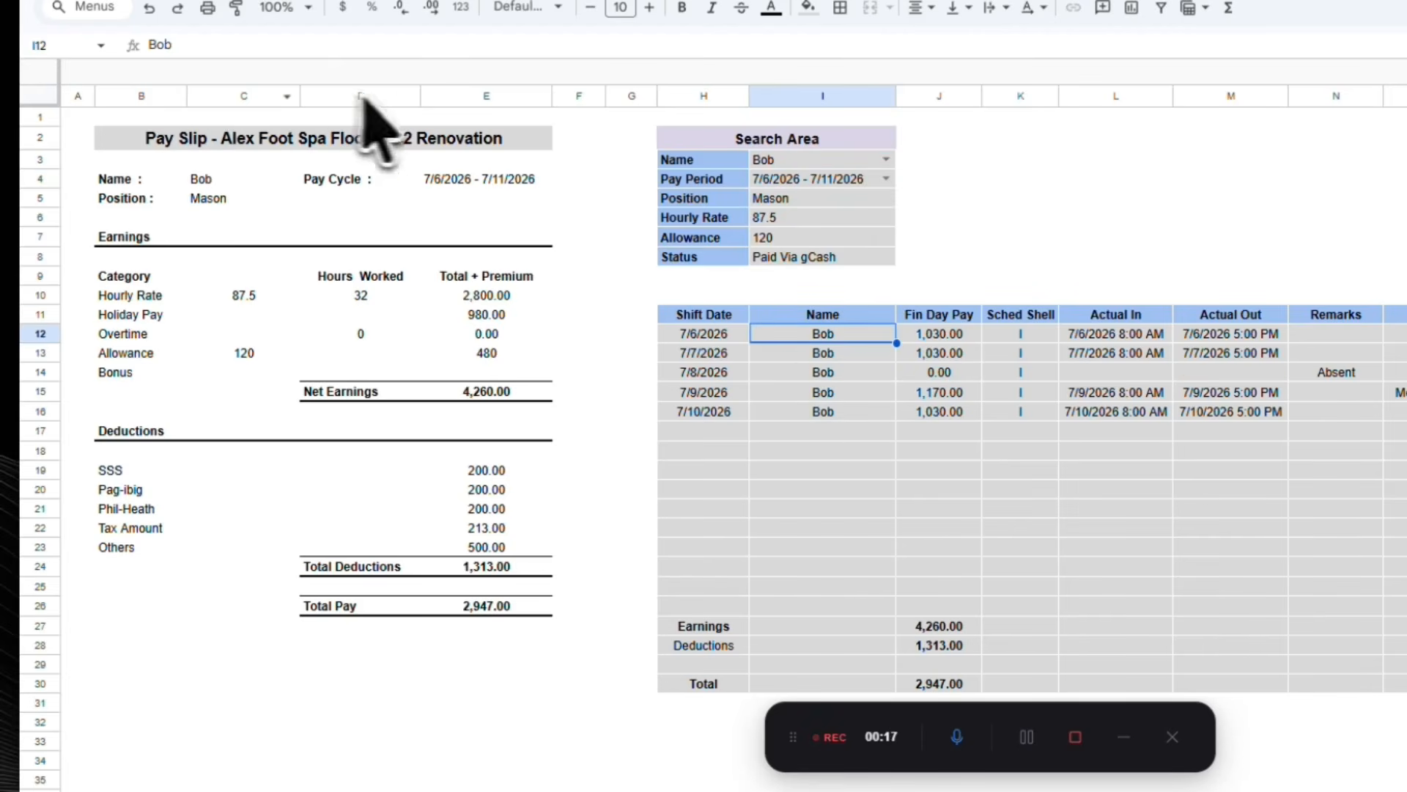
{"action": "left_click", "coordinate": [1083, 220]}
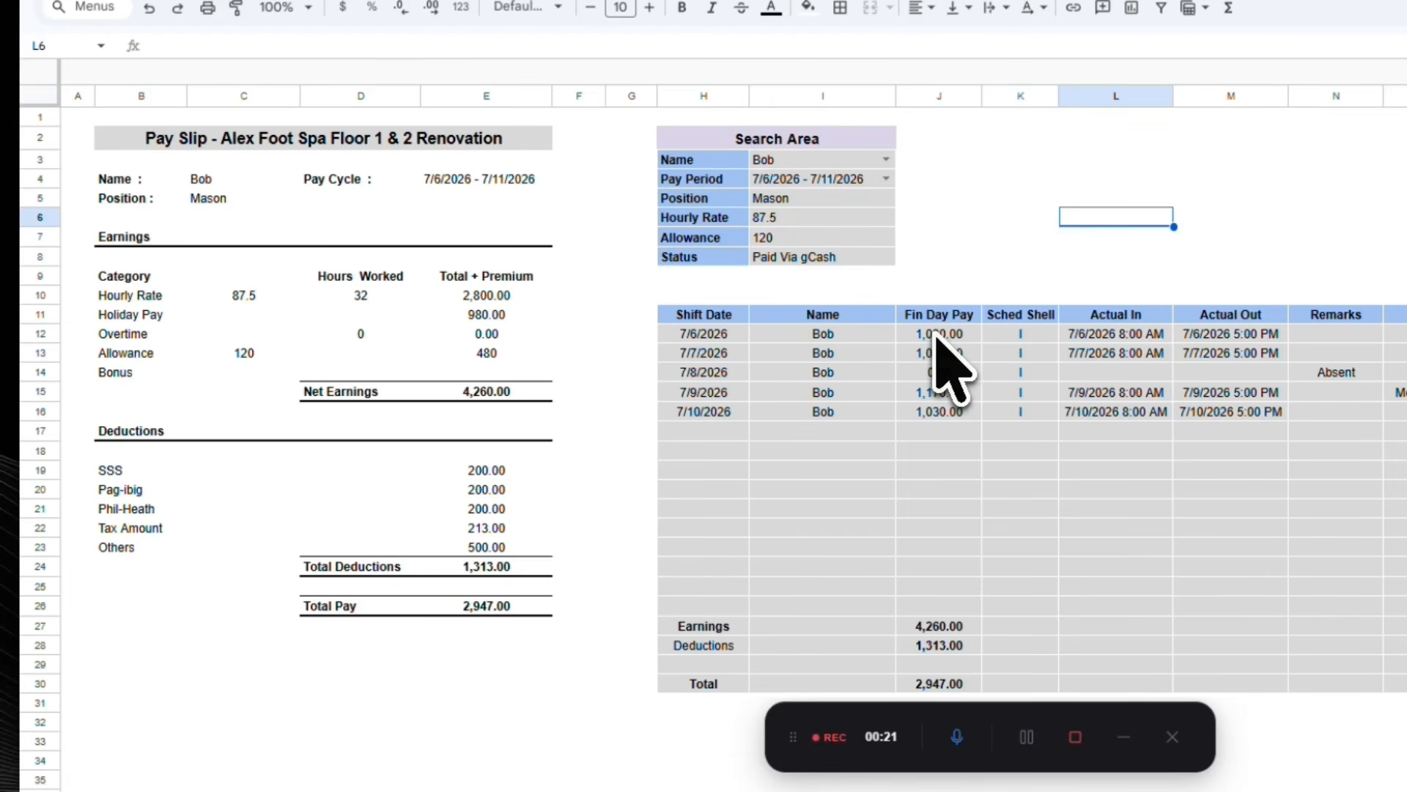
{"action": "left_click_drag", "start_coordinate": [936, 333], "coordinate": [945, 414]}
{"action": "left_click", "coordinate": [723, 340]}
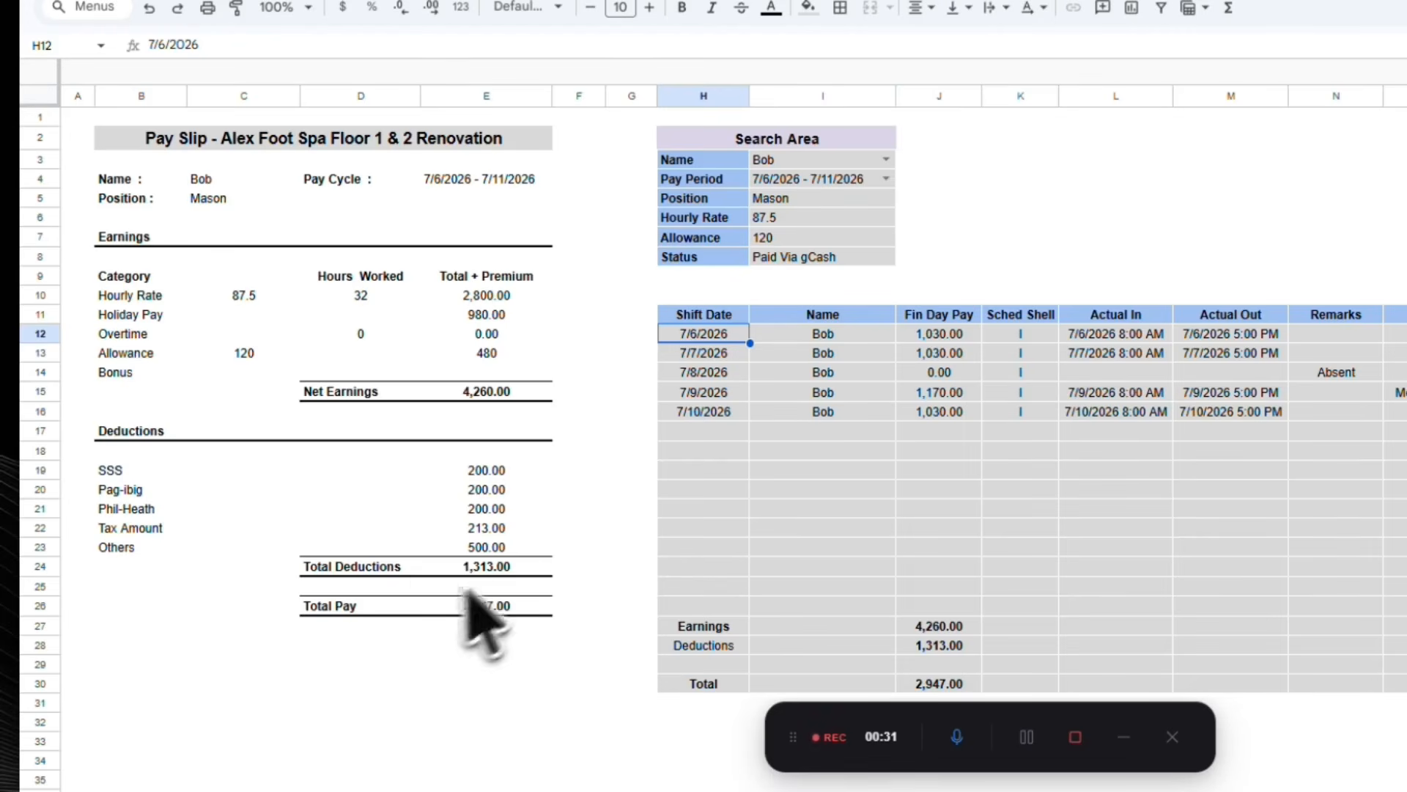
{"action": "left_click", "coordinate": [608, 1]}
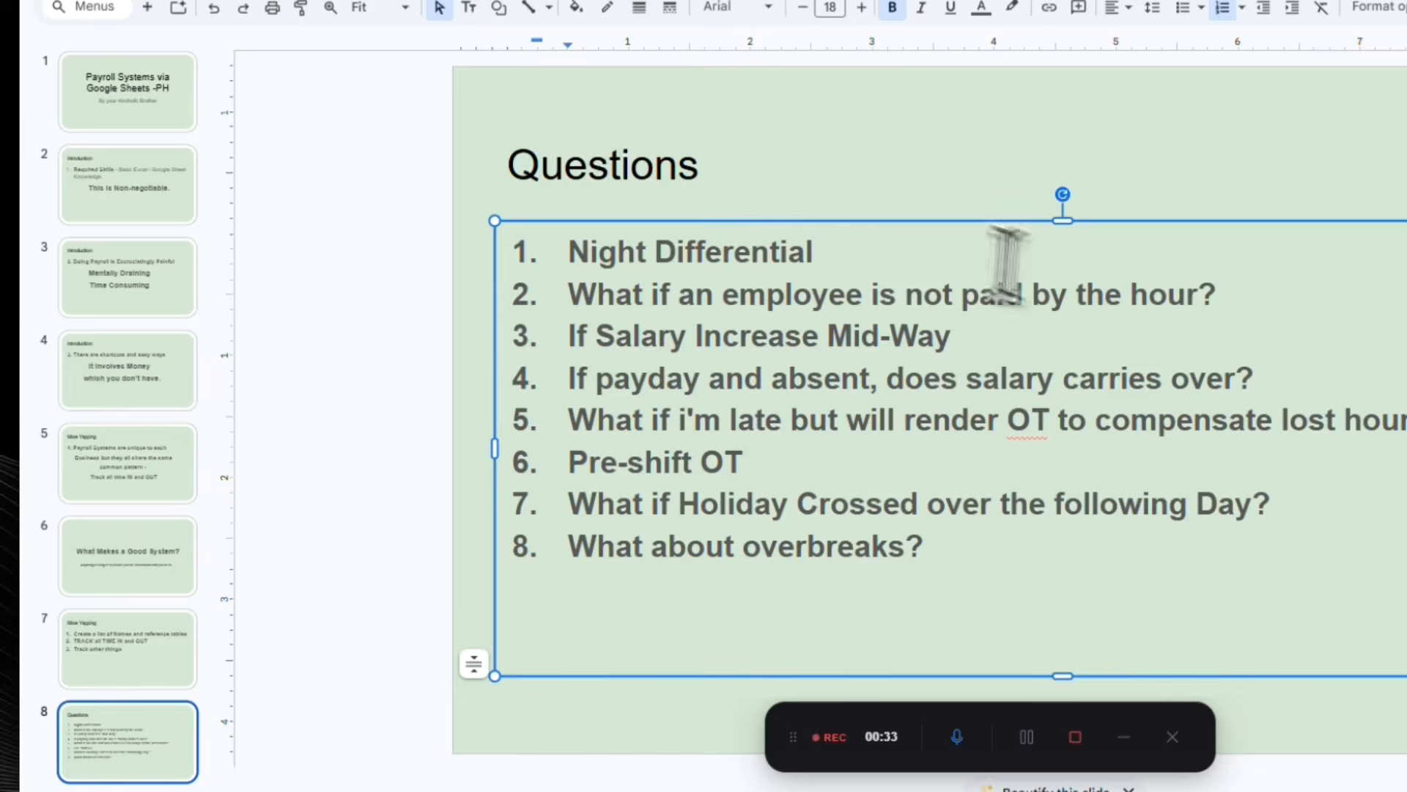
{"action": "left_click", "coordinate": [1347, 94]}
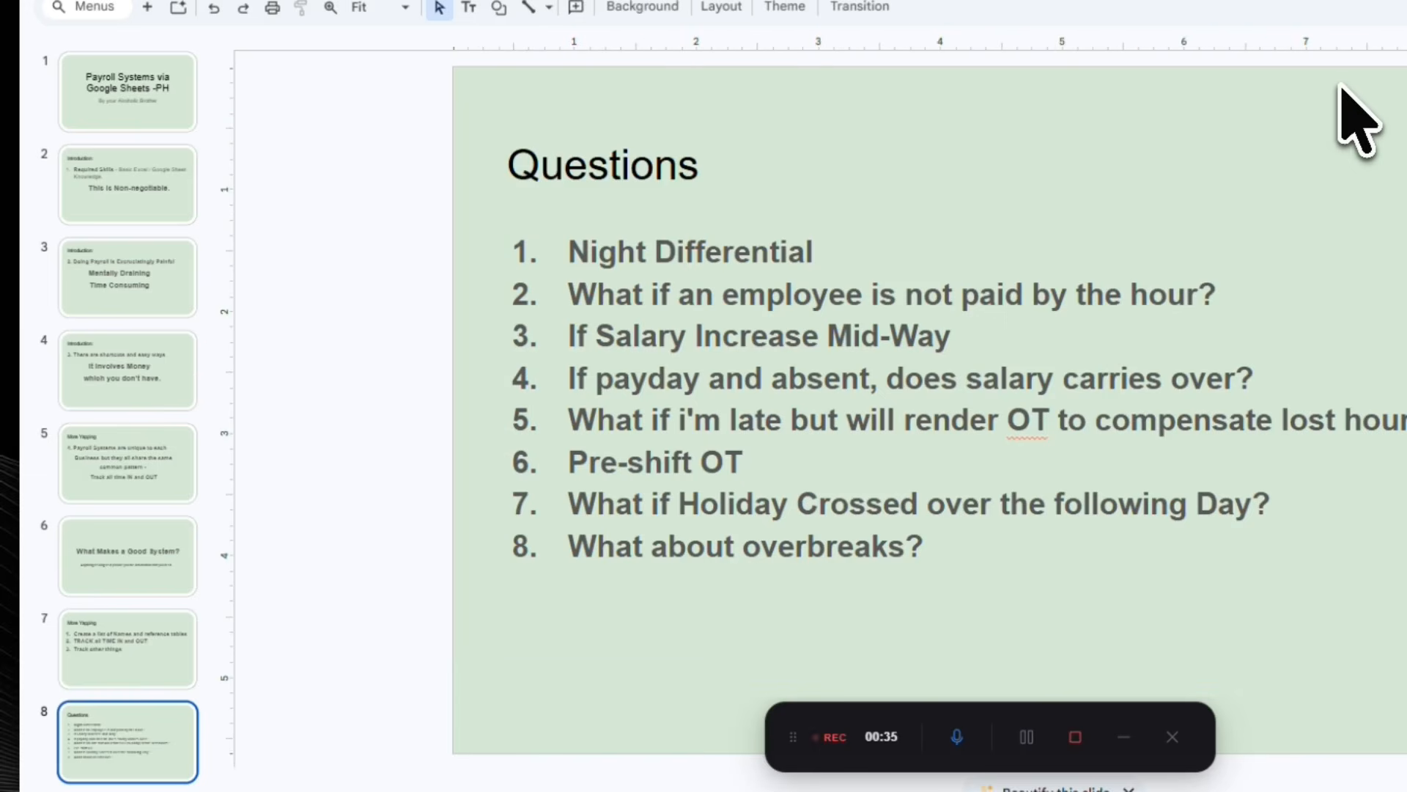
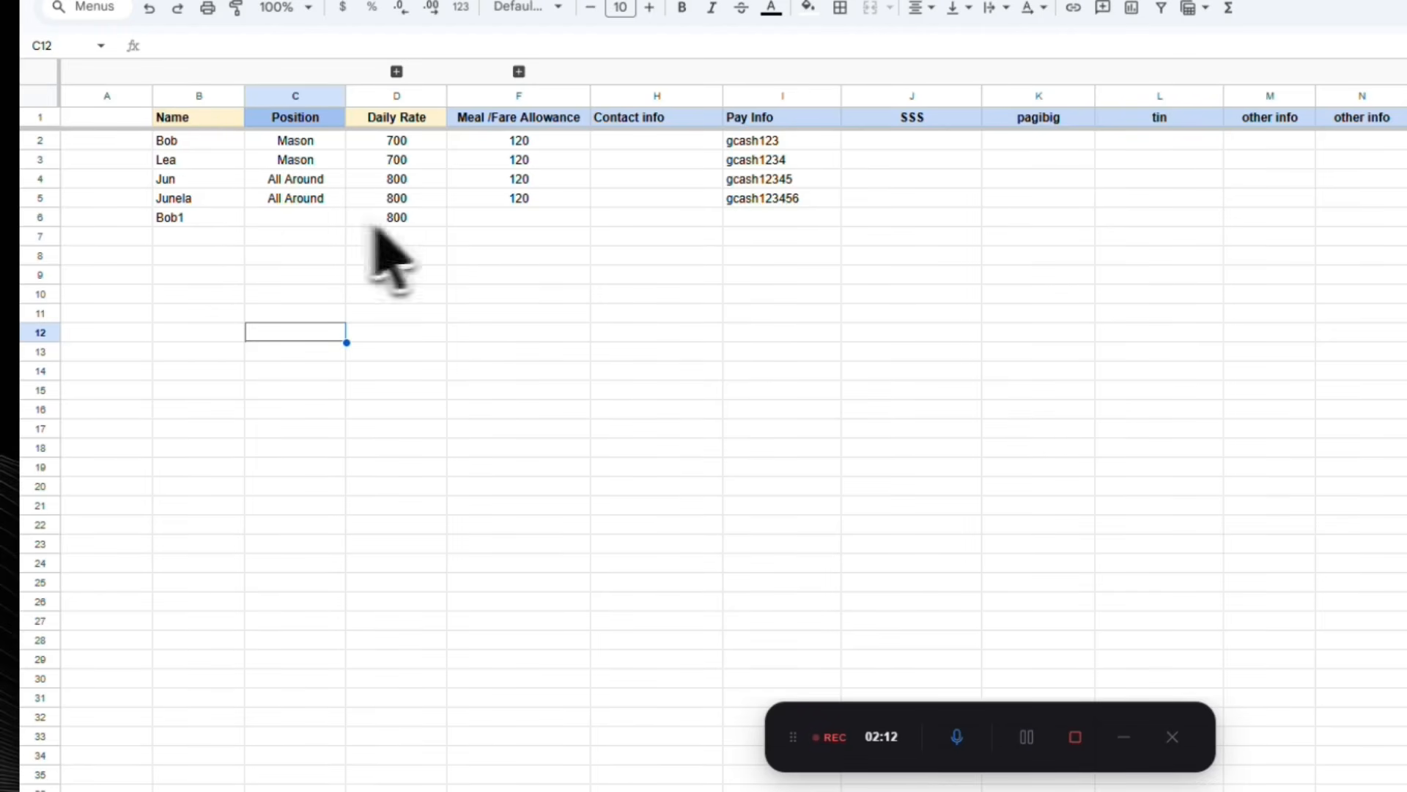
Step: Clear the extra employee entry with the 800 daily rate from cells B6:D7 of the employee list
{"action": "left_click", "coordinate": [462, 332]}
{"action": "left_click_drag", "start_coordinate": [183, 218], "coordinate": [389, 236]}
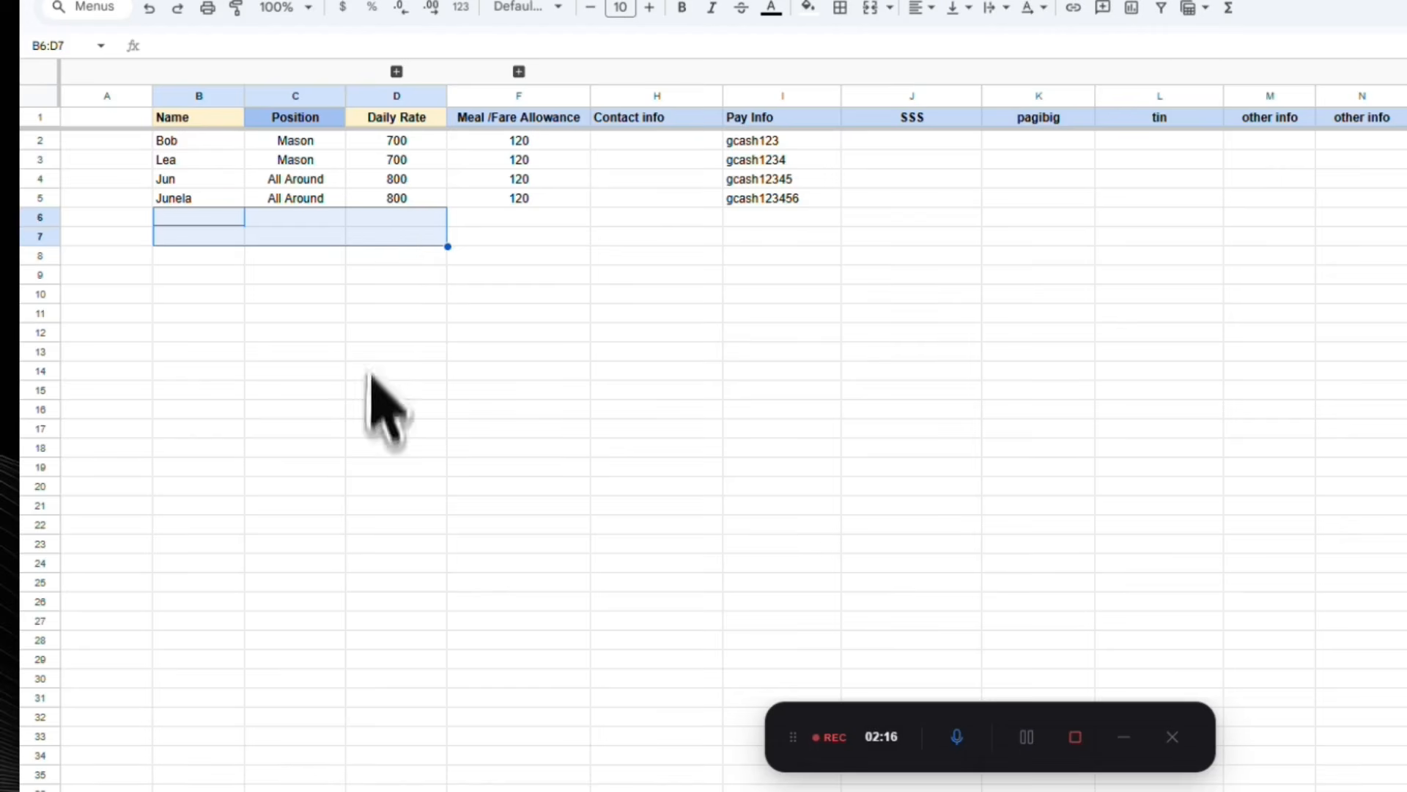
{"action": "key", "text": "Delete"}
{"action": "left_click", "coordinate": [389, 717]}
Step: Check question 4 about payday absences on the Questions slide, and return to the PayDayLog sheet of the payroll spreadsheet
{"action": "left_click", "coordinate": [678, 1]}
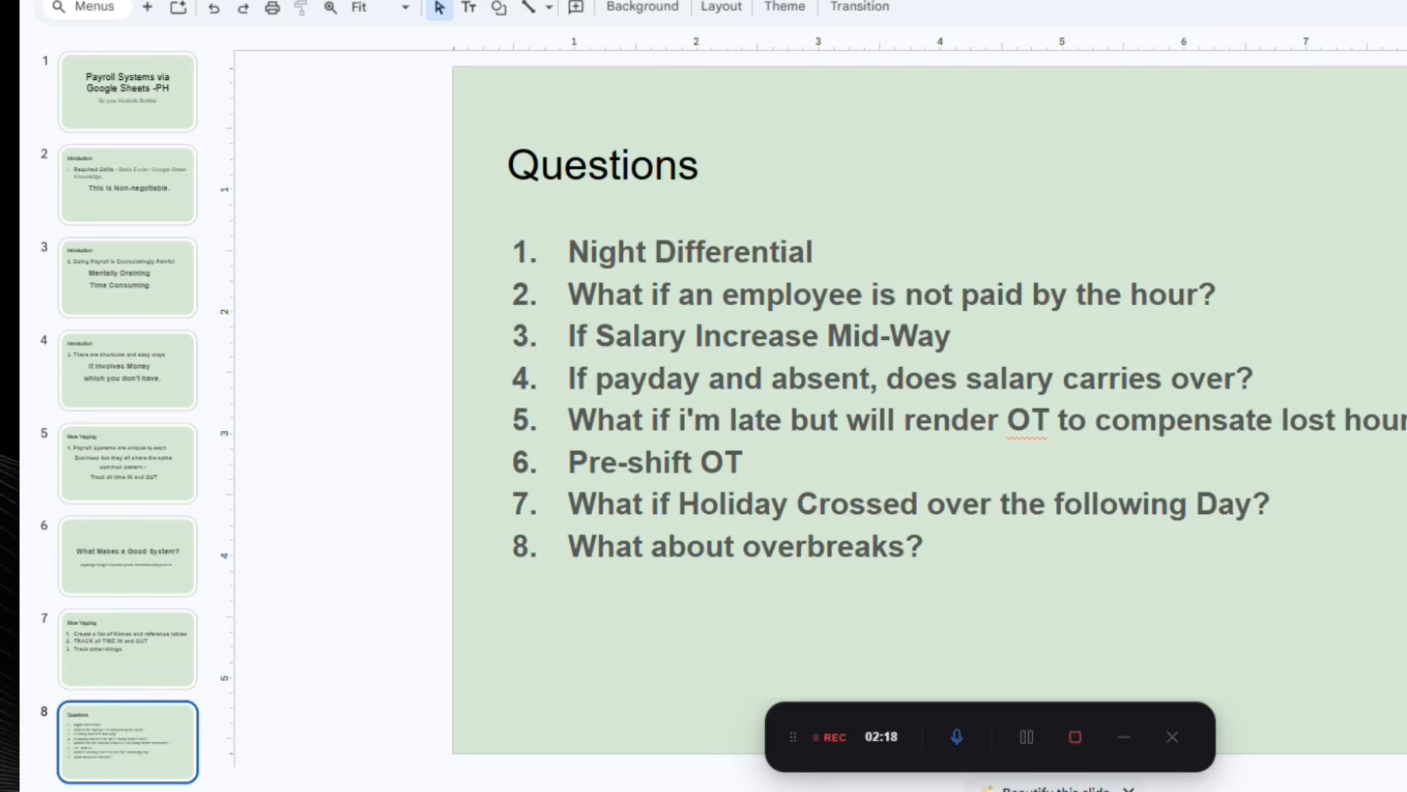
{"action": "left_click", "coordinate": [706, 378]}
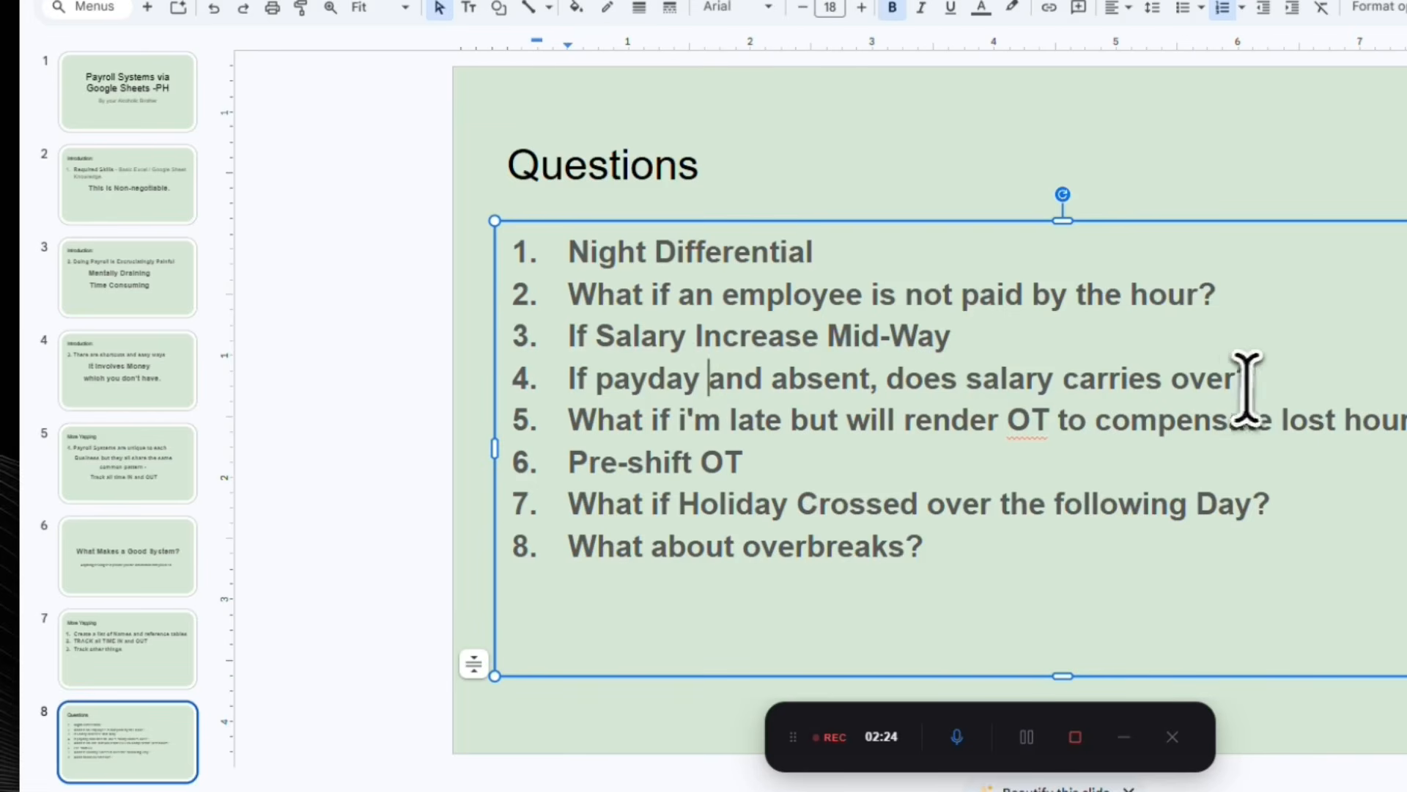
{"action": "left_click", "coordinate": [941, 6]}
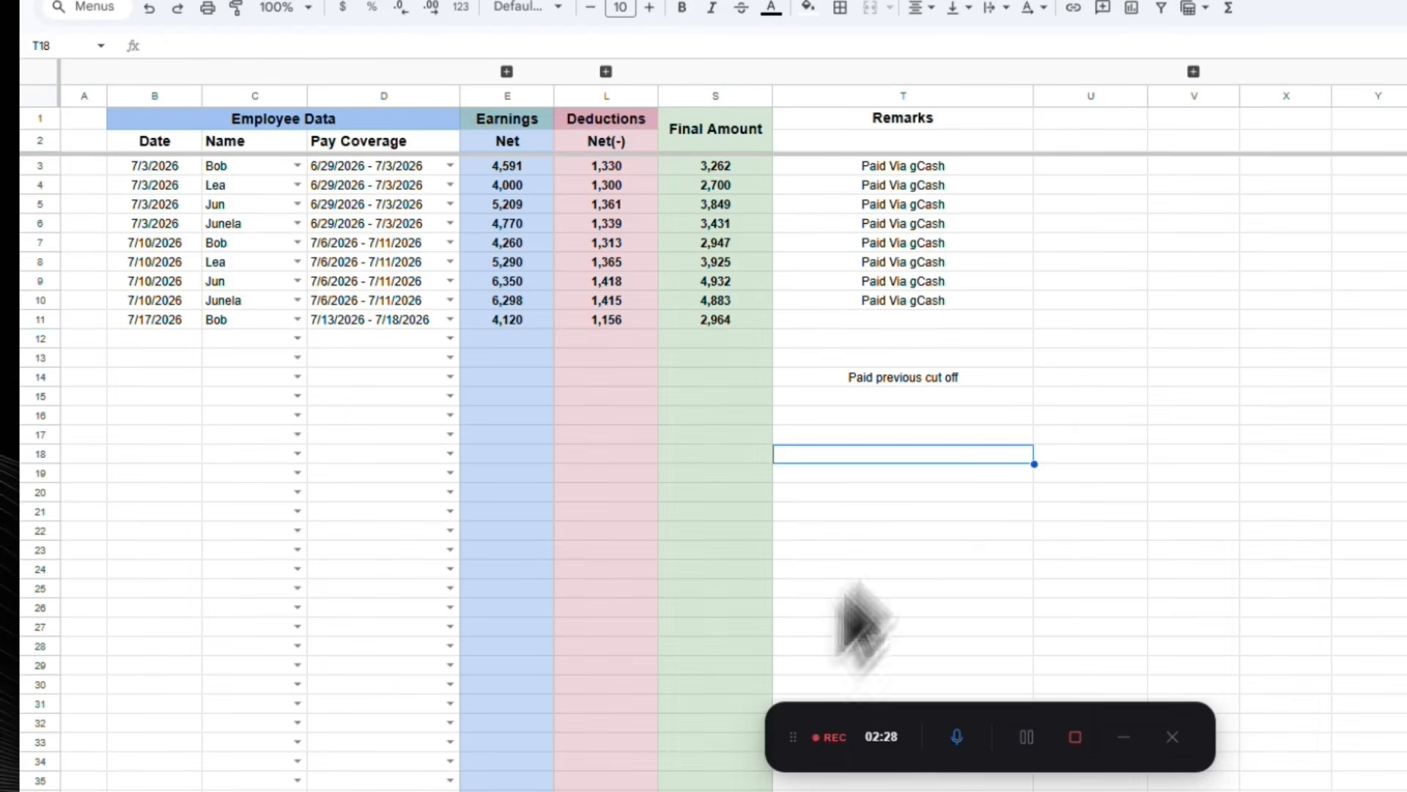
Step: Delete the stray "Paid previous cut off" note from cell T14 in the Remarks column
{"action": "left_click", "coordinate": [1091, 320]}
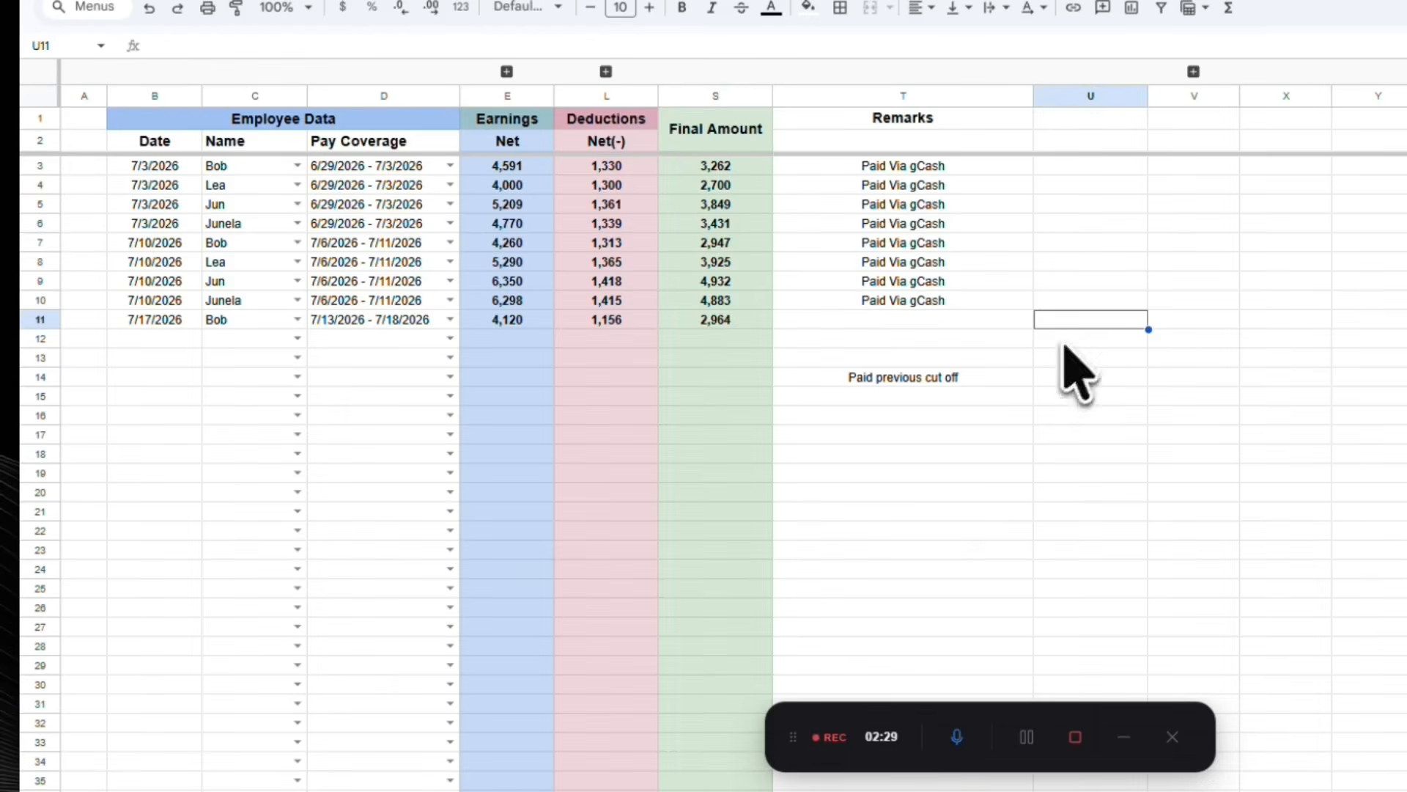
{"action": "left_click", "coordinate": [916, 376]}
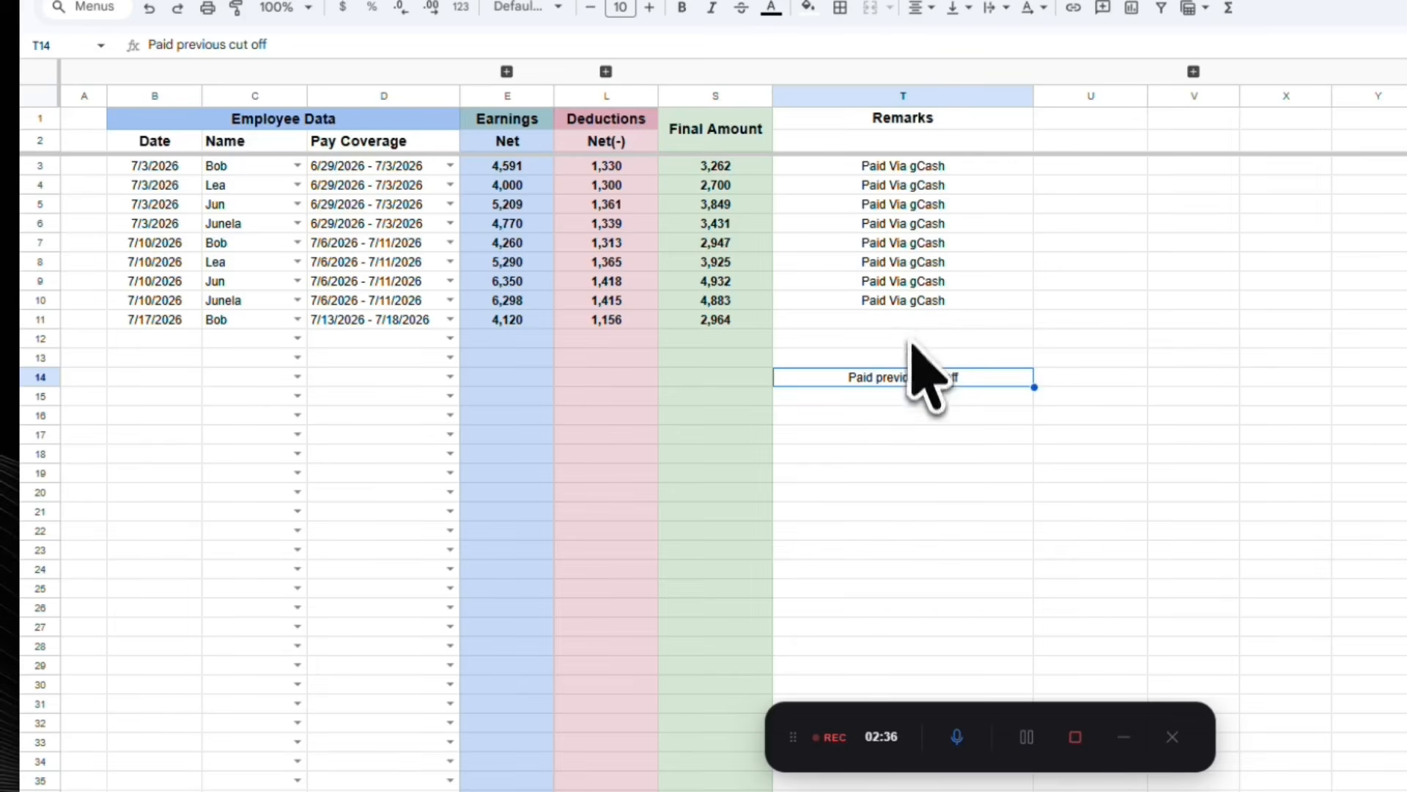
{"action": "key", "text": "Delete"}
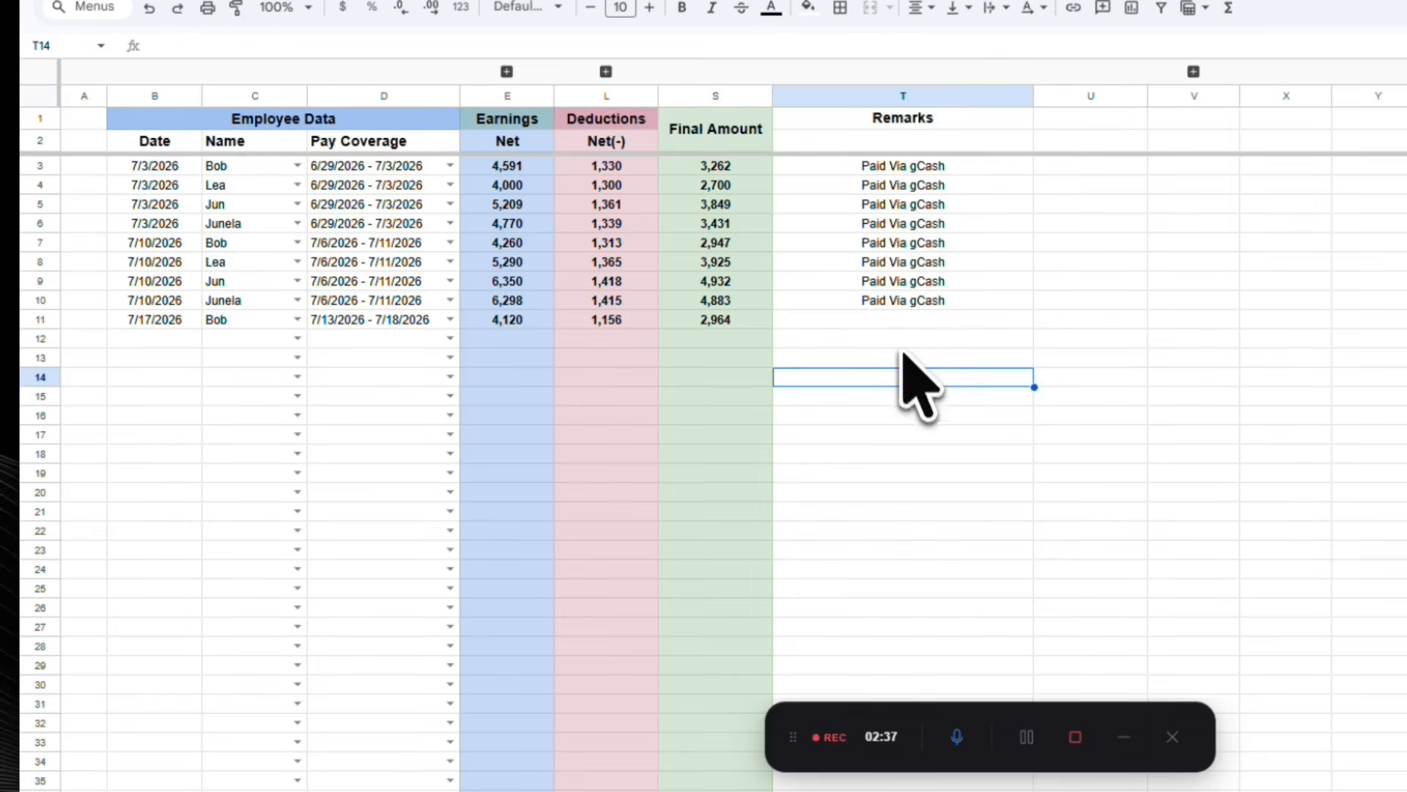
{"action": "left_click", "coordinate": [879, 319]}
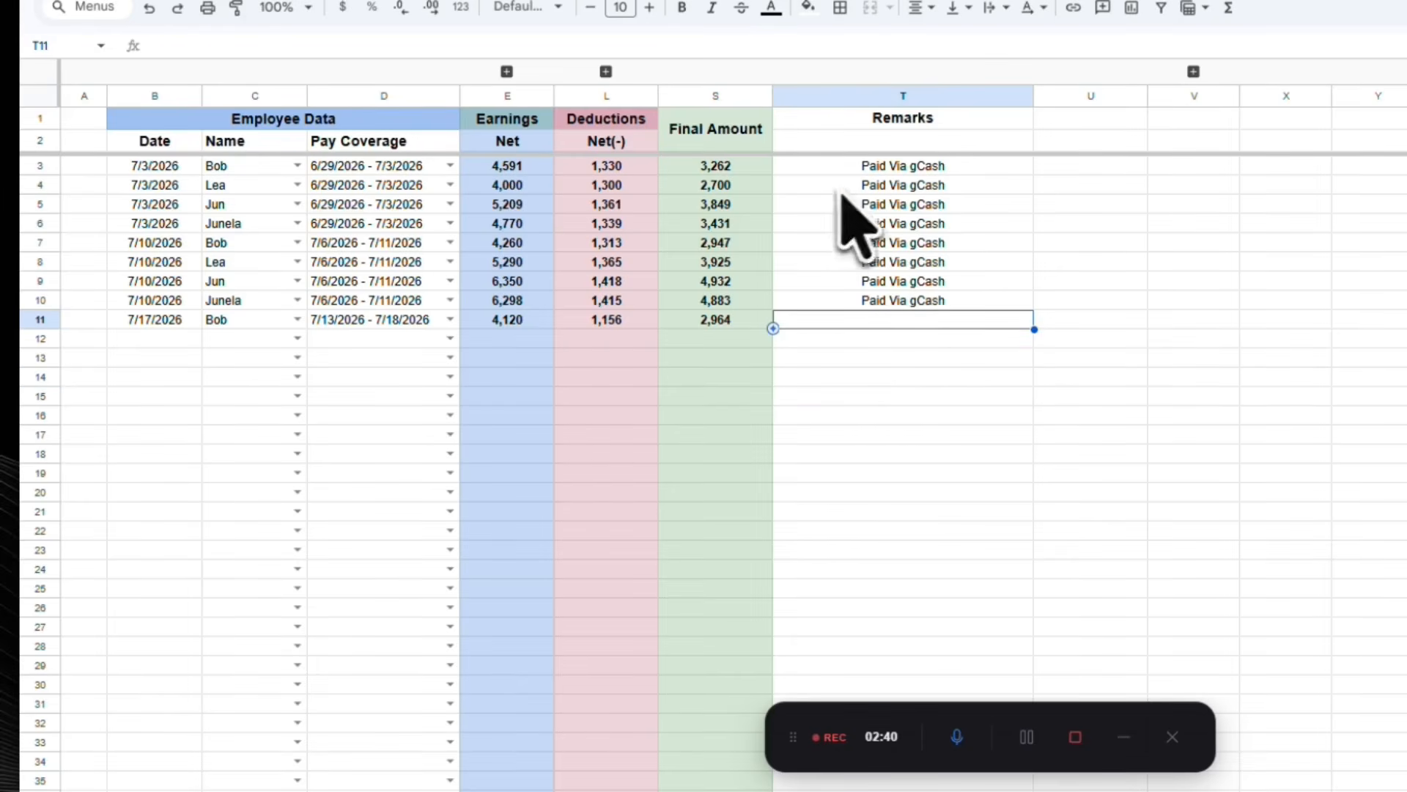
Step: Clear the "Paid Via gCash" remark from the 7/10/2026 pay entry in row 7
{"action": "left_click", "coordinate": [242, 244]}
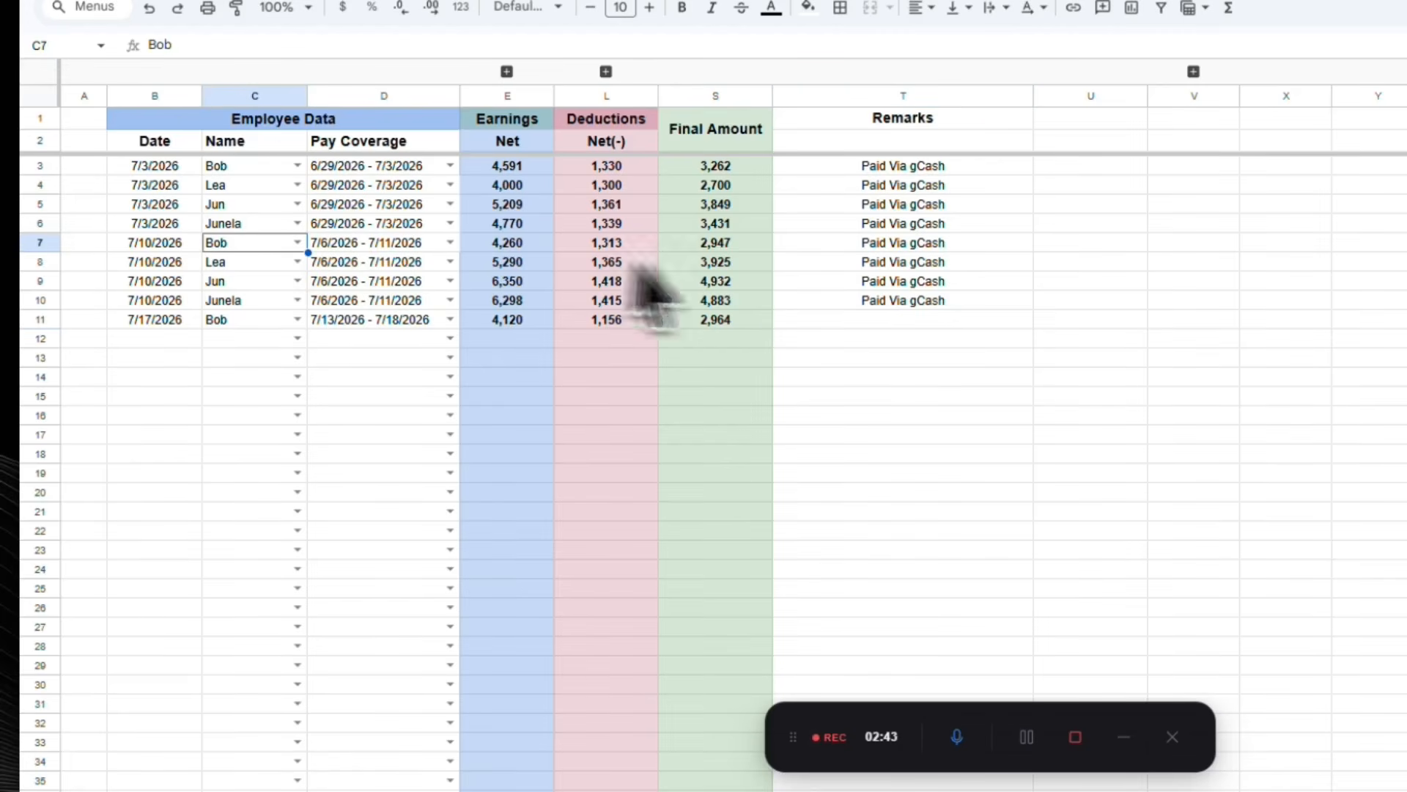
{"action": "left_click", "coordinate": [39, 242]}
{"action": "left_click", "coordinate": [881, 247]}
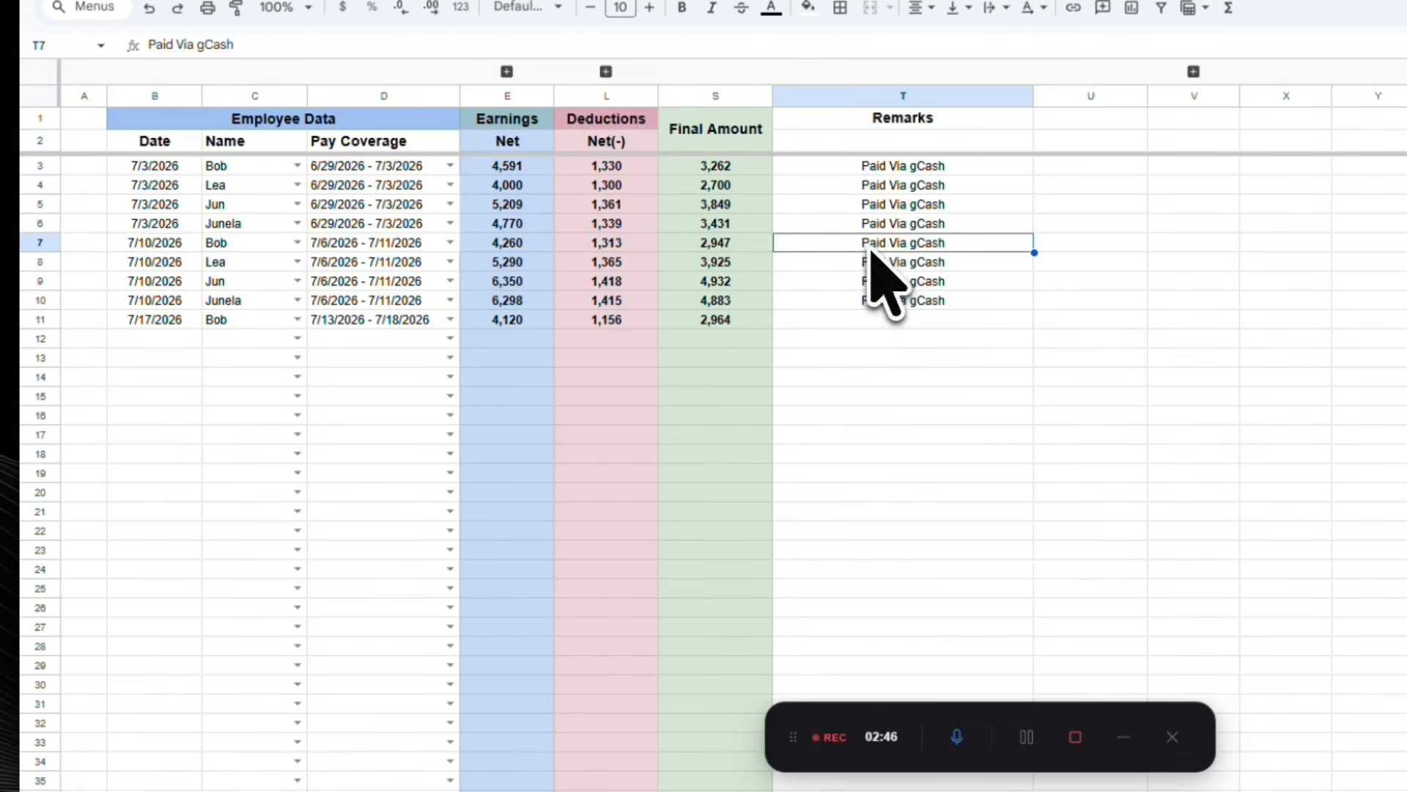
{"action": "key", "text": "Delete"}
Step: Enter "paid prev cut off as" in the Remarks cell of the 7/17/2026 pay entry in row 11
{"action": "left_click", "coordinate": [916, 323]}
{"action": "type", "text": "Bob"}
{"action": "left_click", "coordinate": [925, 360]}
{"action": "left_click", "coordinate": [899, 322]}
{"action": "type", "text": "paid prev cut off as"}
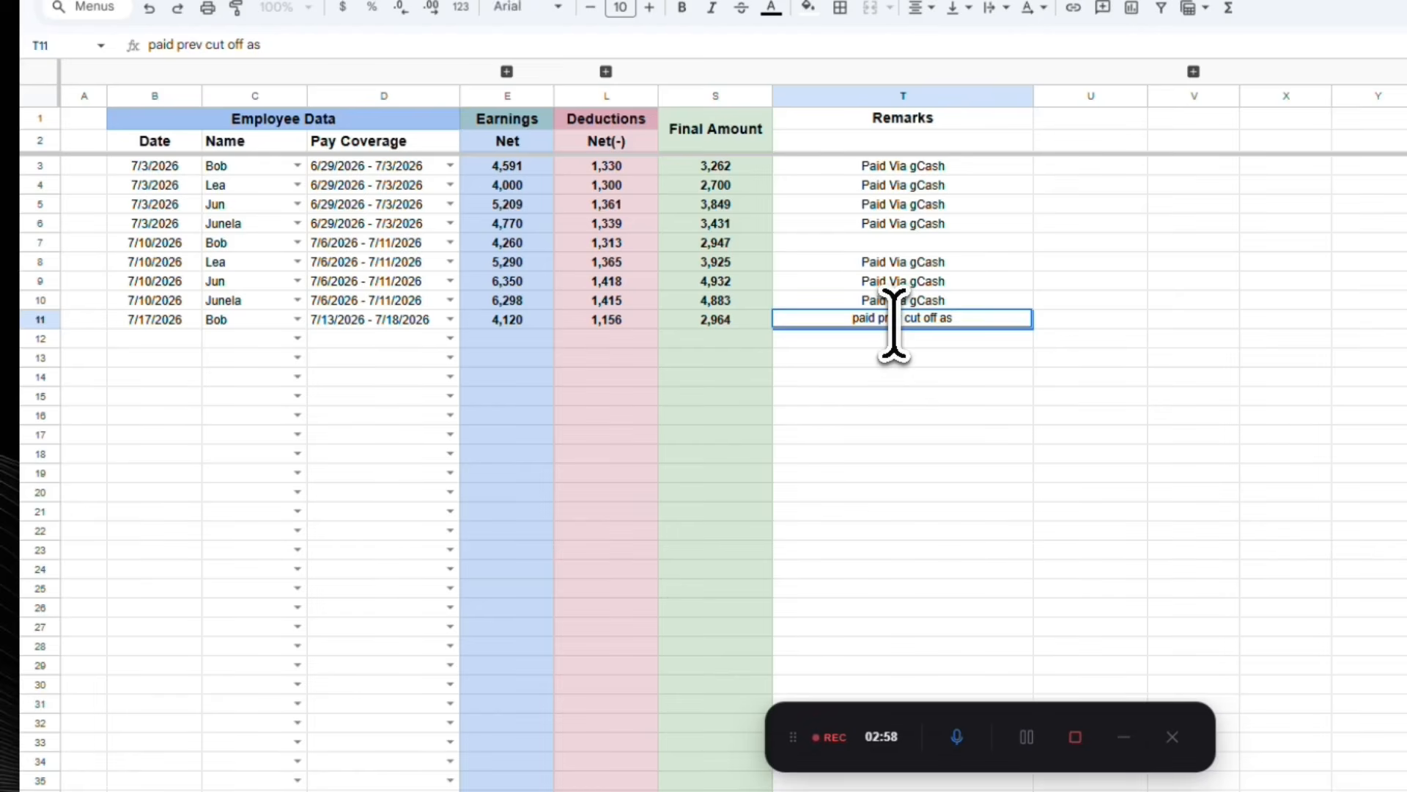
{"action": "key", "text": "Return"}
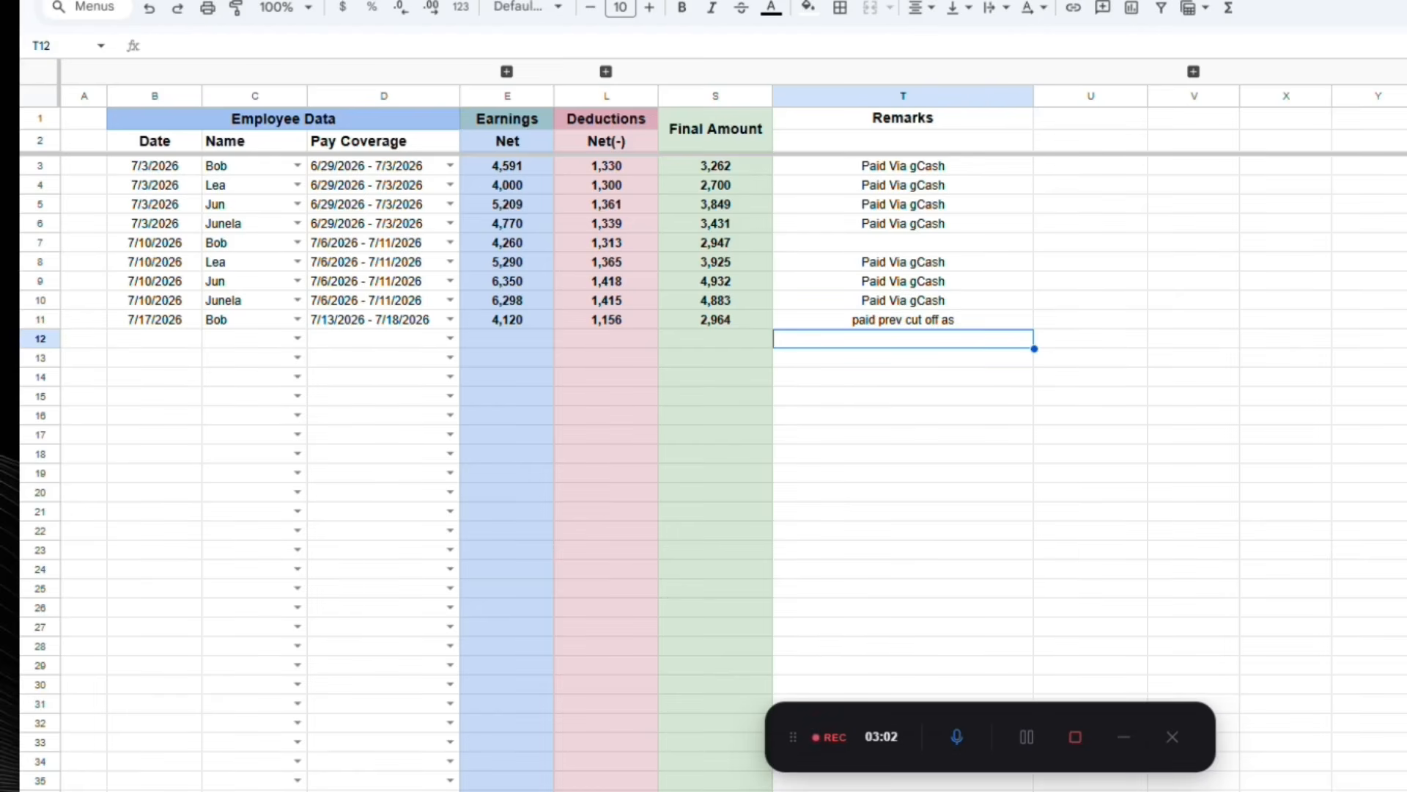
Step: Check the Pre-shift OT question on the Questions slide, and return to the payroll spreadsheet
{"action": "left_click", "coordinate": [693, 2]}
{"action": "left_click", "coordinate": [849, 449]}
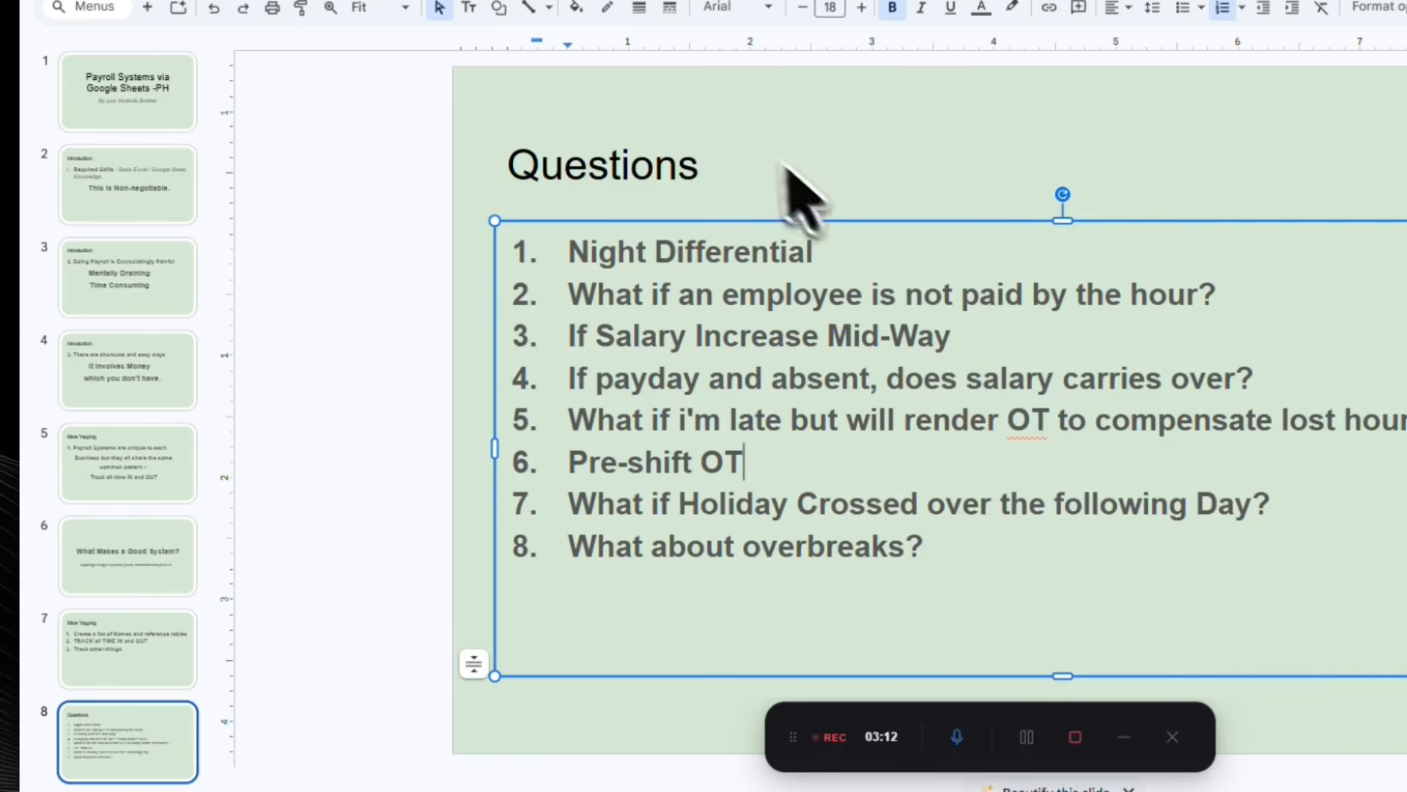
{"action": "left_click", "coordinate": [707, 2]}
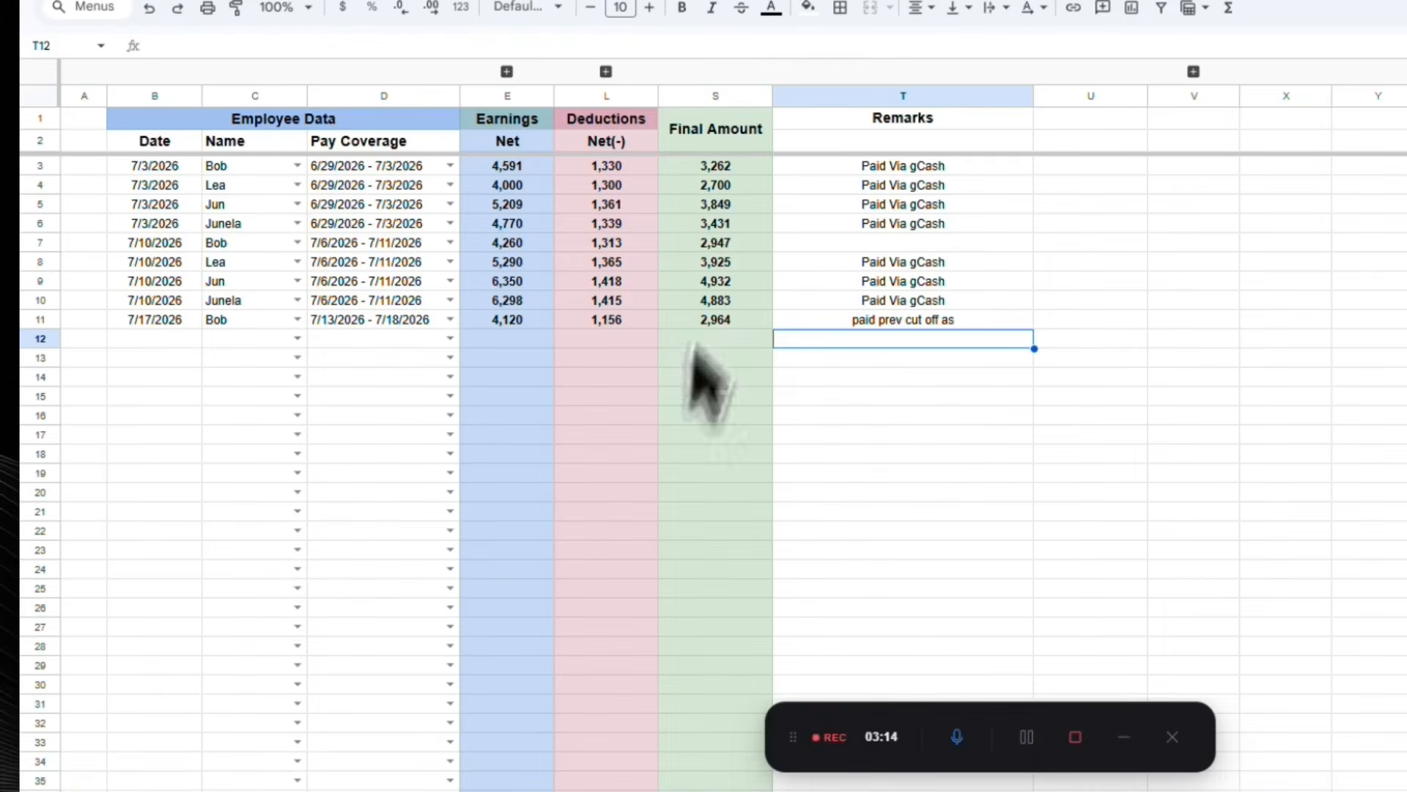
Step: Examine the +OT type and its value in the Hourly Rate + Multiplier table of the setup sheet
{"action": "left_click", "coordinate": [659, 789]}
{"action": "left_click", "coordinate": [1305, 266]}
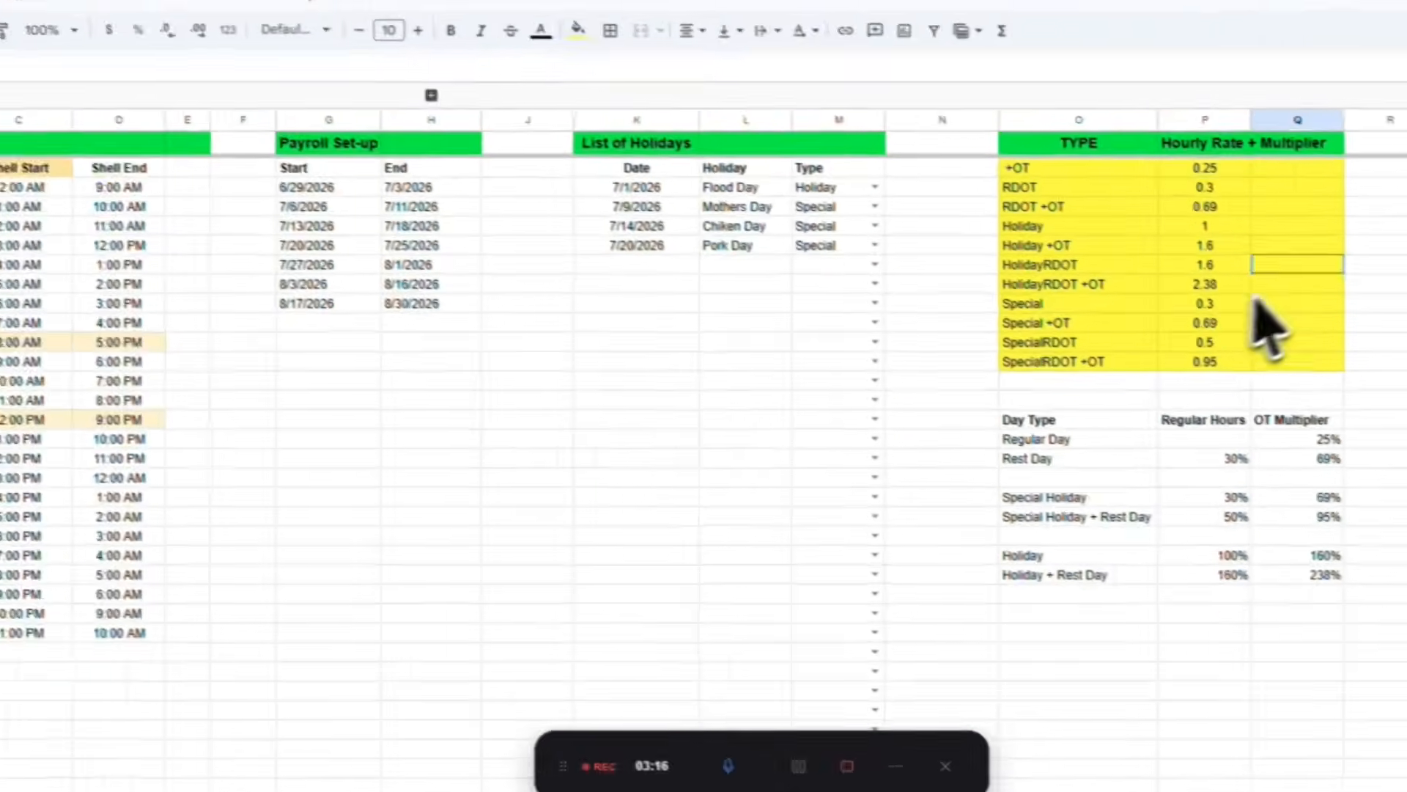
{"action": "left_click", "coordinate": [1231, 182]}
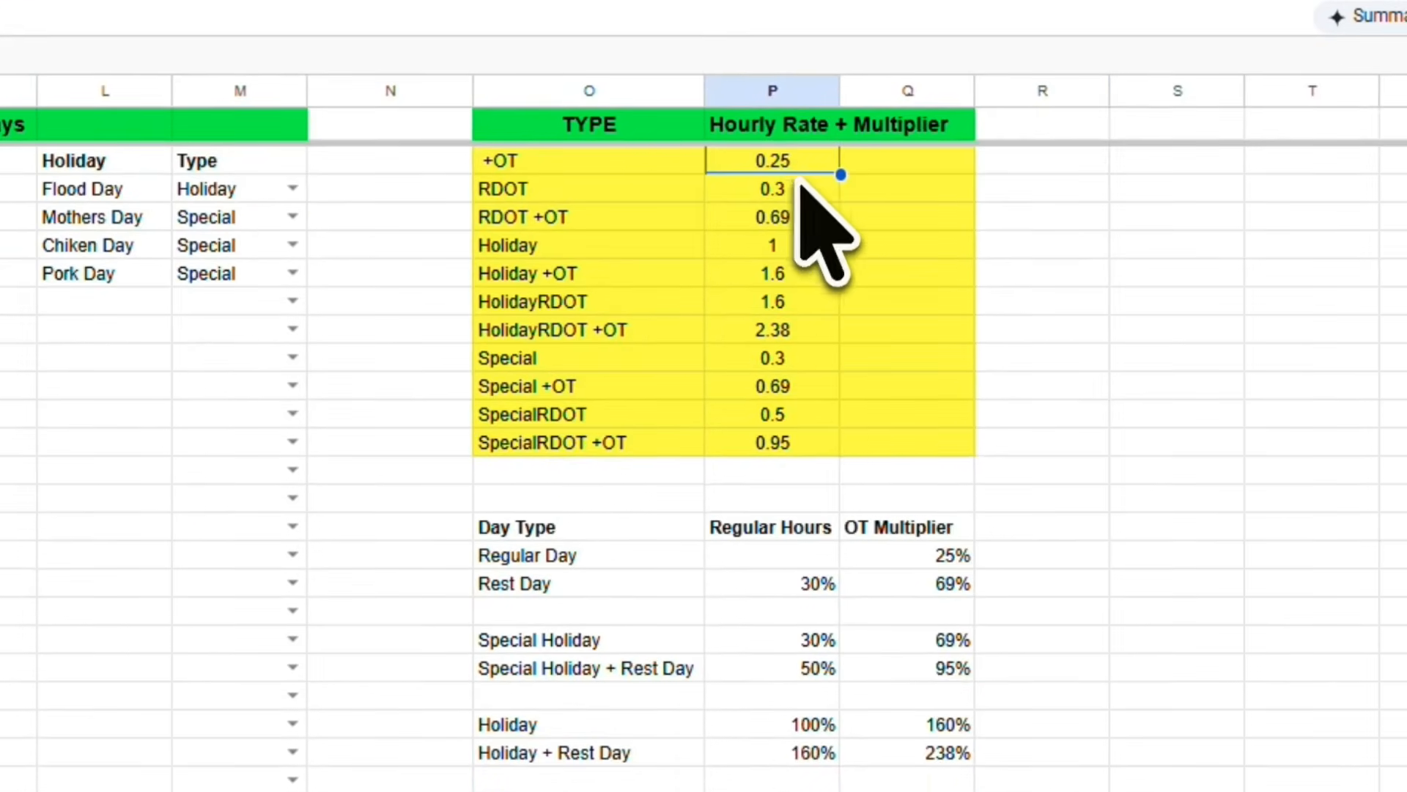
{"action": "left_click", "coordinate": [509, 165]}
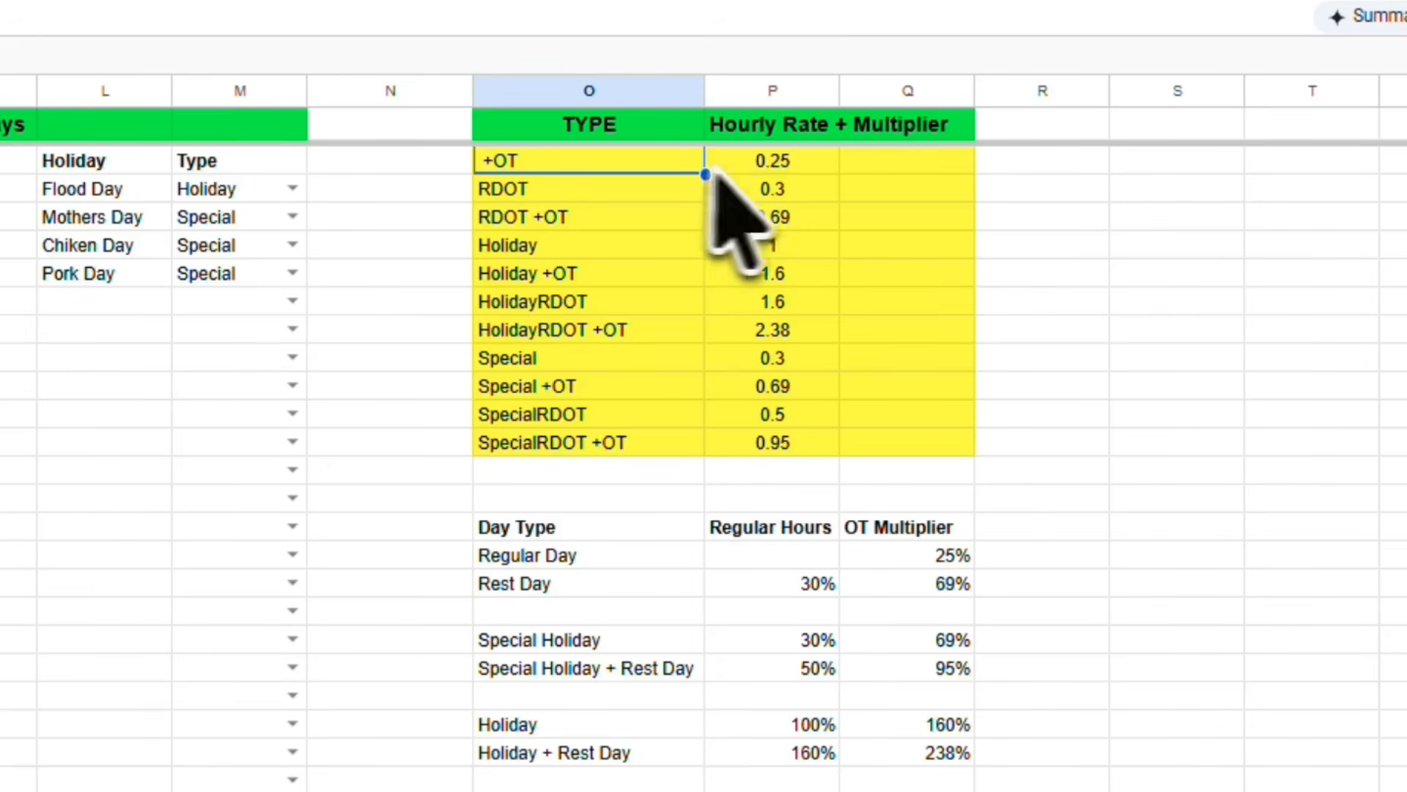
{"action": "left_click", "coordinate": [790, 165]}
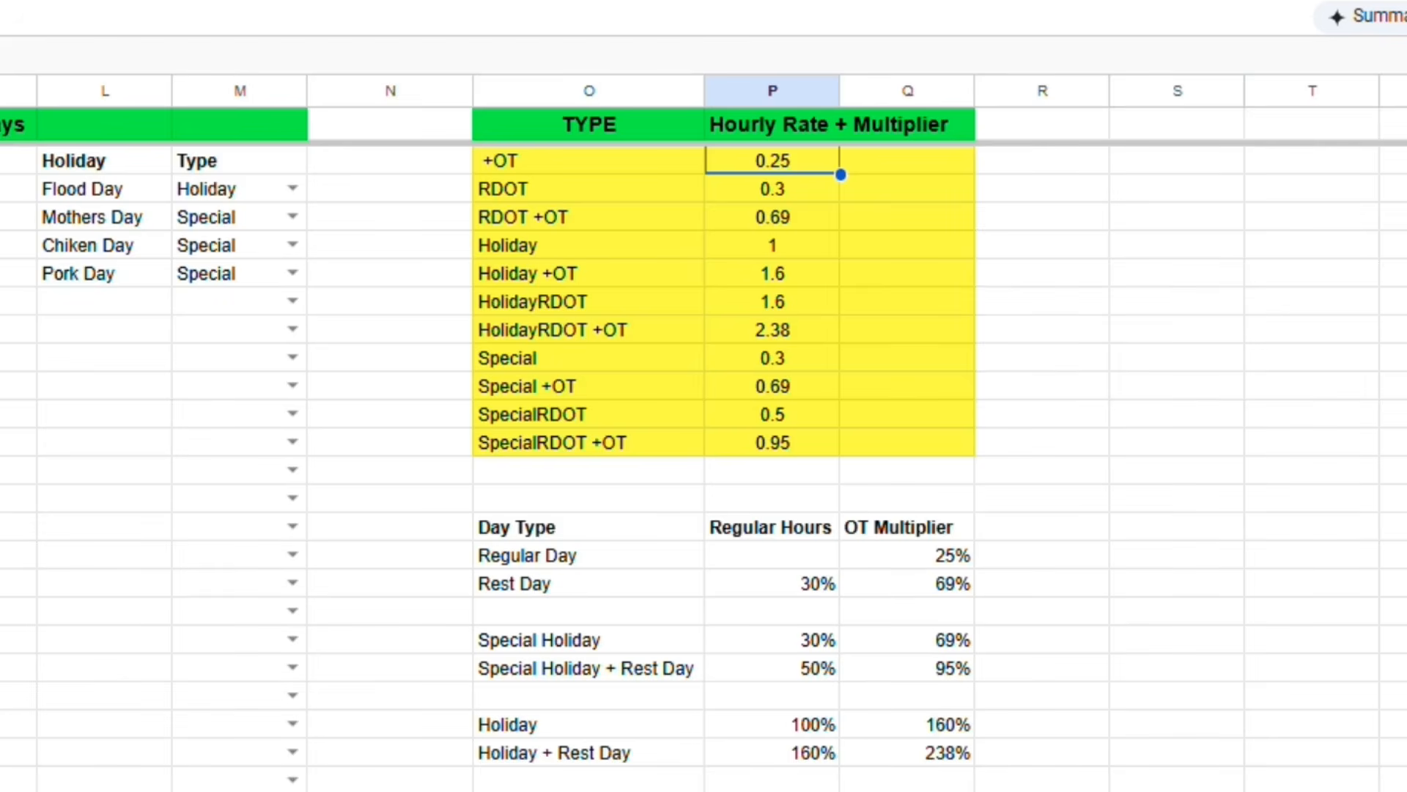
Step: Open the shift log sheet and examine the Actual In and Actual Out times of the 7/31/2026 shift in row 93
{"action": "key", "text": "ctrl+shift+Page_Up"}
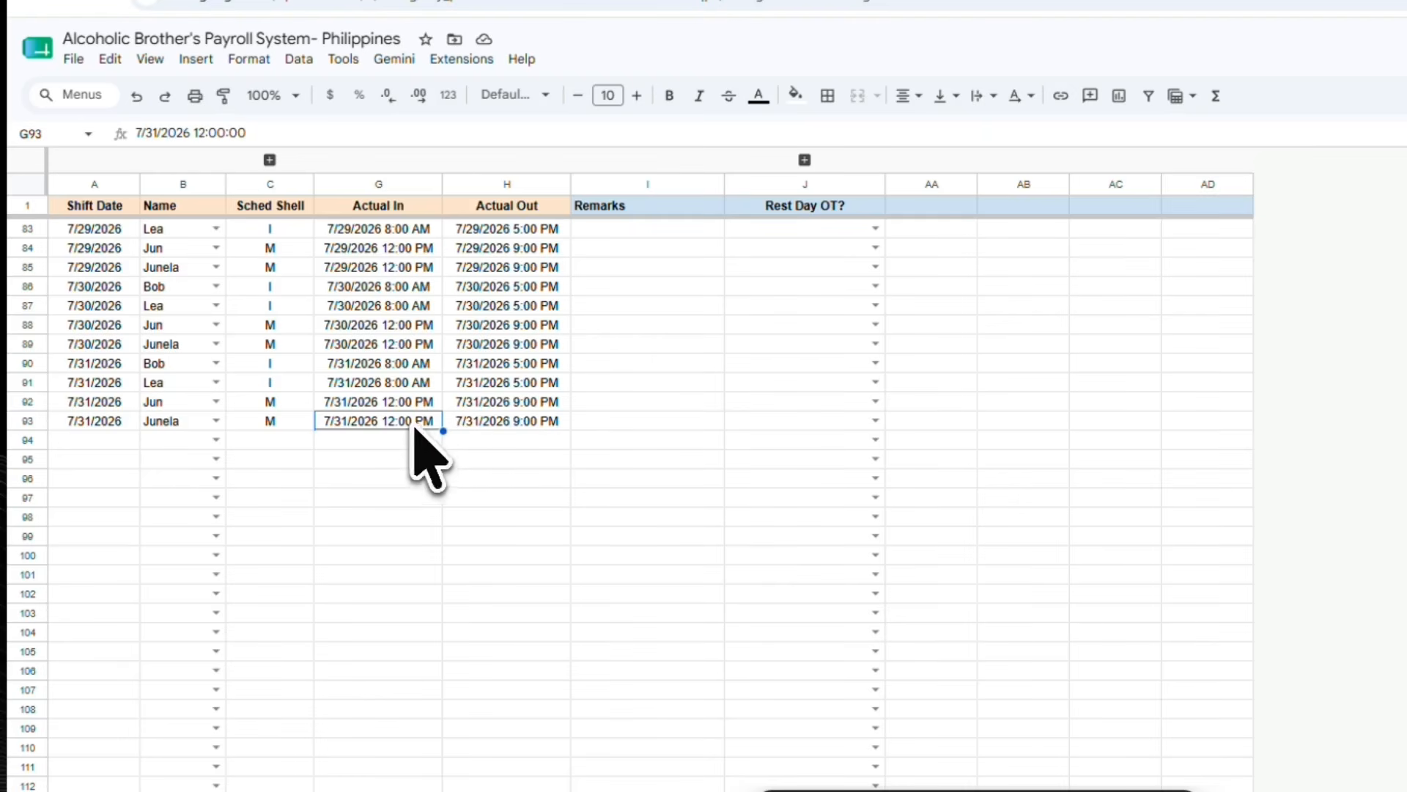
{"action": "left_click", "coordinate": [412, 425]}
{"action": "left_click", "coordinate": [473, 428]}
{"action": "left_click", "coordinate": [414, 423]}
{"action": "left_click", "coordinate": [498, 426]}
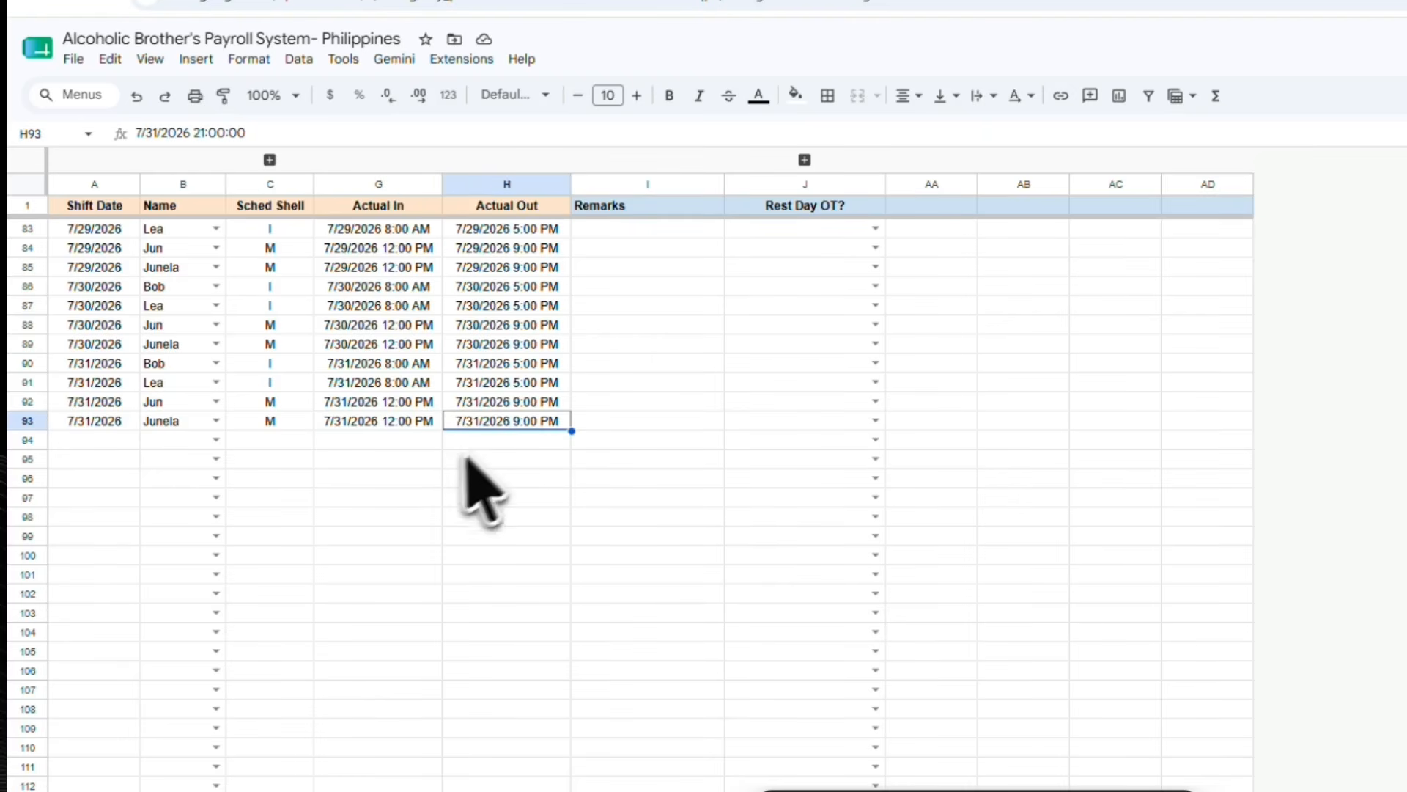
{"action": "left_click", "coordinate": [381, 425]}
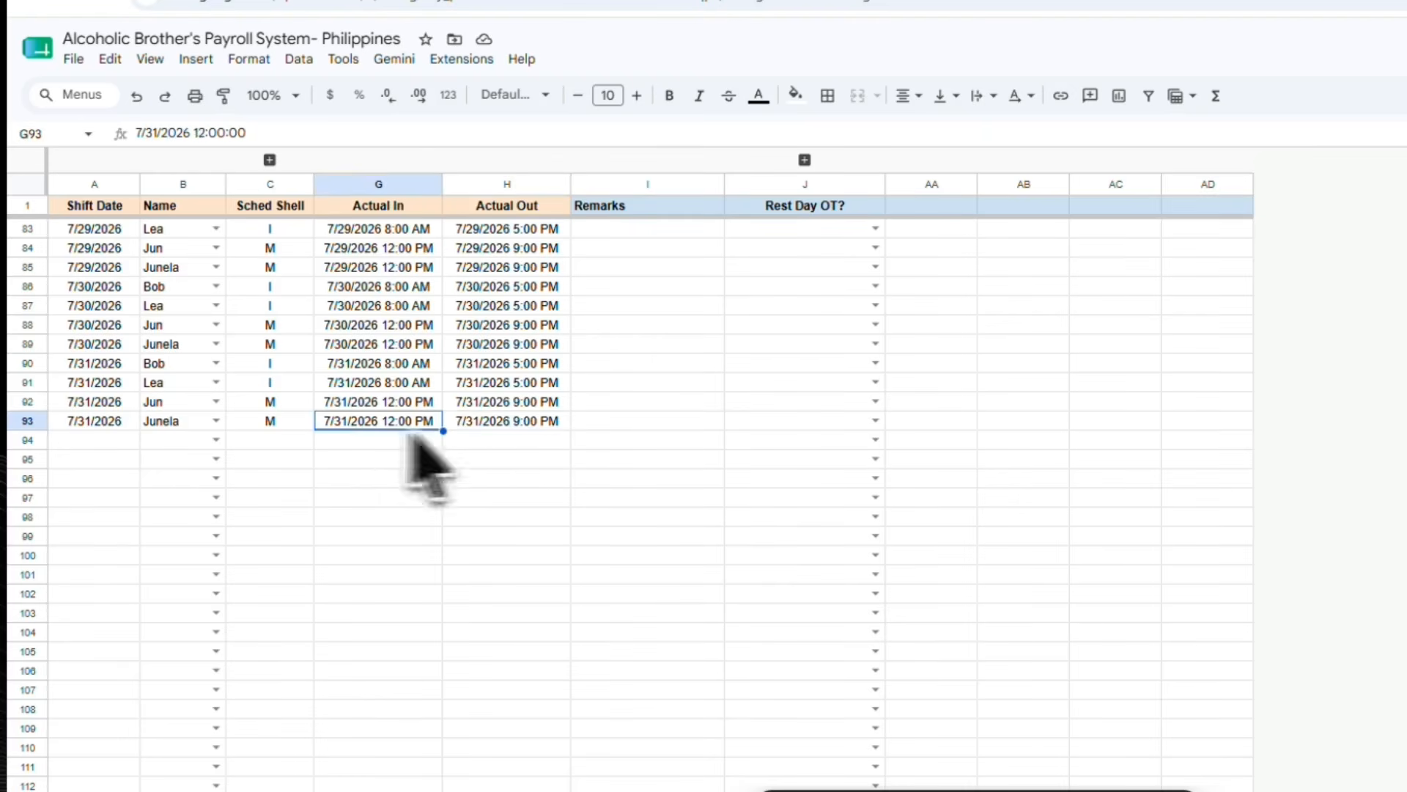
{"action": "left_click", "coordinate": [366, 497]}
Step: Review questions 7 and 8 about crossing holidays and overbreaks on the Questions slide, and return to the shift log
{"action": "left_click", "coordinate": [620, 2]}
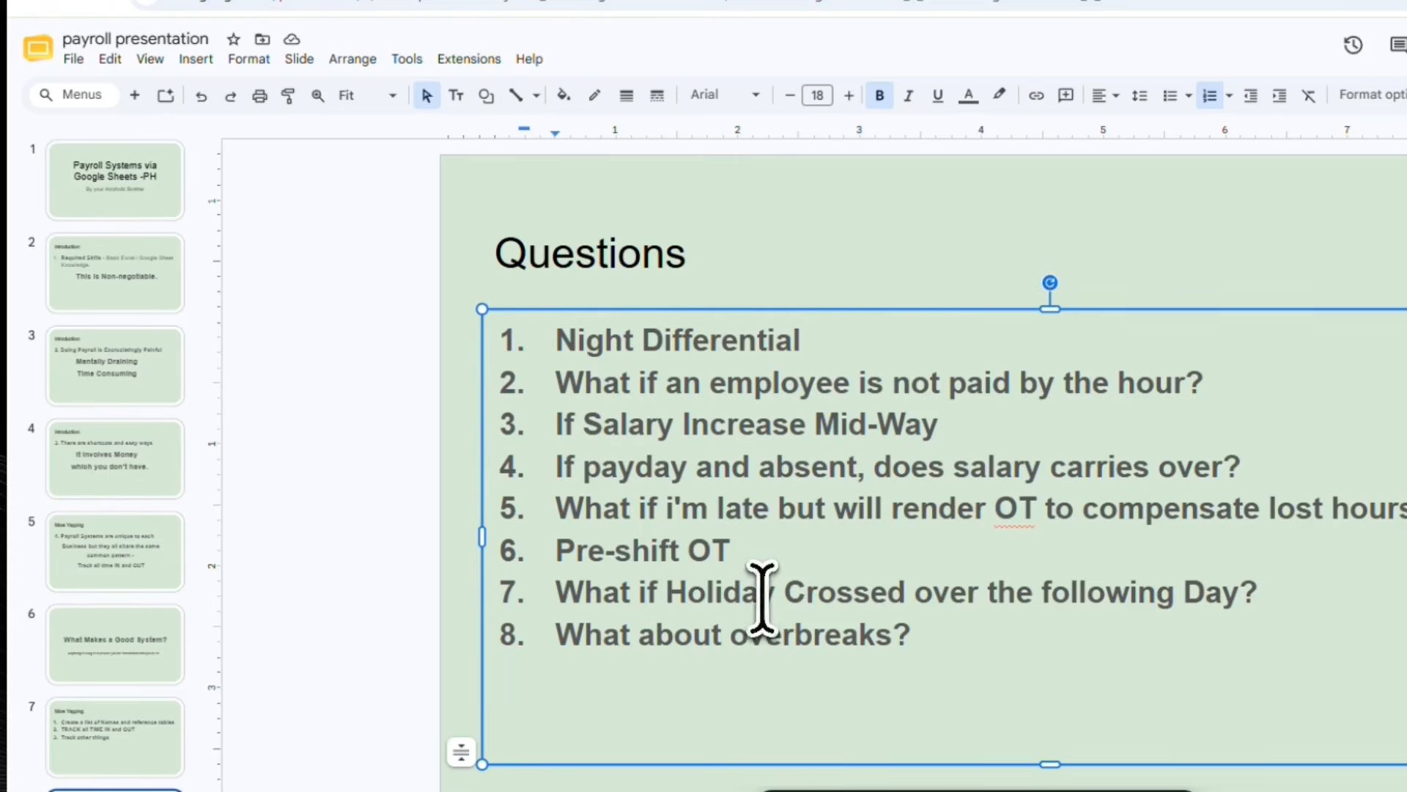
{"action": "left_click", "coordinate": [968, 598]}
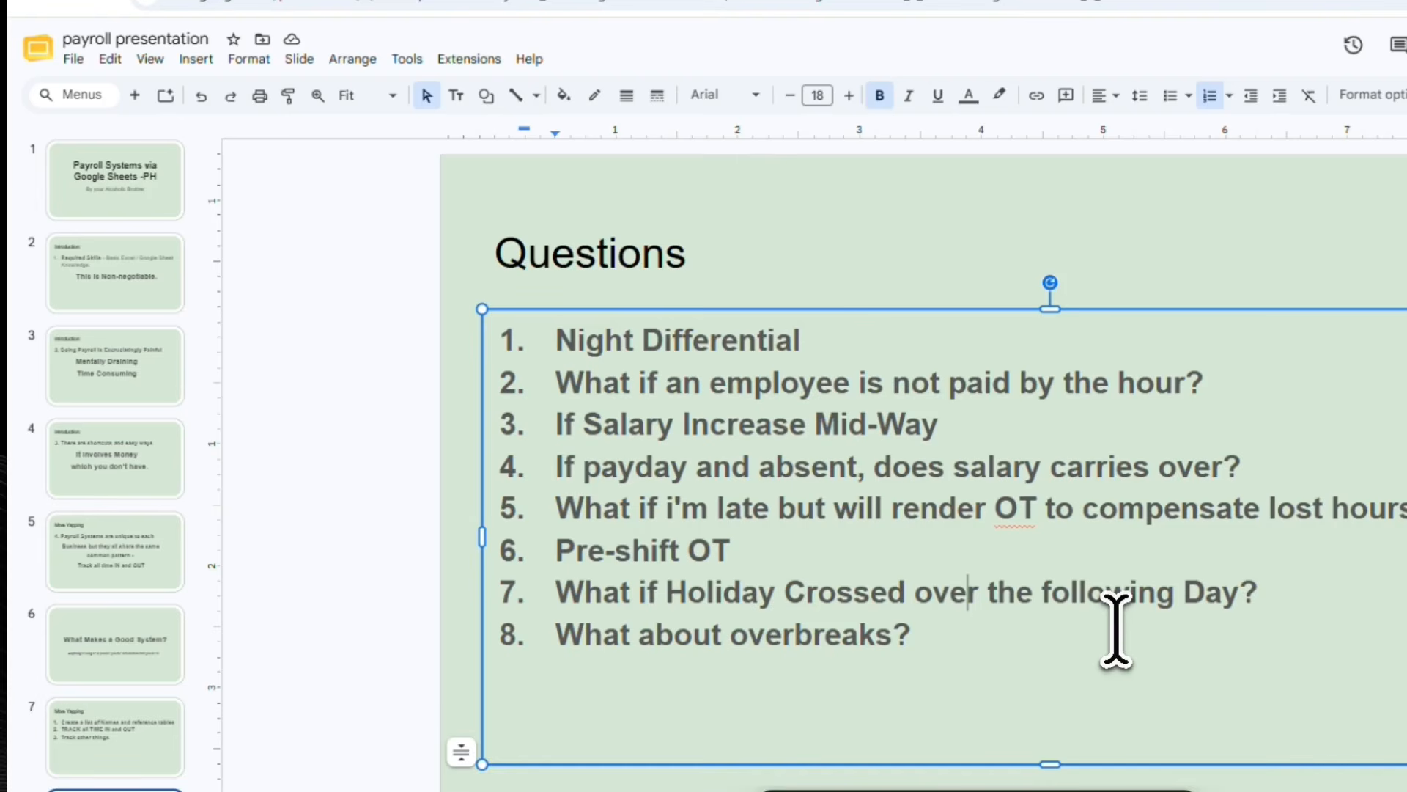
{"action": "left_click", "coordinate": [955, 628]}
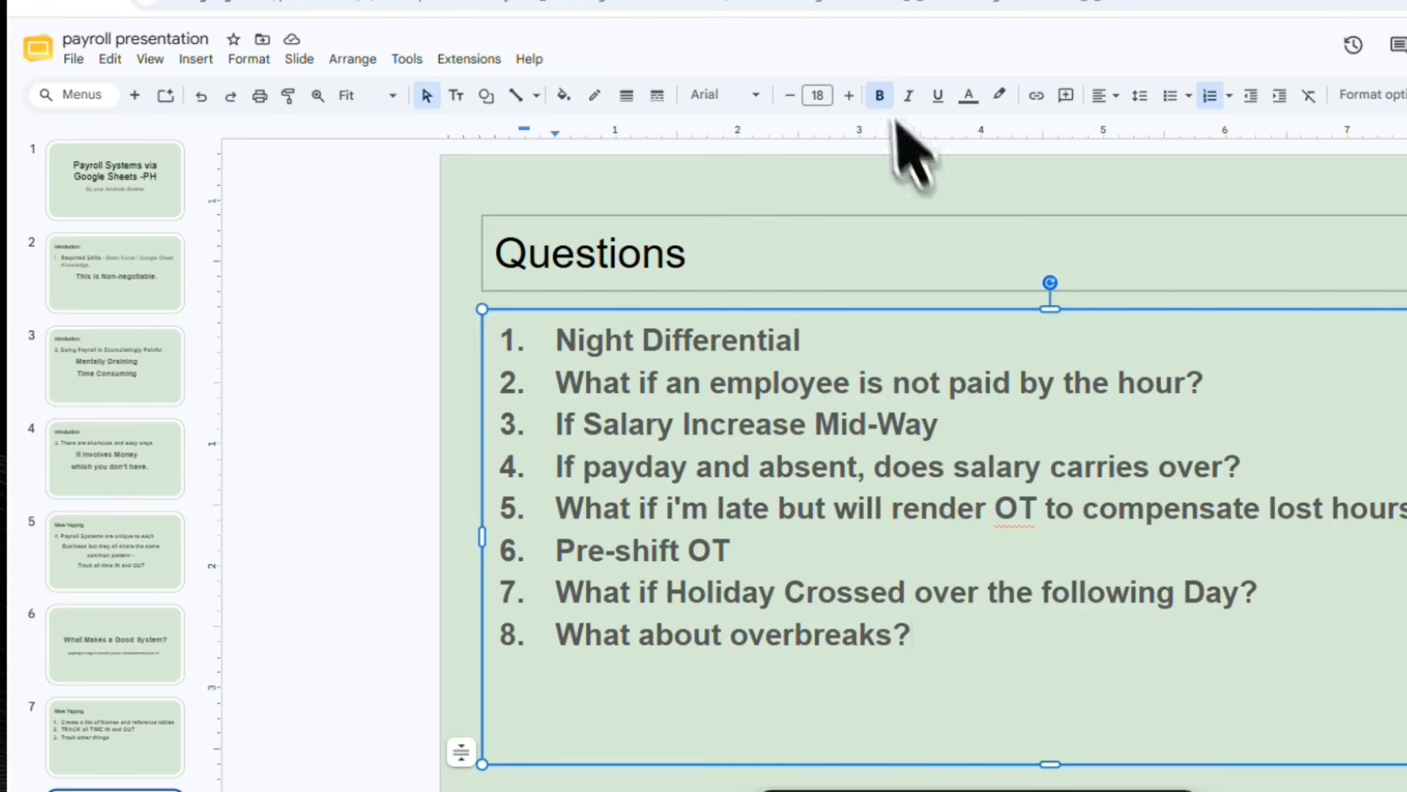
{"action": "left_click", "coordinate": [914, 3]}
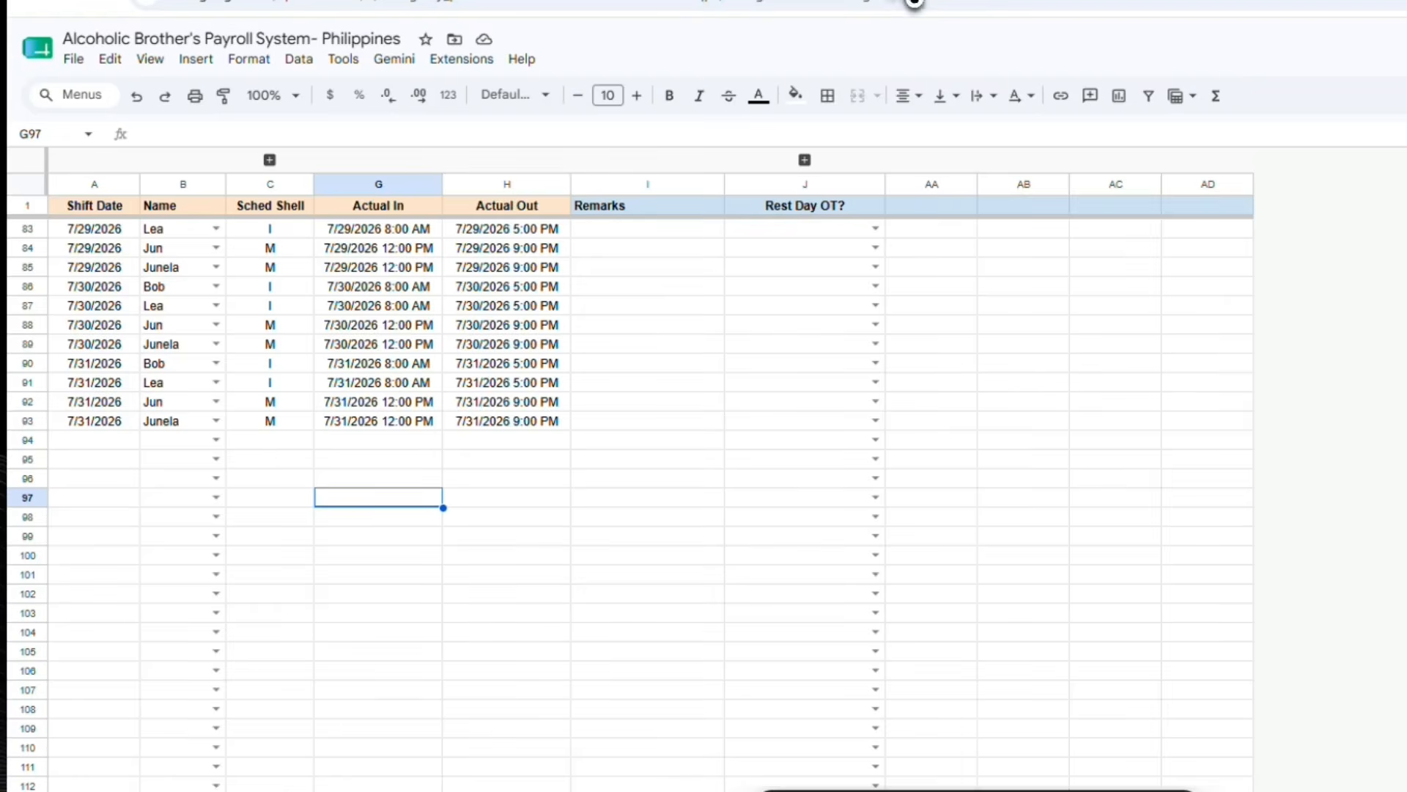
Step: Set the Actual Out time of the 7/31/2026 shift in row 93 to 7/31/2026 8:00 PM
{"action": "left_click", "coordinate": [358, 426]}
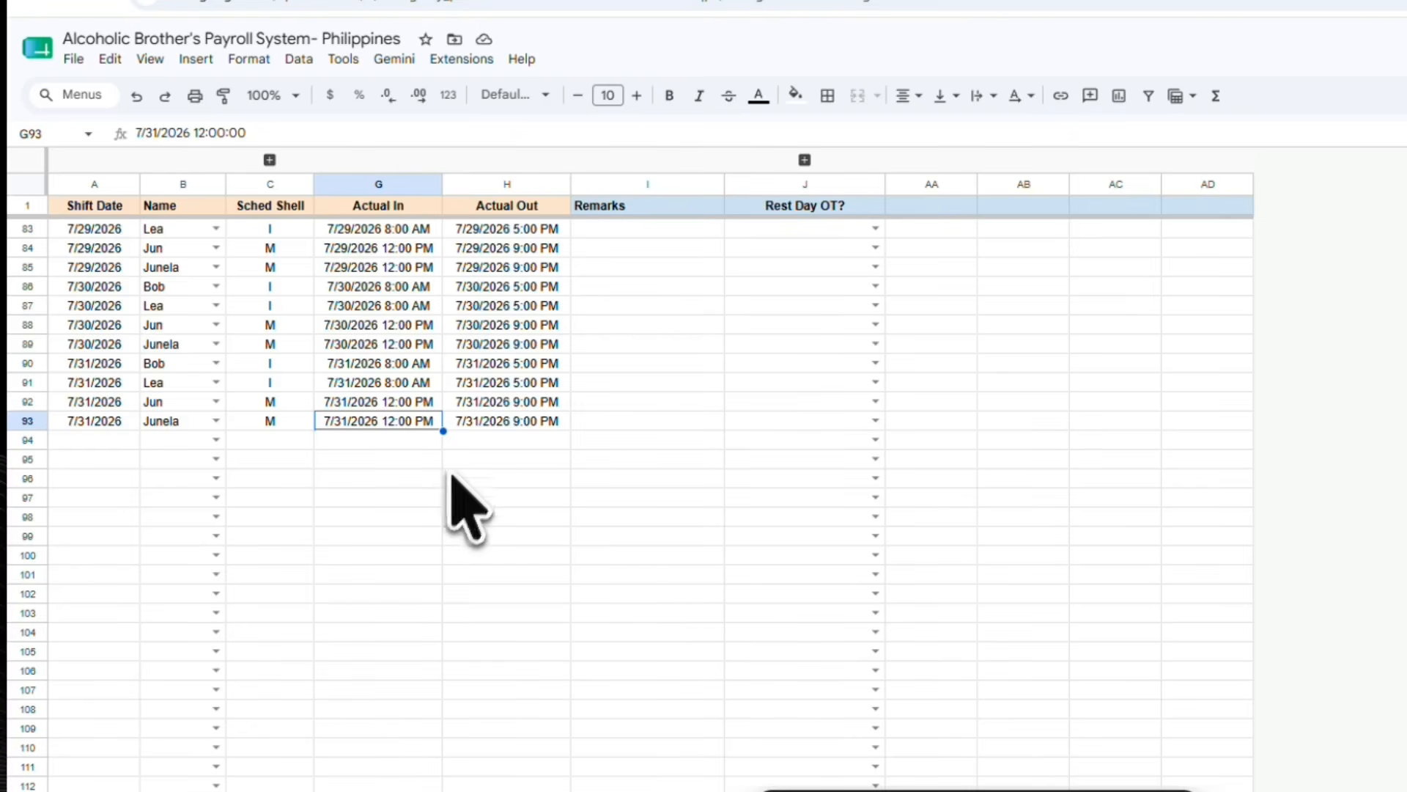
{"action": "left_click", "coordinate": [511, 424]}
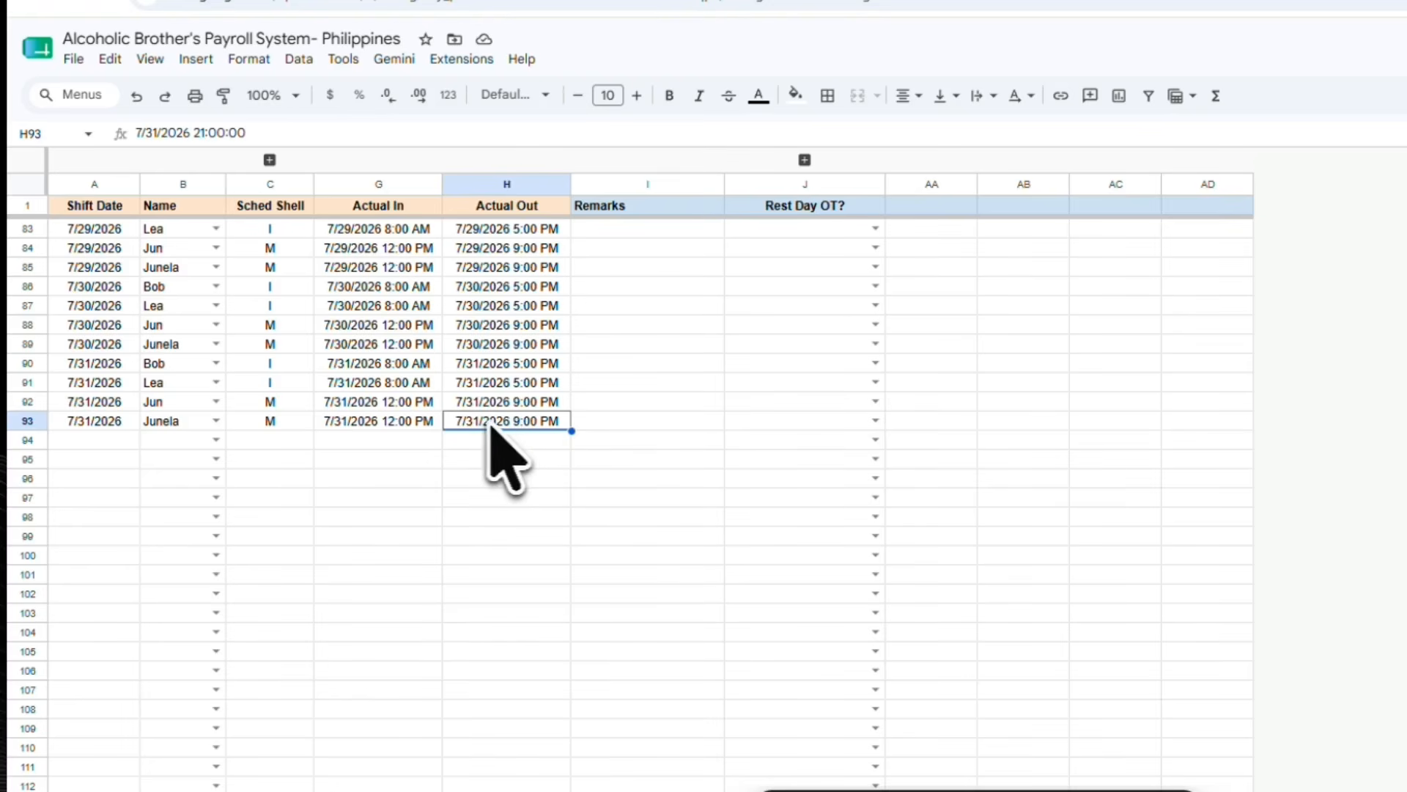
{"action": "left_click", "coordinate": [620, 421]}
{"action": "left_click", "coordinate": [529, 423]}
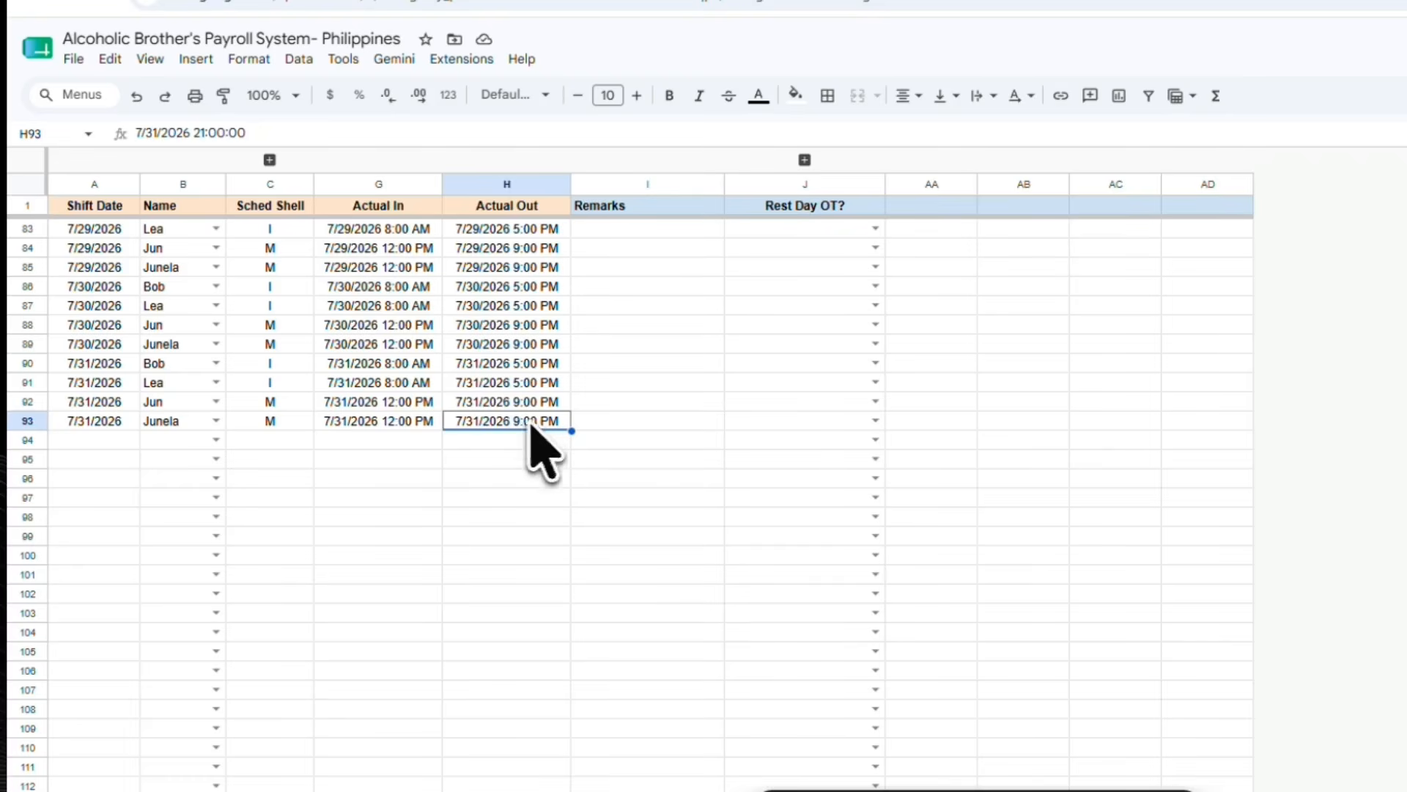
{"action": "left_click", "coordinate": [205, 134]}
{"action": "key", "text": "BackSpace"}
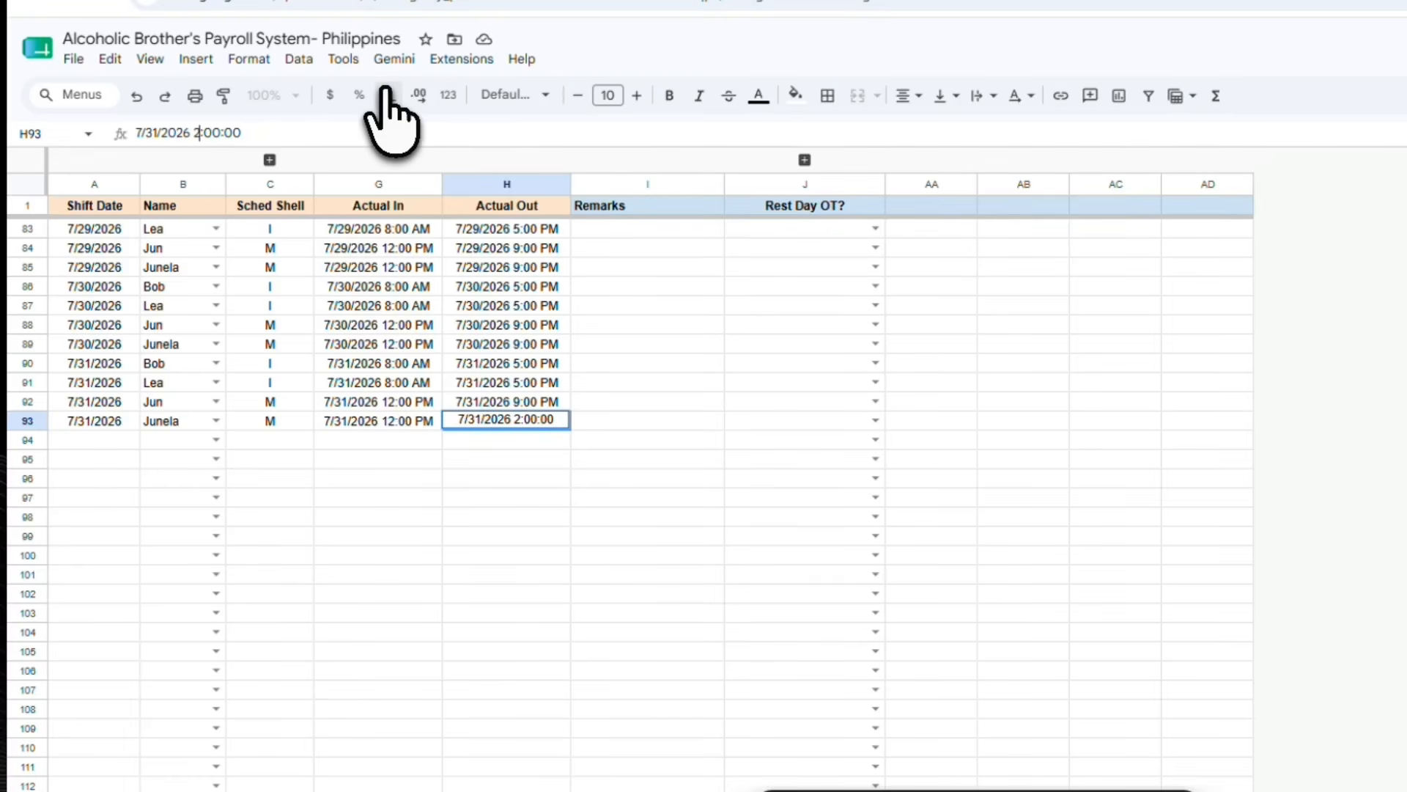
{"action": "key", "text": "Return"}
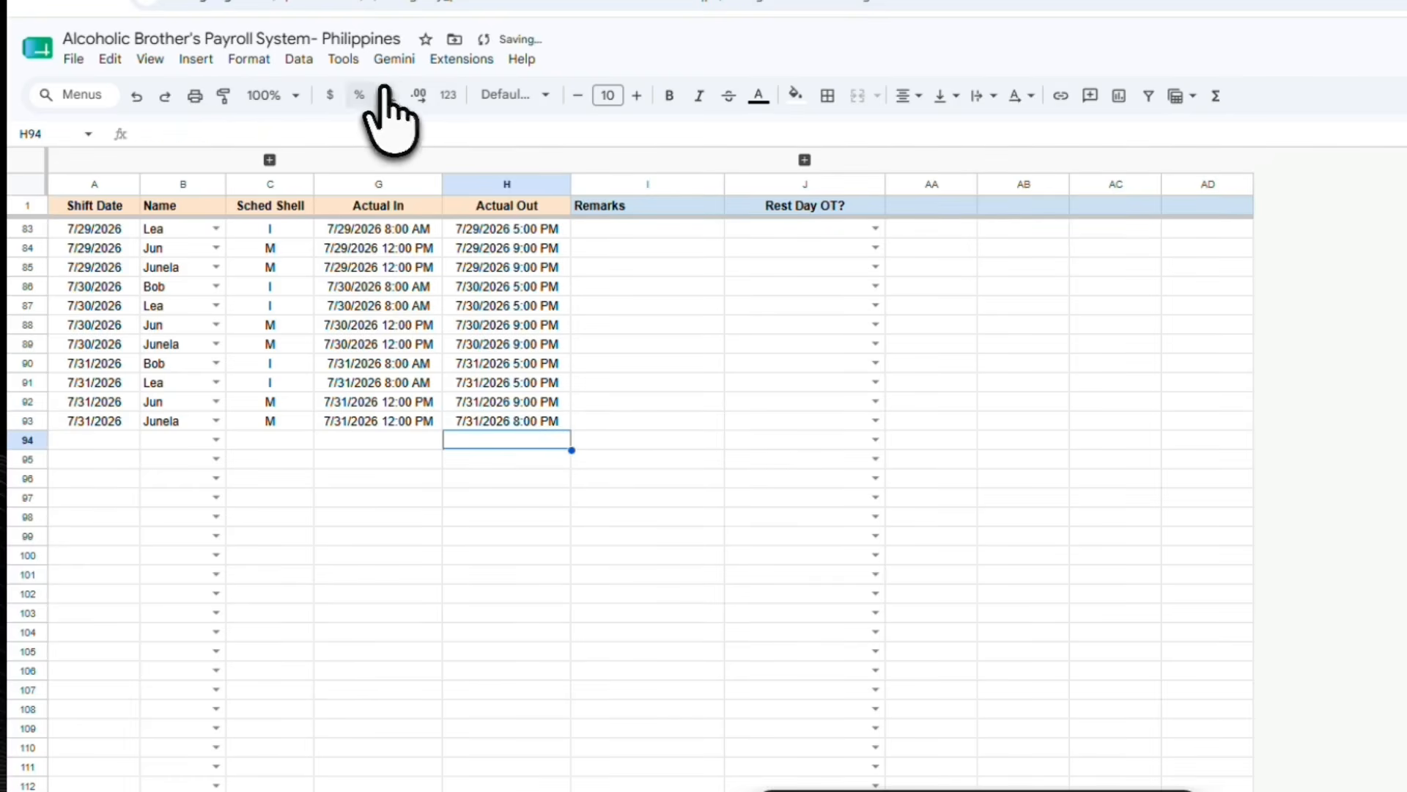
Step: Enter "Overbreak" as the remark for the 7/31/2026 shift in row 93
{"action": "left_click", "coordinate": [616, 422]}
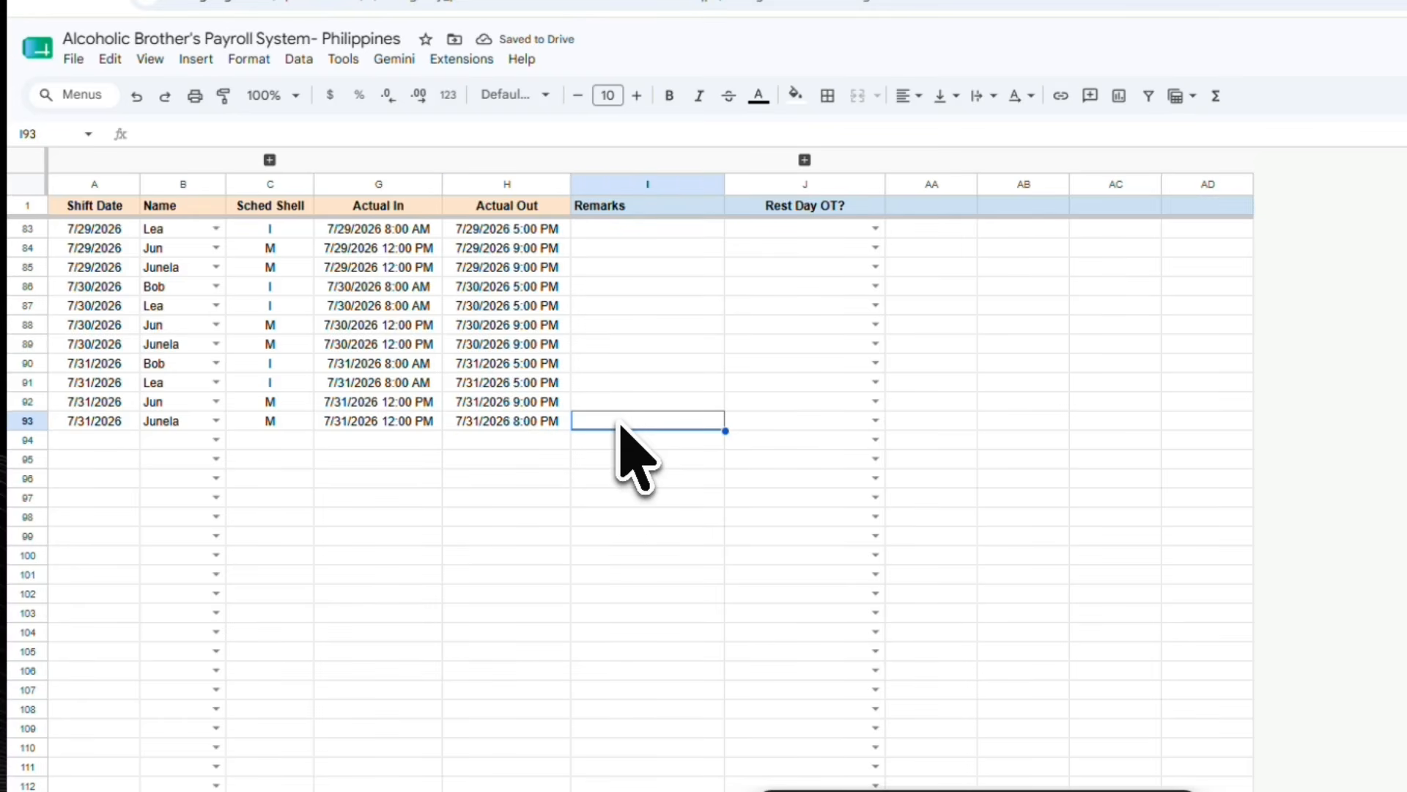
{"action": "type", "text": "Overbreak"}
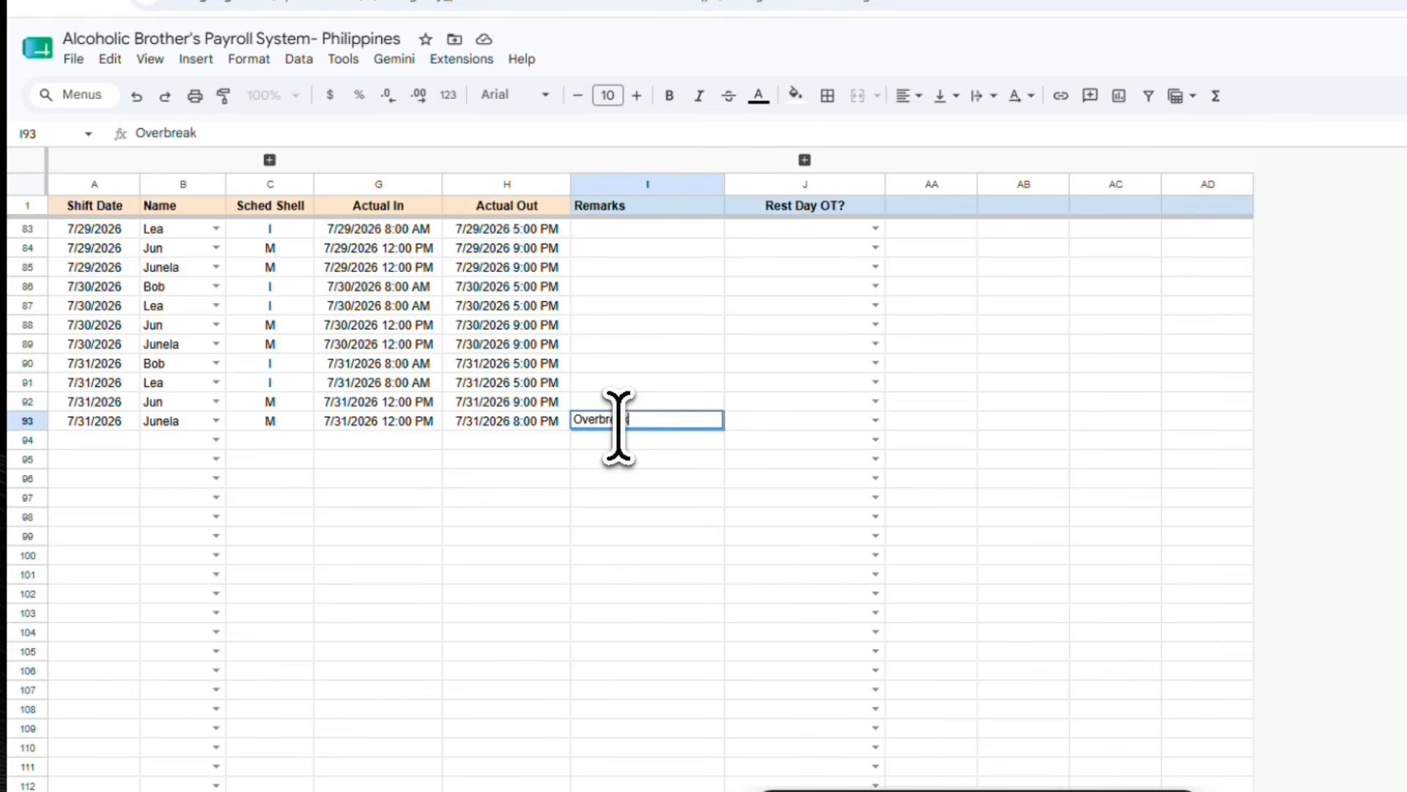
{"action": "key", "text": "Return"}
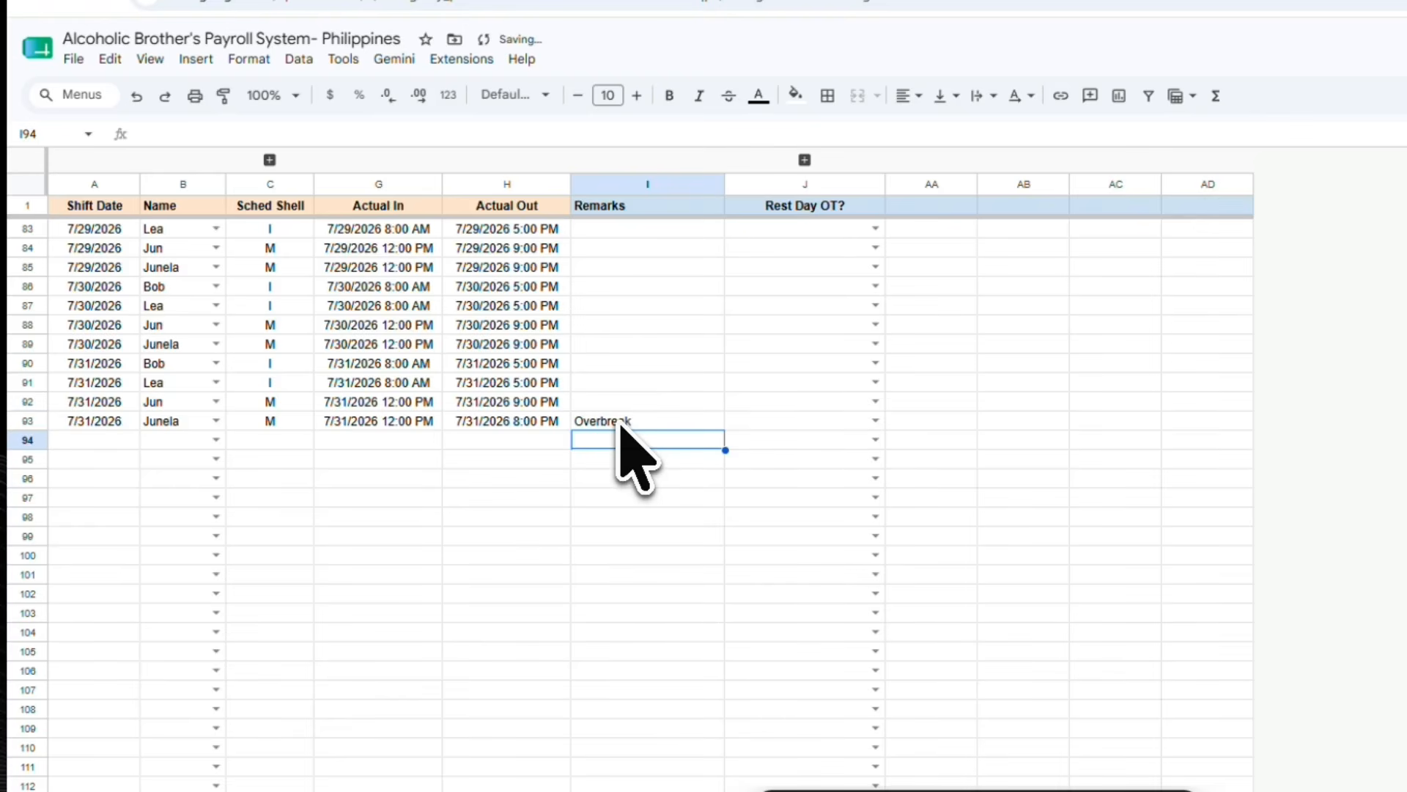
{"action": "left_click", "coordinate": [638, 575]}
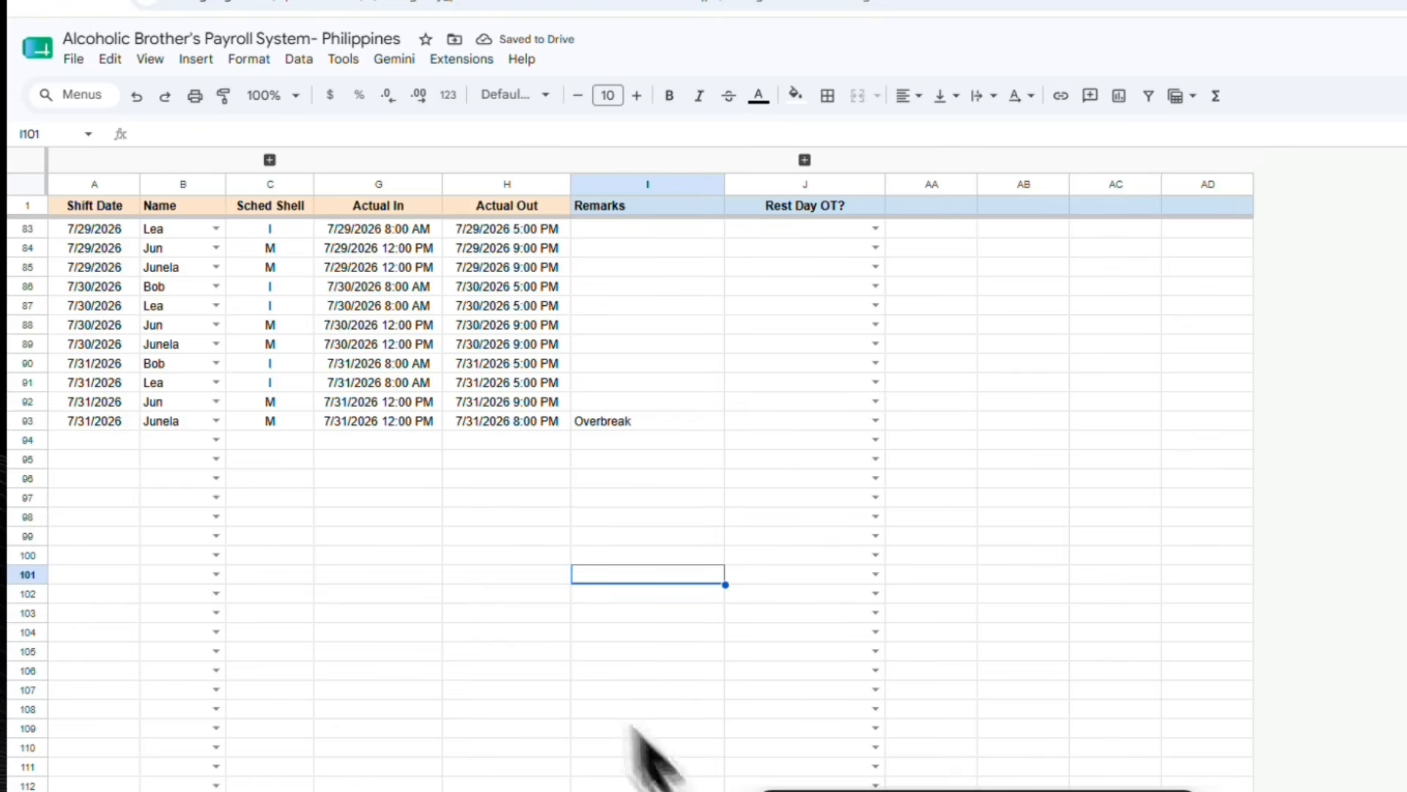
Step: Switch to the payroll presentation in Google Slides and show the closing "Cheers!!!!!" slide
{"action": "left_click", "coordinate": [650, 4]}
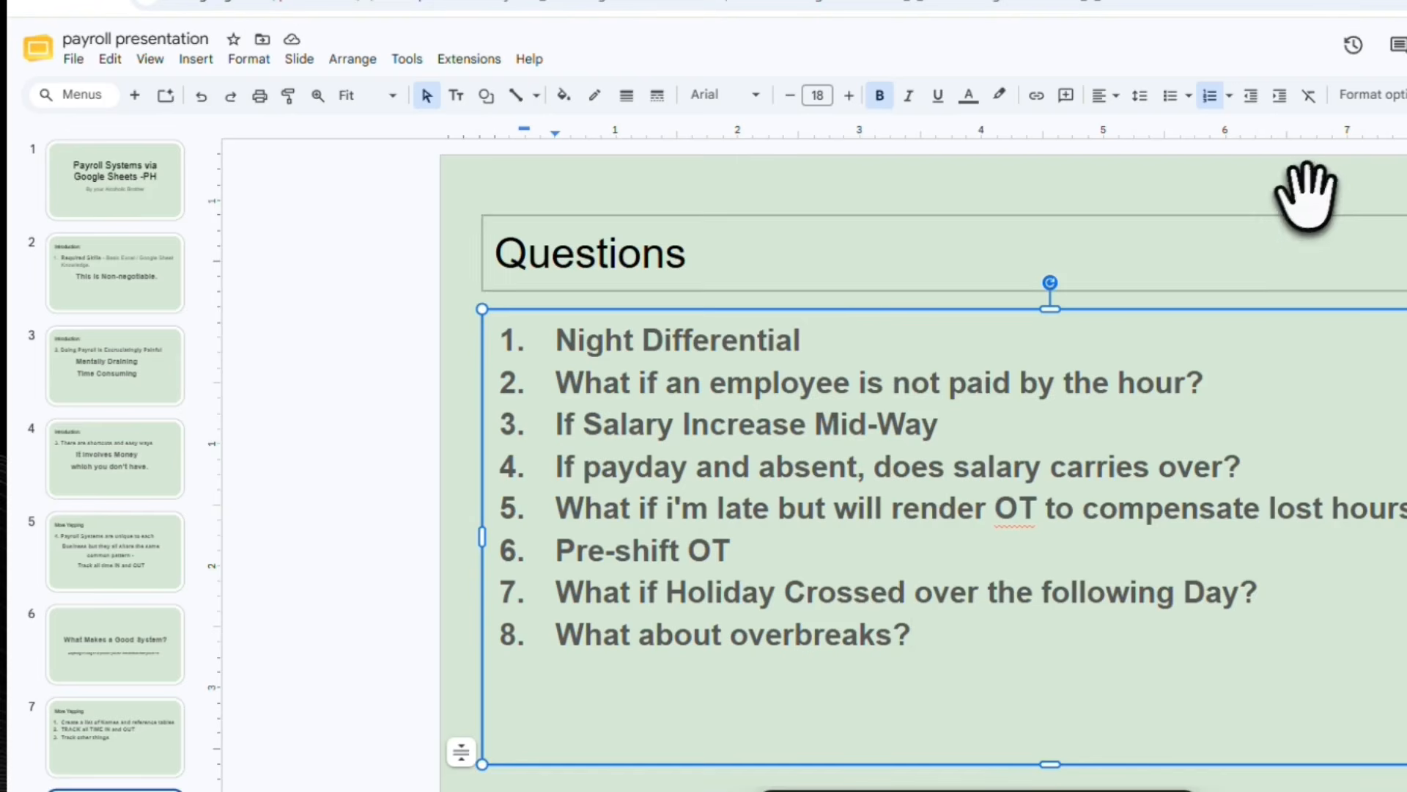
{"action": "left_click", "coordinate": [1403, 202]}
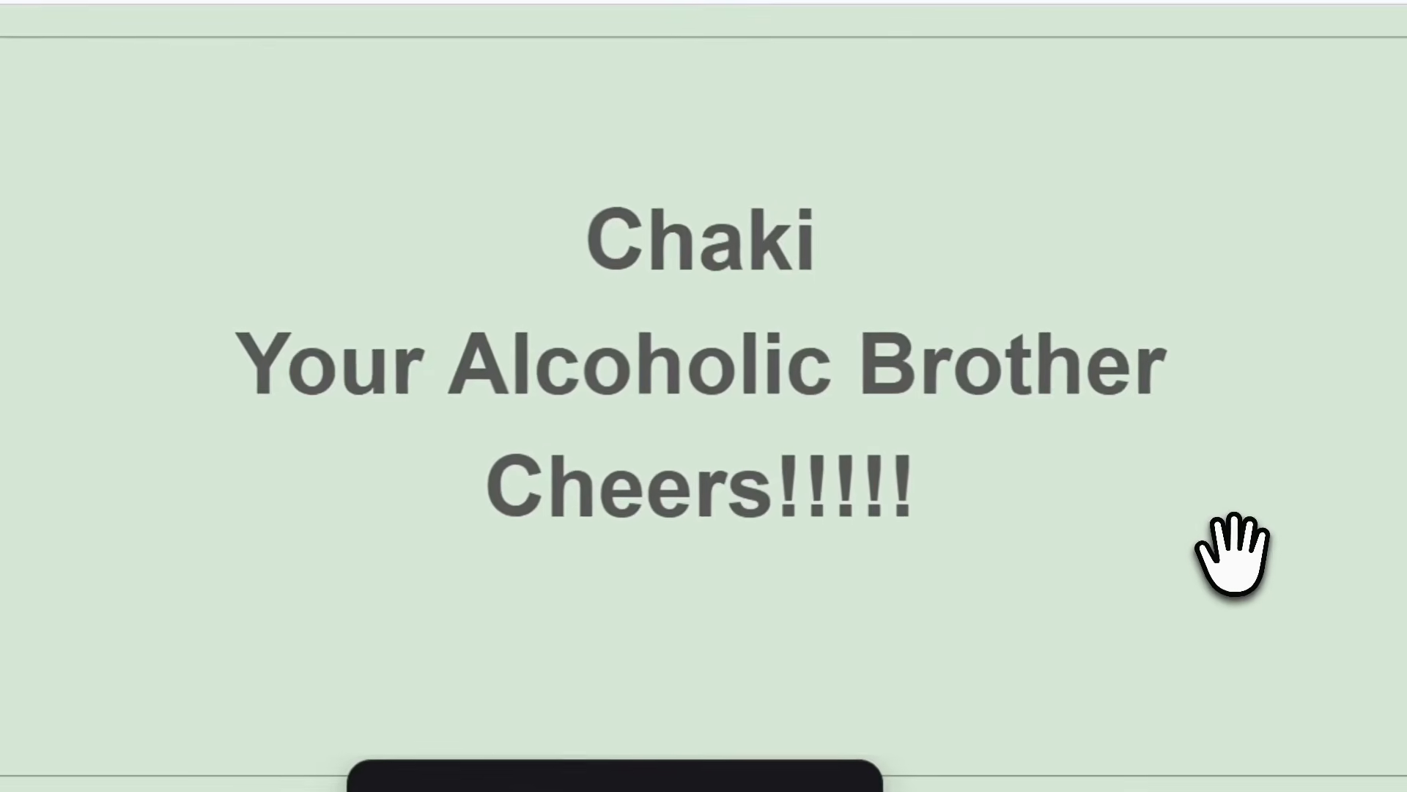
{"action": "left_click", "coordinate": [1231, 539]}
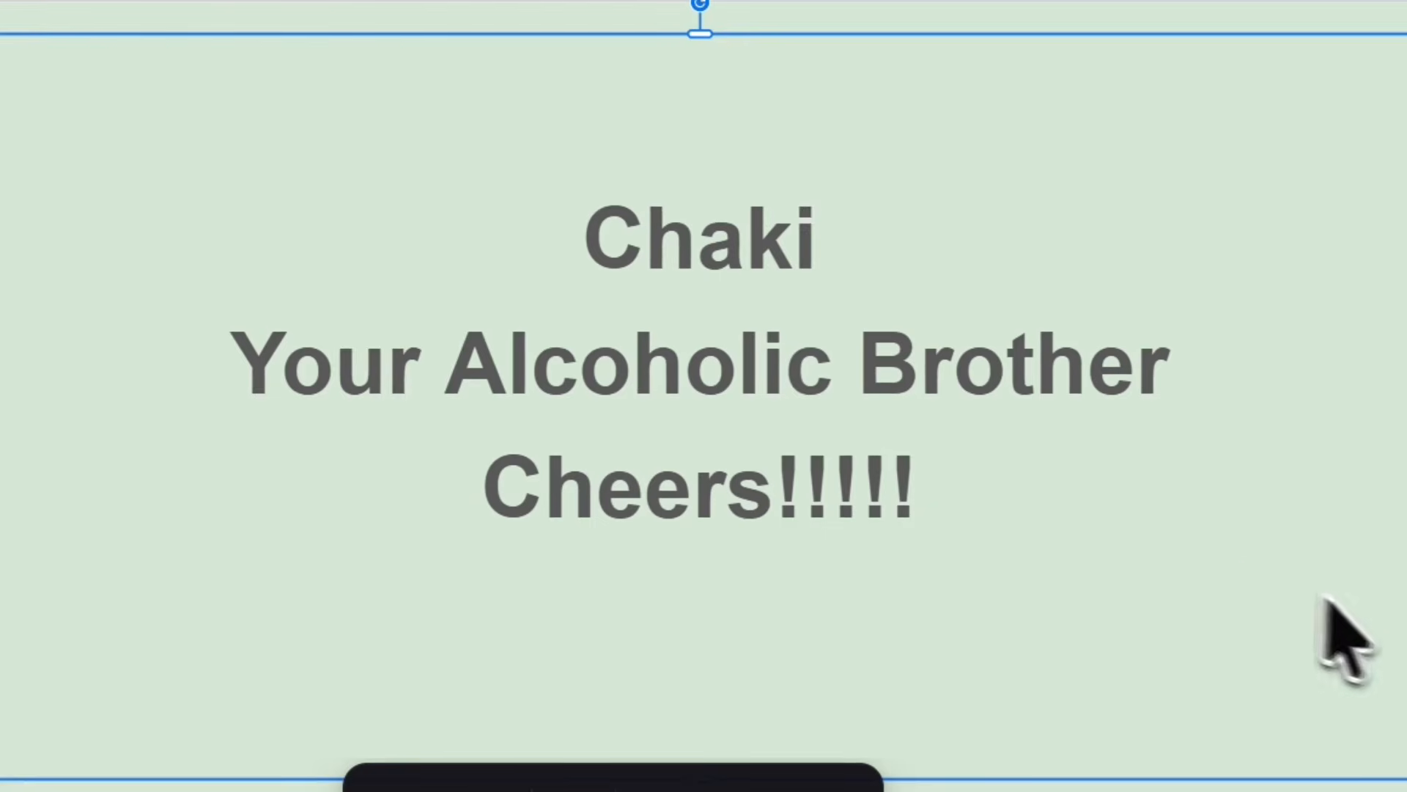